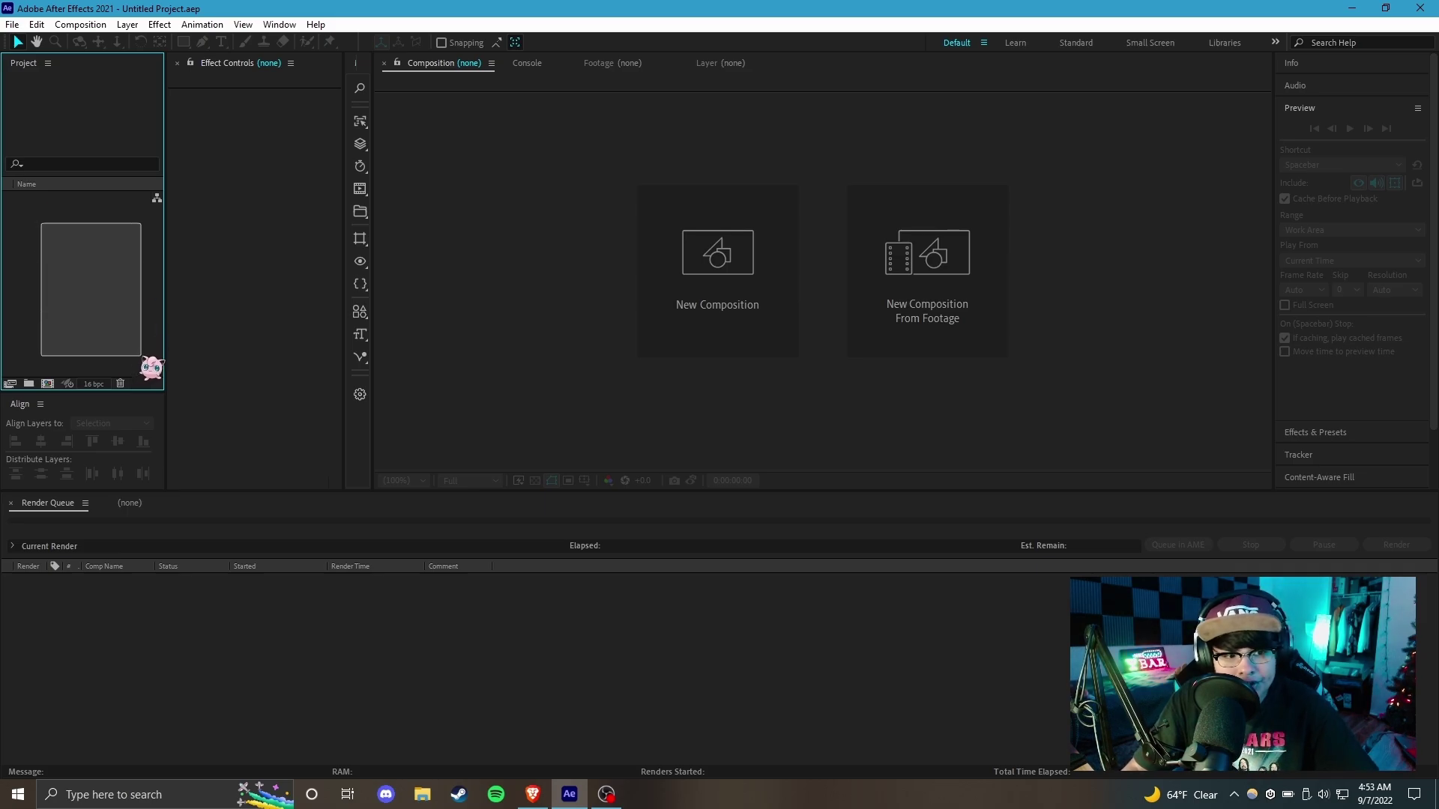
Drag the Effect Controls tab out and dock it as its own group beside the Project panel.
{"action": "left_click_drag", "start_coordinate": [225, 73], "coordinate": [257, 256]}
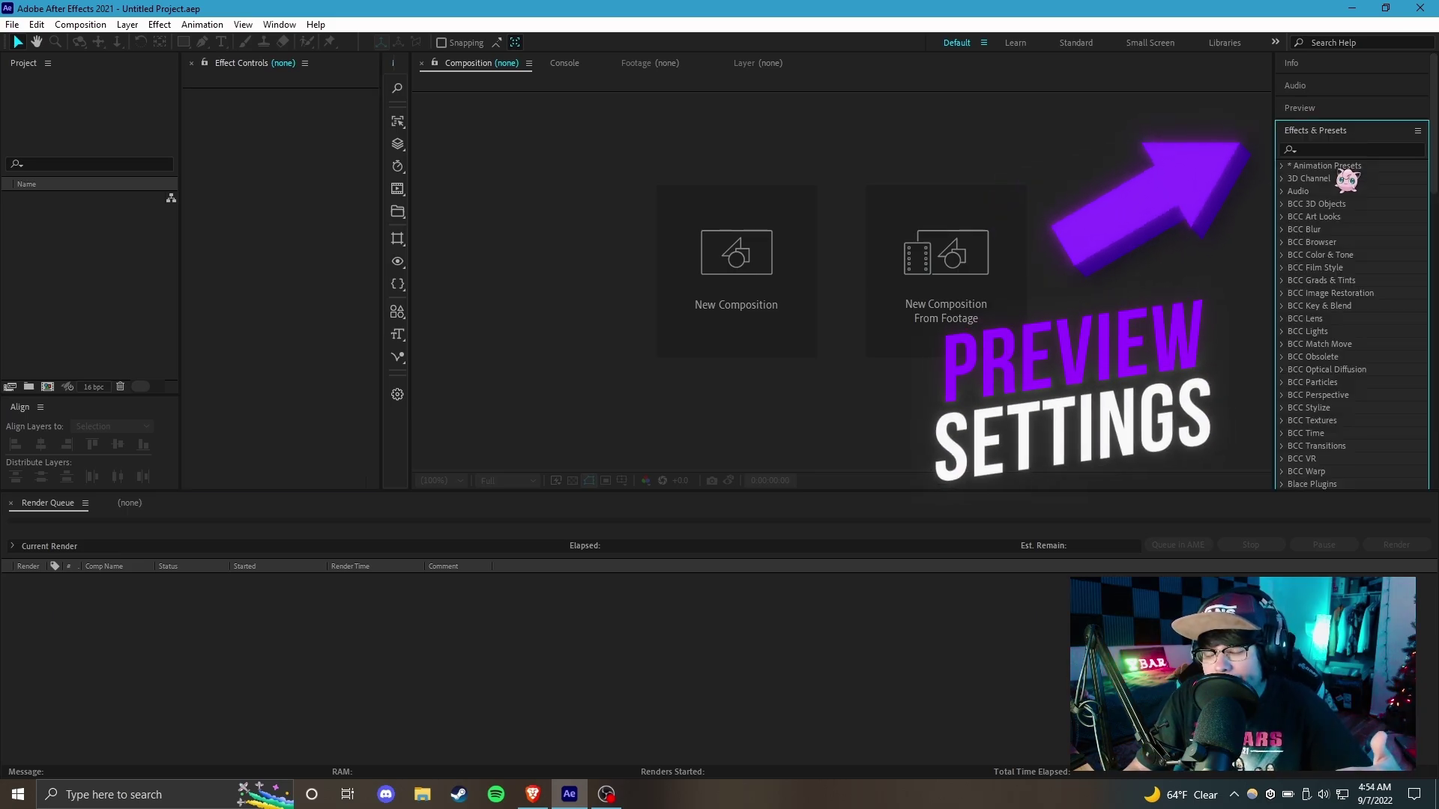
Expand and collapse the right-hand Audio, Info, Tracker and Content-Aware Fill panels in turn.
{"action": "scroll", "coordinate": [1348, 181], "scroll_direction": "down", "scroll_amount": 3}
{"action": "scroll", "coordinate": [1345, 180], "scroll_direction": "down", "scroll_amount": 10}
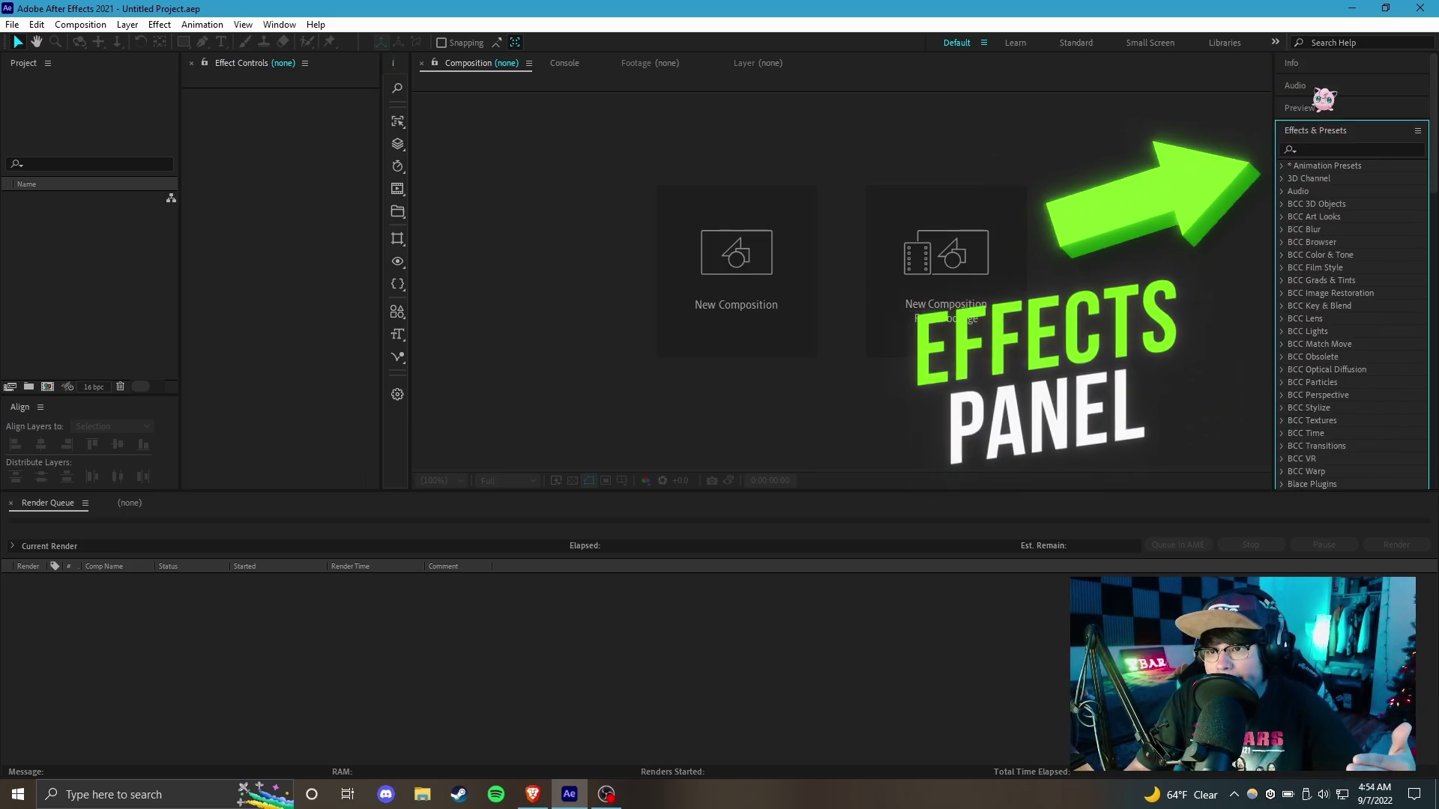
{"action": "left_click", "coordinate": [1300, 87]}
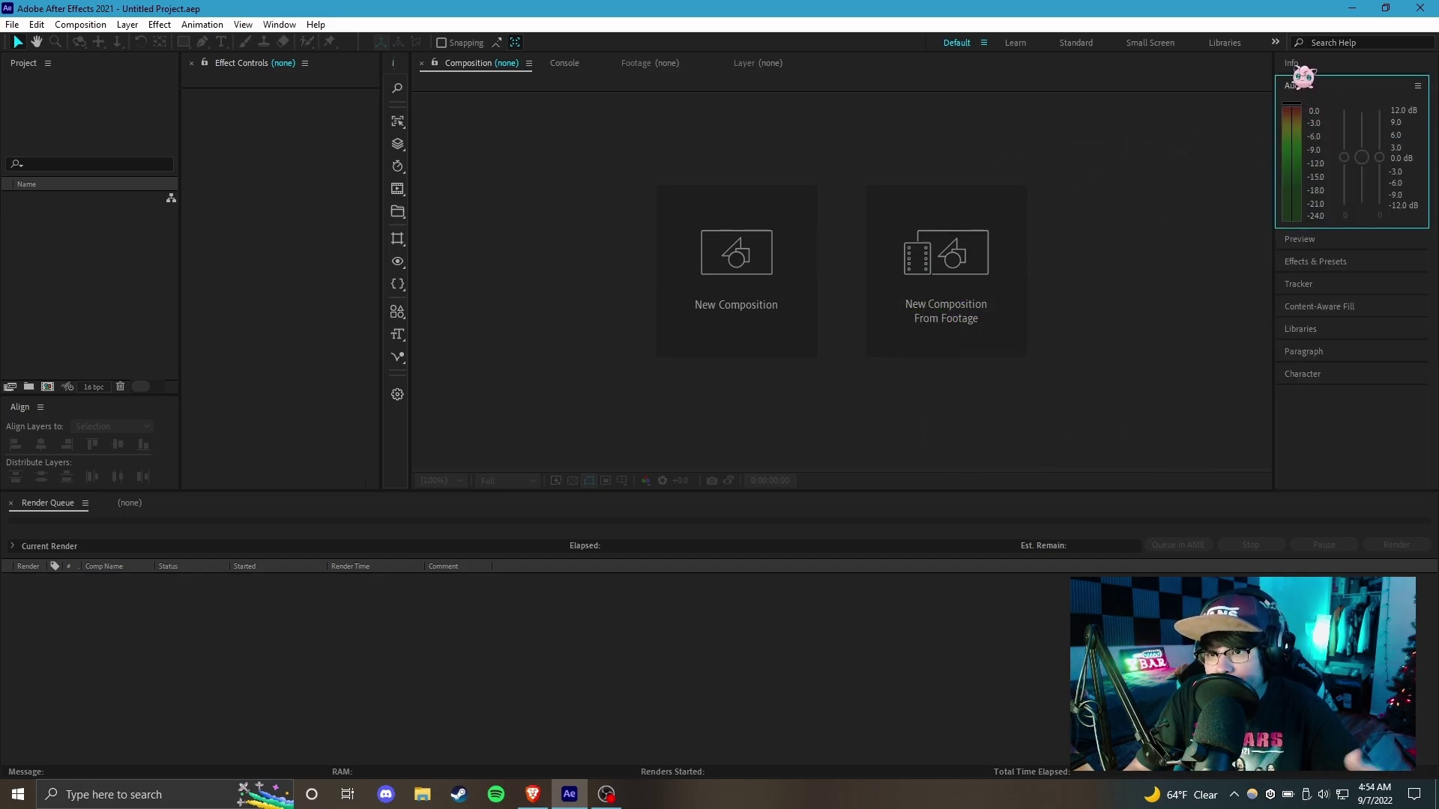
{"action": "left_click", "coordinate": [1304, 66]}
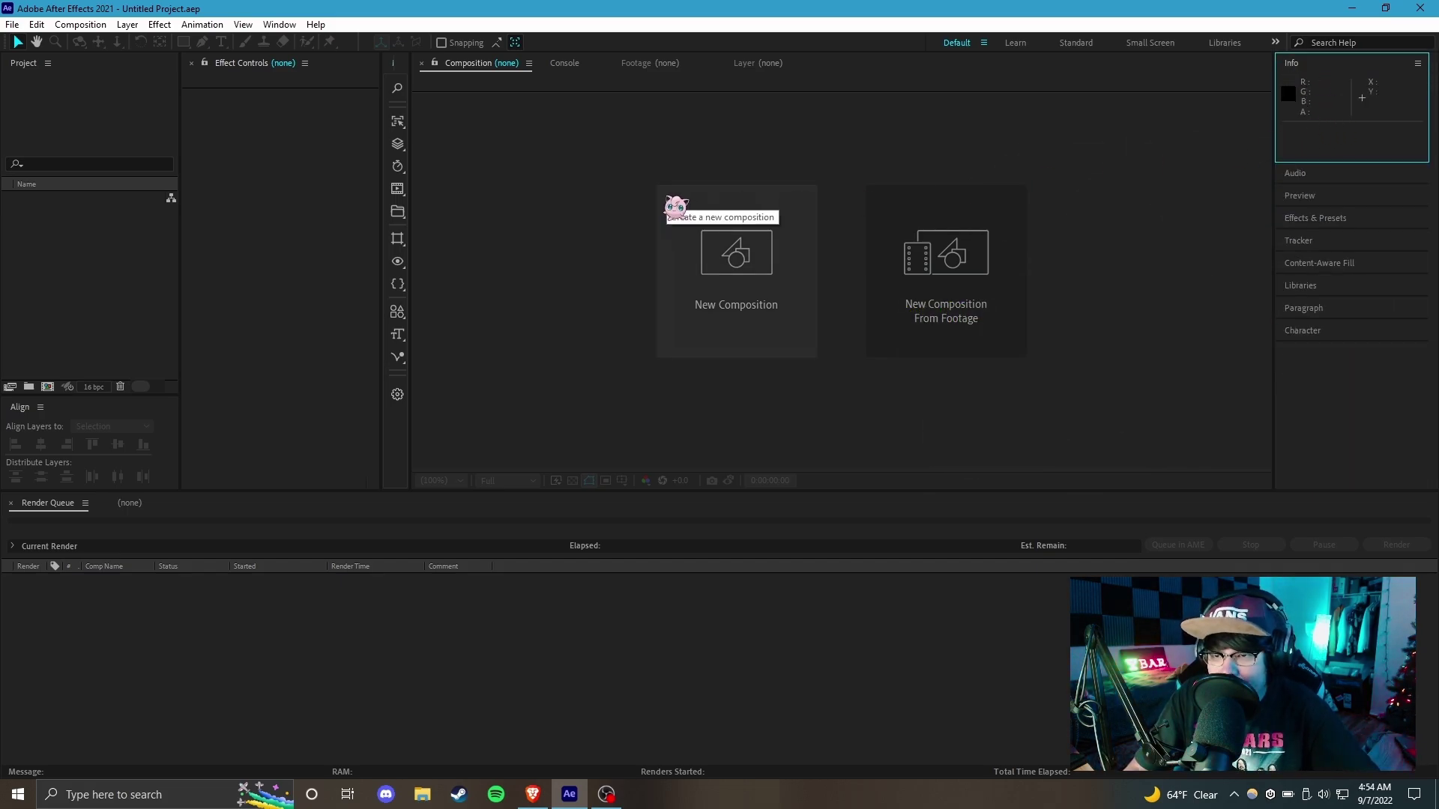
{"action": "left_click", "coordinate": [1333, 240]}
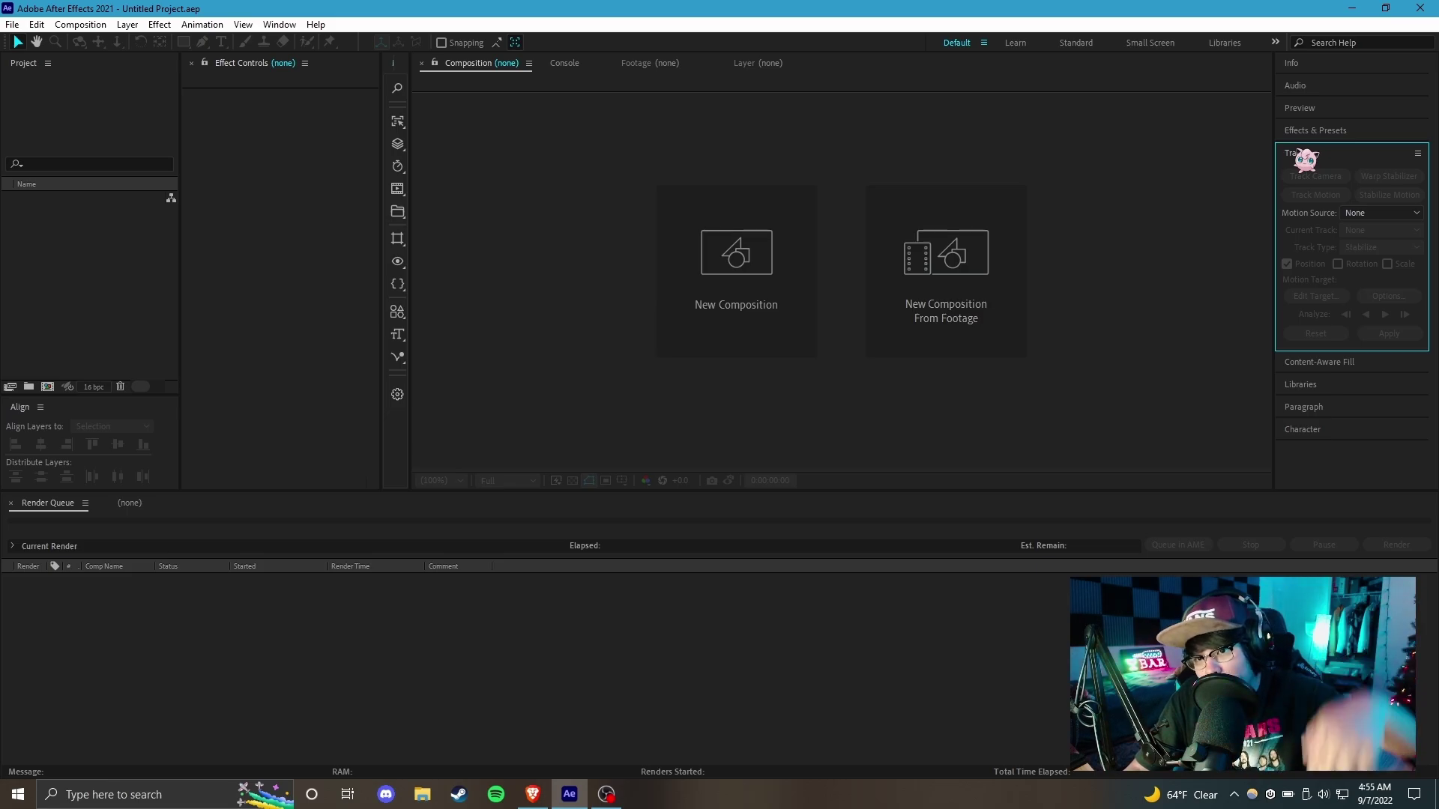
{"action": "left_click", "coordinate": [1299, 154]}
{"action": "left_click", "coordinate": [1312, 177]}
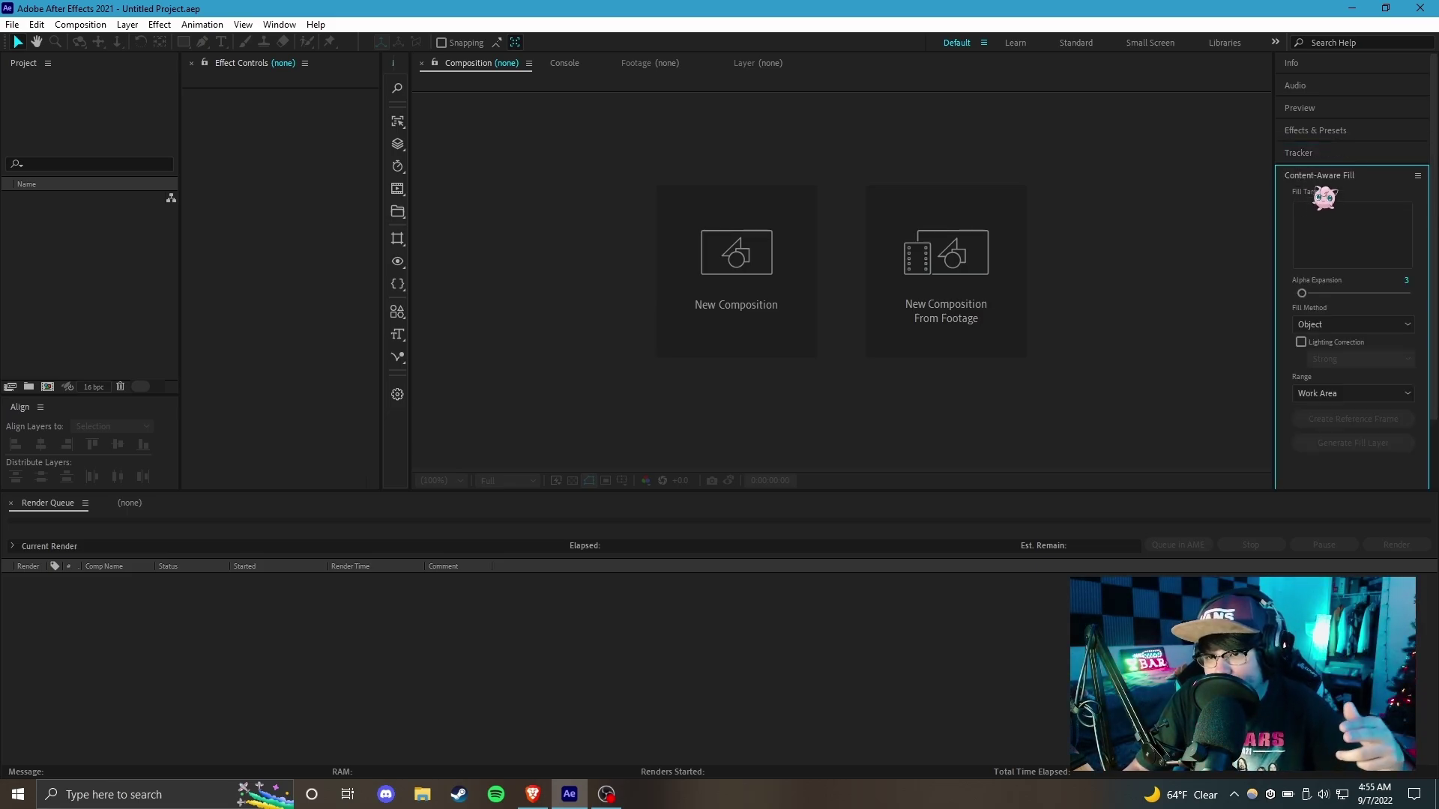
{"action": "left_click", "coordinate": [1320, 177]}
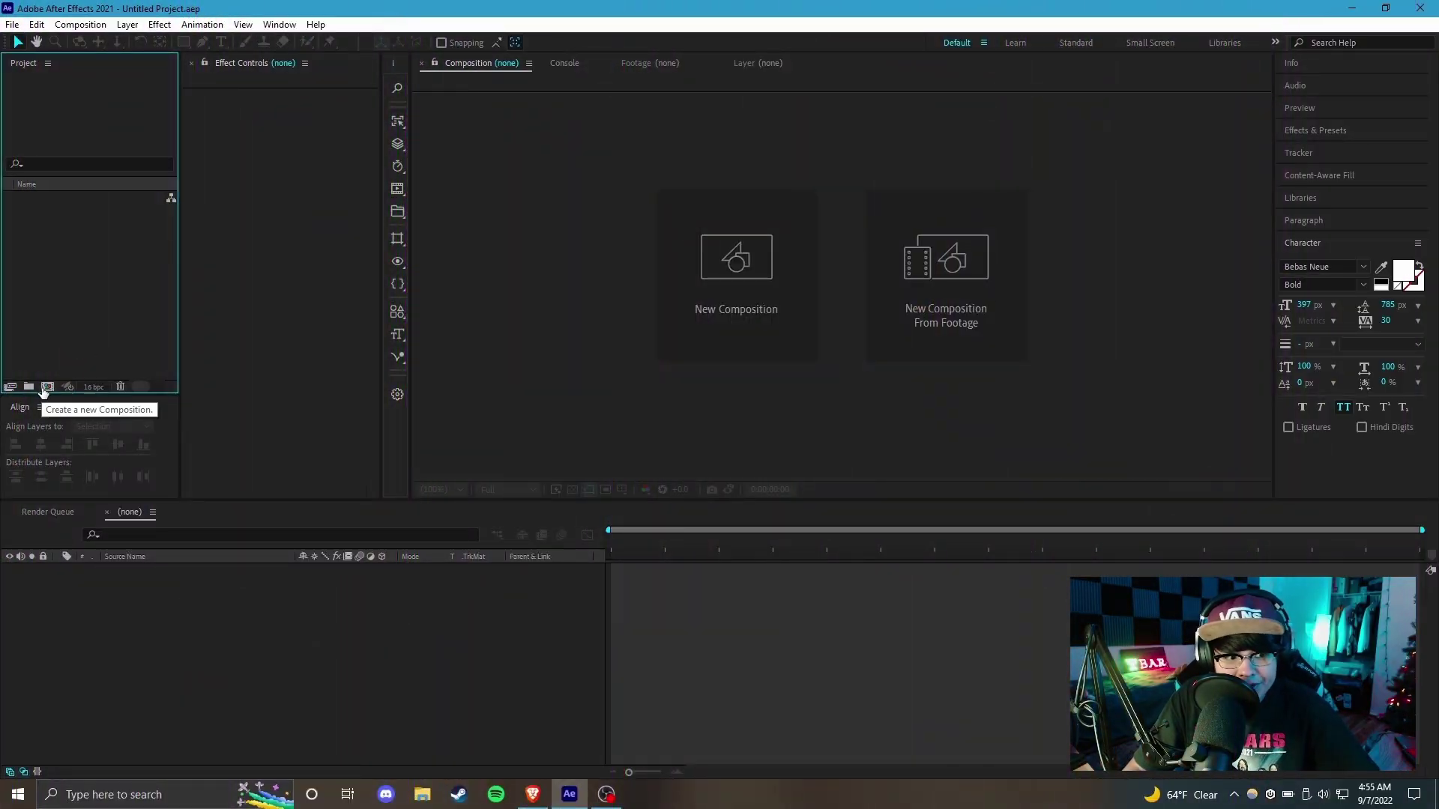
Create a composition named Tutorial at 60 fps with a 0:01:00:00 duration.
{"action": "left_click", "coordinate": [47, 387]}
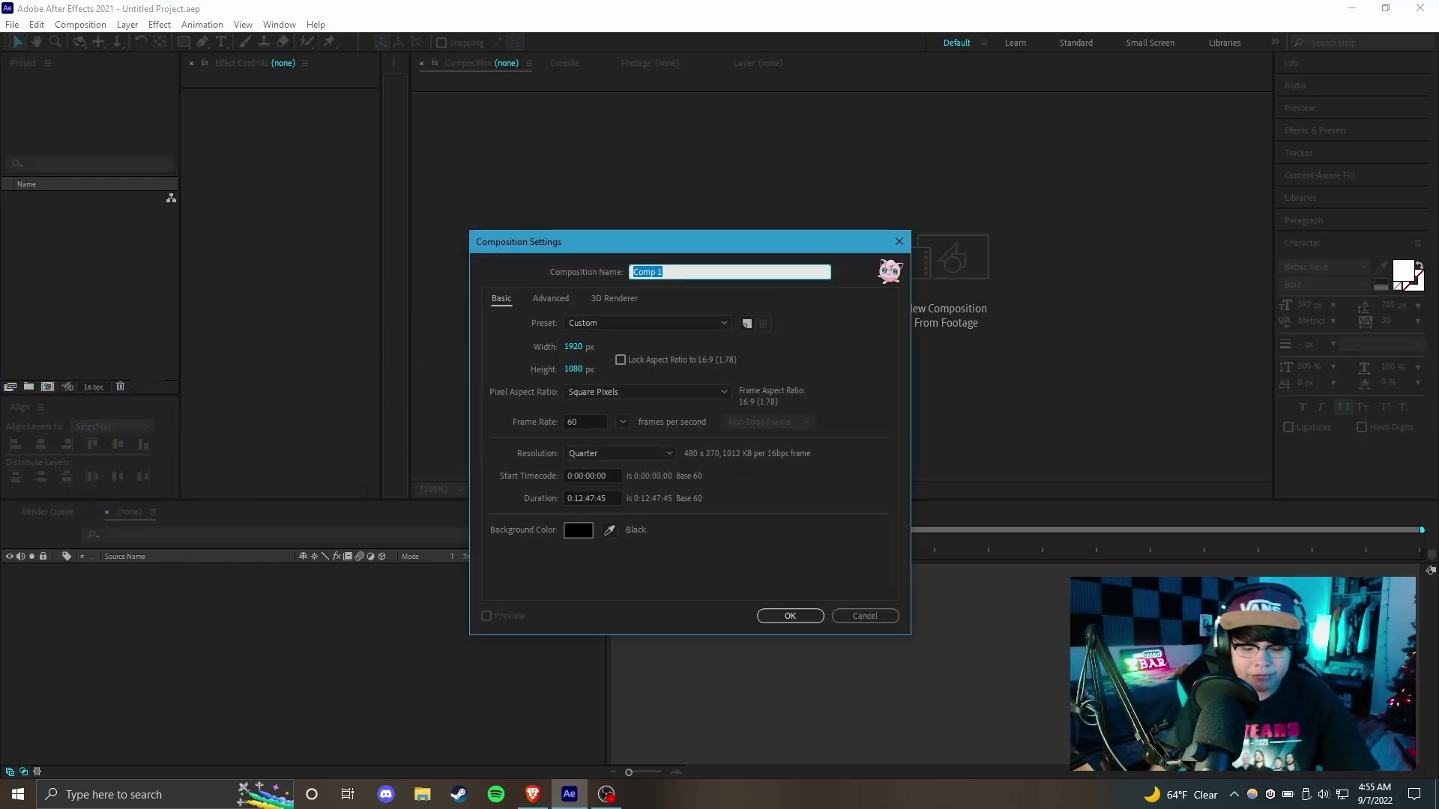
{"action": "type", "text": "Tutorial"}
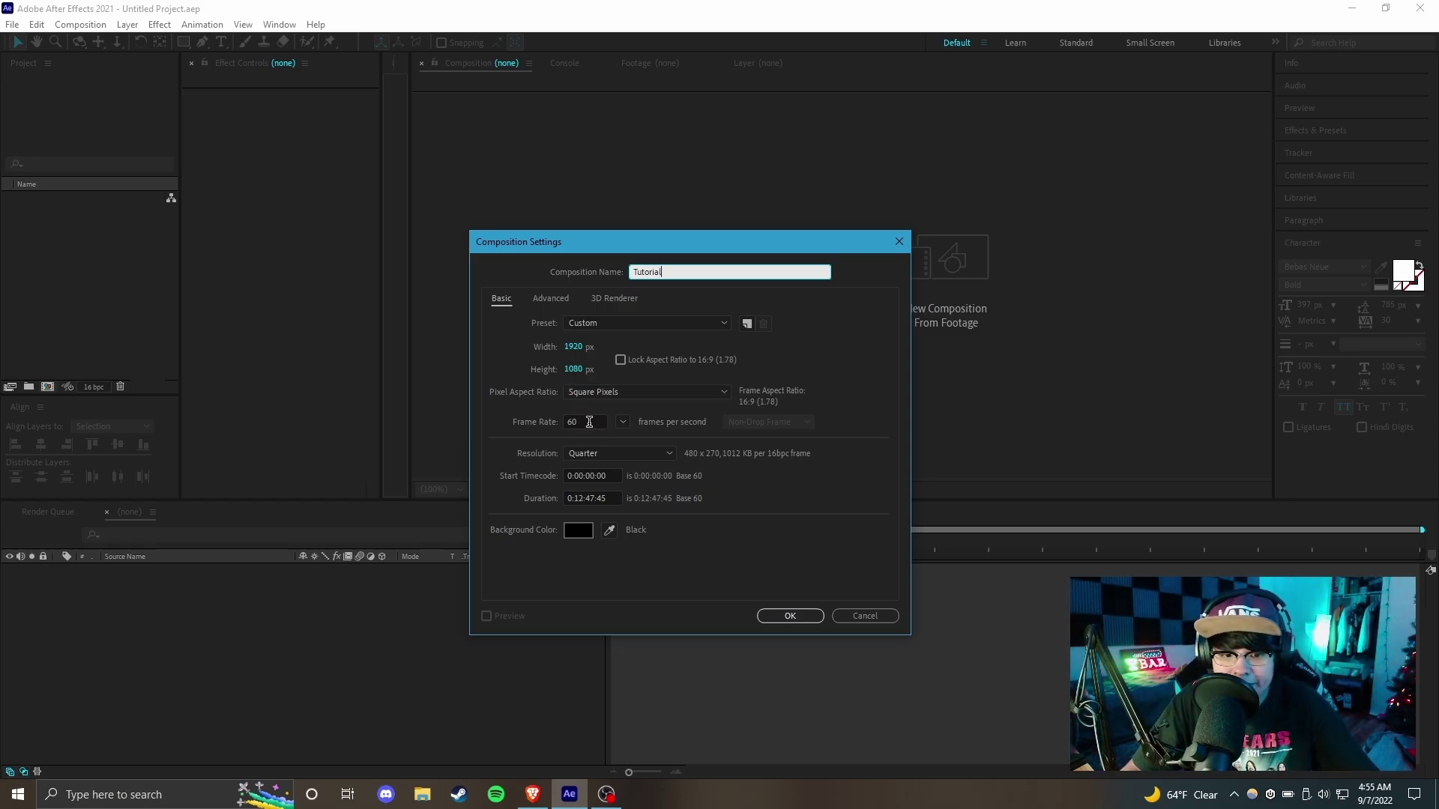
{"action": "left_click", "coordinate": [591, 422]}
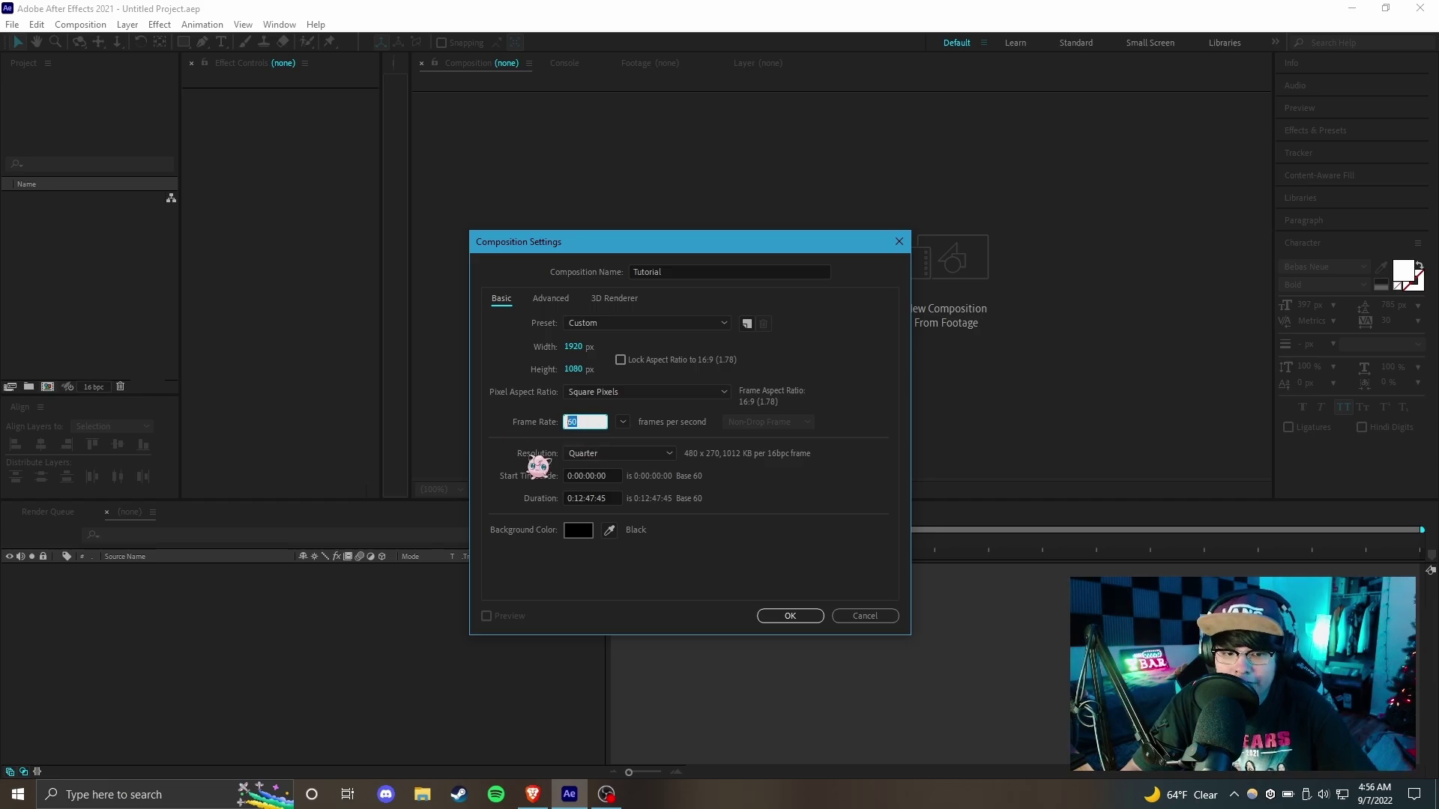
{"action": "left_click", "coordinate": [596, 498]}
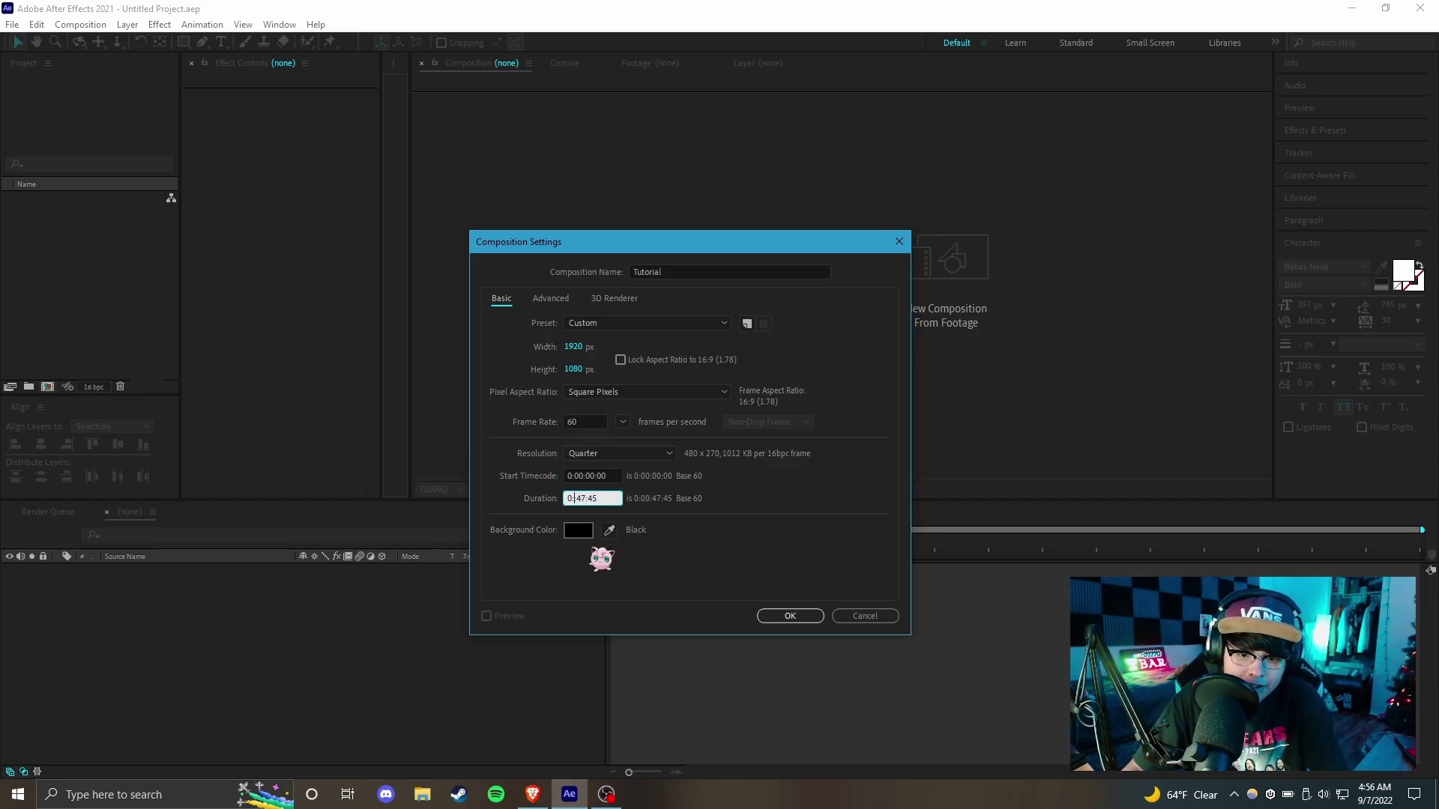
{"action": "type", "text": "1:00:00"}
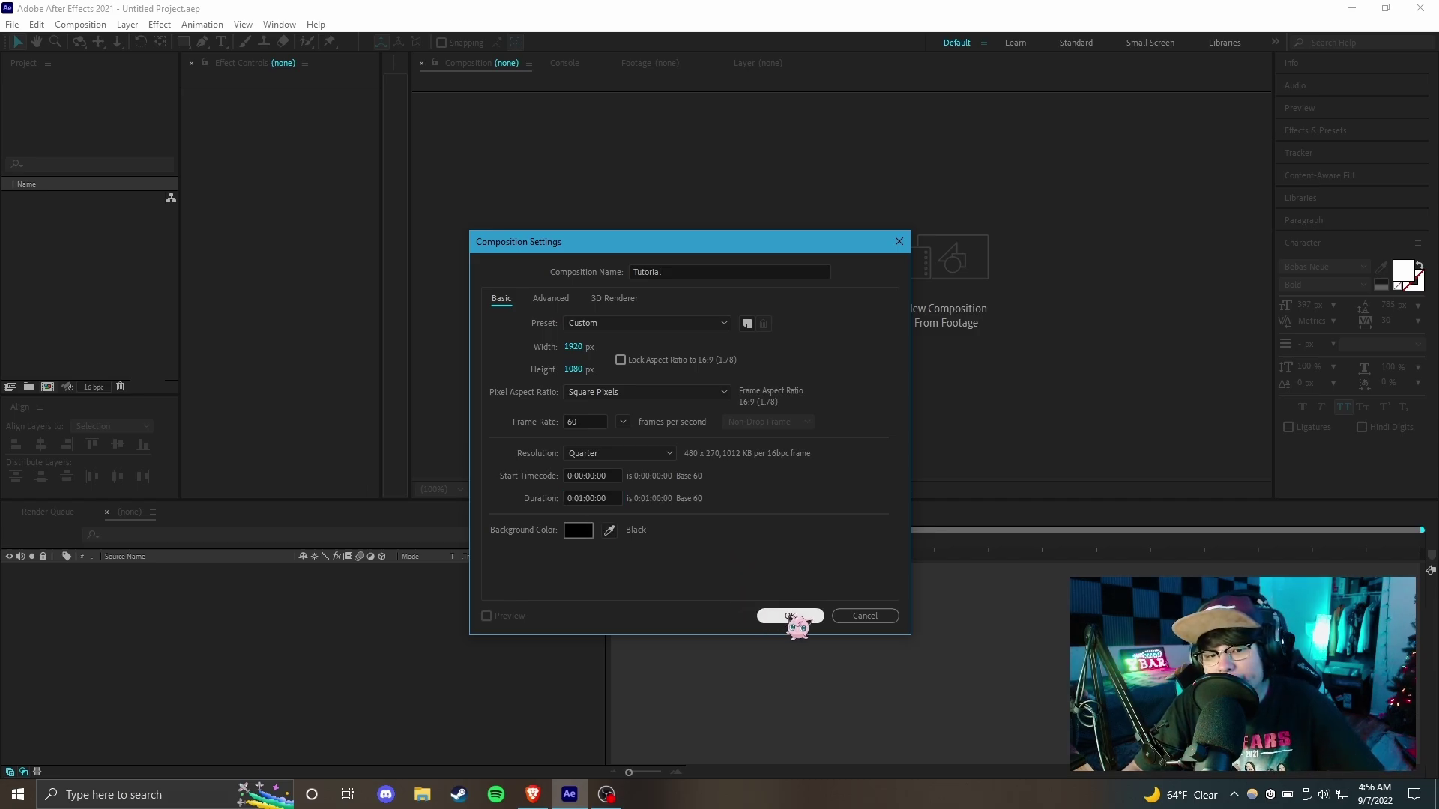
{"action": "left_click", "coordinate": [791, 616]}
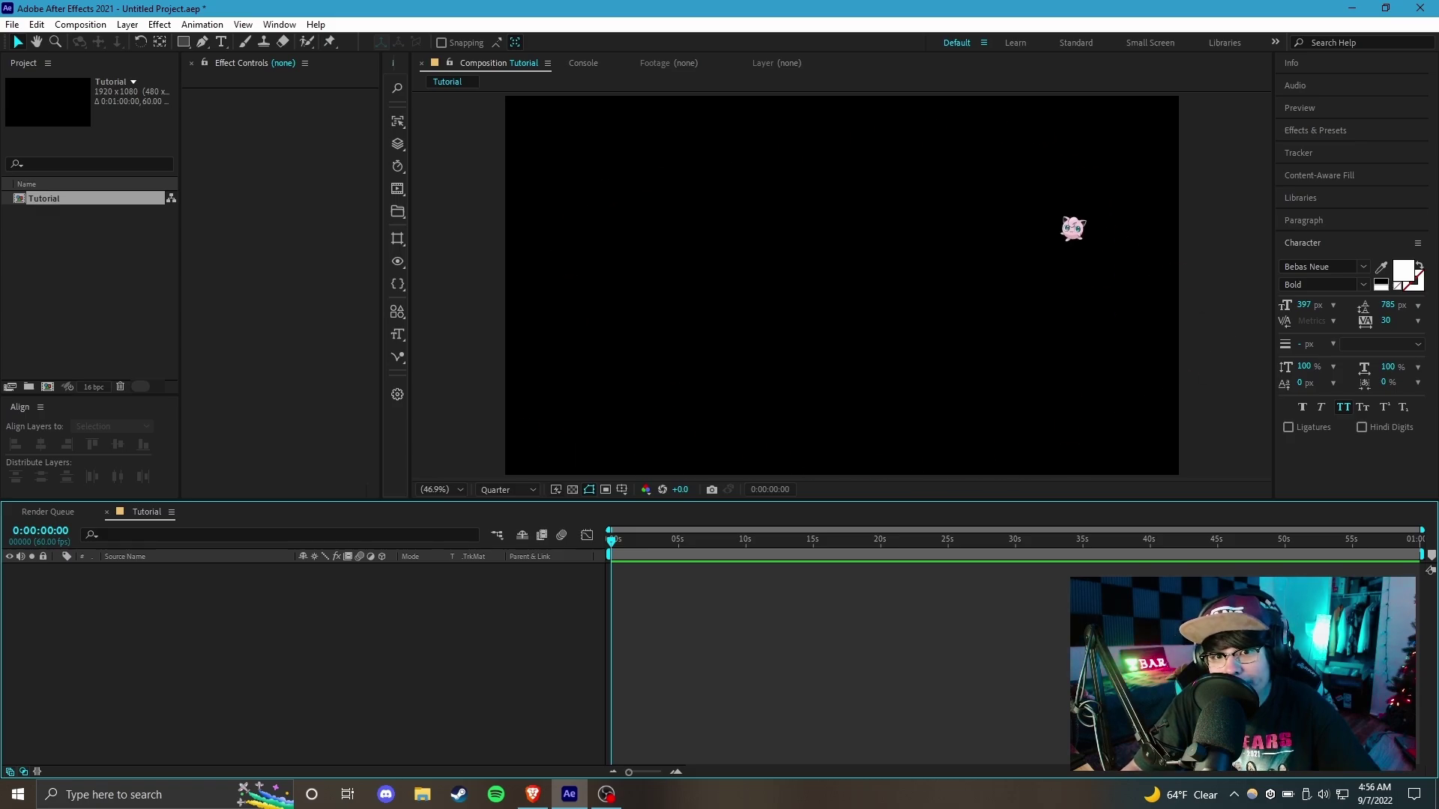
Scrub the timeline, return to the start, and open the Preview playback settings.
{"action": "left_click_drag", "start_coordinate": [641, 559], "coordinate": [724, 555]}
{"action": "key", "text": "Home"}
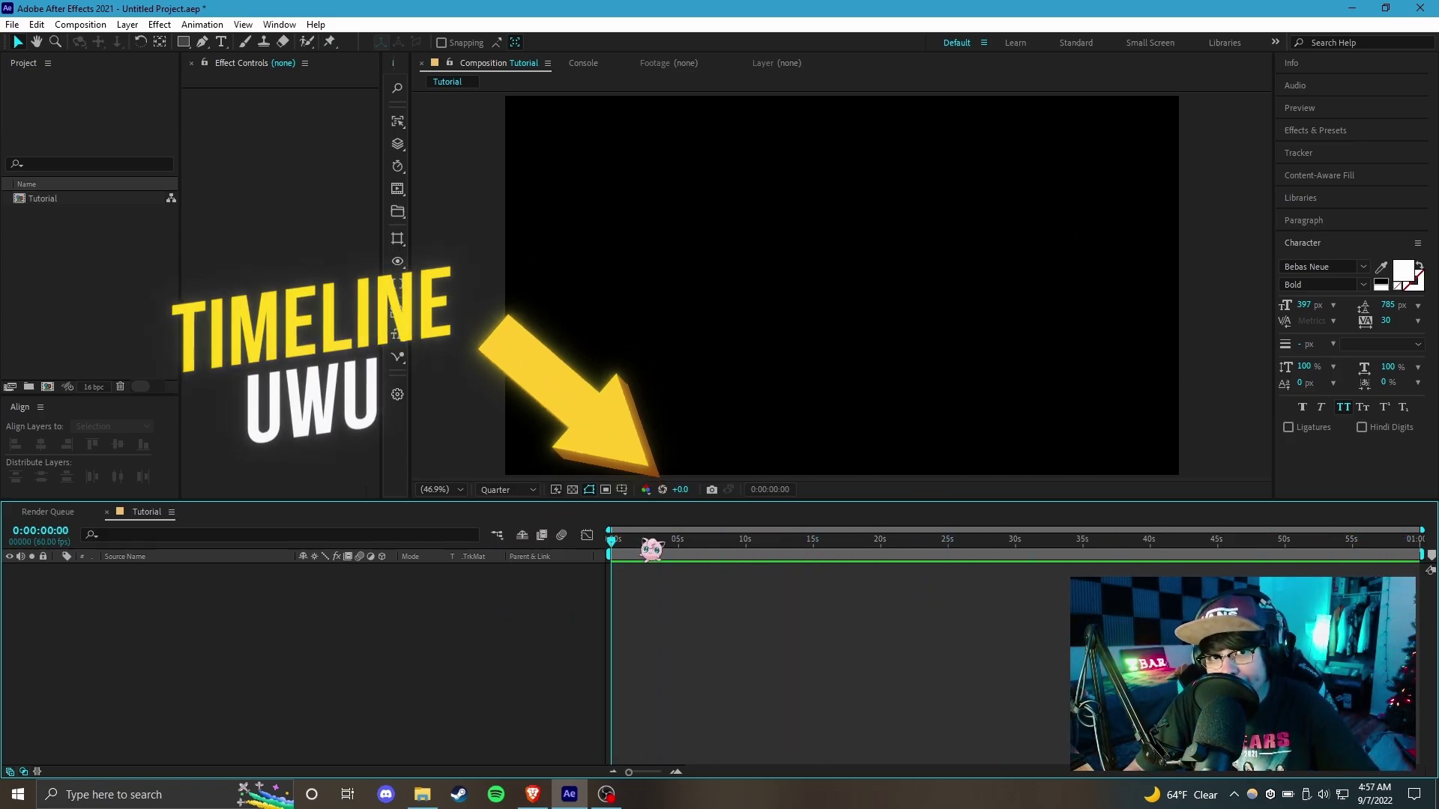
{"action": "left_click_drag", "start_coordinate": [652, 554], "coordinate": [721, 562]}
{"action": "key", "text": "Home"}
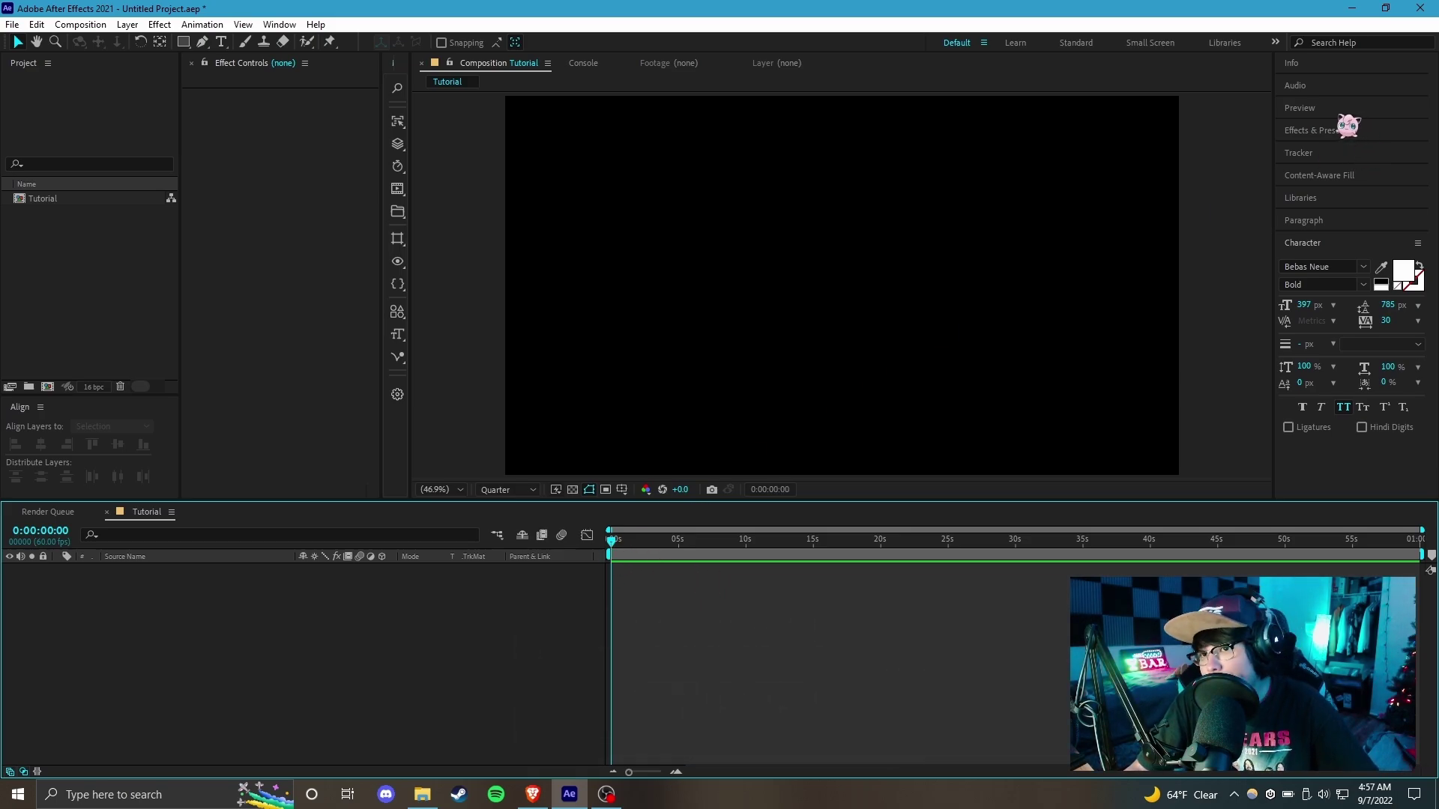
{"action": "left_click", "coordinate": [1342, 110]}
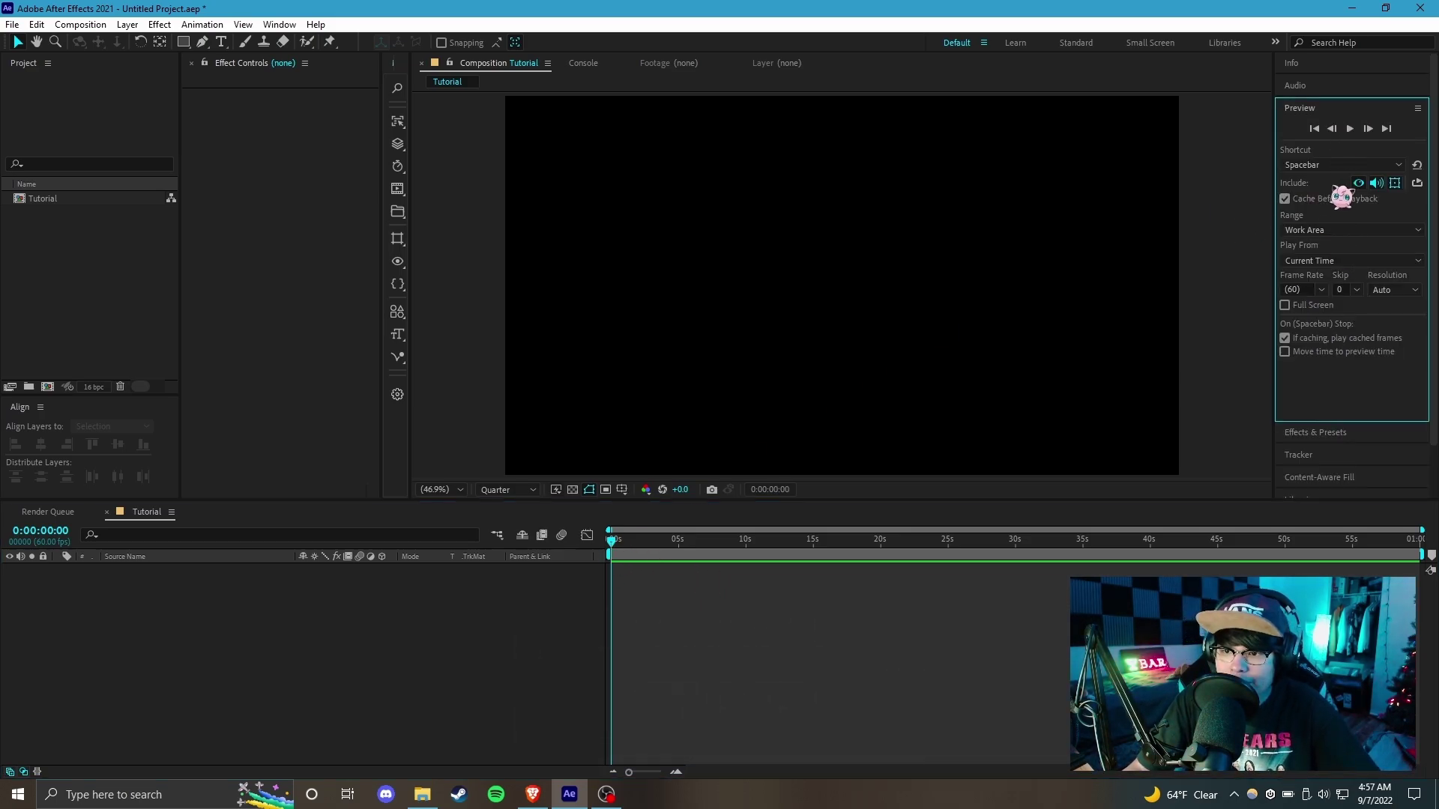
{"action": "left_click", "coordinate": [711, 751]}
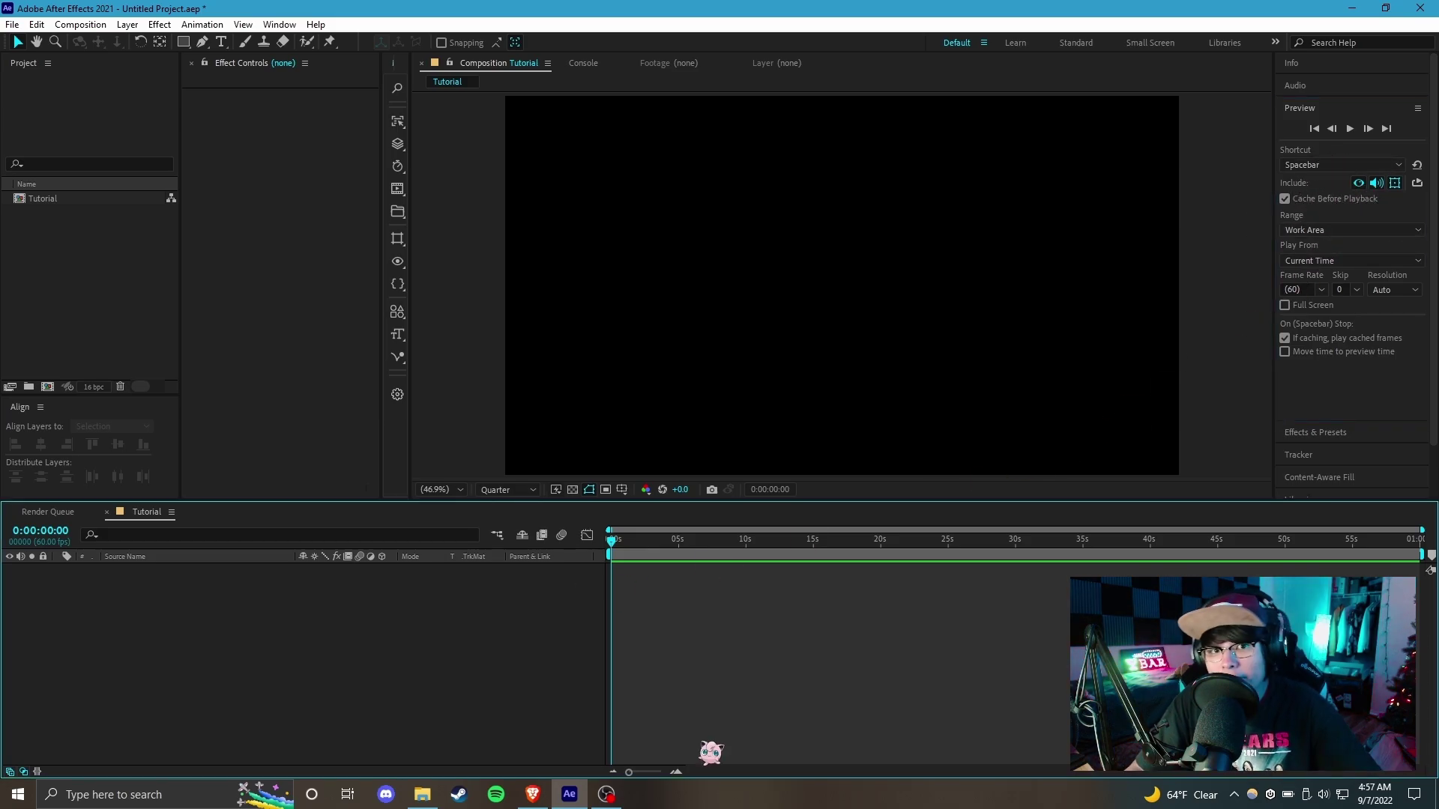
{"action": "left_click", "coordinate": [422, 794]}
{"action": "left_click_drag", "start_coordinate": [661, 333], "coordinate": [64, 266]}
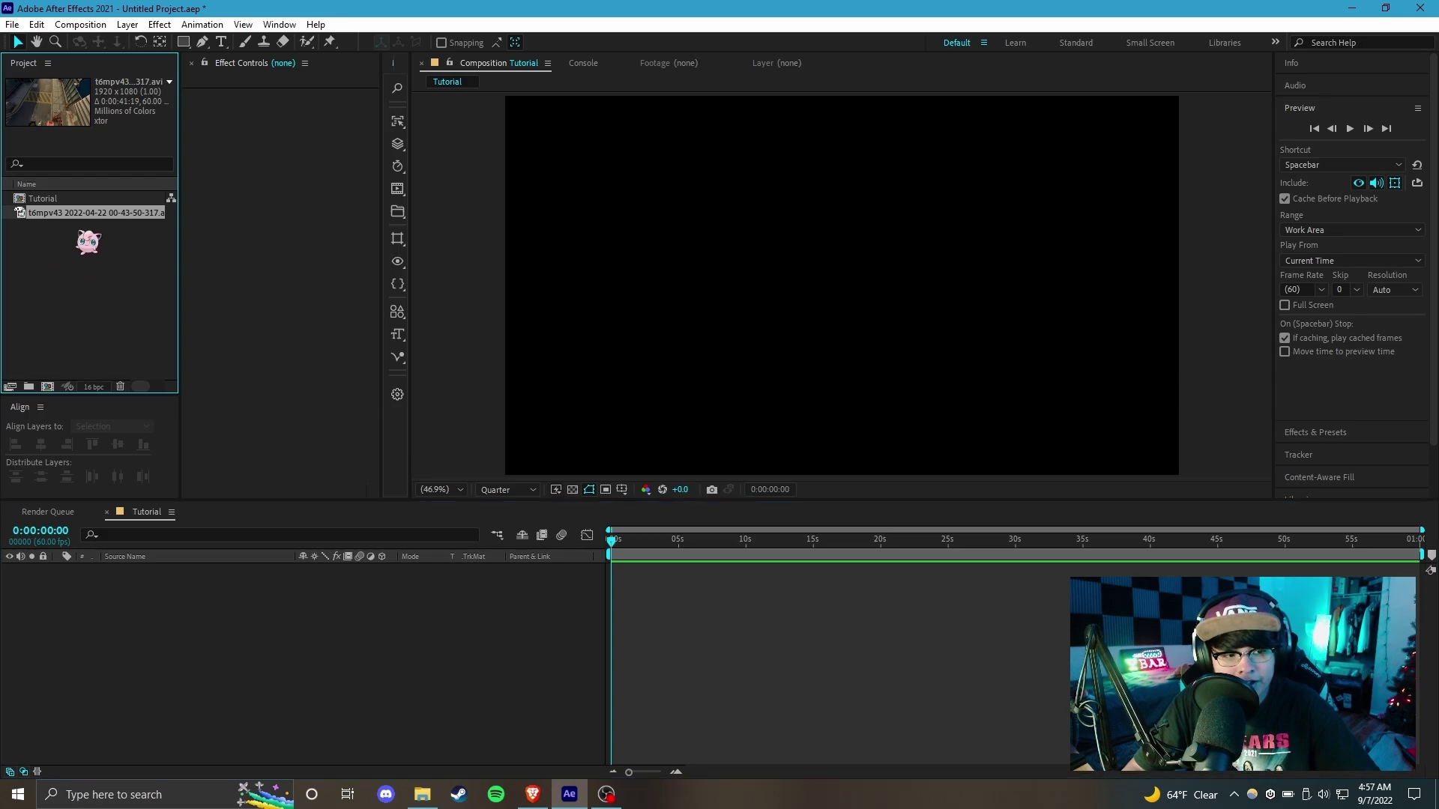
Add the gameplay clip to the Tutorial timeline and move its in-point to 0s.
{"action": "left_click_drag", "start_coordinate": [43, 217], "coordinate": [618, 599]}
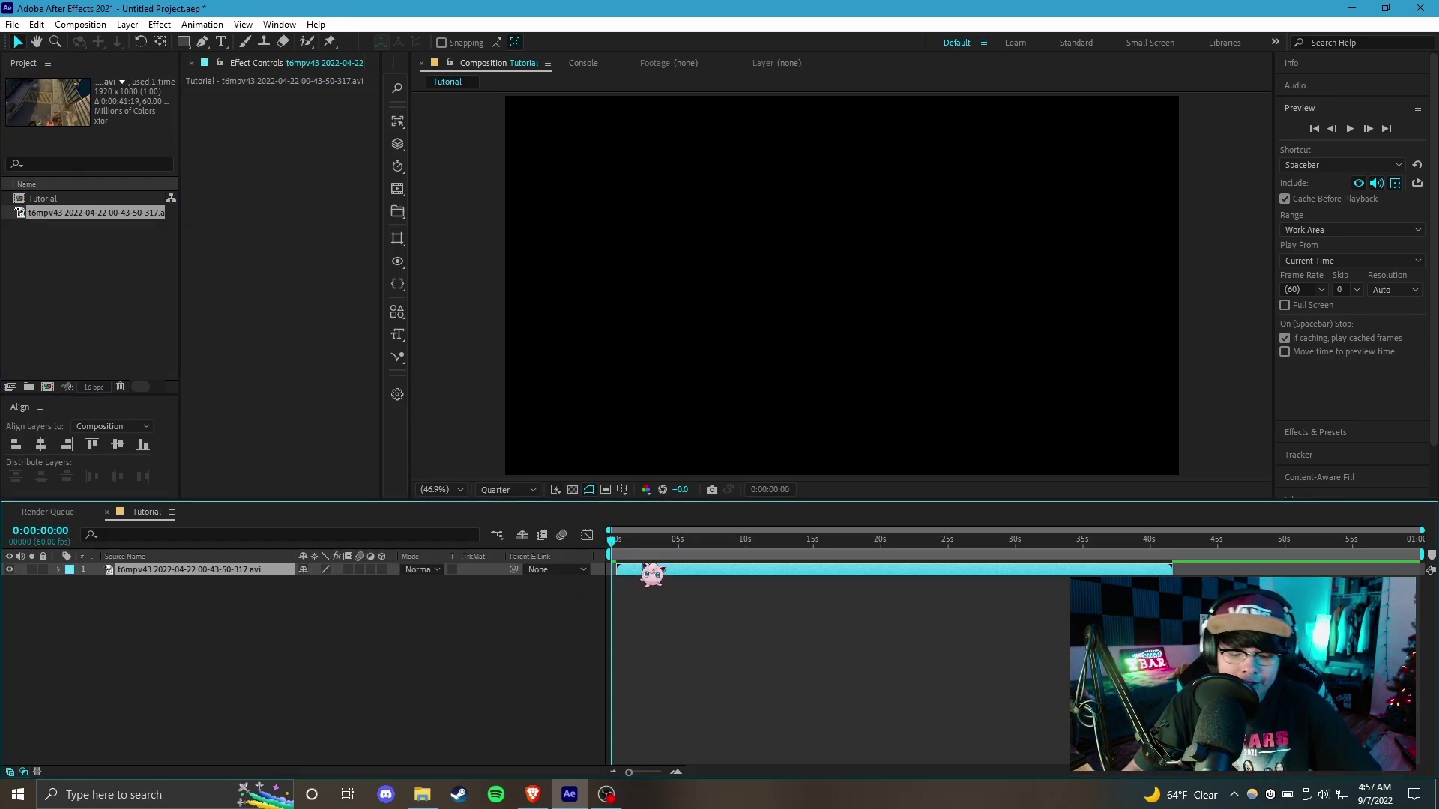
{"action": "left_click", "coordinate": [70, 214]}
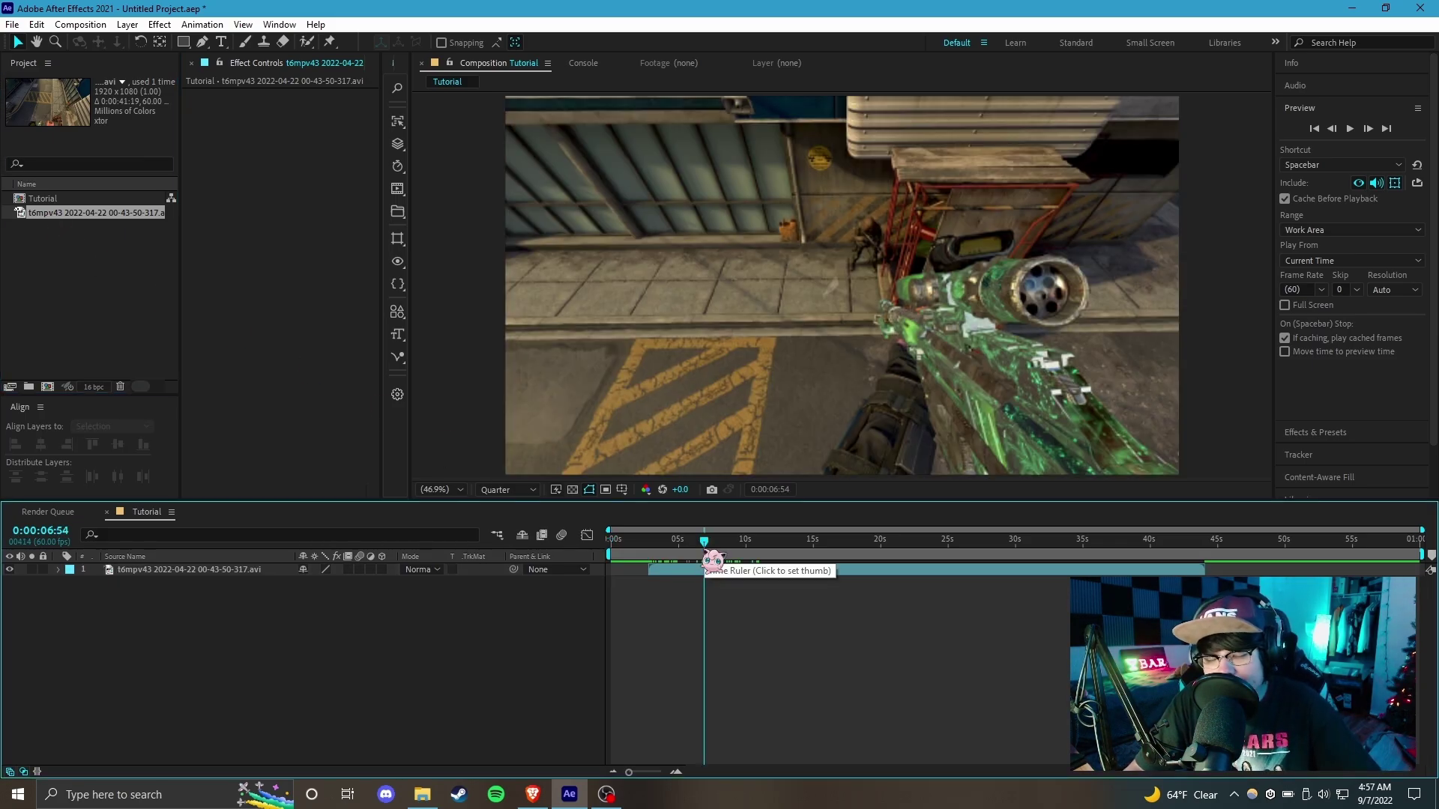
{"action": "left_click_drag", "start_coordinate": [706, 554], "coordinate": [579, 559]}
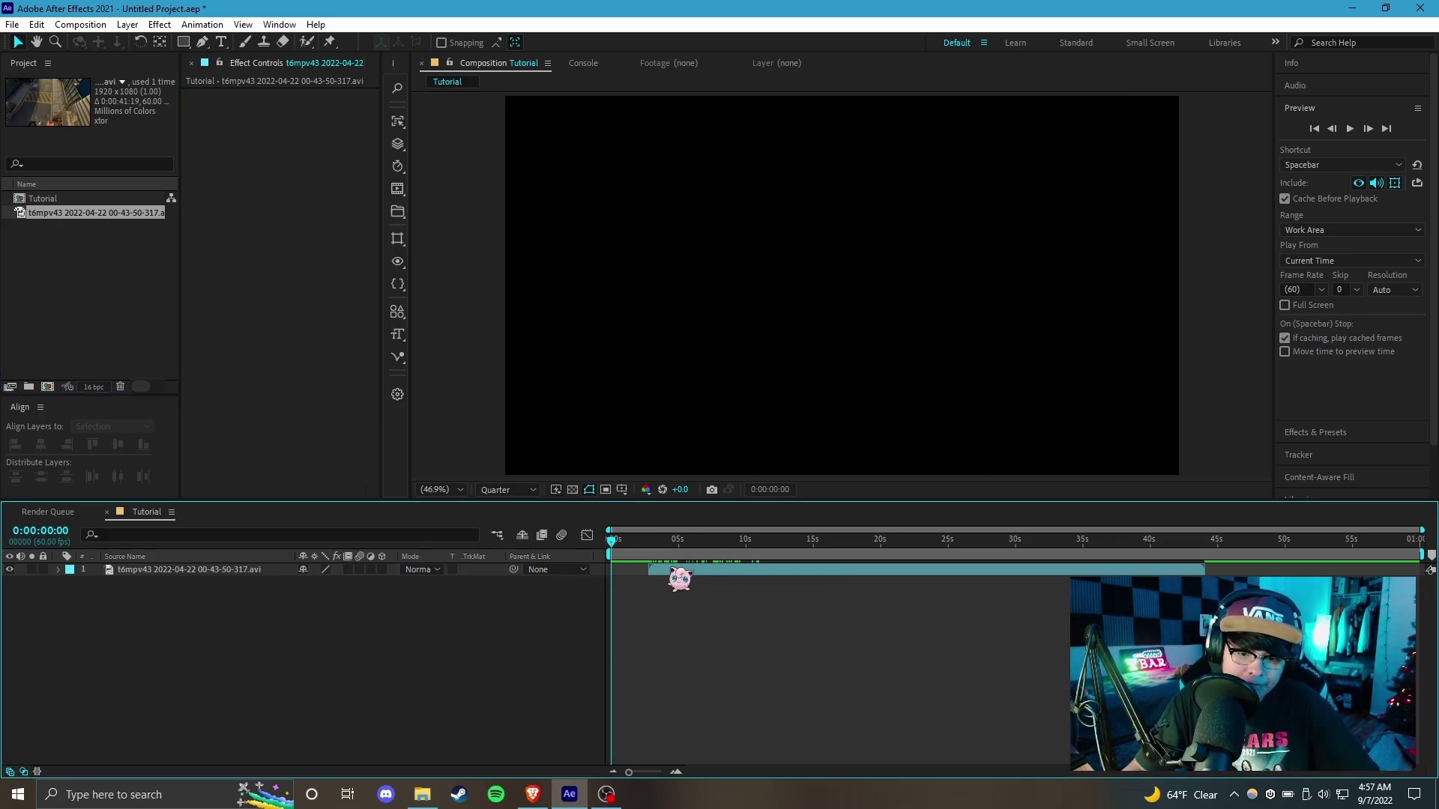
{"action": "left_click", "coordinate": [750, 573]}
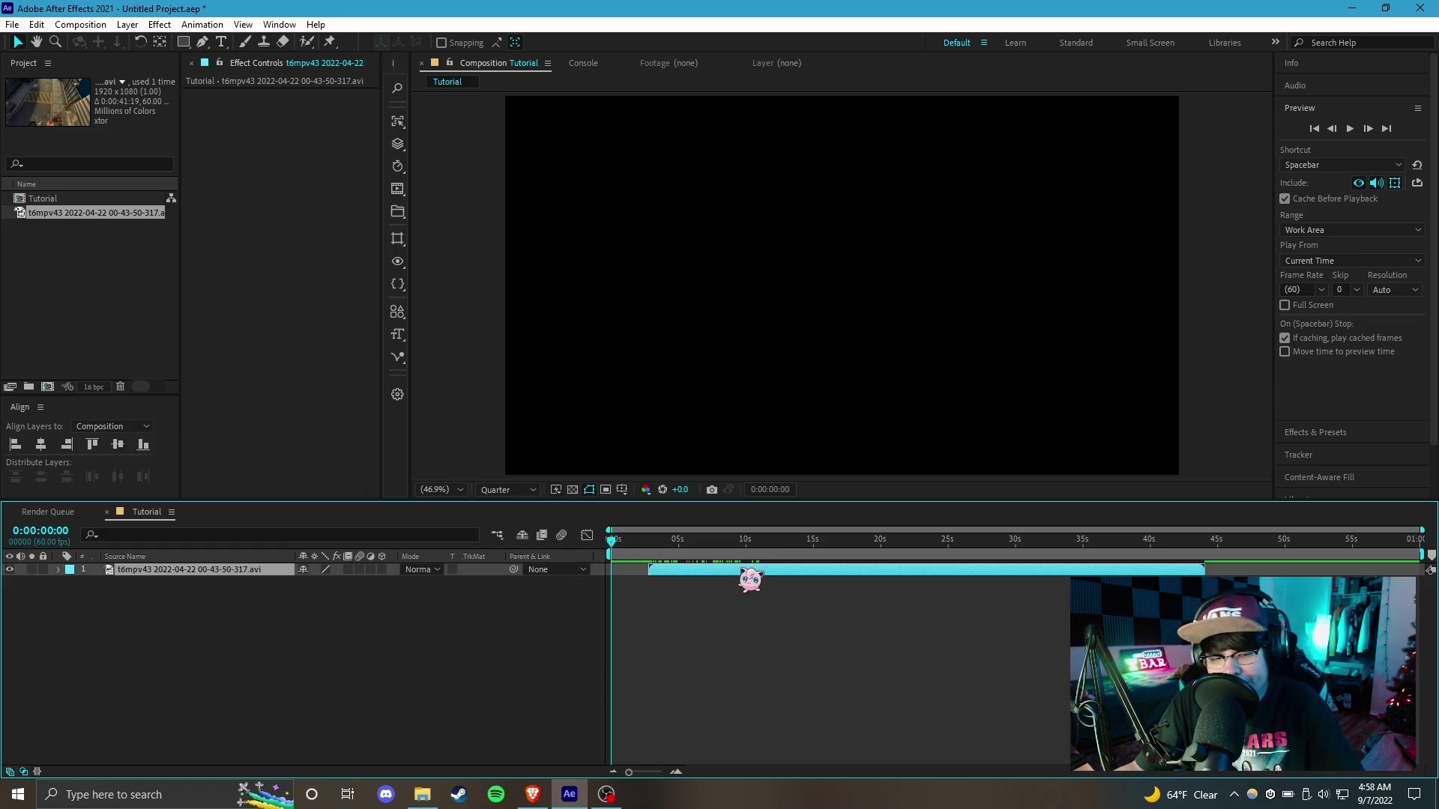
{"action": "key", "text": "bracketleft"}
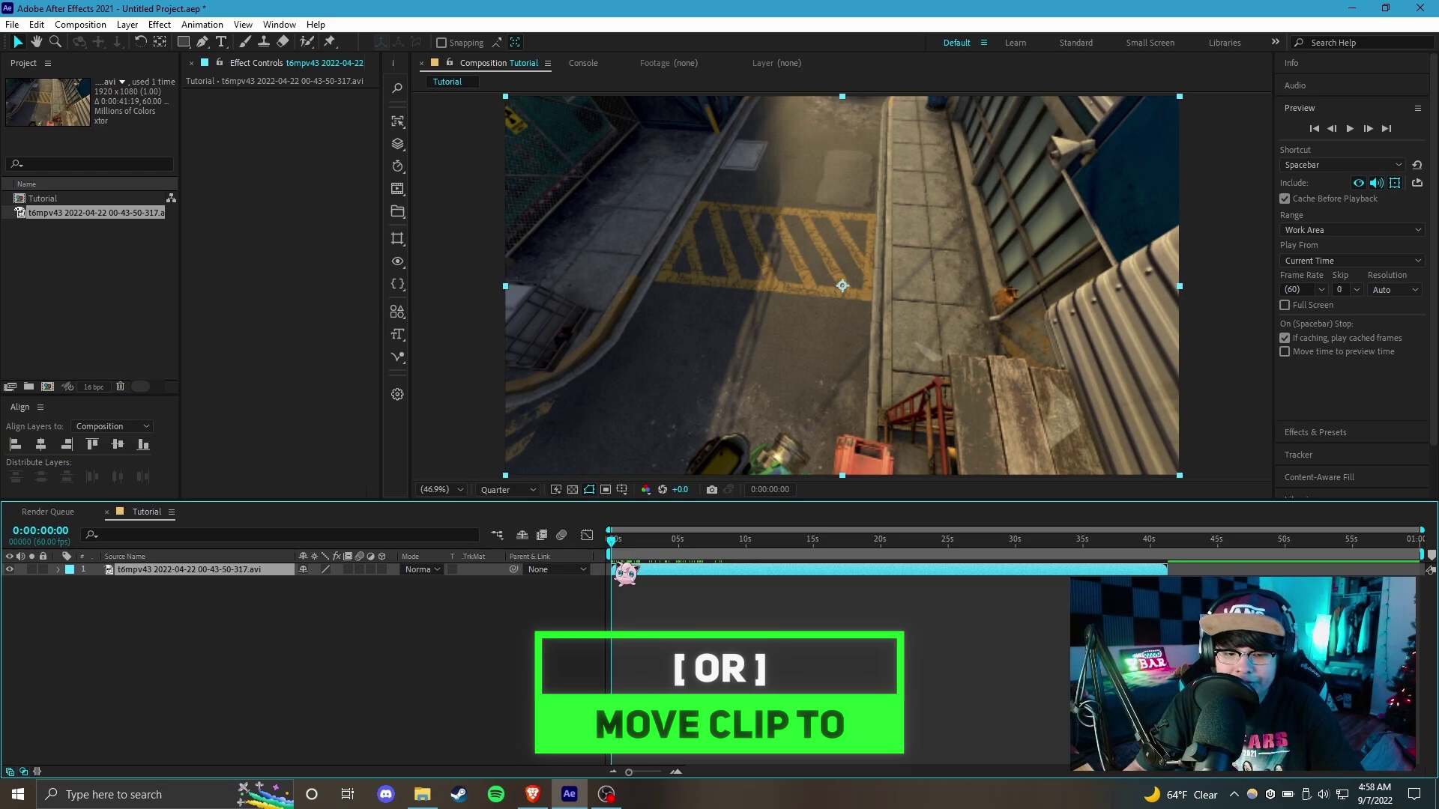
Try several in and out points, finally trimming the clip's end at 0:00:02:53.
{"action": "left_click", "coordinate": [861, 540]}
{"action": "key", "text": "bracketleft"}
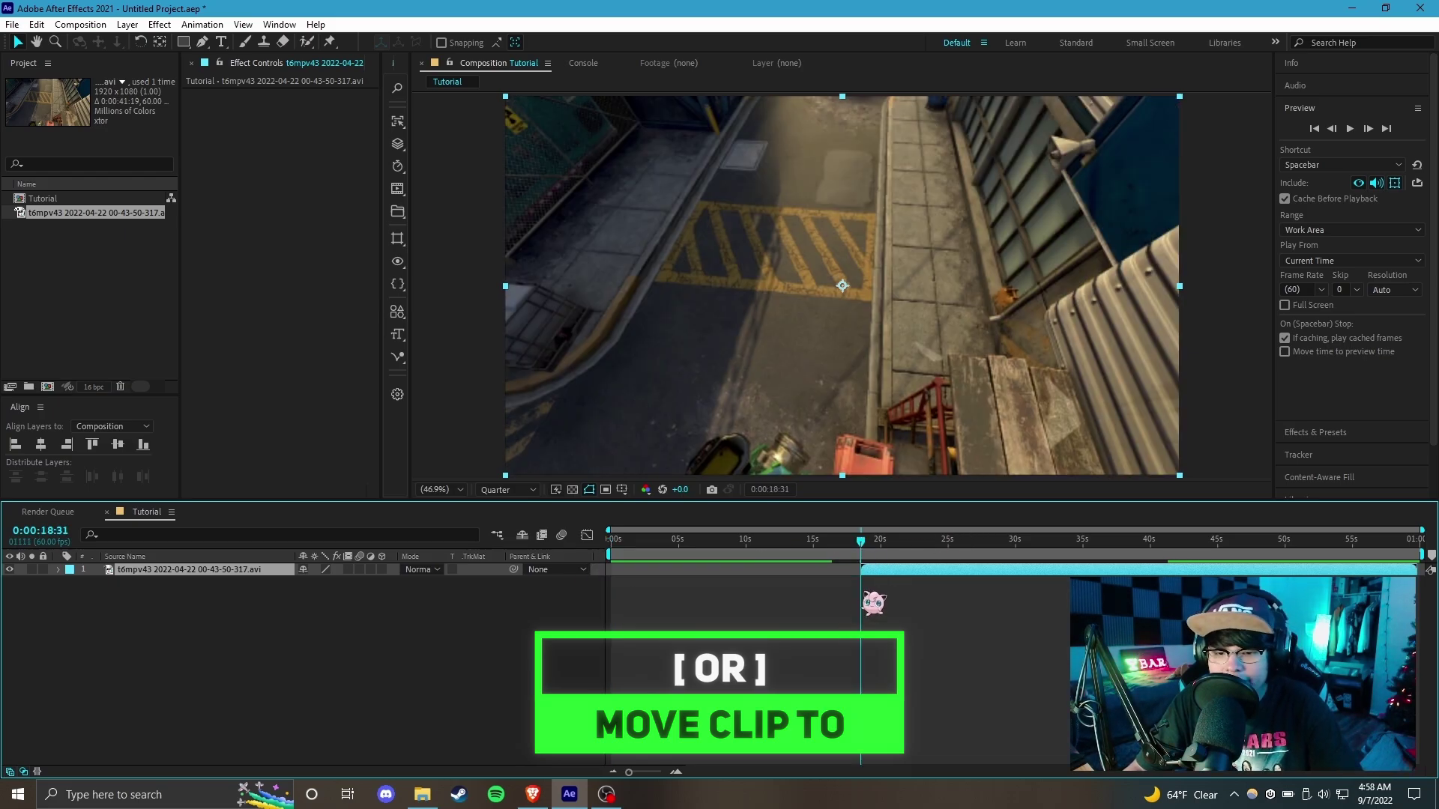
{"action": "left_click", "coordinate": [701, 556]}
{"action": "key", "text": "bracketleft"}
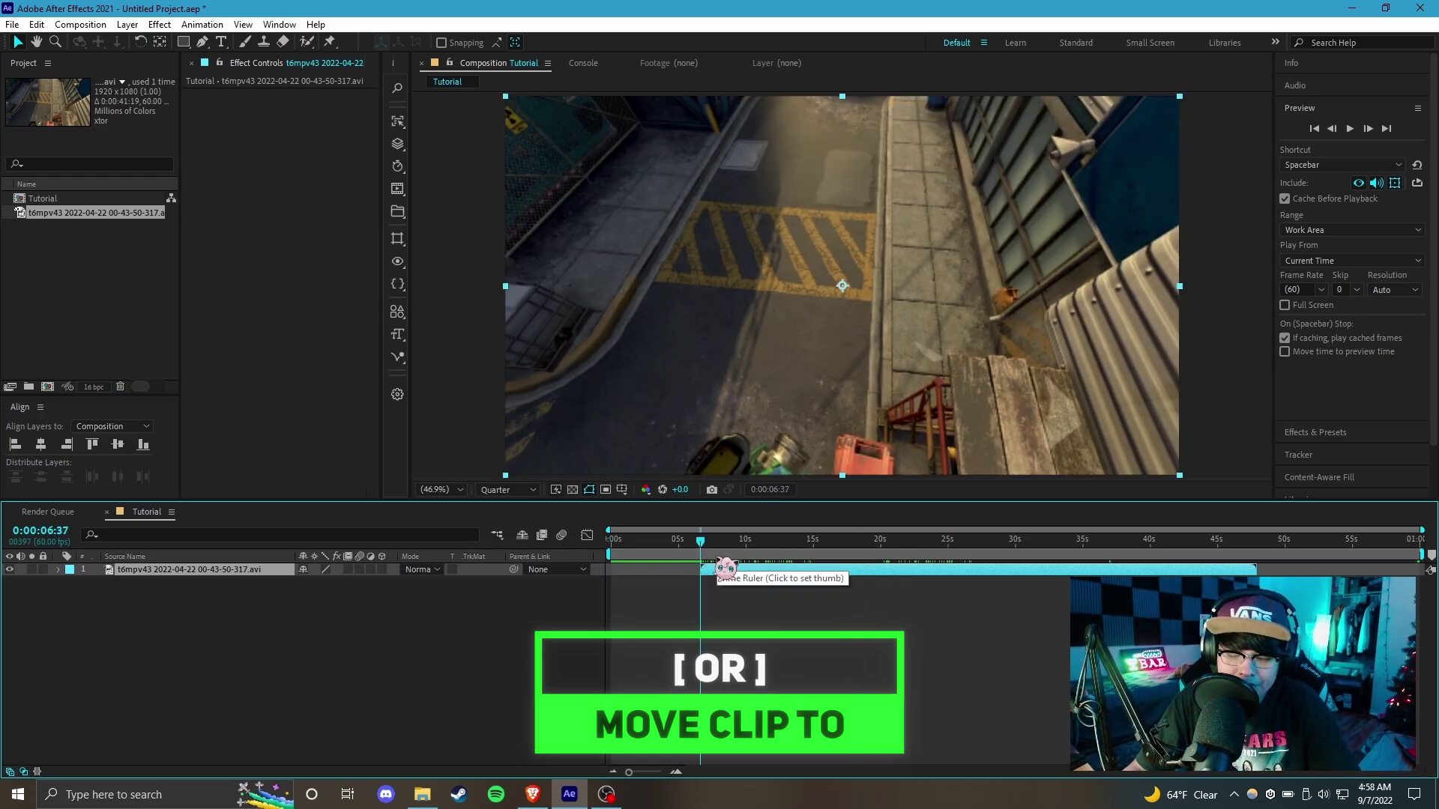
{"action": "left_click", "coordinate": [944, 556]}
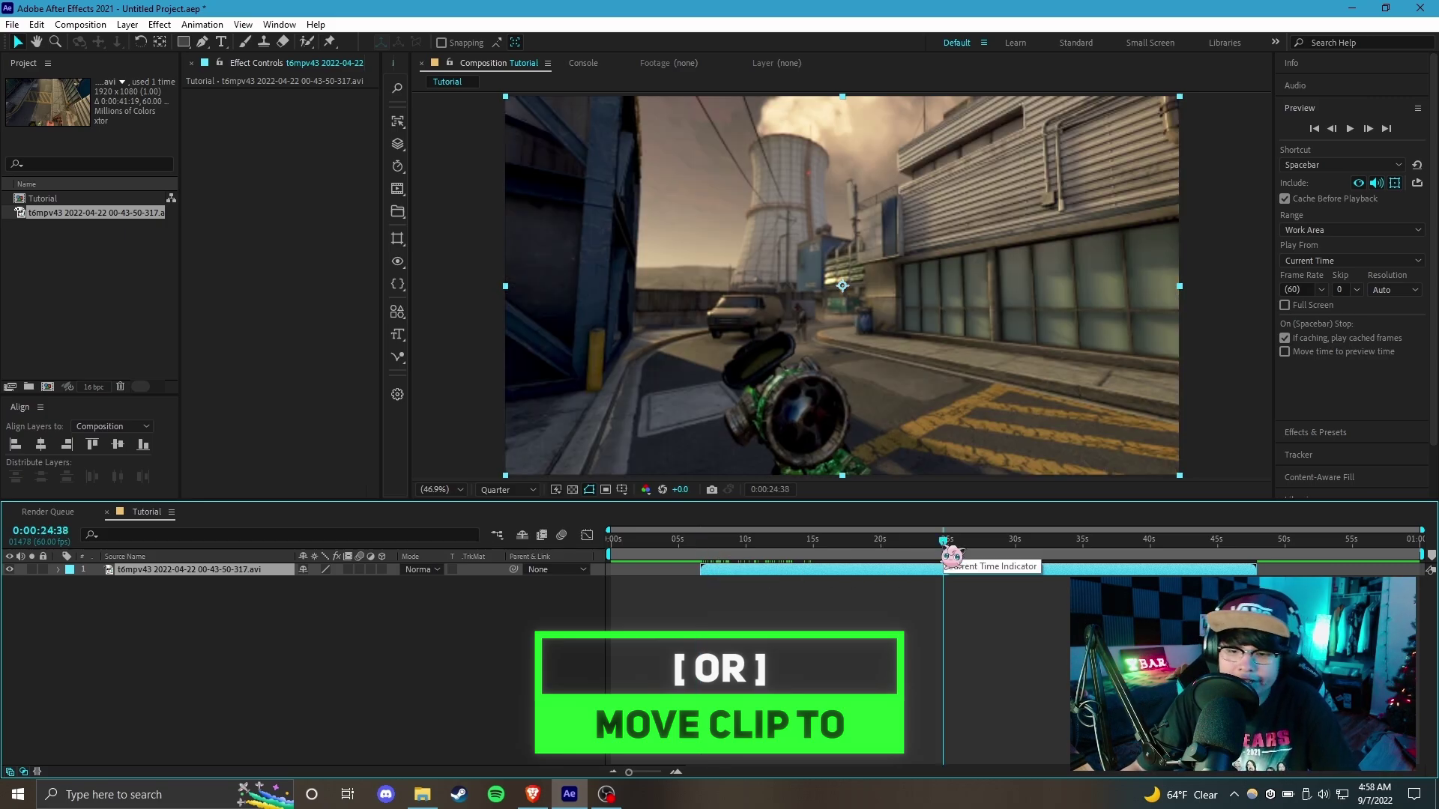
{"action": "key", "text": "bracketright"}
{"action": "left_click", "coordinate": [1133, 552]}
{"action": "key", "text": "bracketright"}
{"action": "left_click", "coordinate": [650, 556]}
{"action": "key", "text": "alt+bracketright"}
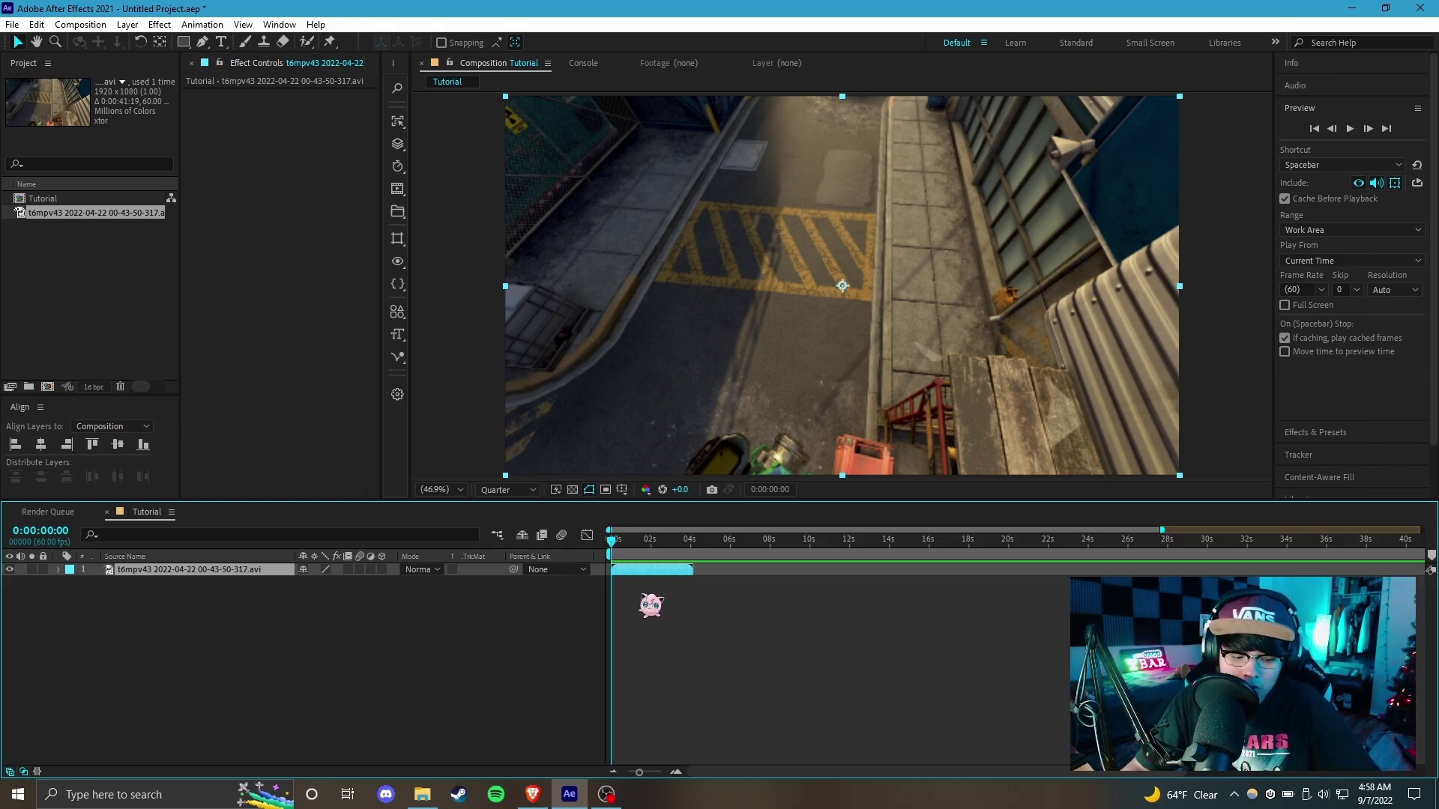
{"action": "scroll", "coordinate": [774, 607], "scroll_direction": "down", "scroll_amount": 3, "text": "alt"}
{"action": "scroll", "coordinate": [776, 624], "scroll_direction": "up", "scroll_amount": 4, "text": "alt"}
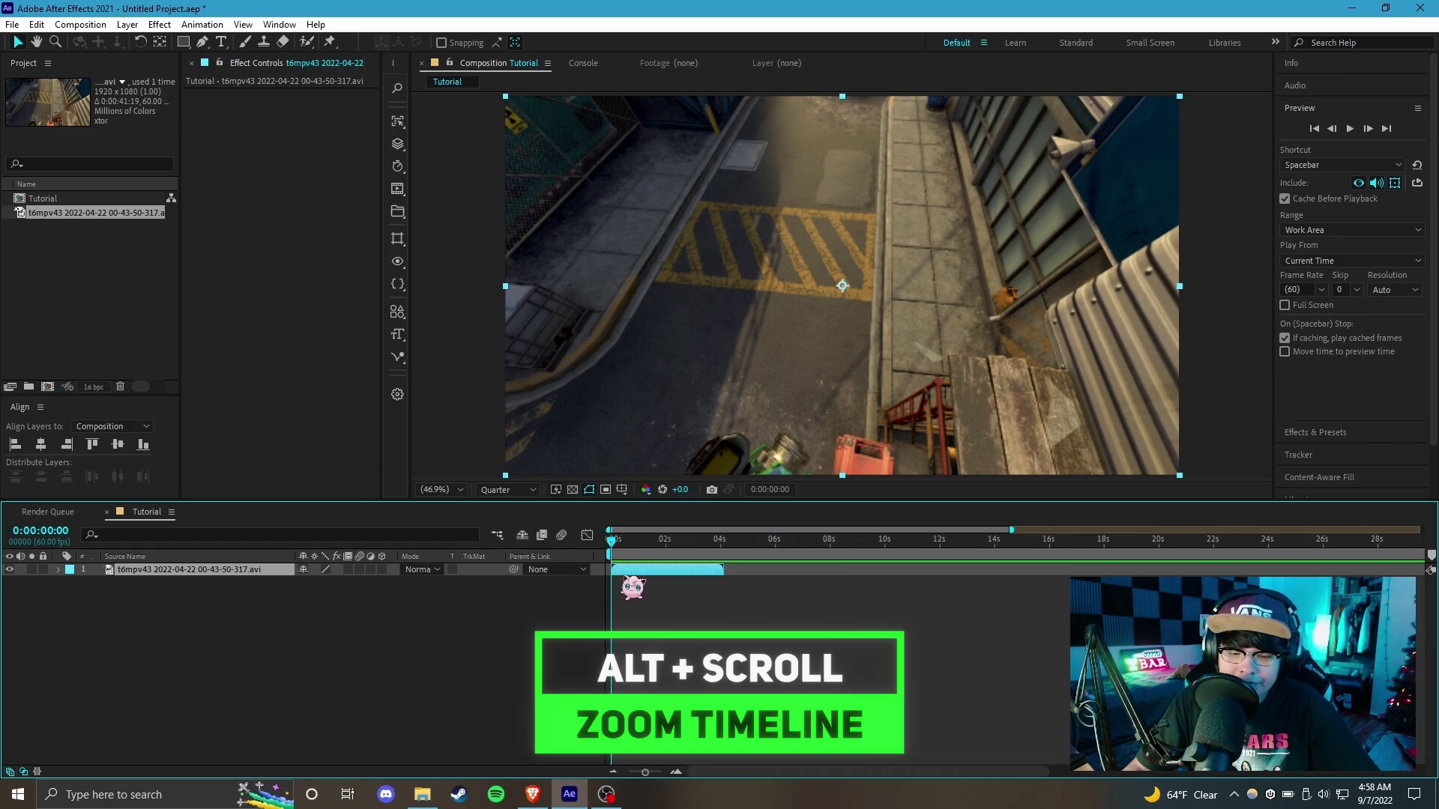
{"action": "scroll", "coordinate": [630, 587], "scroll_direction": "down", "scroll_amount": 4, "text": "alt"}
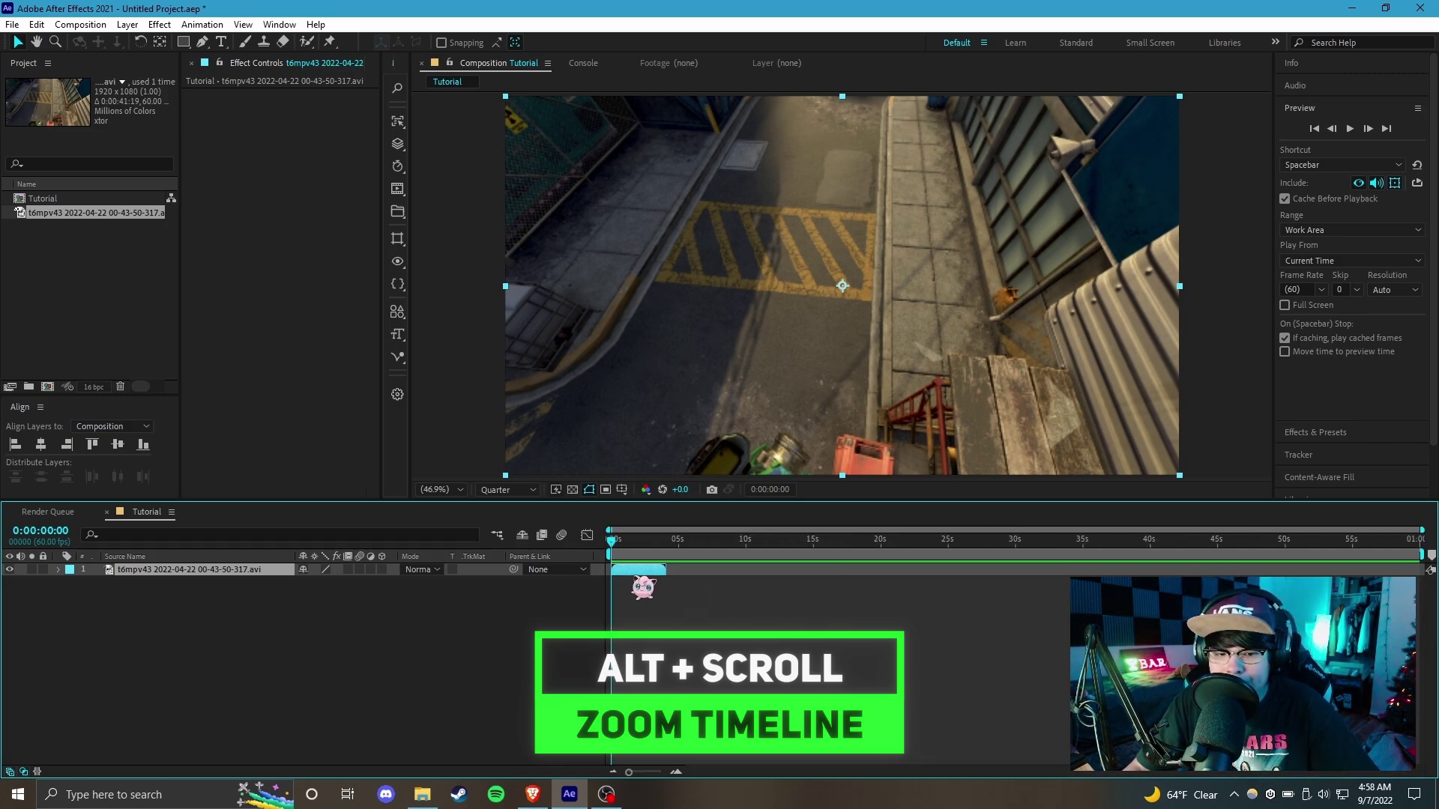
{"action": "scroll", "coordinate": [646, 588], "scroll_direction": "up", "scroll_amount": 4, "text": "alt"}
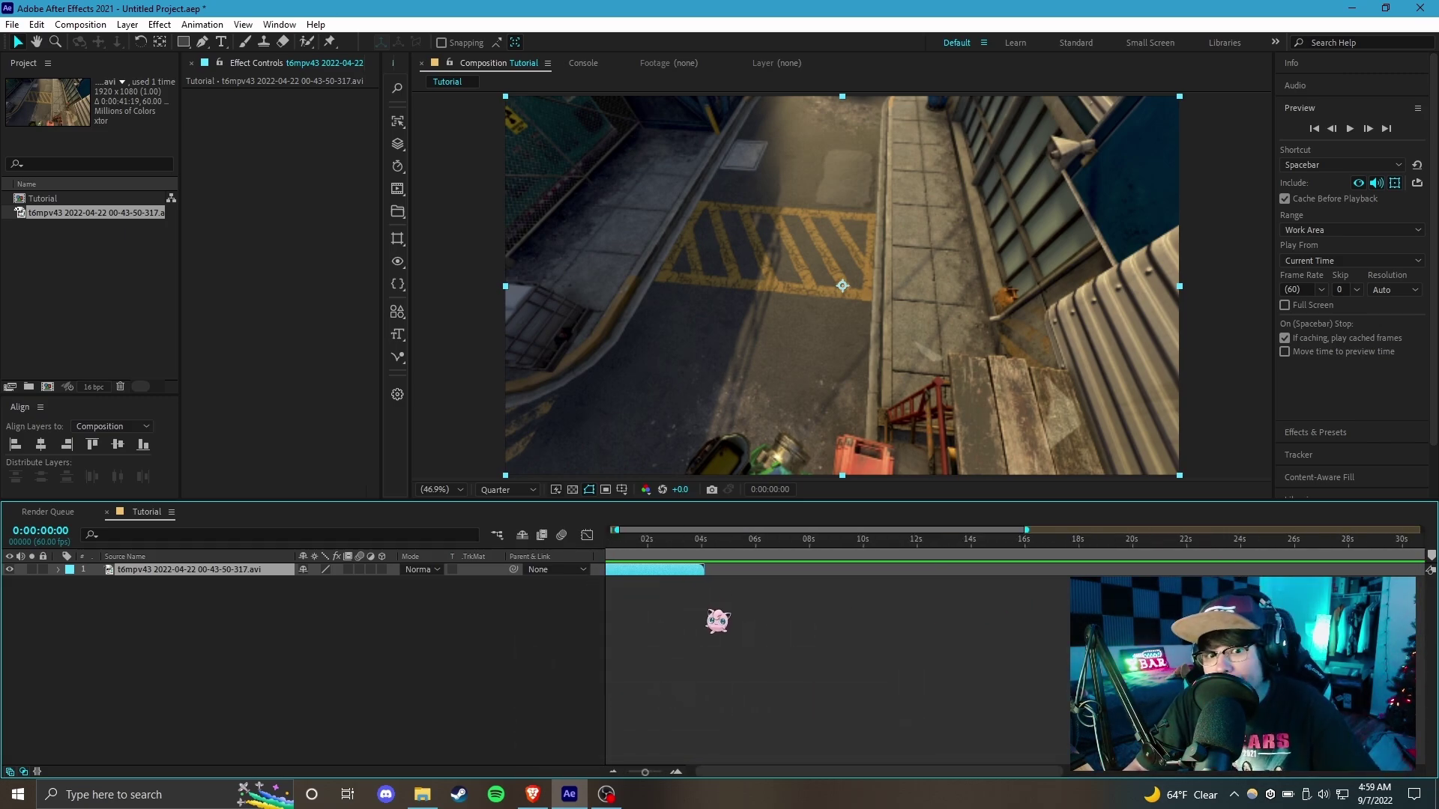
{"action": "left_click_drag", "start_coordinate": [712, 598], "coordinate": [911, 590]}
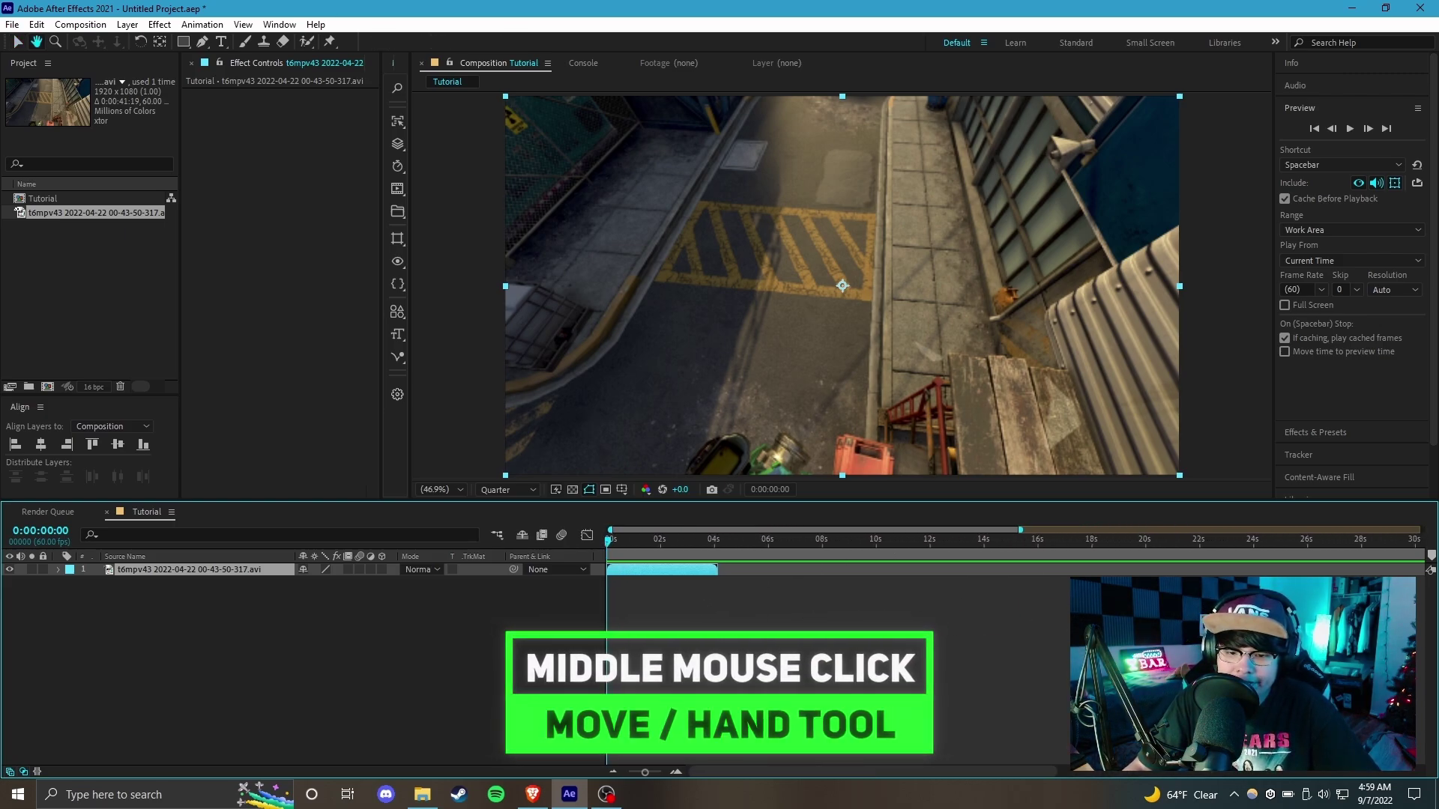
{"action": "left_click", "coordinate": [38, 47]}
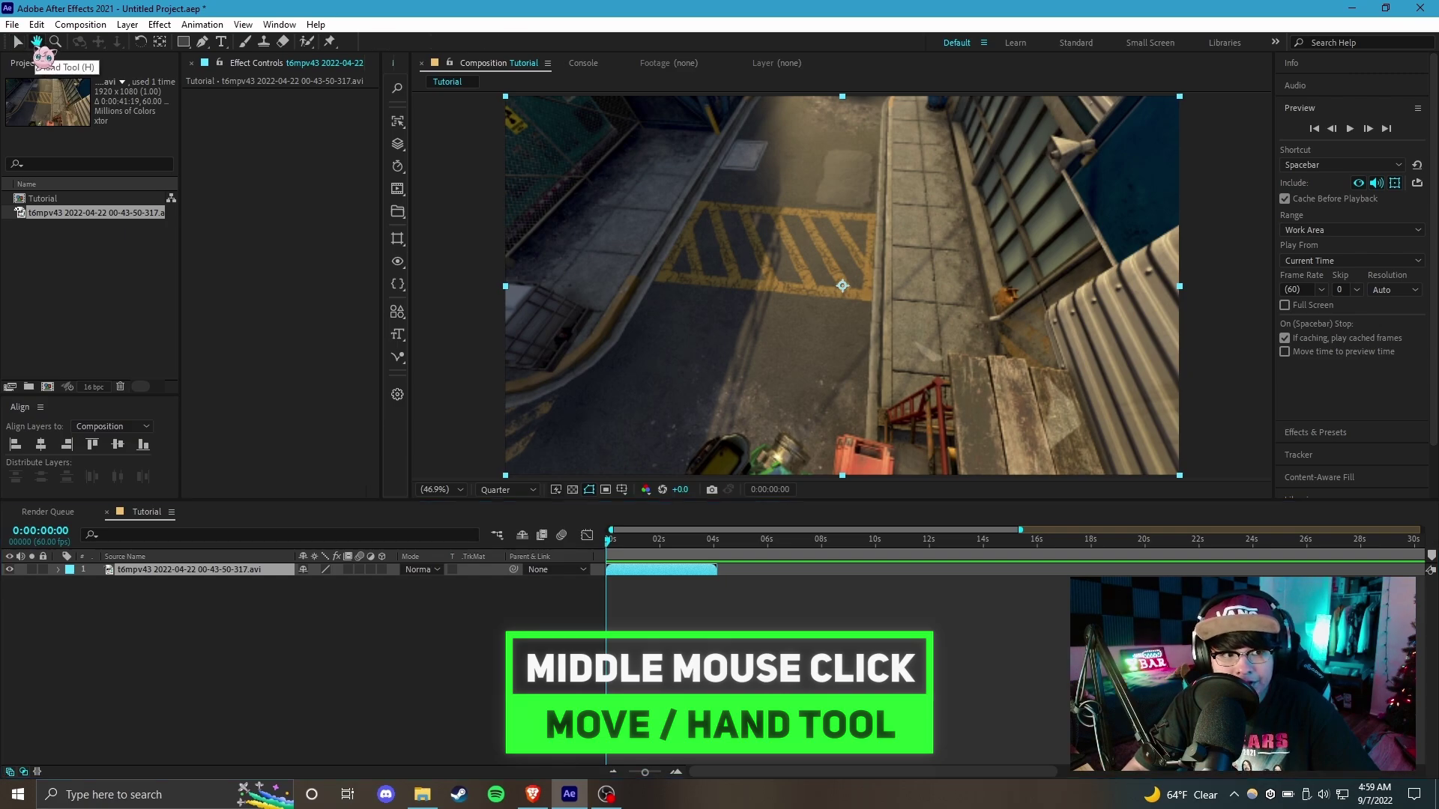
{"action": "left_click_drag", "start_coordinate": [1016, 627], "coordinate": [1223, 618]}
{"action": "left_click_drag", "start_coordinate": [862, 575], "coordinate": [974, 636]}
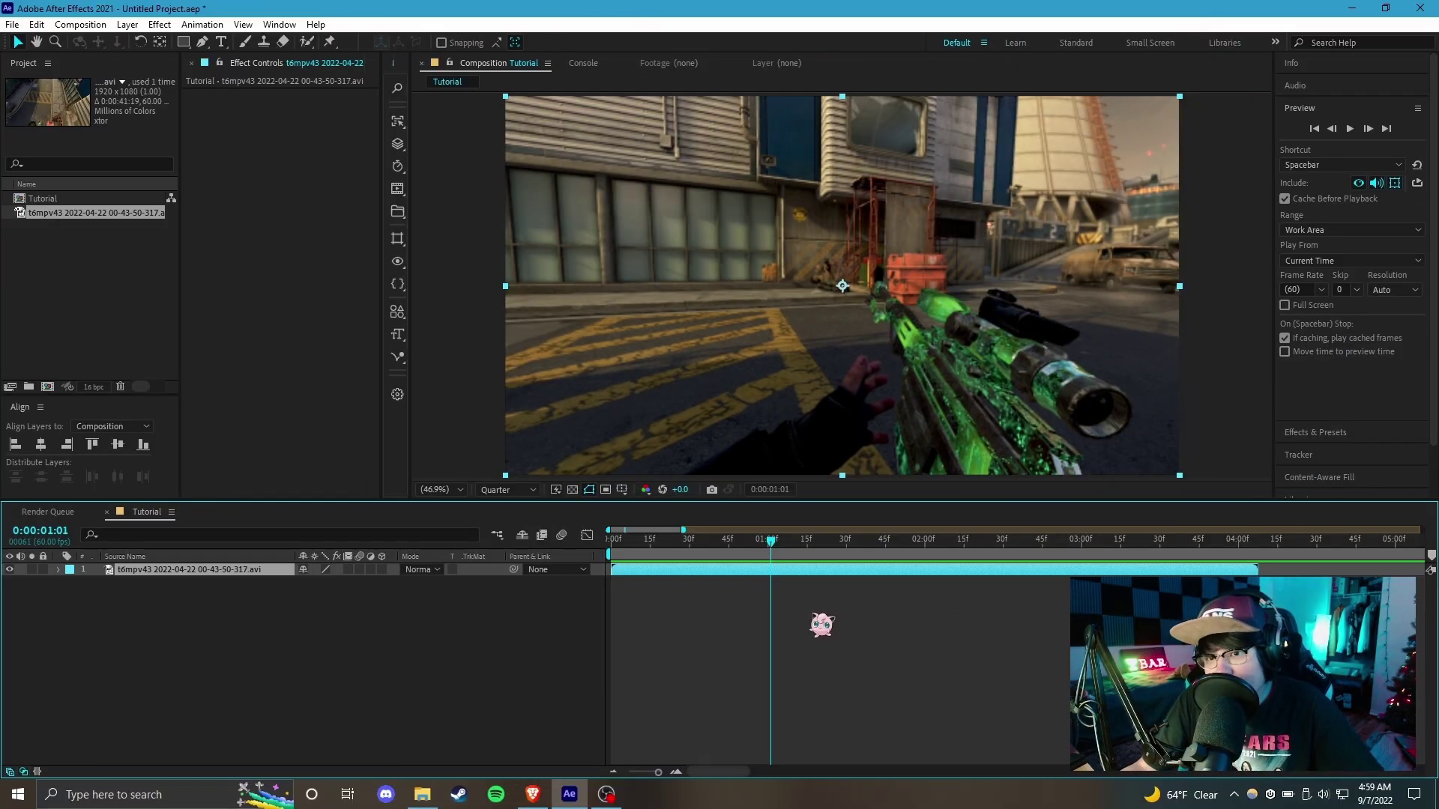
Preview the clip, turn off Cache Before Playback, and return the time to 0:00:00:00.
{"action": "left_click", "coordinate": [1311, 215]}
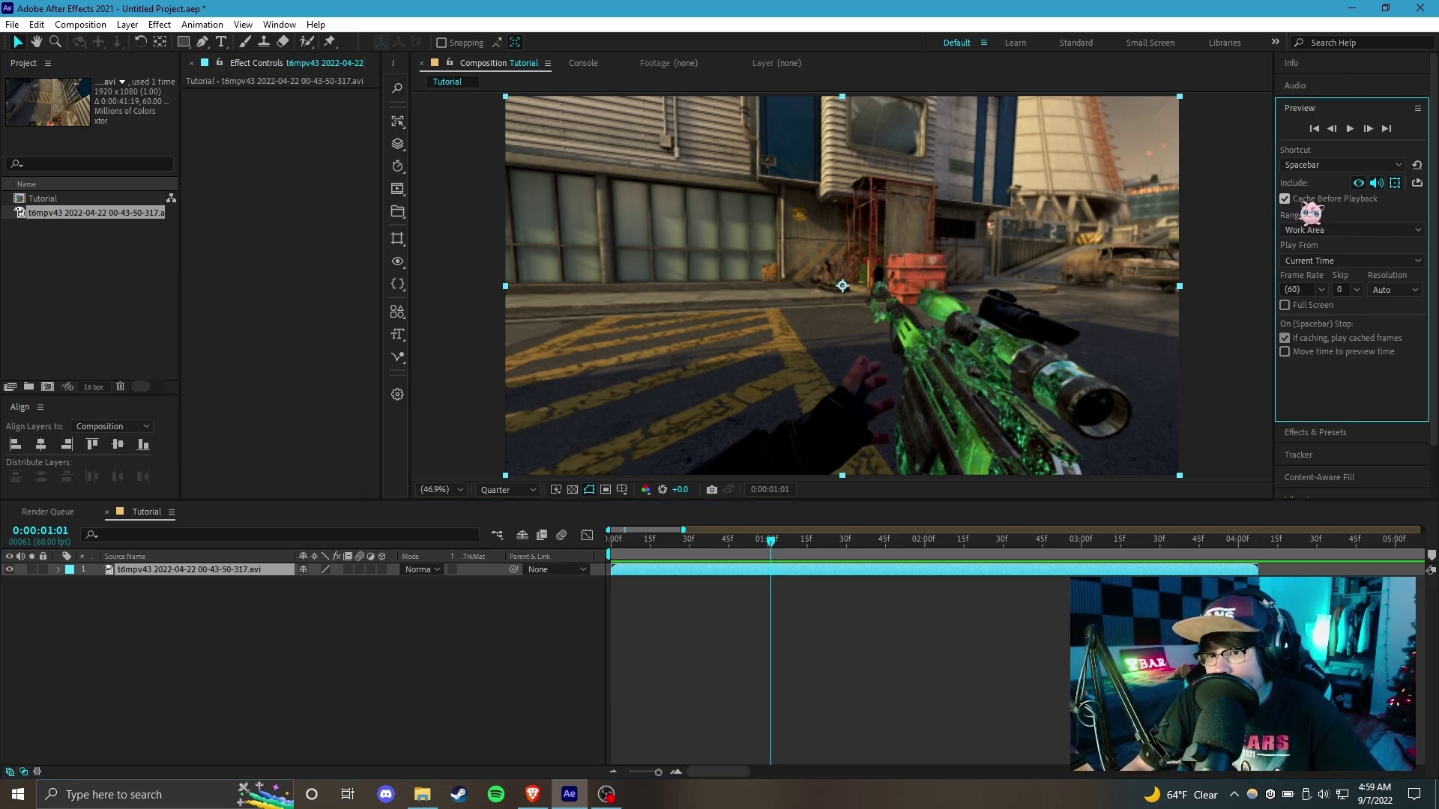
{"action": "left_click_drag", "start_coordinate": [663, 545], "coordinate": [554, 577]}
{"action": "key", "text": "space"}
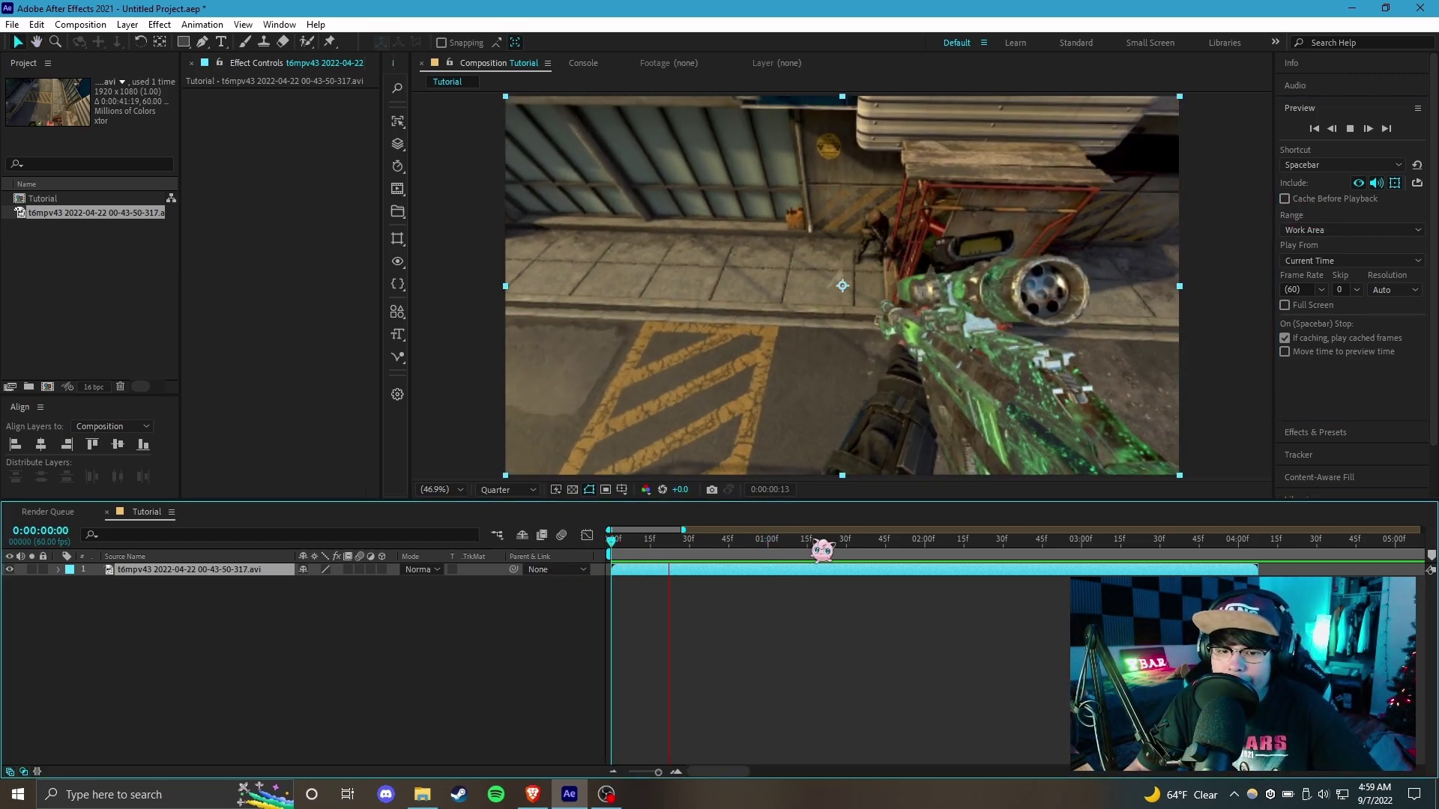
{"action": "left_click", "coordinate": [773, 542]}
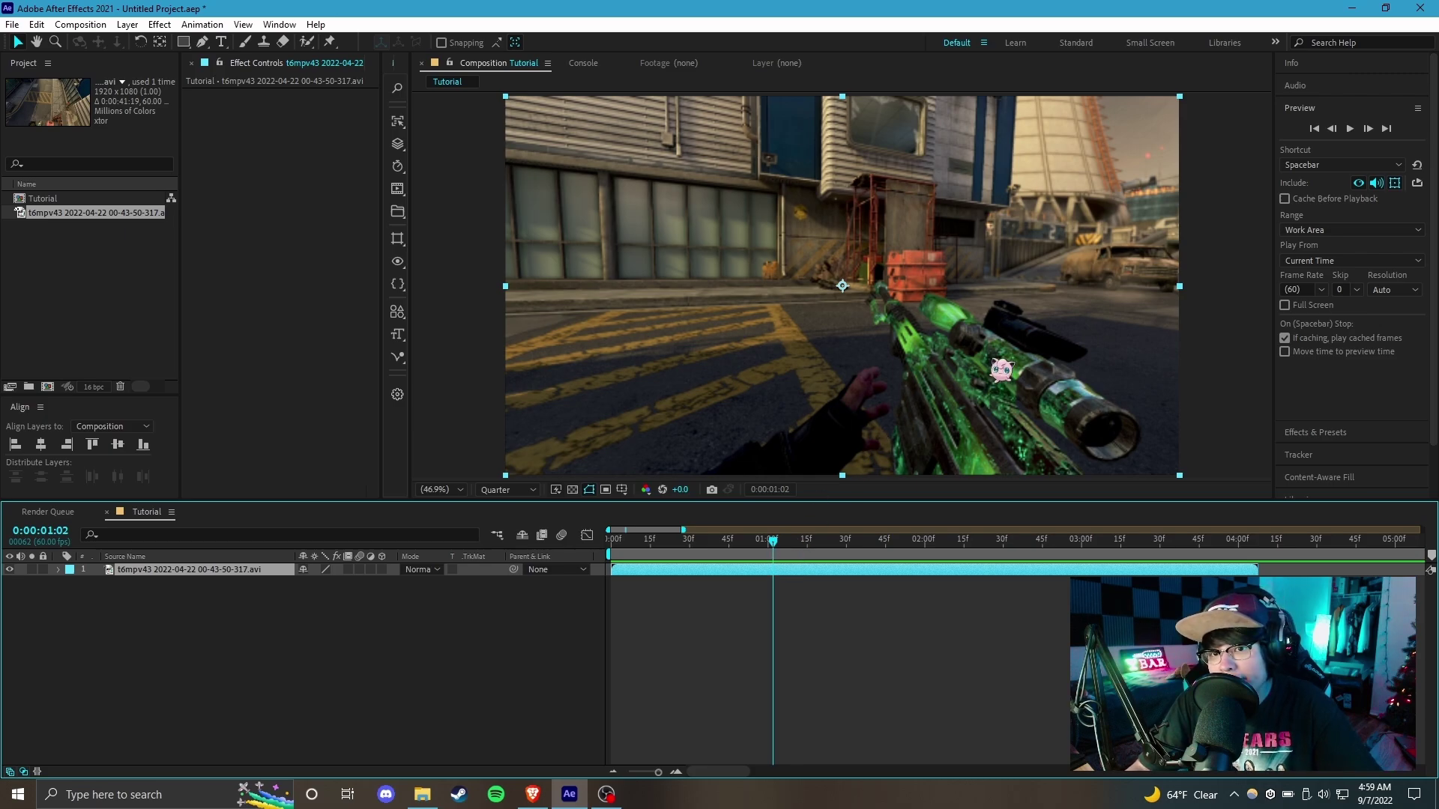
{"action": "left_click", "coordinate": [1327, 206]}
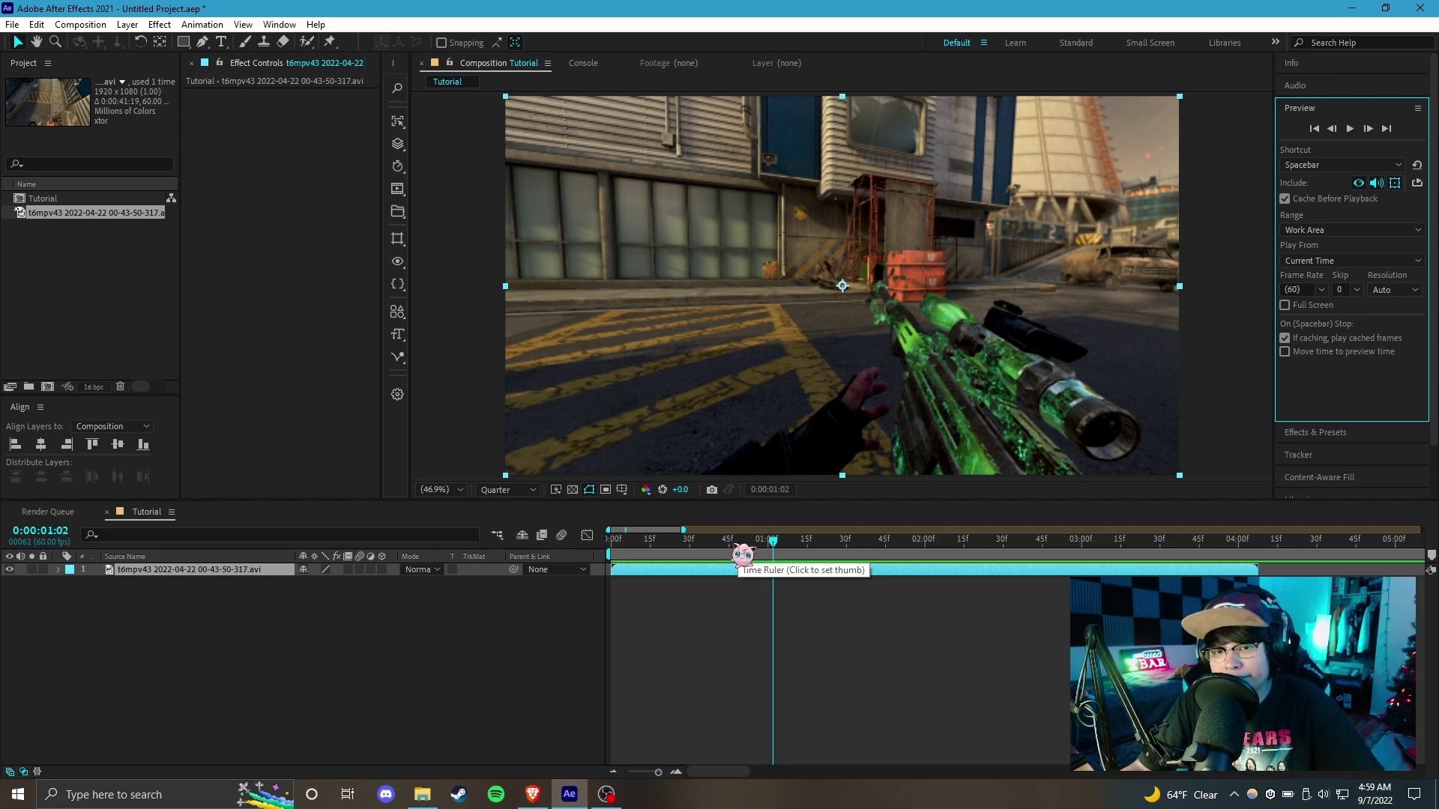
{"action": "left_click", "coordinate": [1303, 201]}
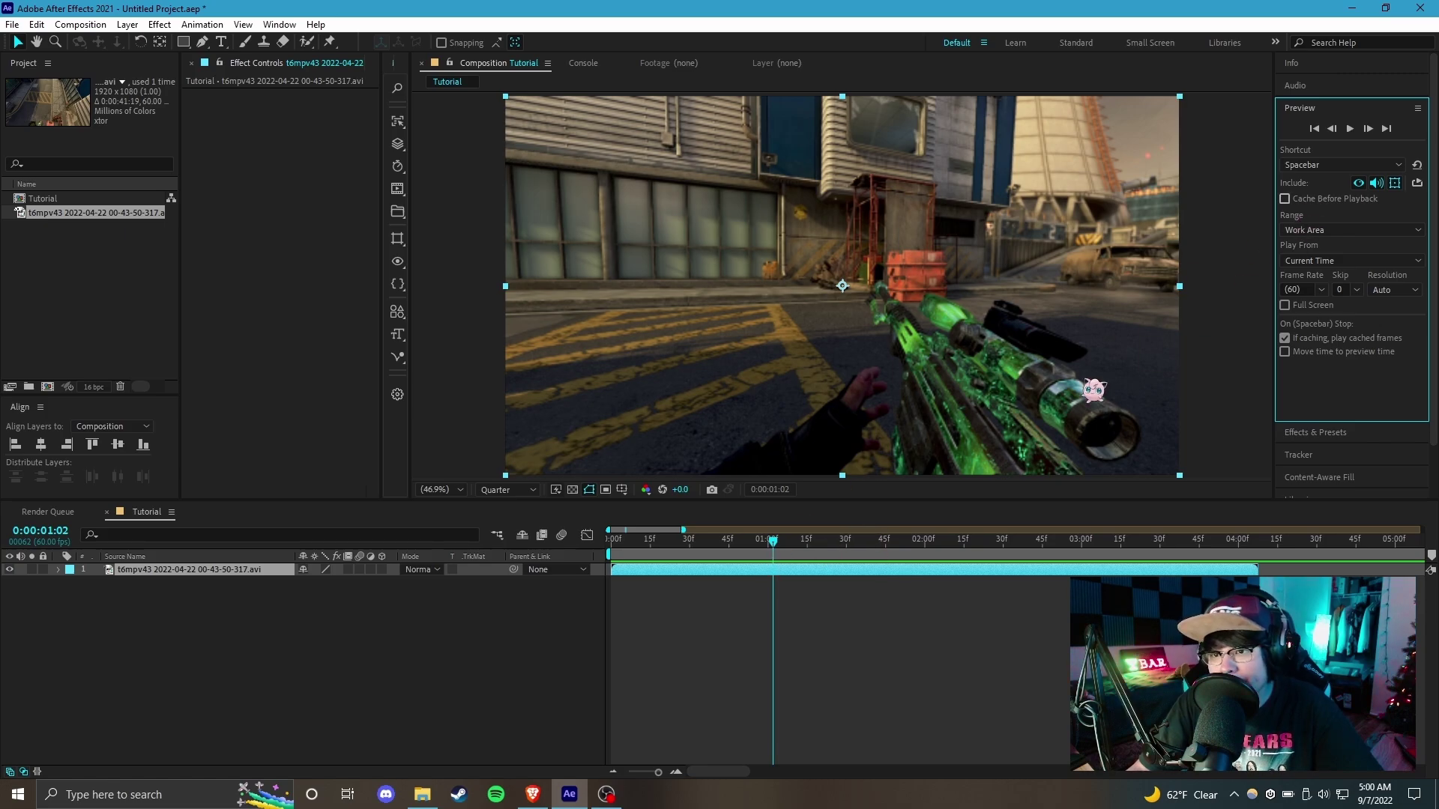
{"action": "key", "text": "Home"}
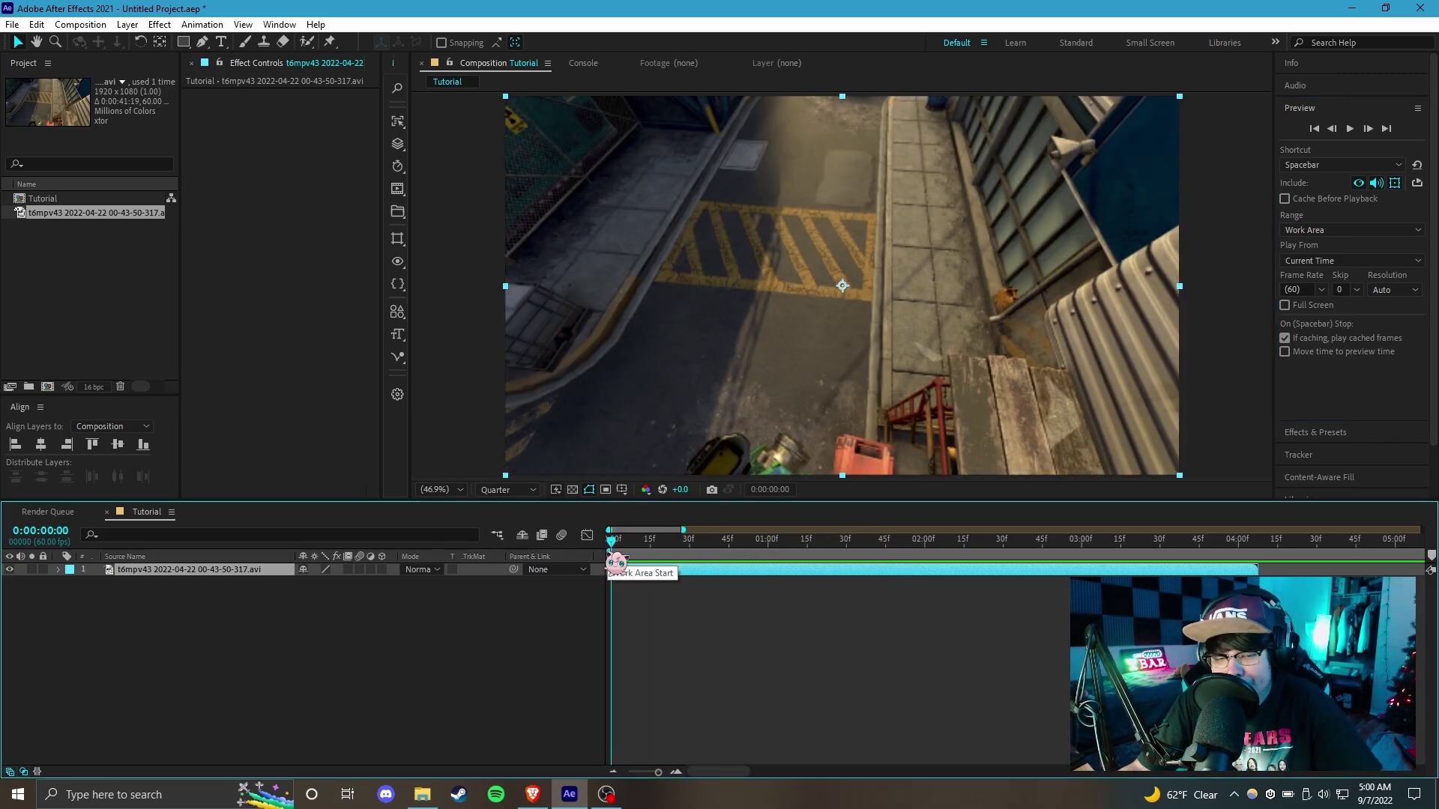
Leave the preview resolution on Auto and change the viewer resolution from Full to Quarter.
{"action": "left_click", "coordinate": [1394, 290]}
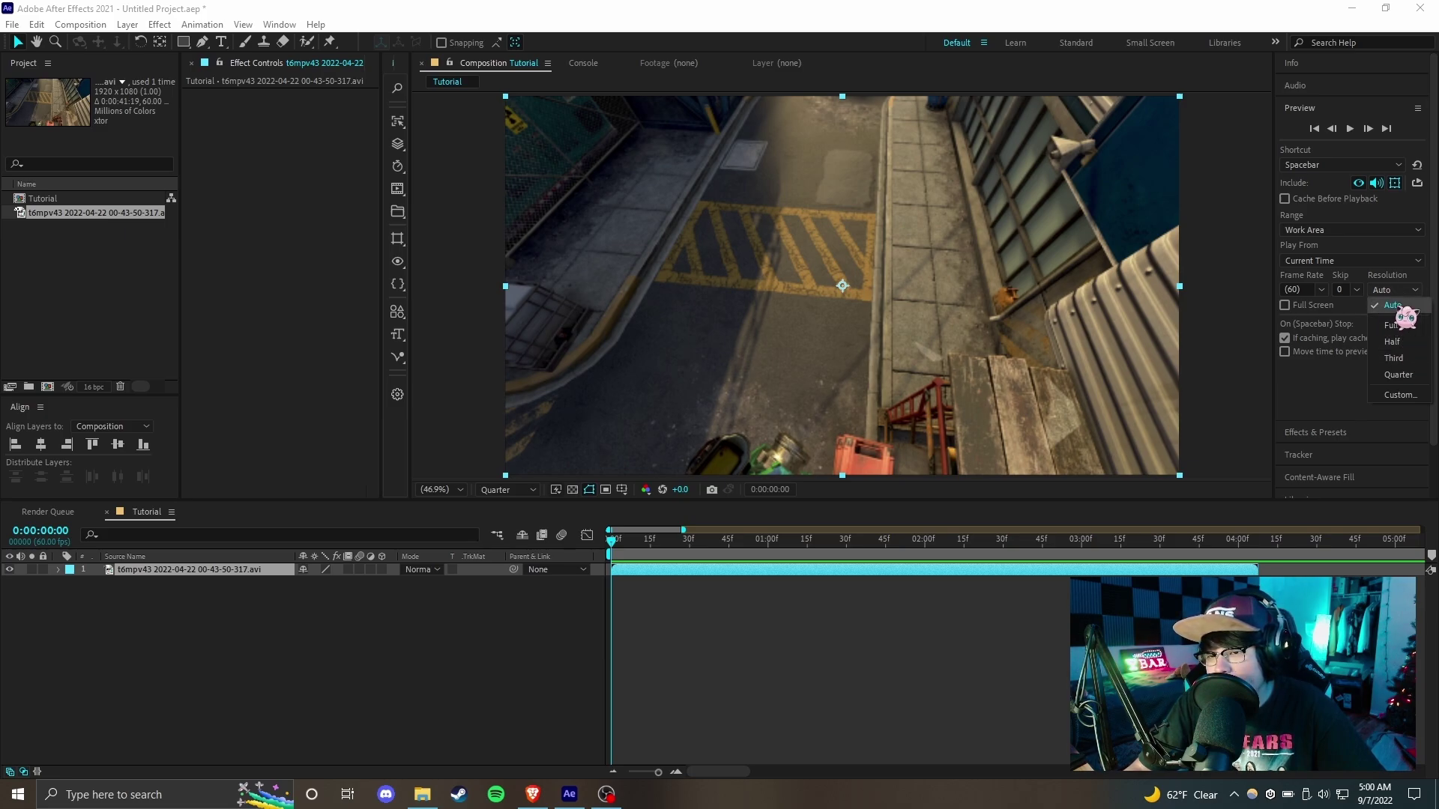
{"action": "left_click", "coordinate": [1403, 306]}
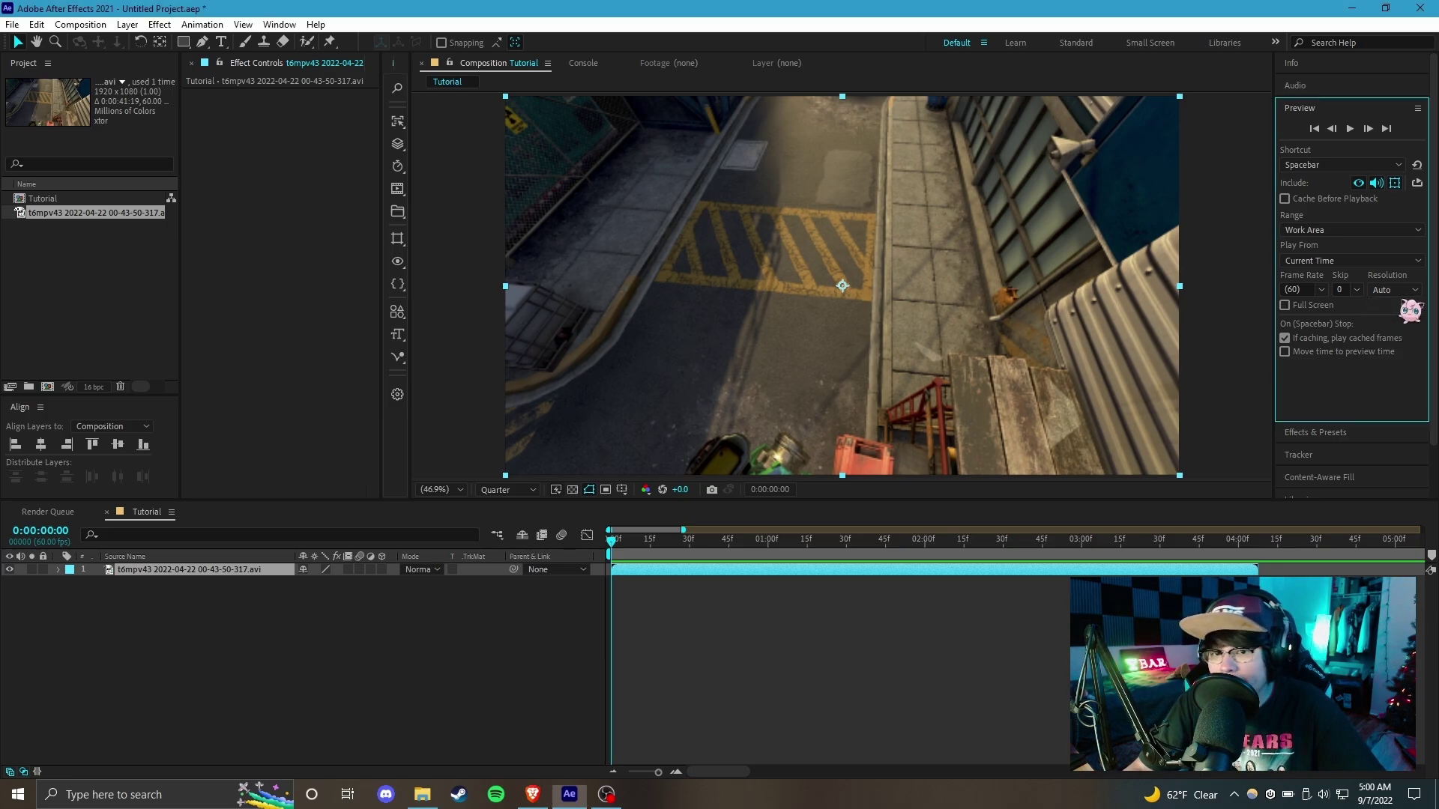
{"action": "left_click", "coordinate": [497, 491]}
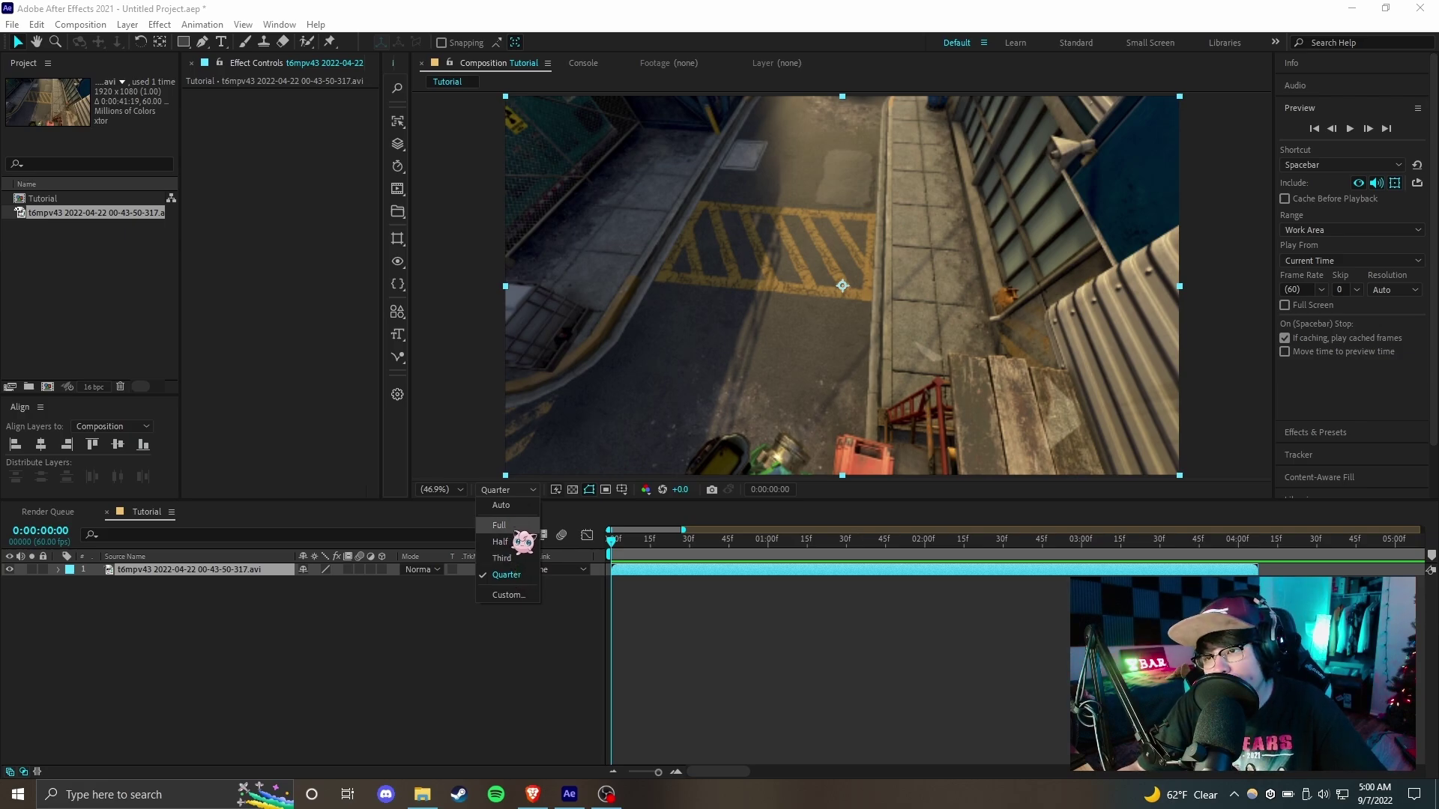
{"action": "left_click", "coordinate": [500, 526]}
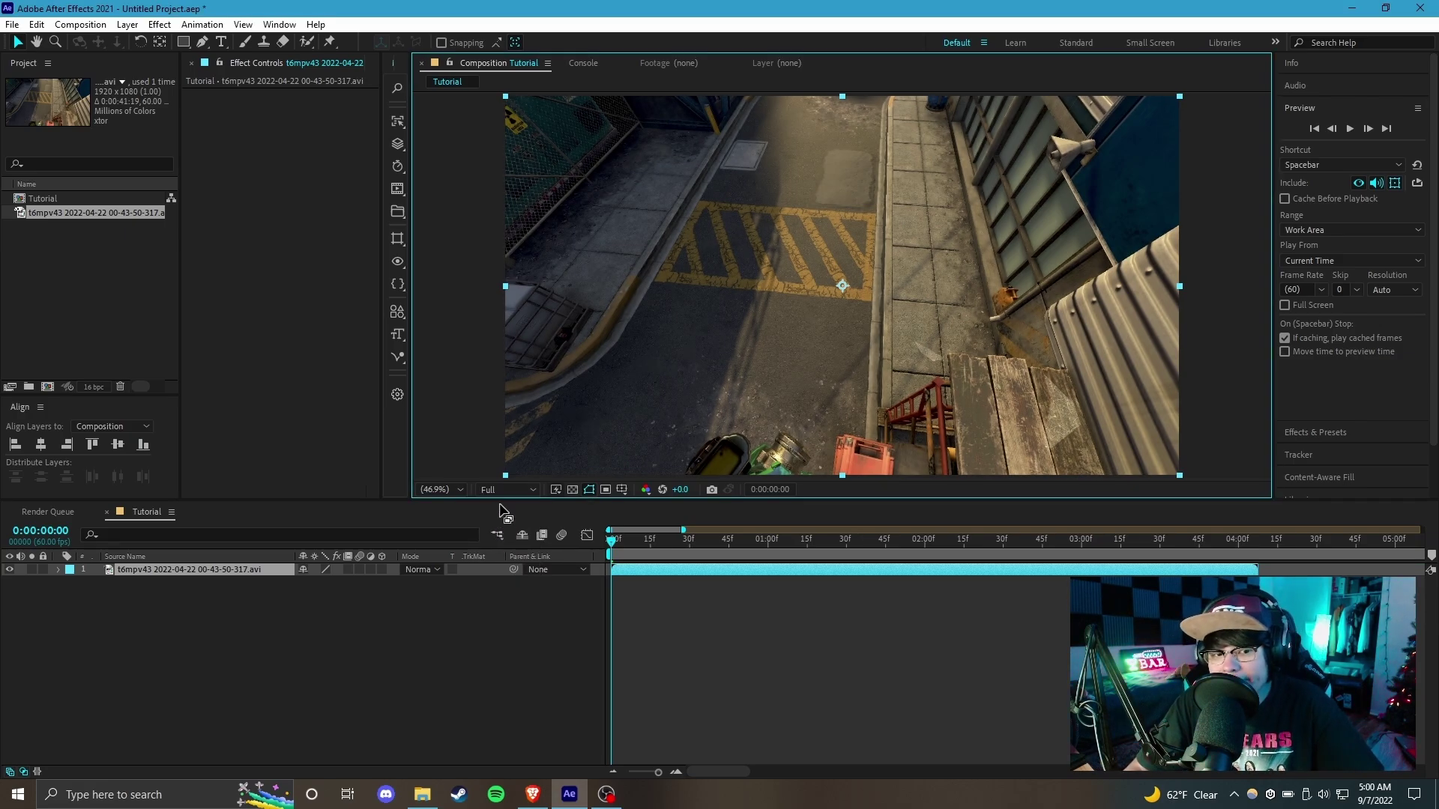
{"action": "left_click", "coordinate": [504, 491]}
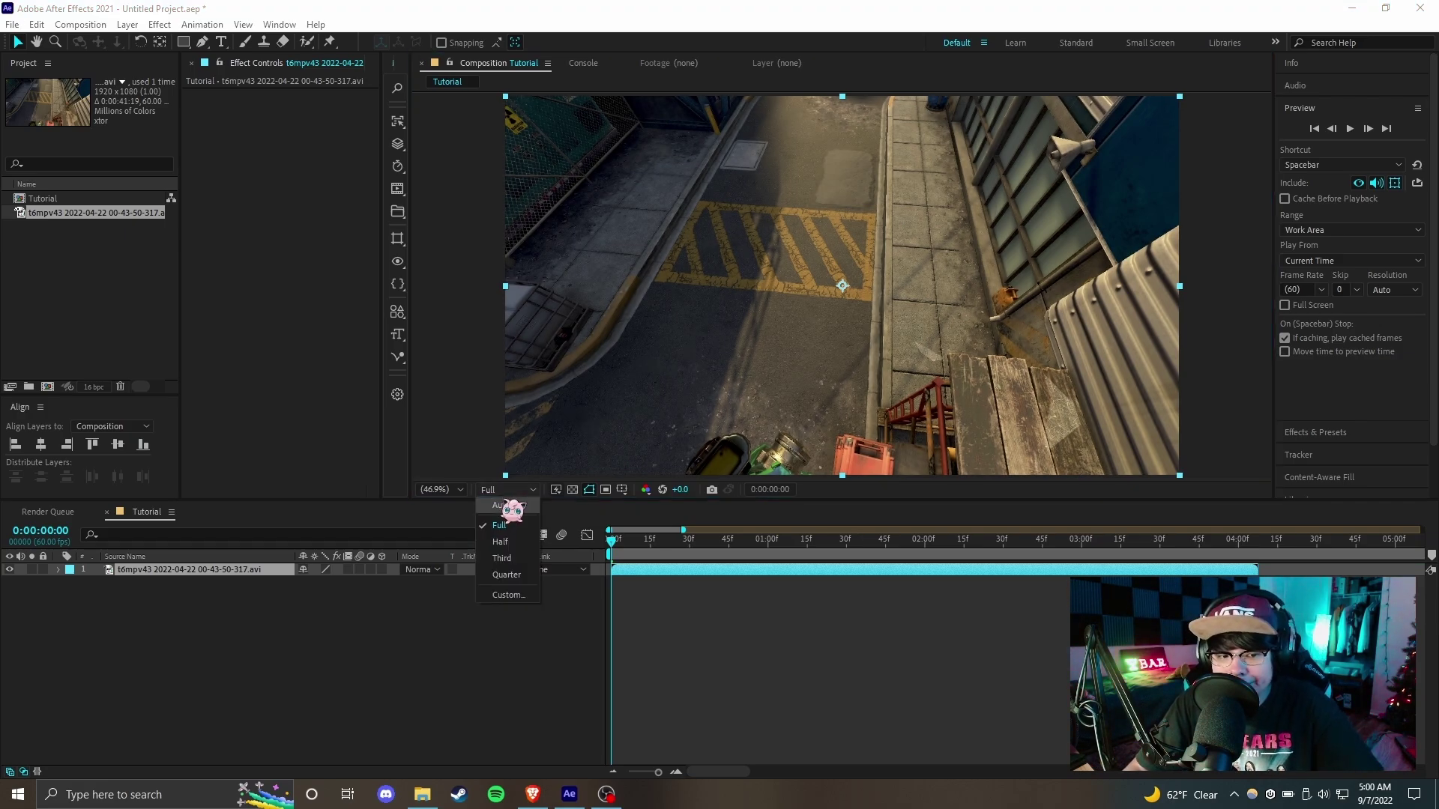
{"action": "left_click", "coordinate": [523, 577]}
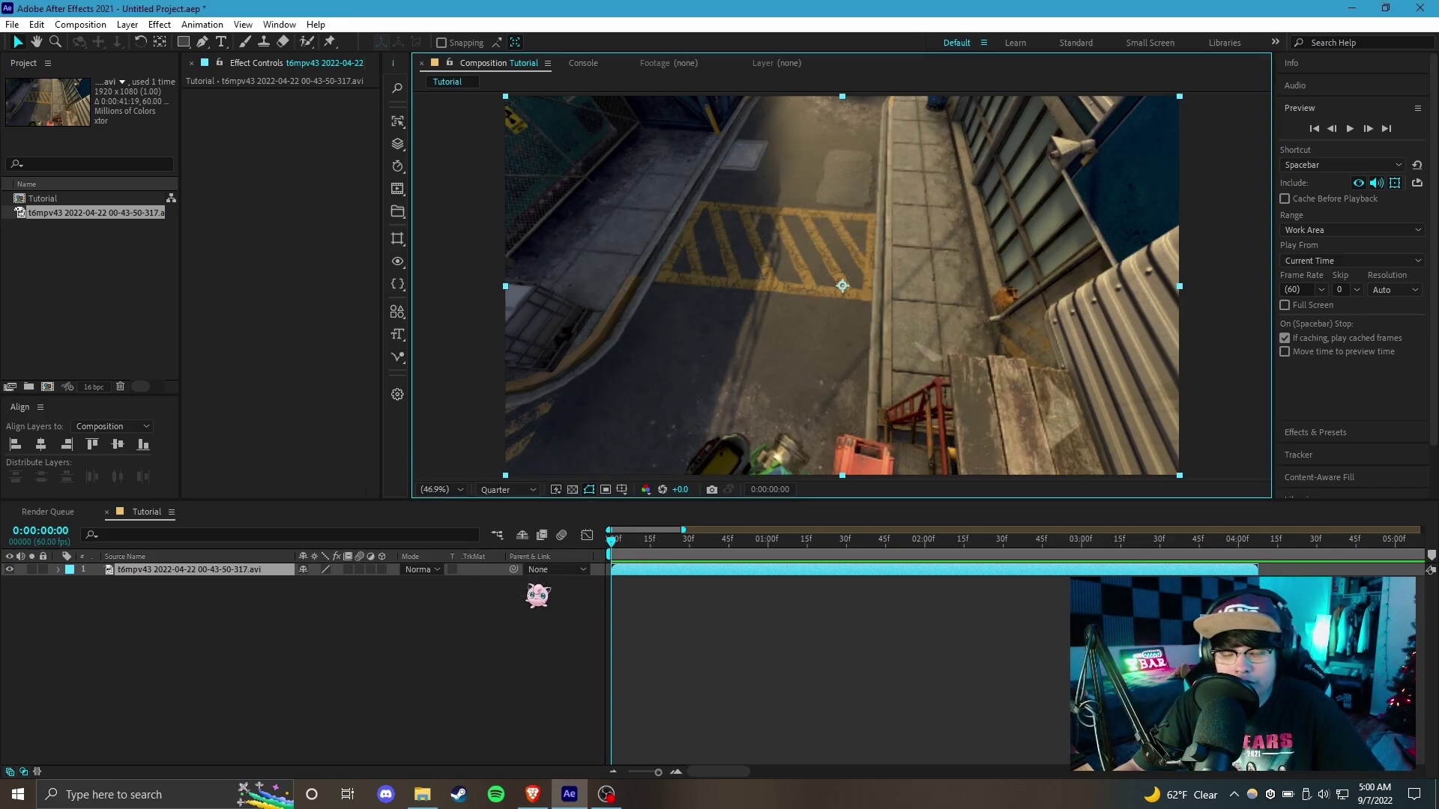
Pan around the composition viewer, then fit the whole composition in view.
{"action": "left_click_drag", "start_coordinate": [710, 547], "coordinate": [682, 557]}
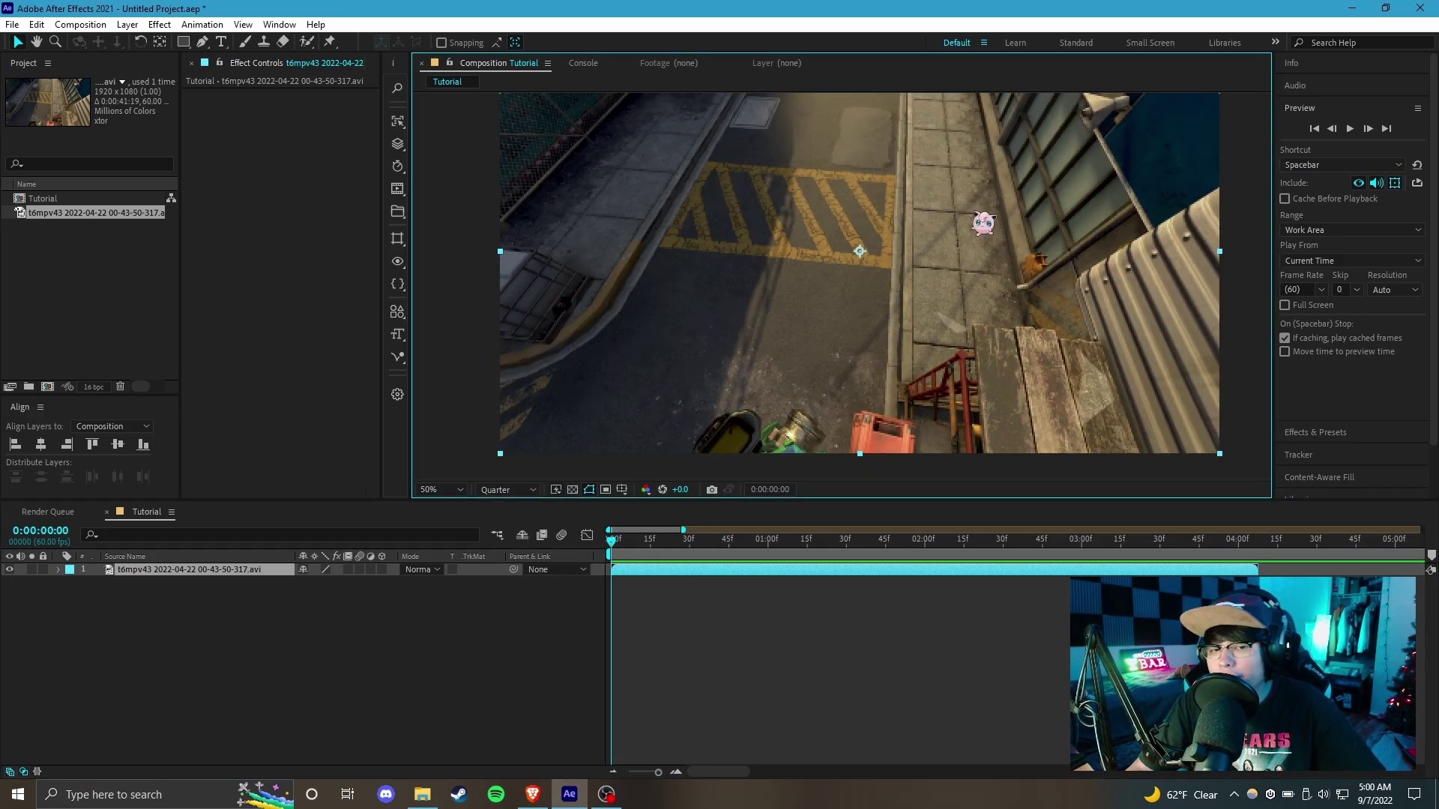
{"action": "scroll", "coordinate": [883, 217], "scroll_direction": "up", "scroll_amount": 1}
{"action": "scroll", "coordinate": [884, 228], "scroll_direction": "down", "scroll_amount": 1}
{"action": "left_click_drag", "start_coordinate": [884, 228], "coordinate": [828, 282]}
{"action": "scroll", "coordinate": [992, 198], "scroll_direction": "up", "scroll_amount": 2}
{"action": "scroll", "coordinate": [974, 202], "scroll_direction": "down", "scroll_amount": 4}
{"action": "left_click_drag", "start_coordinate": [661, 285], "coordinate": [612, 280]}
{"action": "left_click_drag", "start_coordinate": [946, 641], "coordinate": [1079, 641]}
{"action": "key", "text": "shift+slash"}
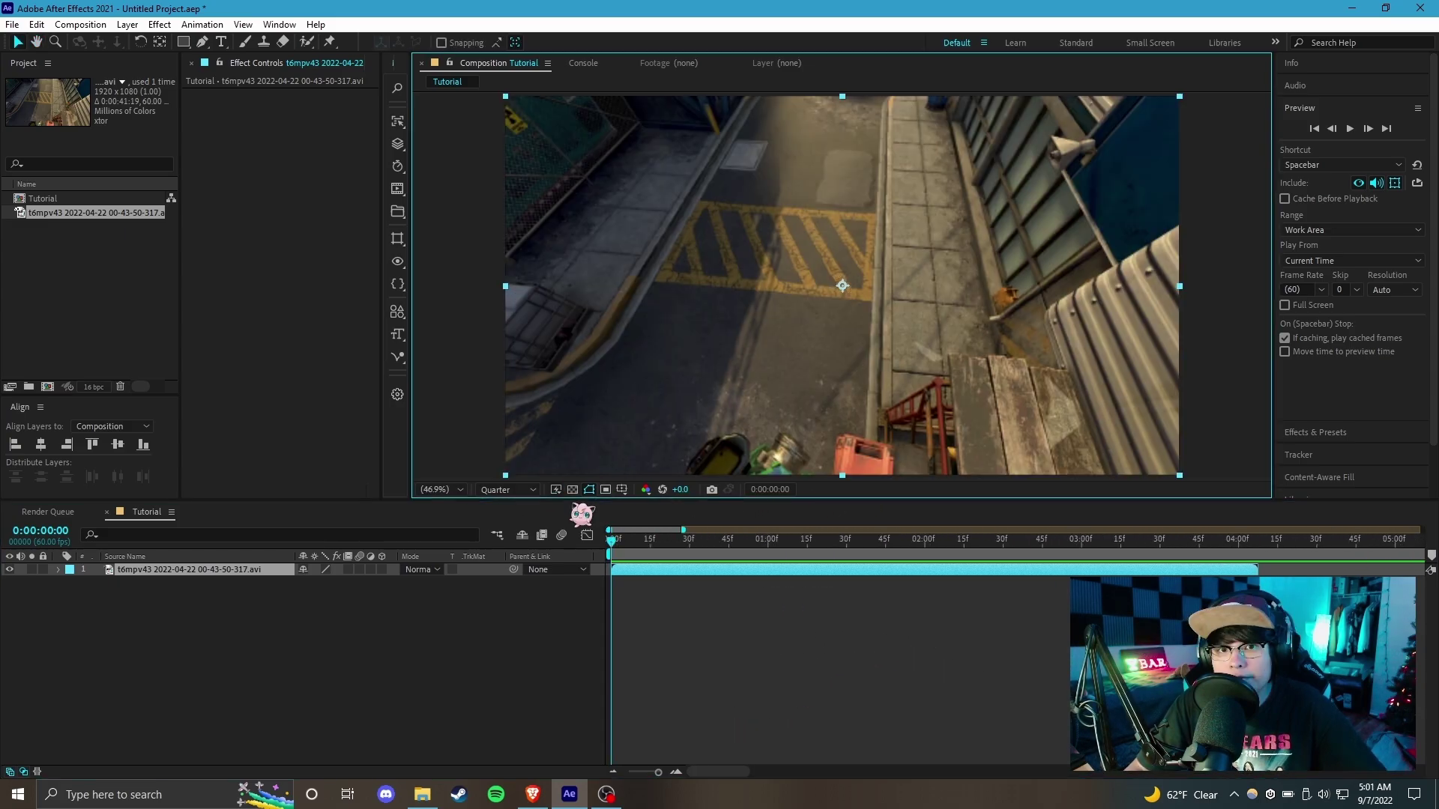
{"action": "left_click", "coordinate": [448, 491]}
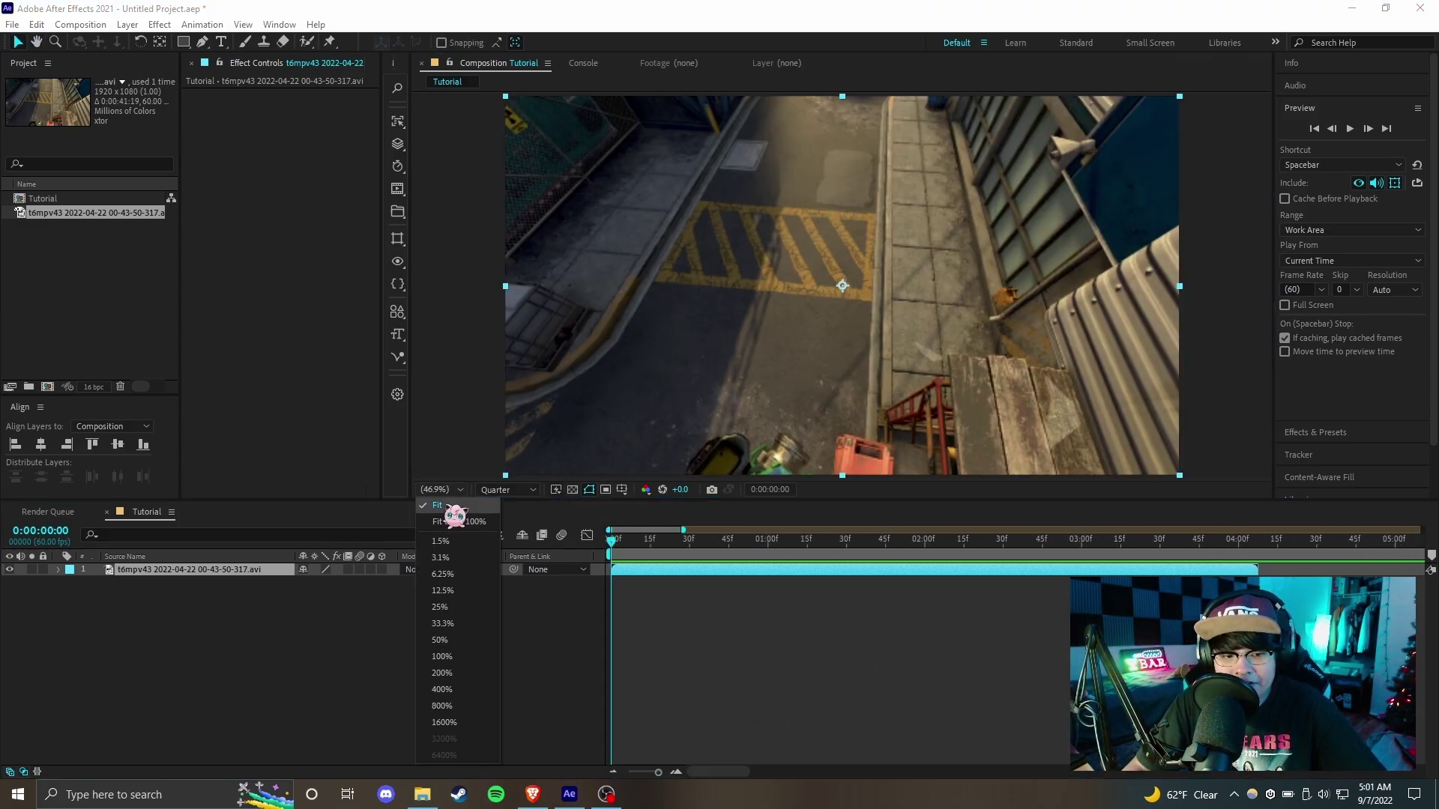
Keep the viewer at Fit, scrub to the cut point near 0:00:02:35, and split the layer.
{"action": "left_click", "coordinate": [443, 504]}
{"action": "scroll", "coordinate": [707, 572], "scroll_direction": "down", "scroll_amount": 2}
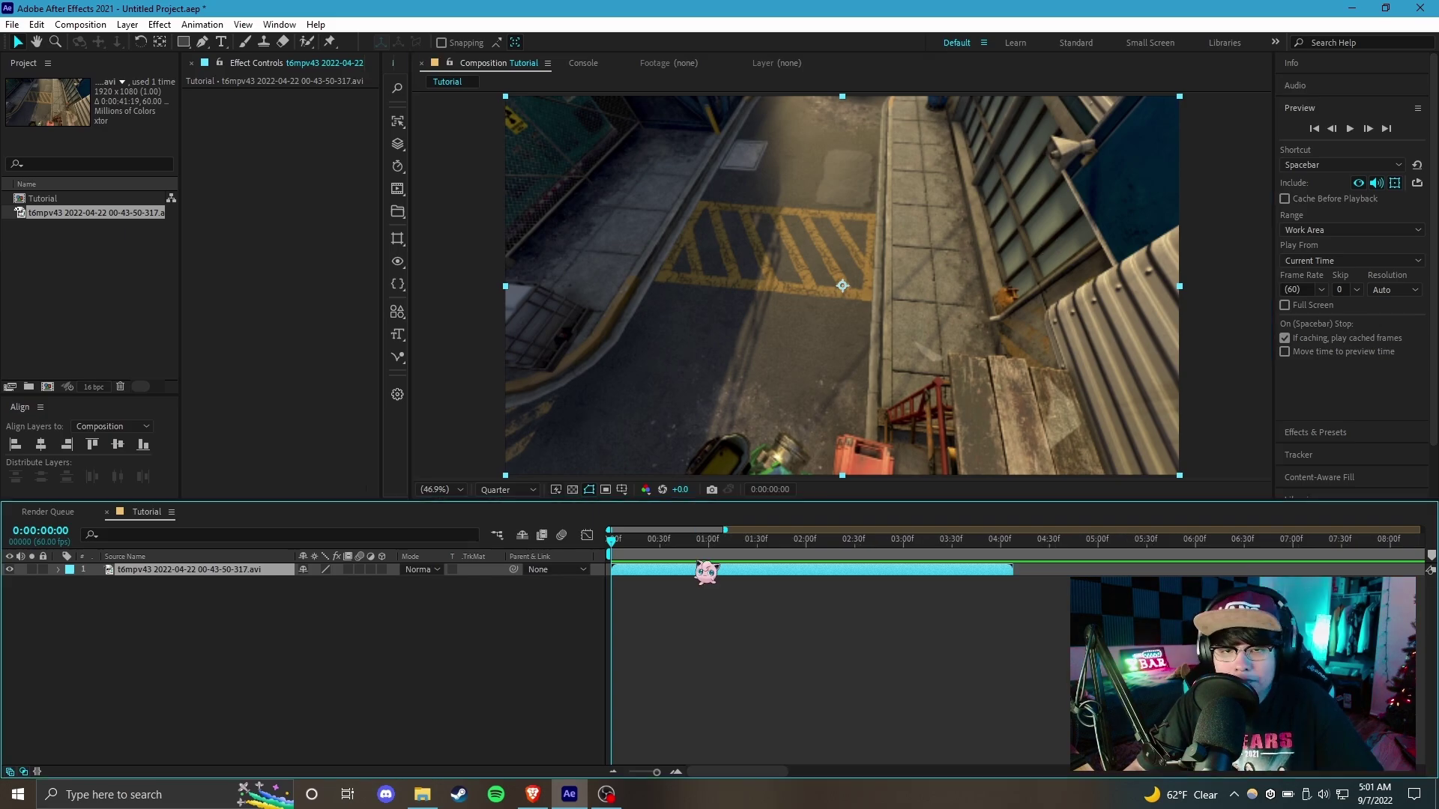
{"action": "left_click", "coordinate": [651, 572]}
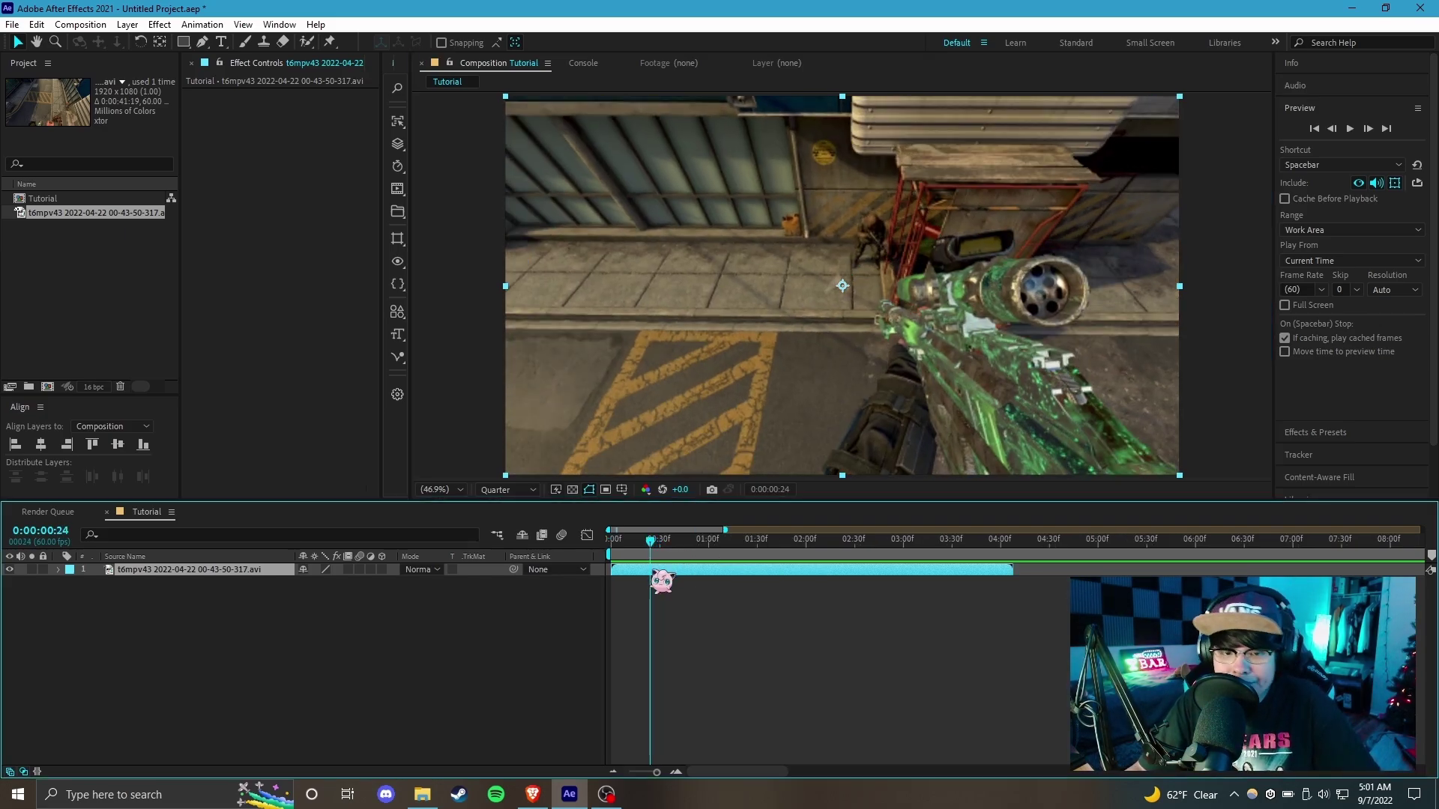
{"action": "left_click_drag", "start_coordinate": [664, 569], "coordinate": [873, 555]}
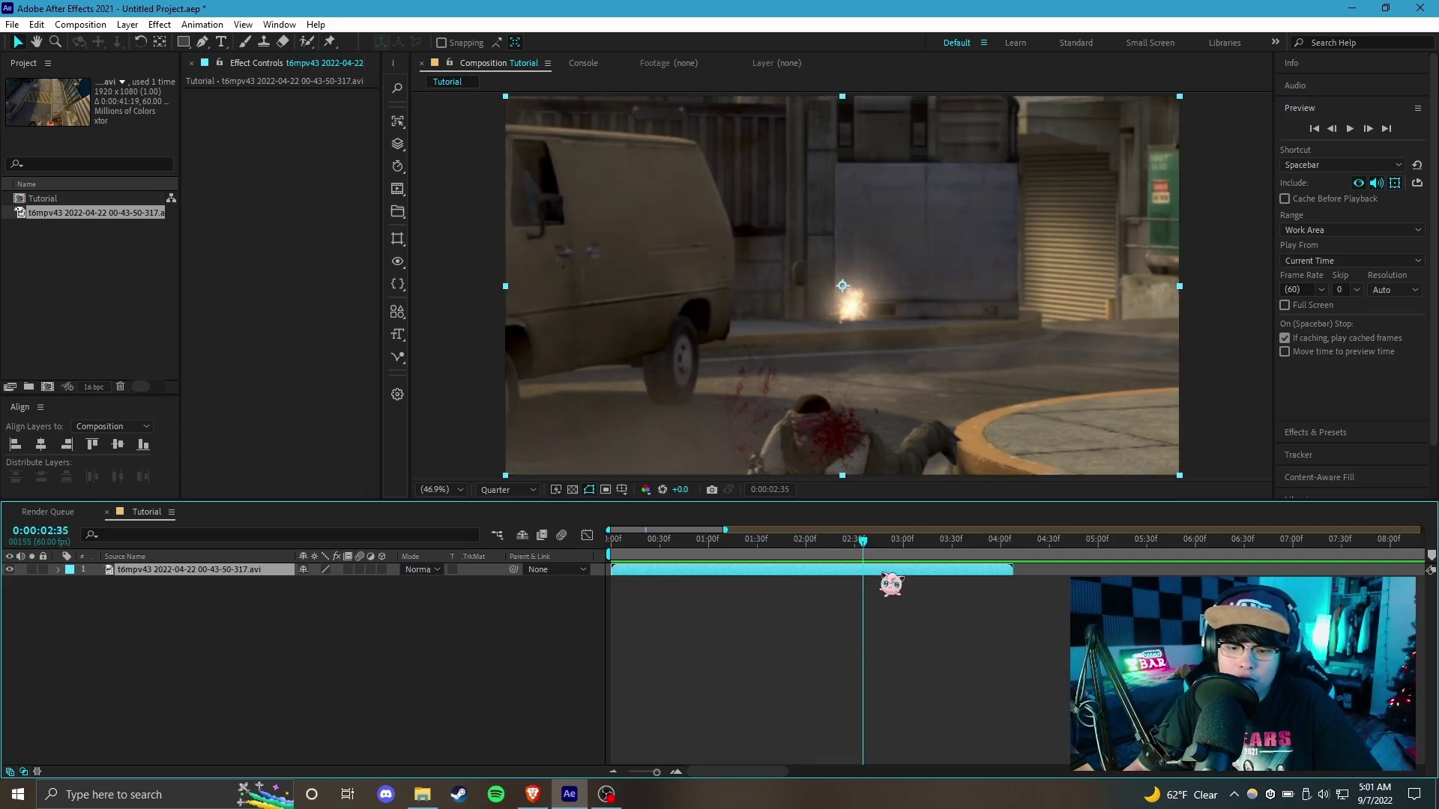
{"action": "key", "text": "ctrl+shift+d"}
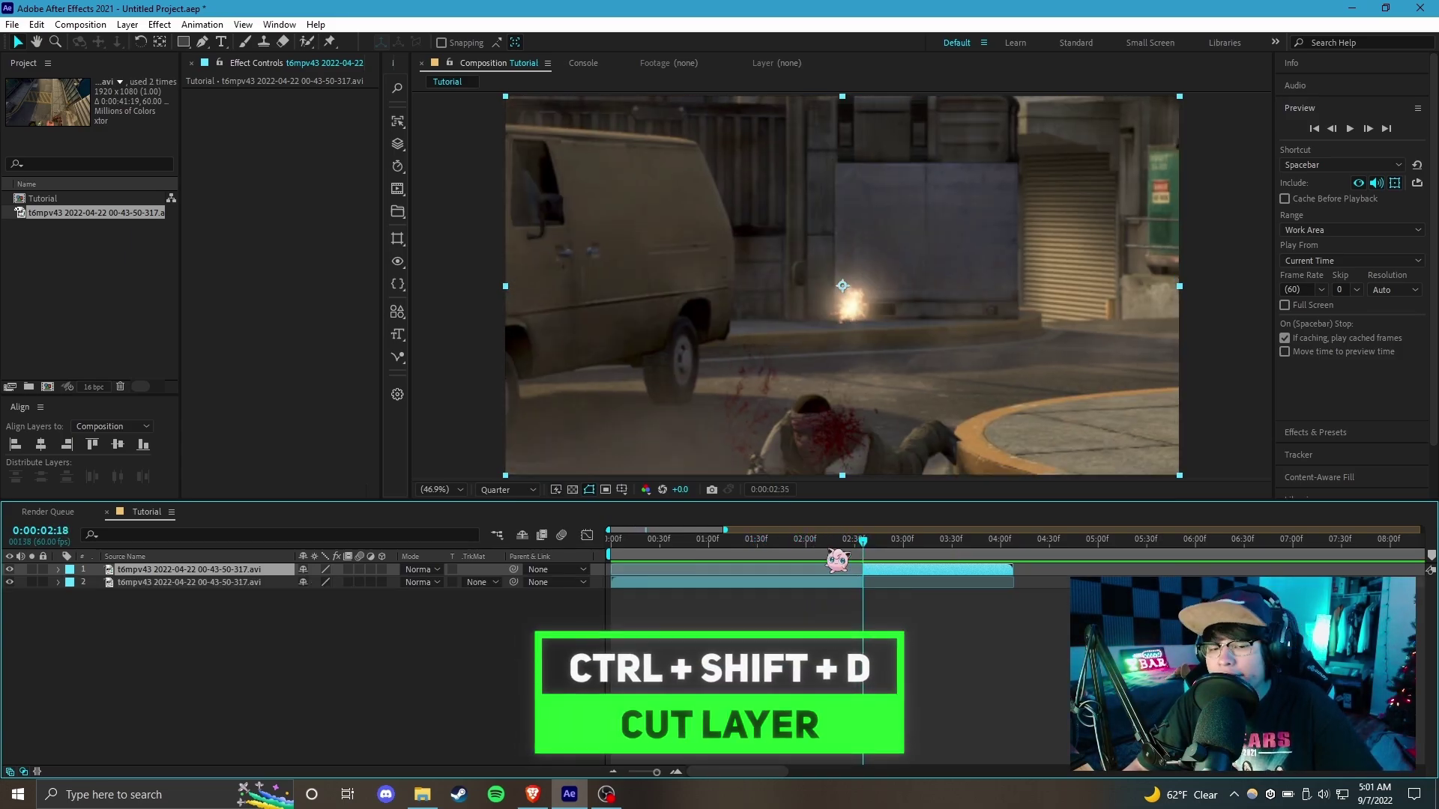
Slide the second clip piece later in time and undo an accidental extra split.
{"action": "left_click", "coordinate": [851, 547]}
{"action": "left_click_drag", "start_coordinate": [838, 538], "coordinate": [956, 568]}
{"action": "left_click_drag", "start_coordinate": [841, 542], "coordinate": [970, 571]}
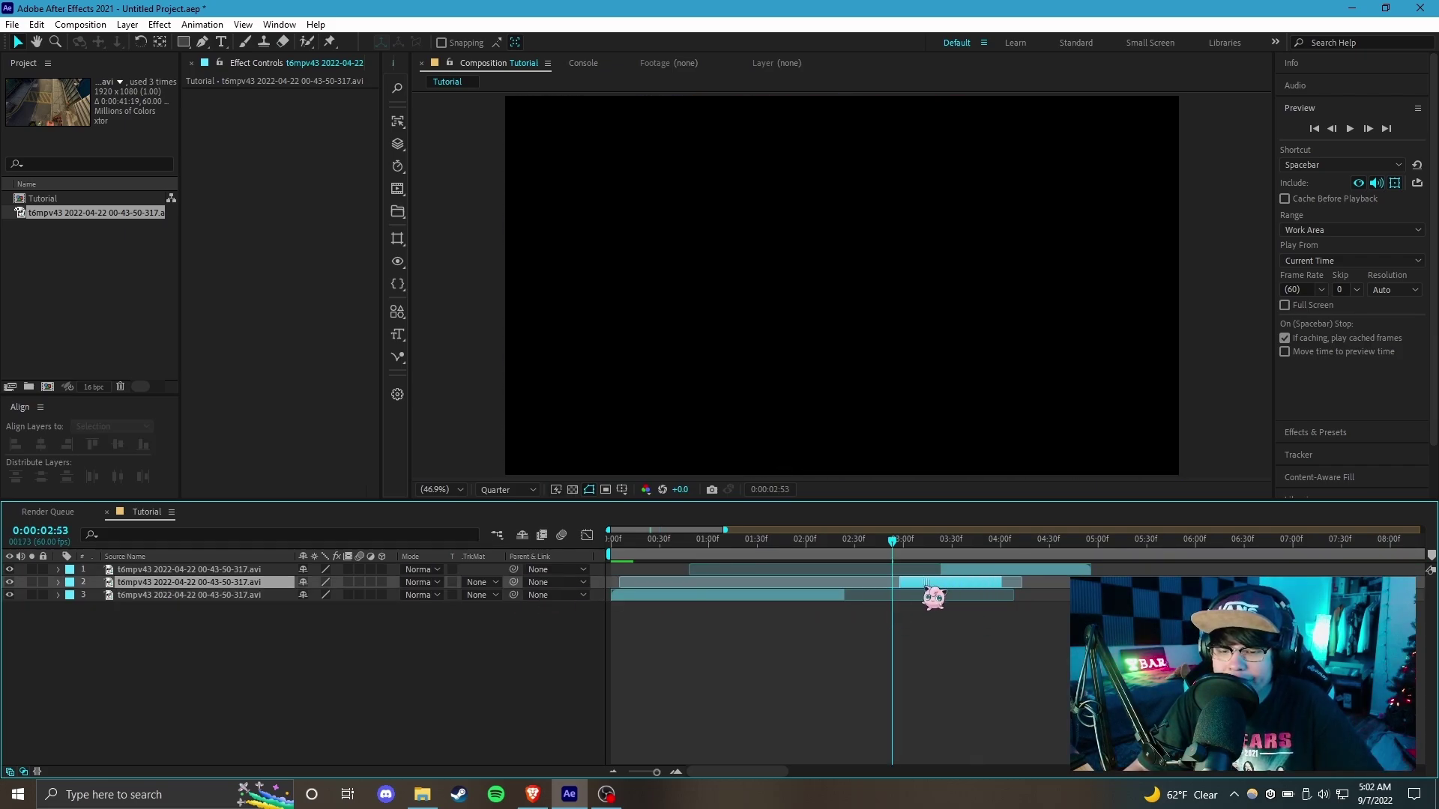
{"action": "left_click_drag", "start_coordinate": [901, 583], "coordinate": [892, 583]}
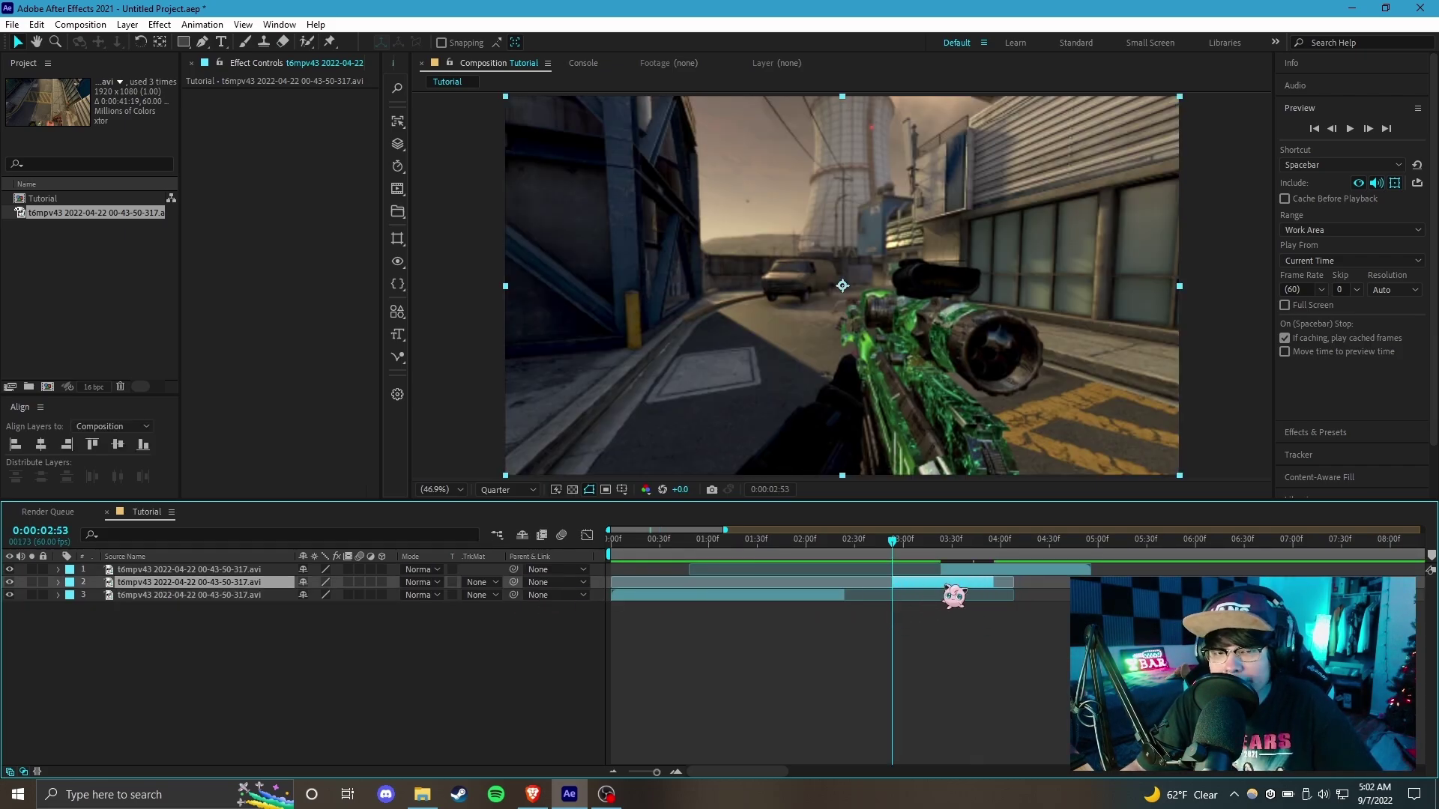
{"action": "key", "text": "ctrl+z"}
Check times between 0:00:03:37 and 0:00:04:02, then hide the layer blending and matte columns.
{"action": "left_click", "coordinate": [976, 539]}
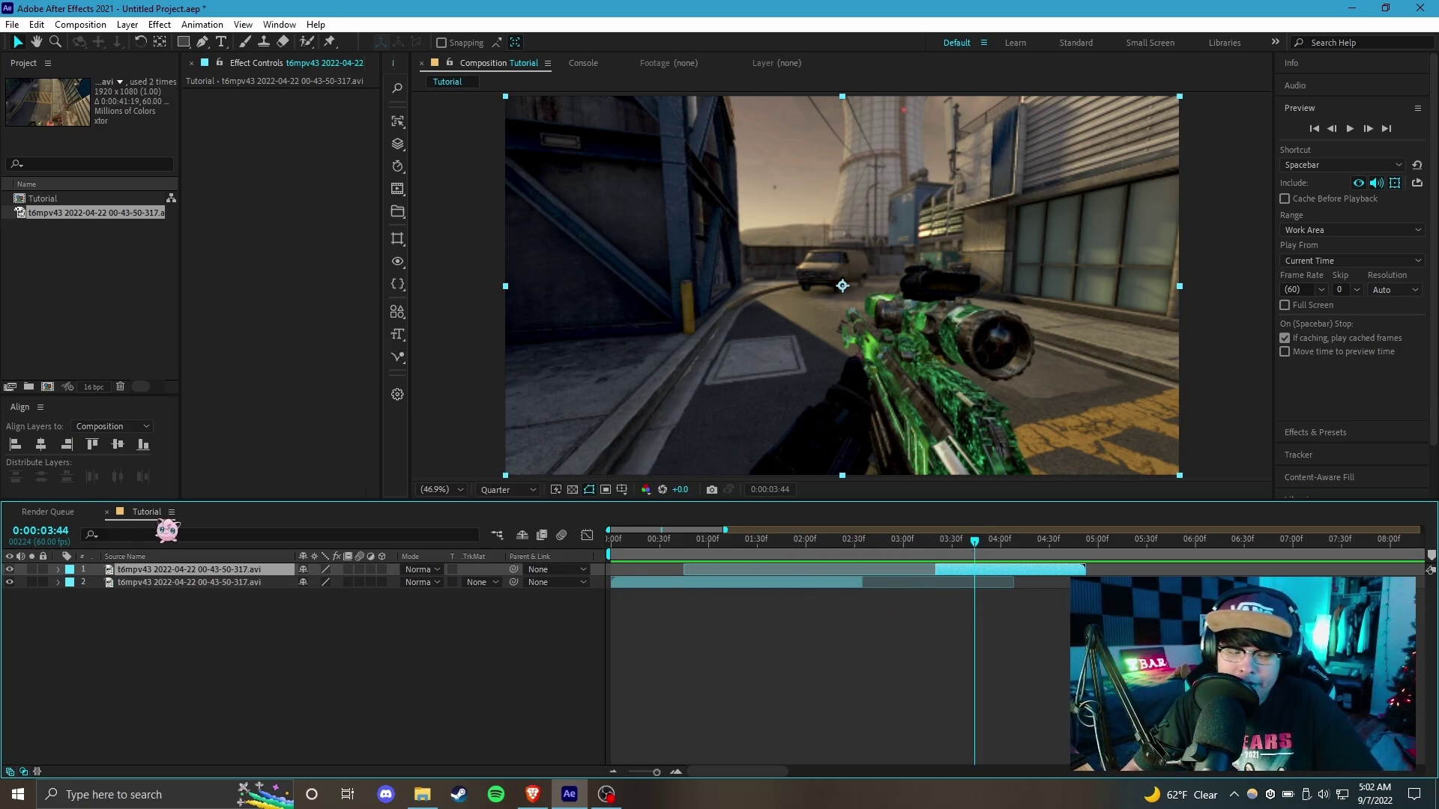
{"action": "left_click", "coordinate": [1004, 554]}
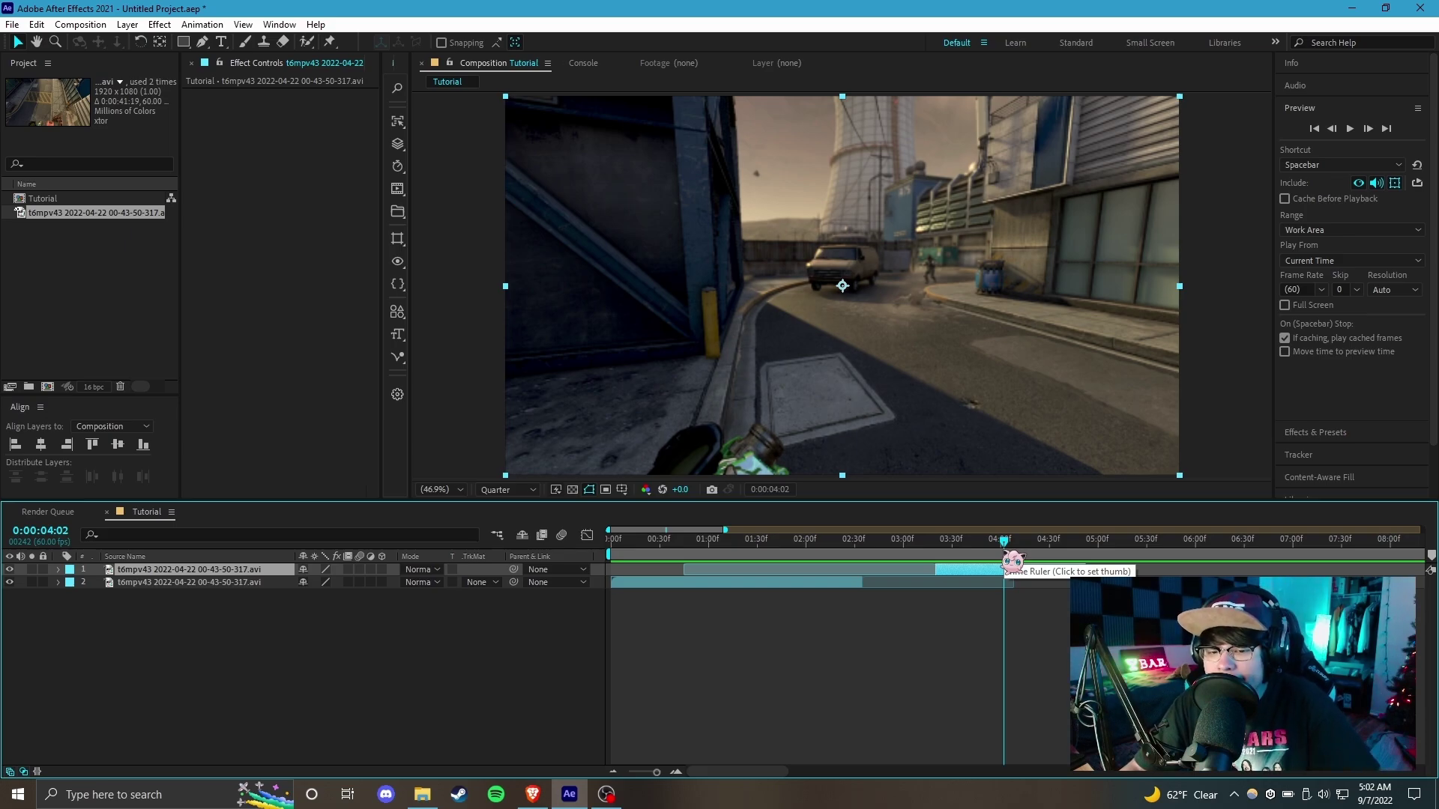
{"action": "left_click_drag", "start_coordinate": [1004, 553], "coordinate": [978, 568]}
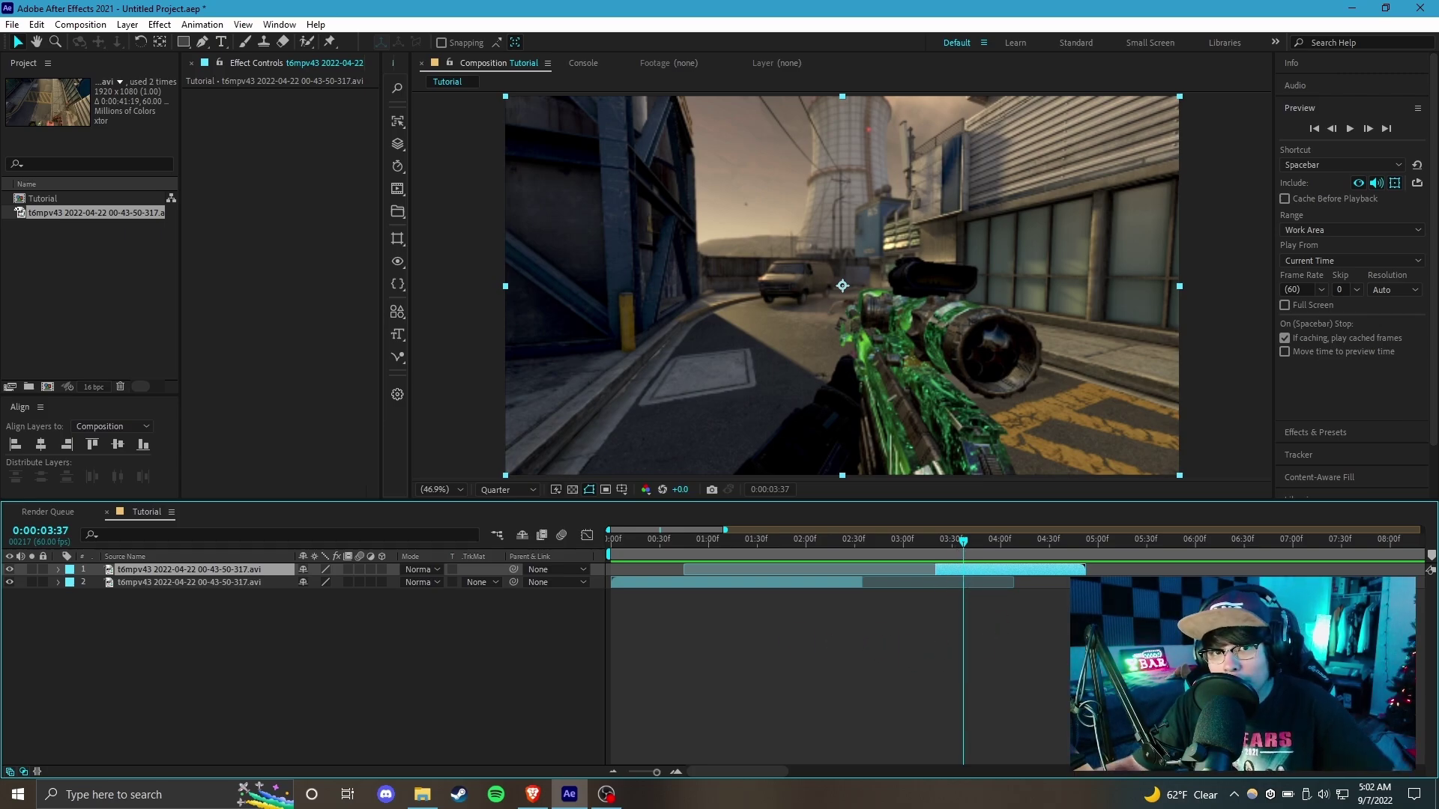
{"action": "mouse_move", "coordinate": [1070, 636]}
{"action": "left_mouse_down"}
{"action": "mouse_move", "coordinate": [867, 637]}
{"action": "mouse_move", "coordinate": [1054, 636]}
{"action": "left_mouse_up"}
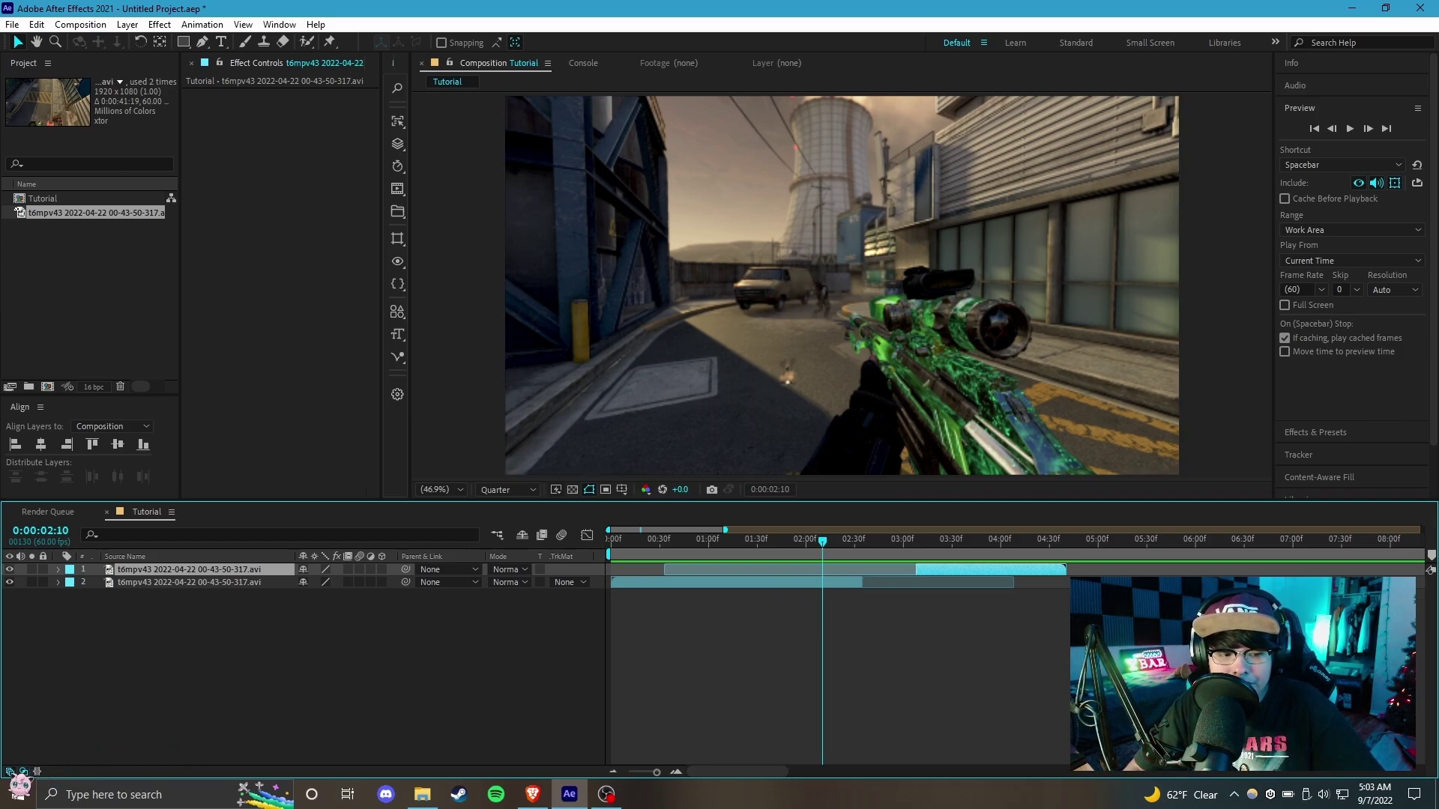
{"action": "left_click", "coordinate": [23, 772]}
{"action": "left_click", "coordinate": [10, 771]}
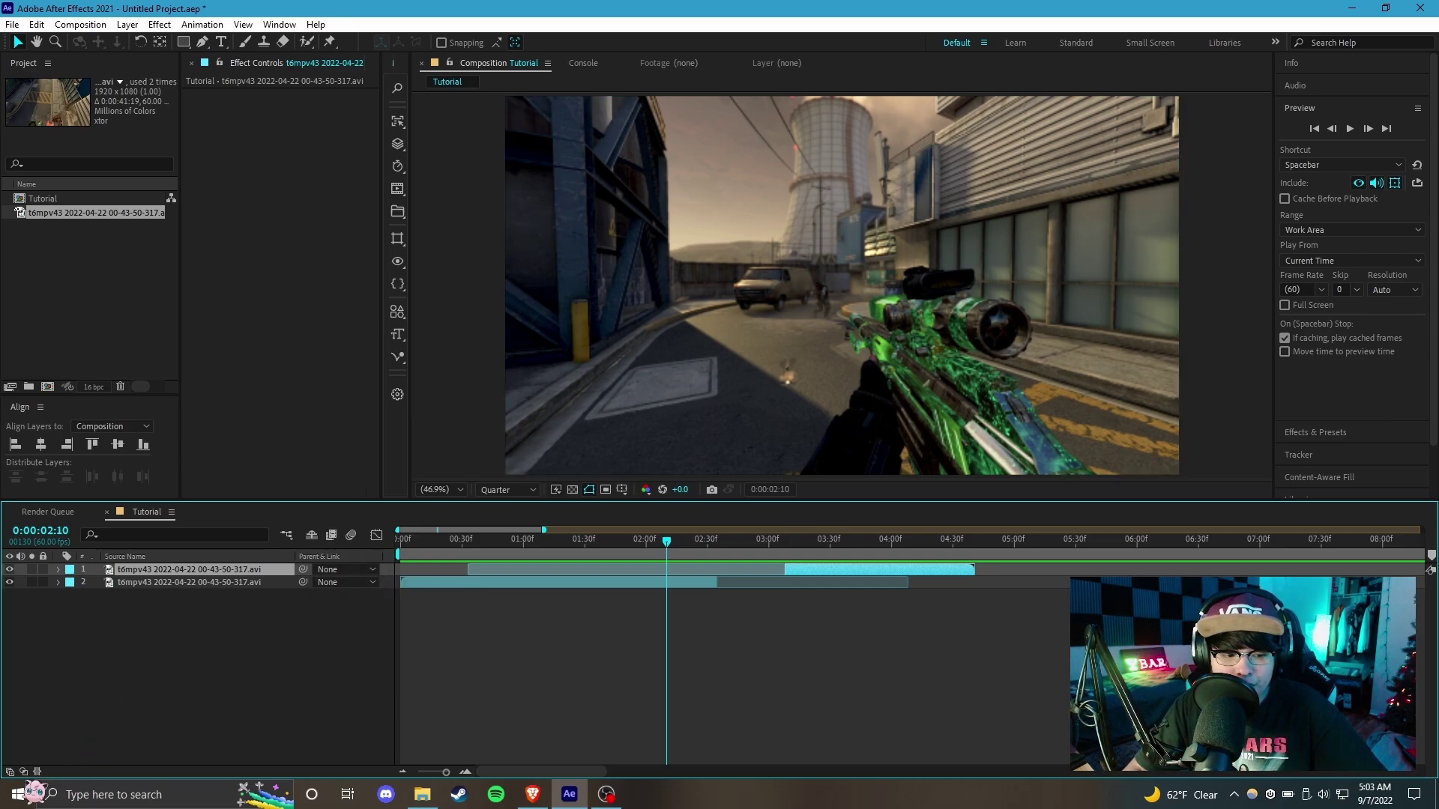
{"action": "left_click", "coordinate": [10, 773]}
{"action": "left_click", "coordinate": [23, 772]}
{"action": "left_click", "coordinate": [37, 772]}
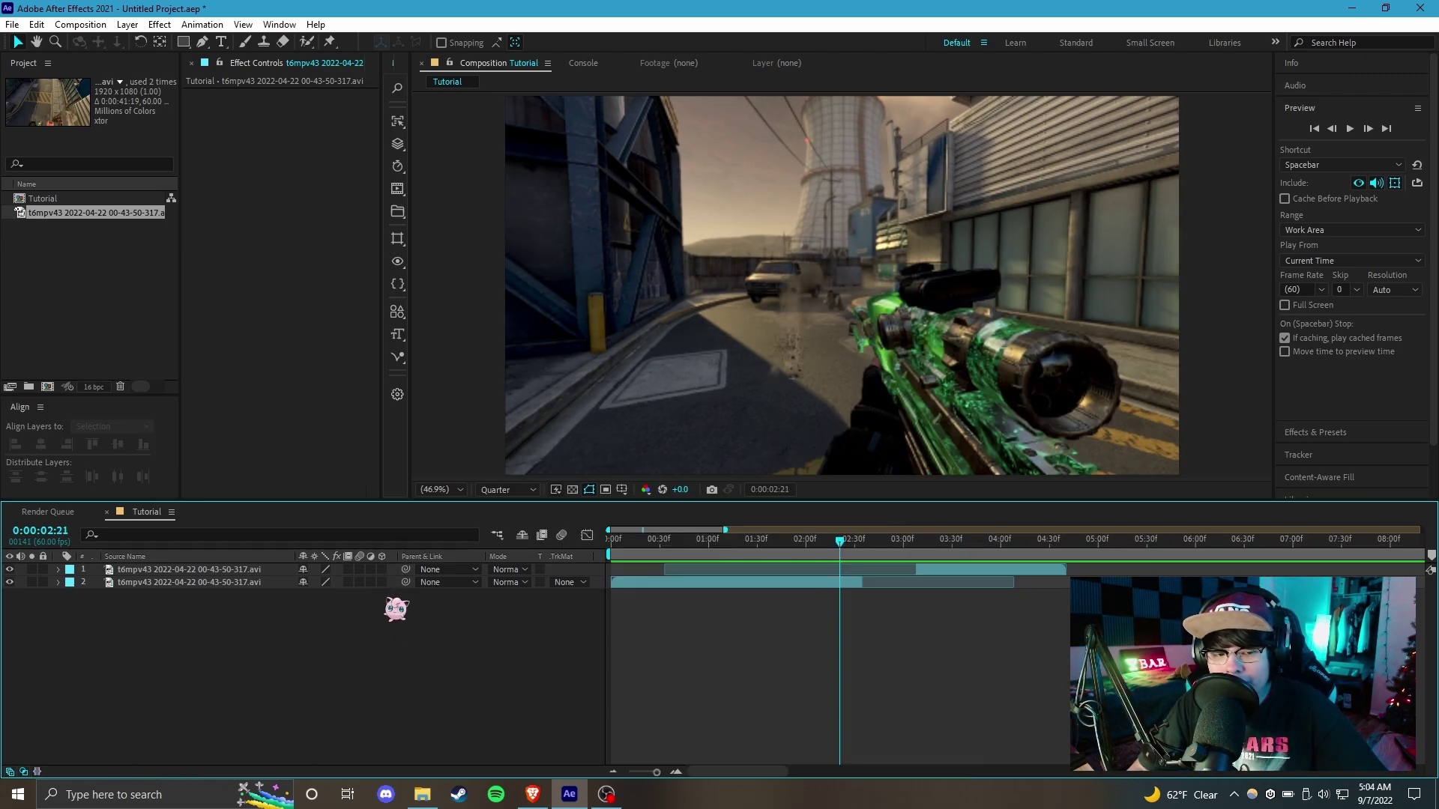
{"action": "left_click", "coordinate": [391, 588]}
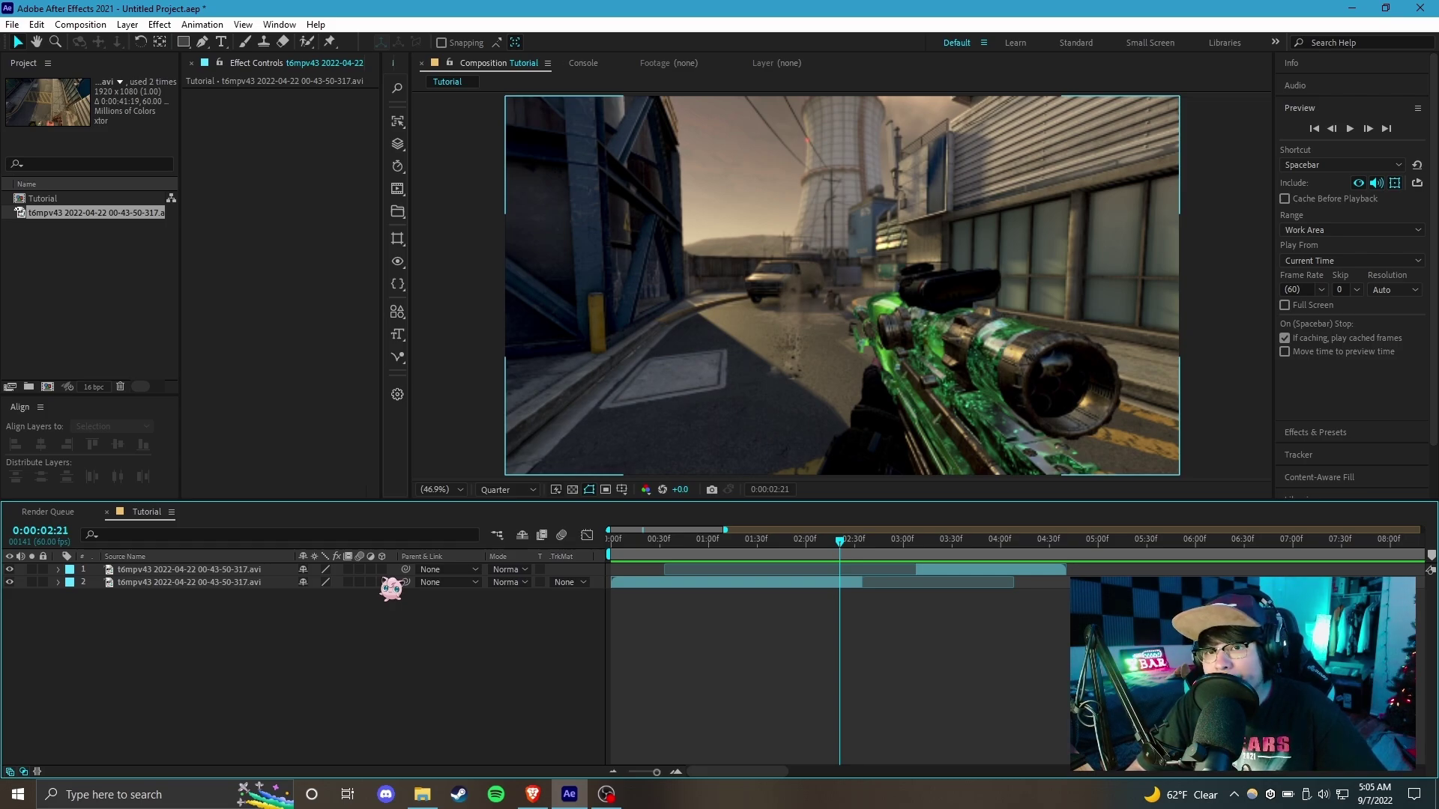
{"action": "left_click", "coordinate": [390, 589]}
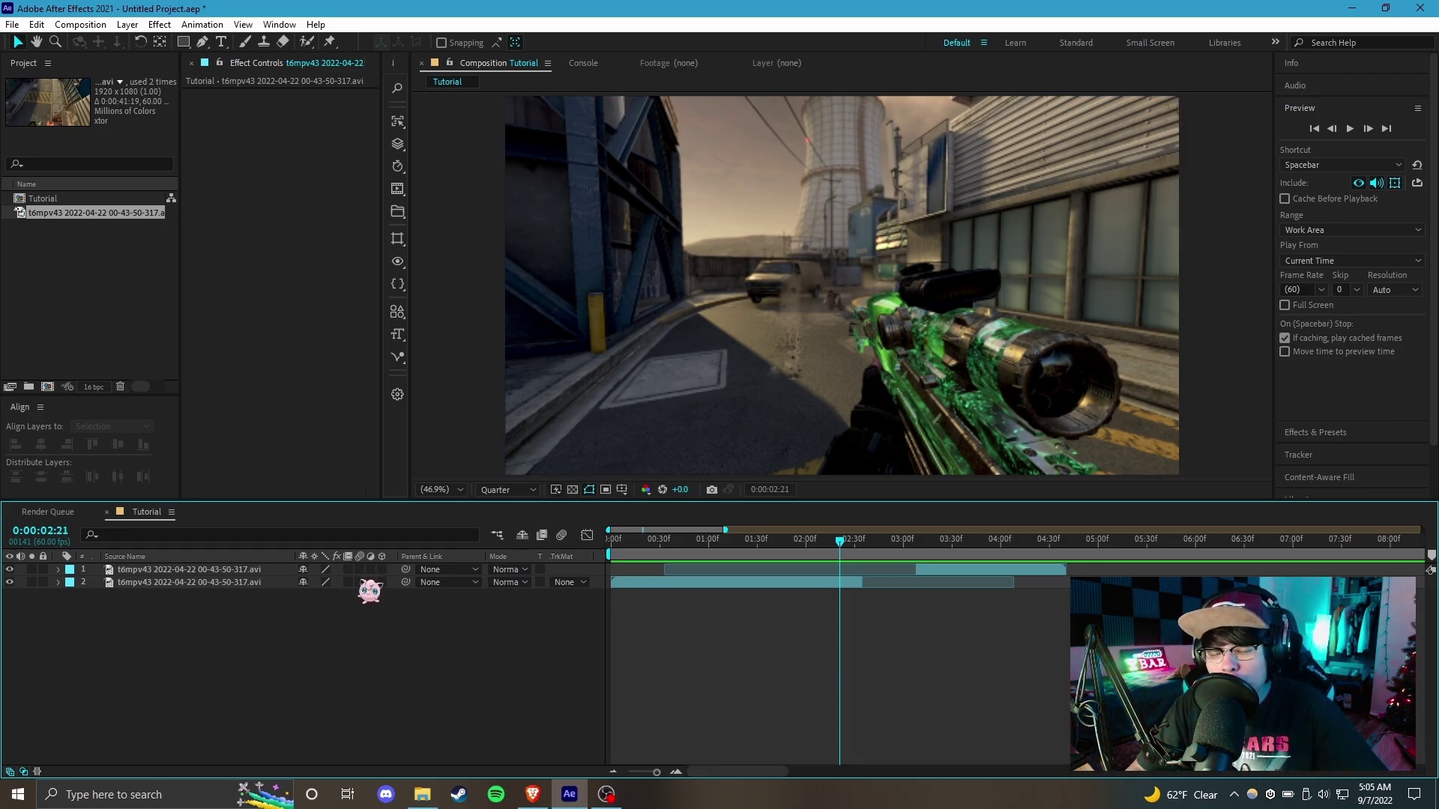
{"action": "left_click", "coordinate": [836, 598]}
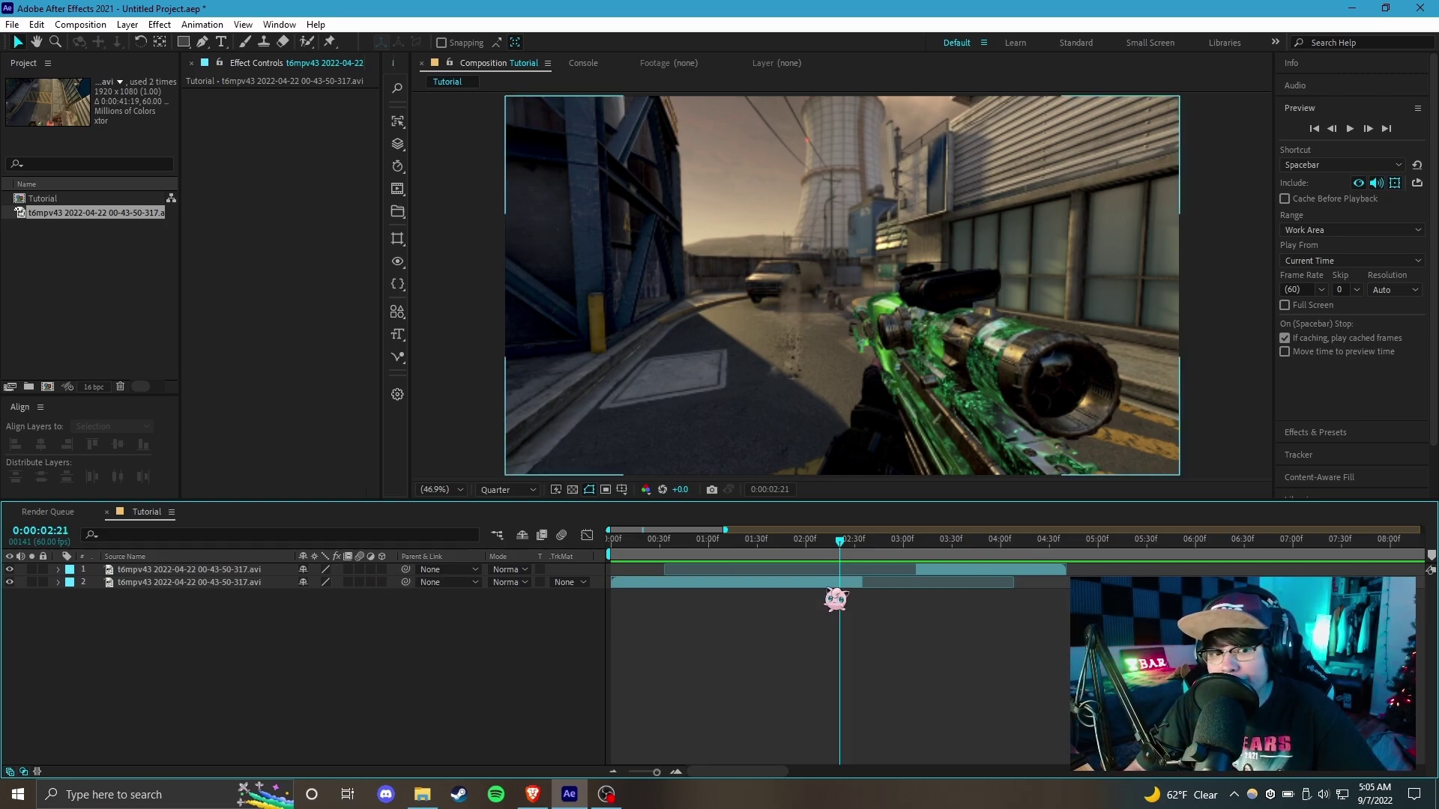
{"action": "left_click", "coordinate": [639, 603]}
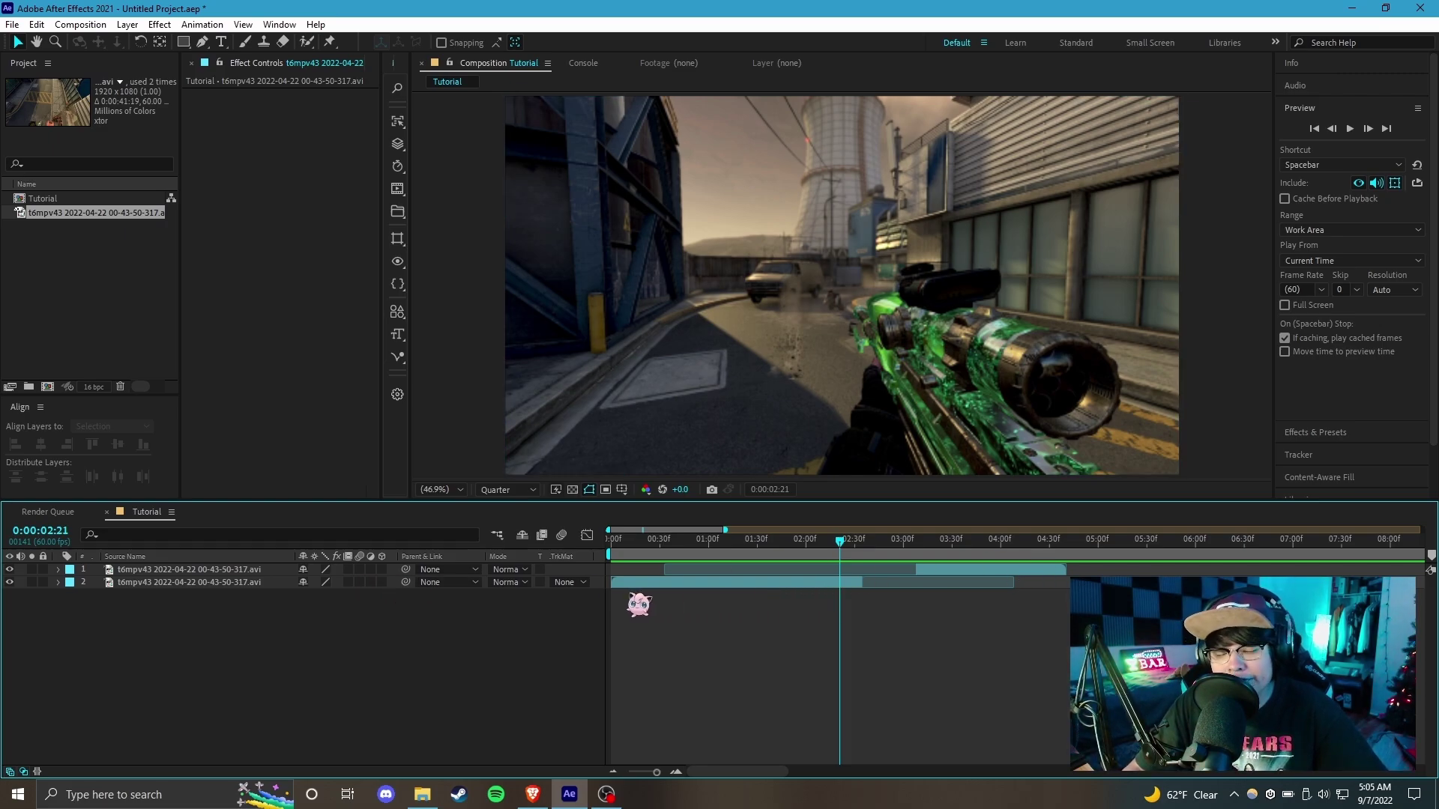
{"action": "left_click", "coordinate": [366, 596]}
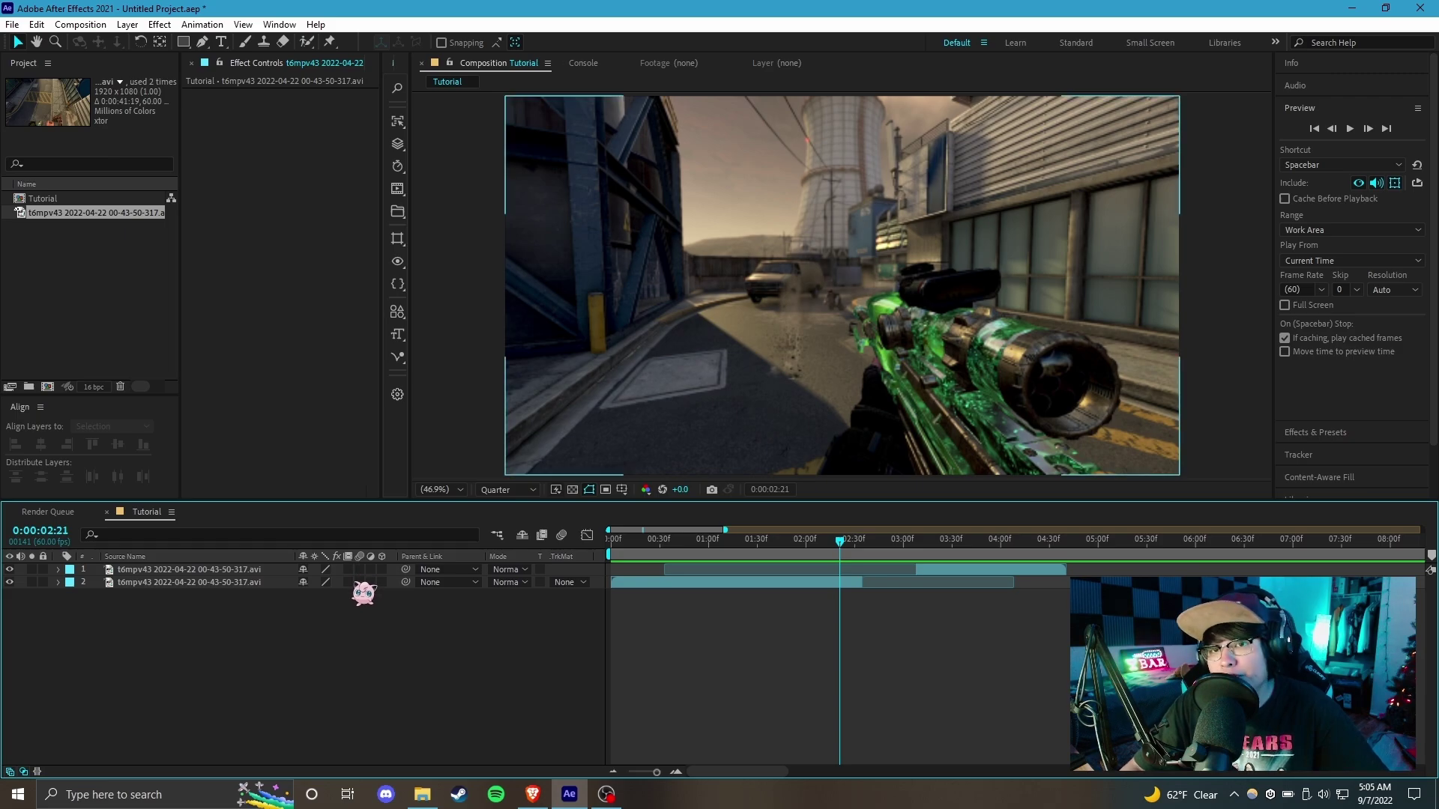
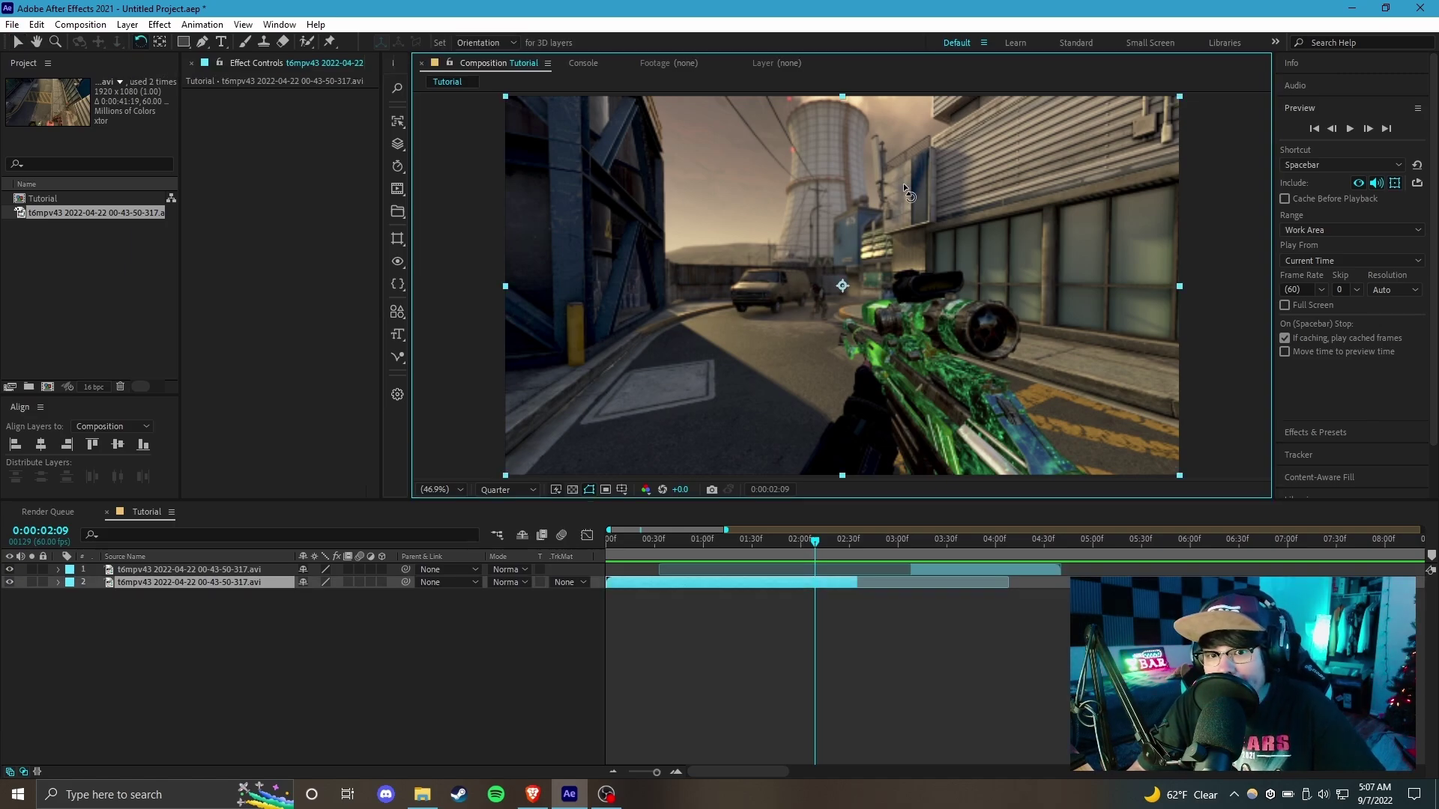
Rotate the gameplay layer, undo it, and move the anchor point toward the lower left.
{"action": "left_click_drag", "start_coordinate": [905, 188], "coordinate": [936, 223]}
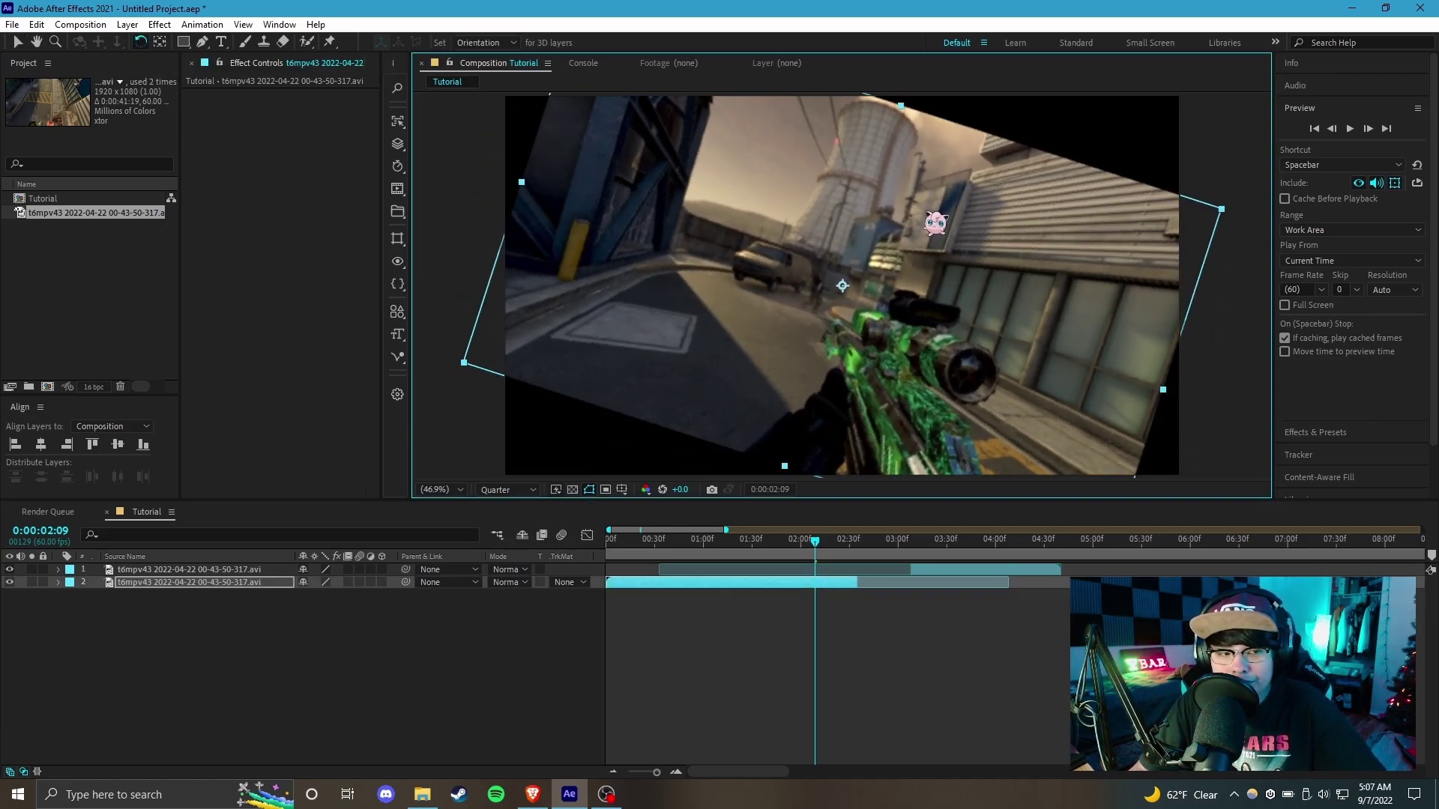
{"action": "key", "text": "ctrl+z"}
{"action": "left_click", "coordinate": [159, 45]}
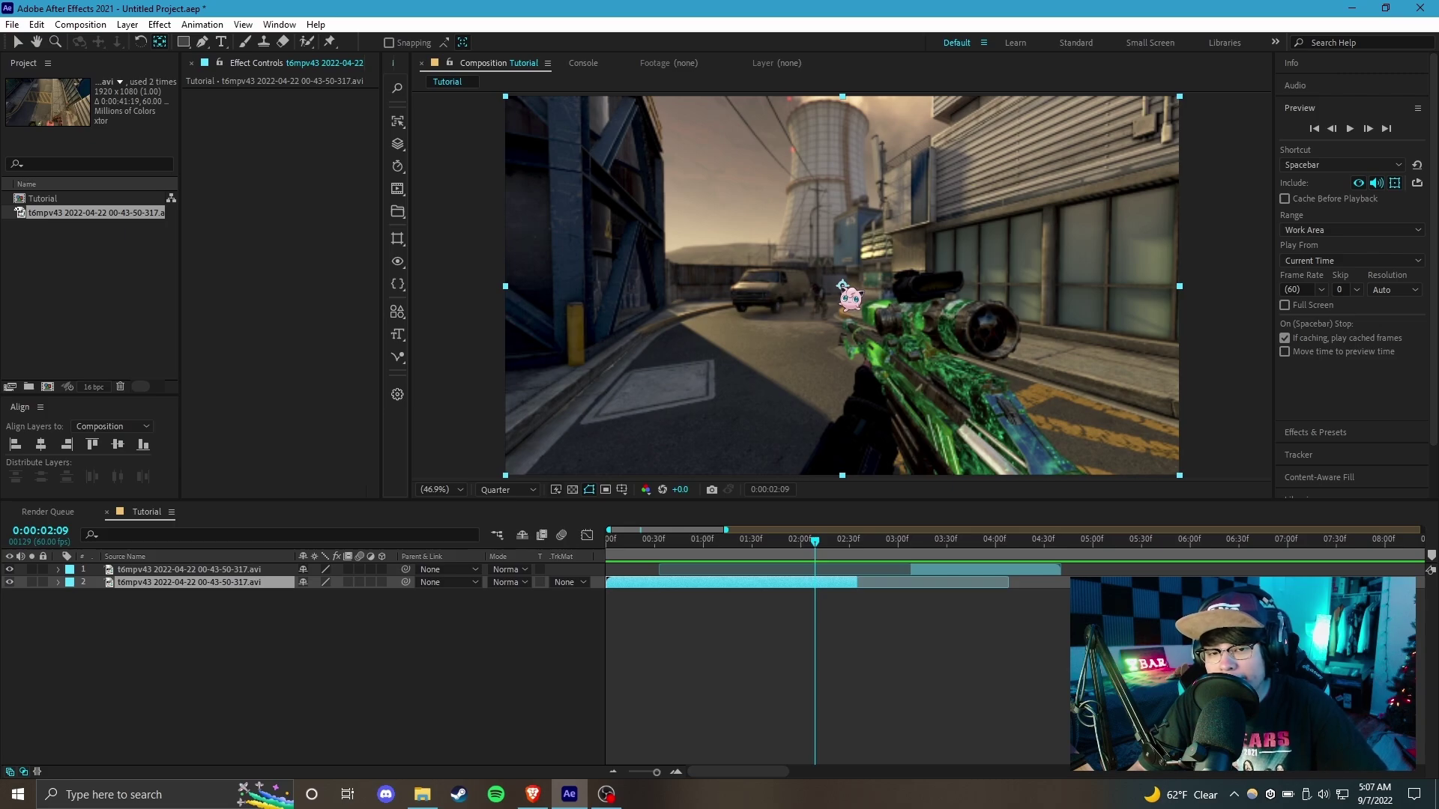
{"action": "left_click_drag", "start_coordinate": [844, 291], "coordinate": [644, 407]}
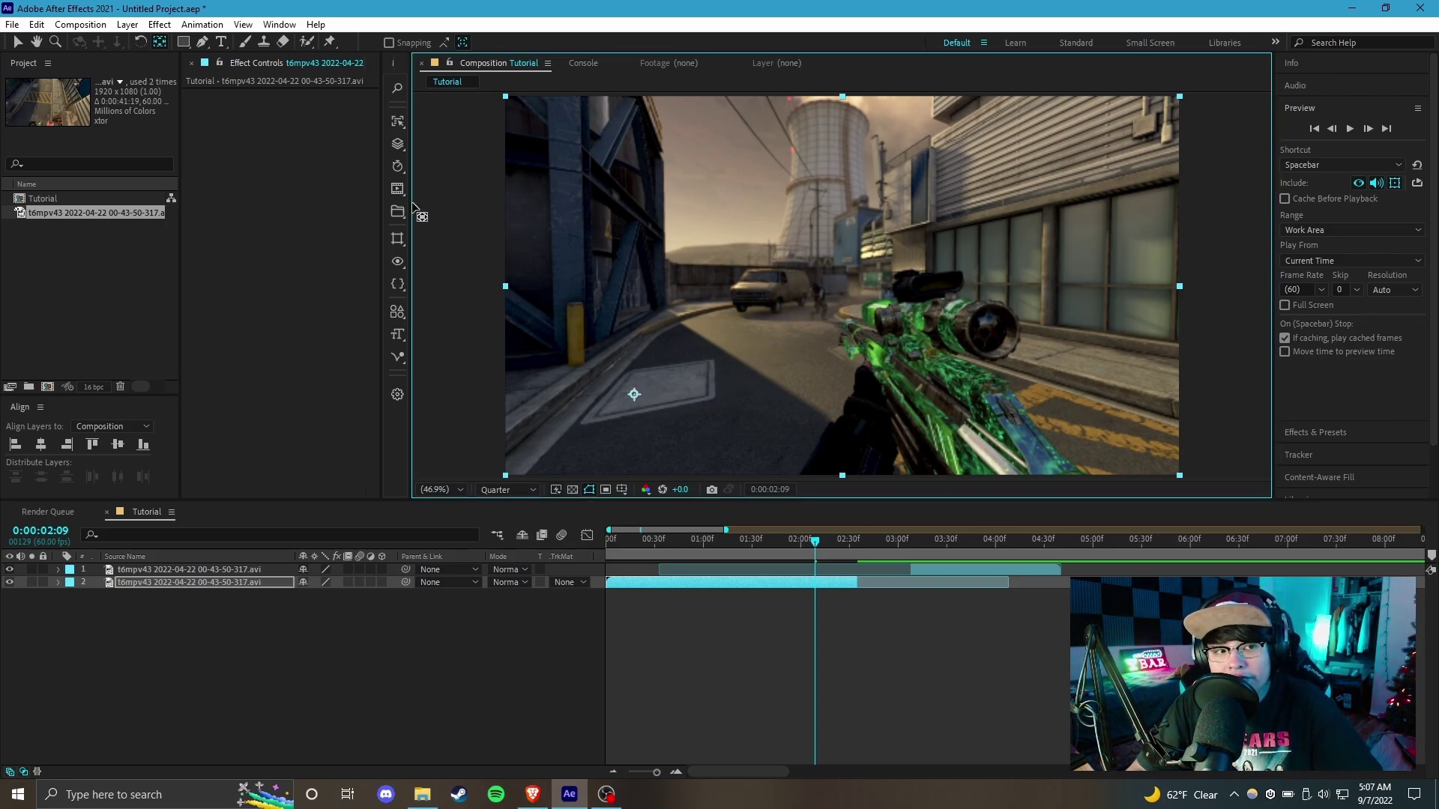
Rotate around the new anchor, undo the rotation and anchor move, and show the shape types.
{"action": "left_click", "coordinate": [140, 42]}
{"action": "left_click_drag", "start_coordinate": [890, 219], "coordinate": [784, 286]}
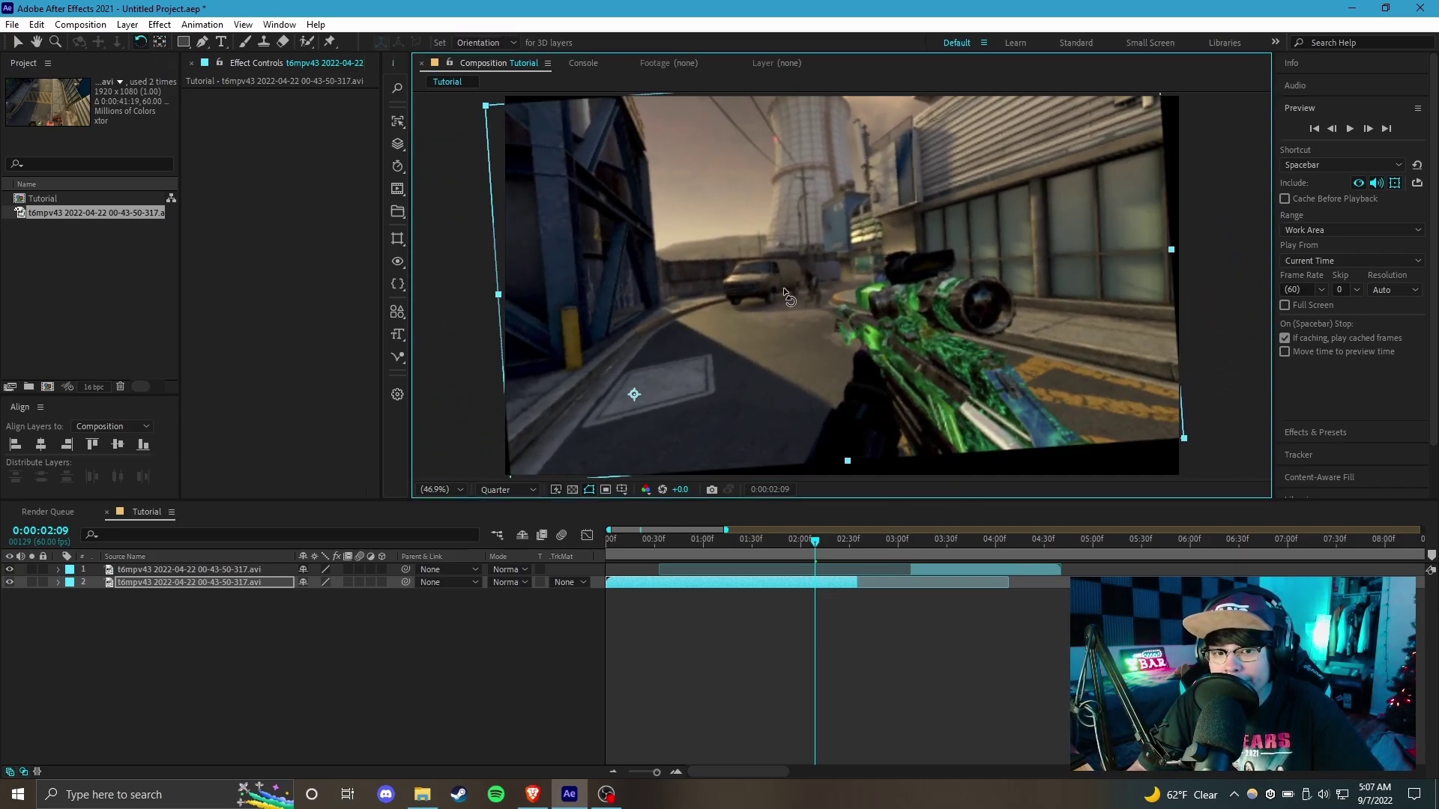
{"action": "key", "text": "ctrl+z"}
{"action": "key", "text": "ctrl+z"}
{"action": "left_click", "coordinate": [185, 43]}
{"action": "left_click", "coordinate": [191, 43]}
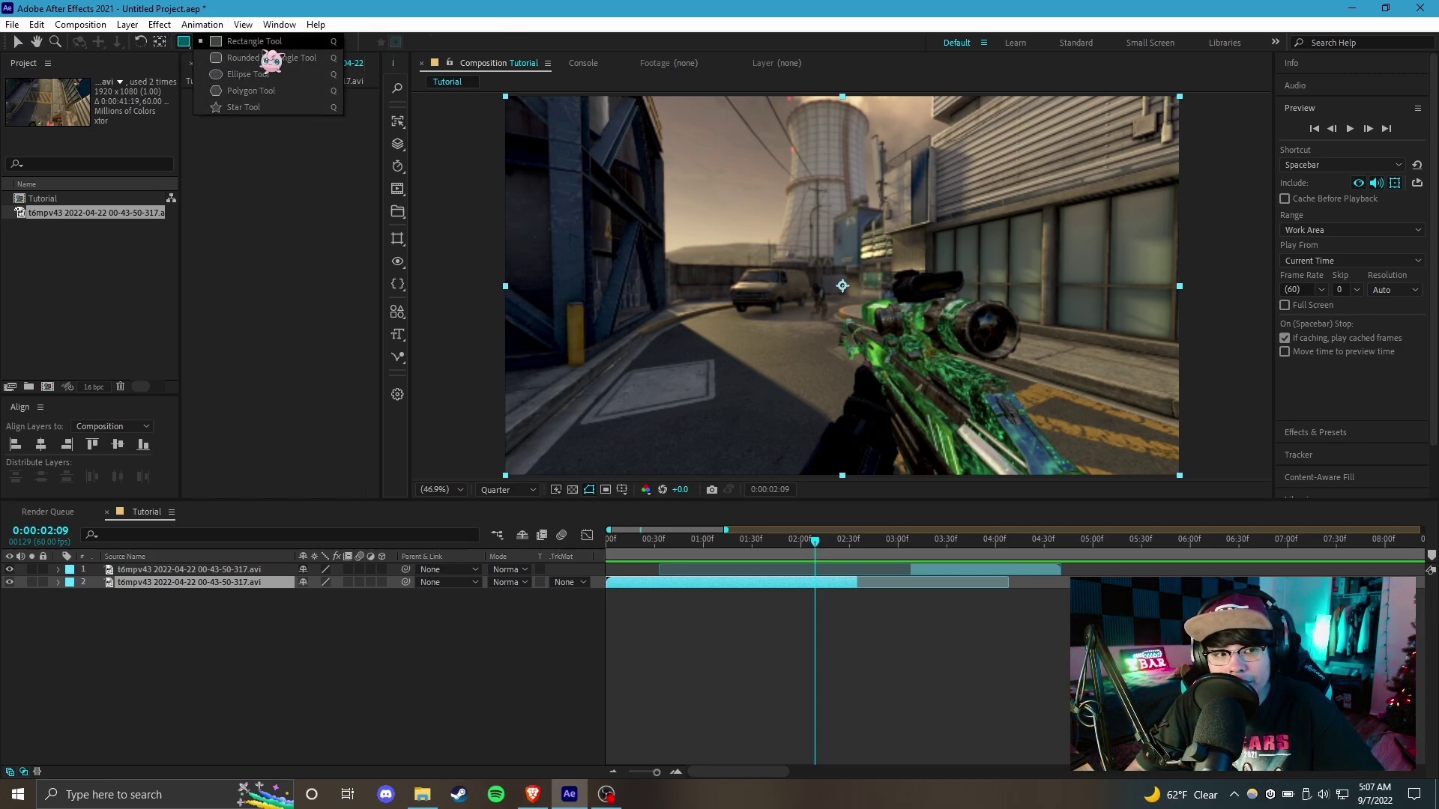
{"action": "left_click", "coordinate": [255, 90]}
{"action": "mouse_move", "coordinate": [675, 187]}
{"action": "left_mouse_down"}
{"action": "mouse_move", "coordinate": [811, 306]}
{"action": "mouse_move", "coordinate": [716, 247]}
{"action": "left_mouse_up"}
{"action": "left_click_drag", "start_coordinate": [987, 254], "coordinate": [1021, 372]}
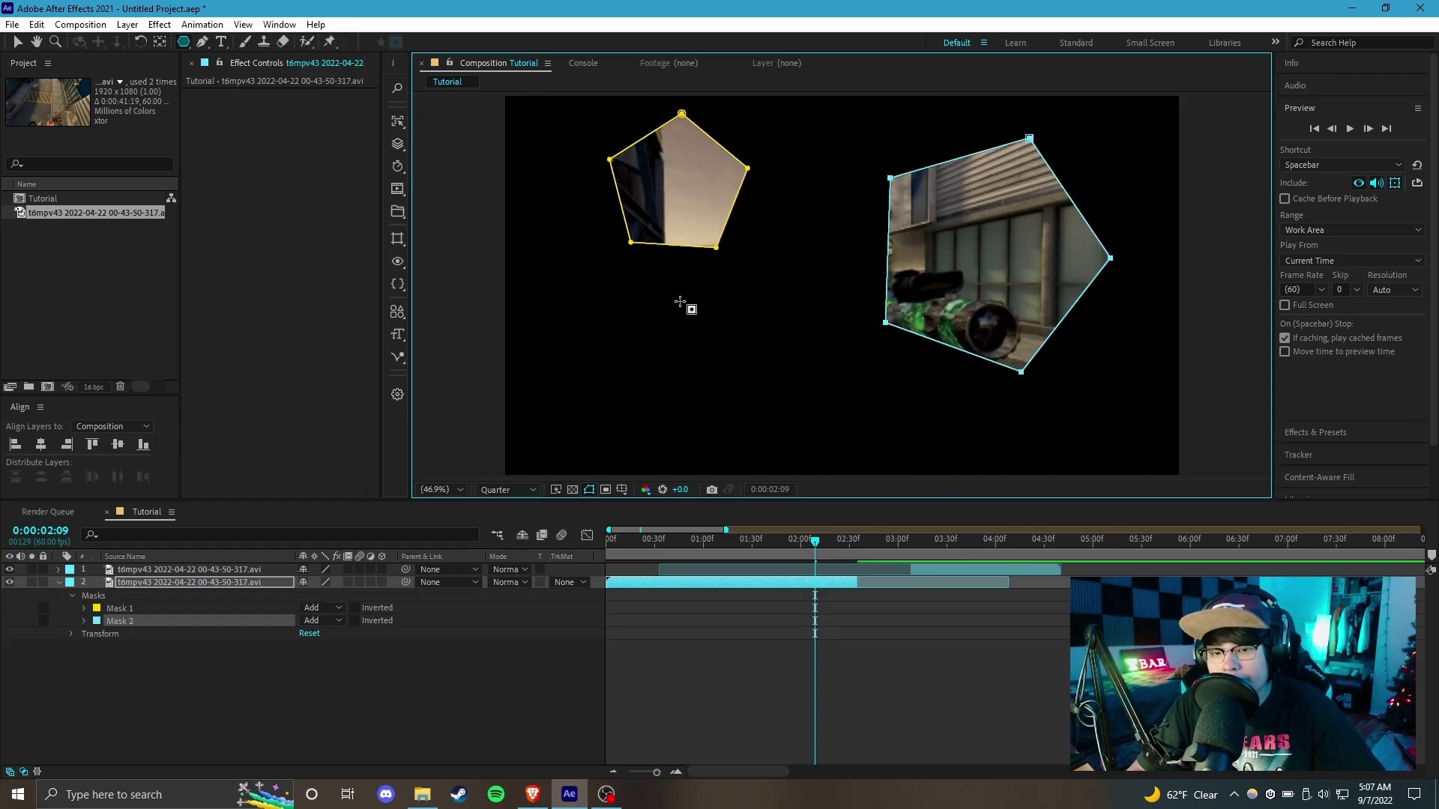
{"action": "key", "text": "Delete"}
{"action": "left_click", "coordinate": [202, 41]}
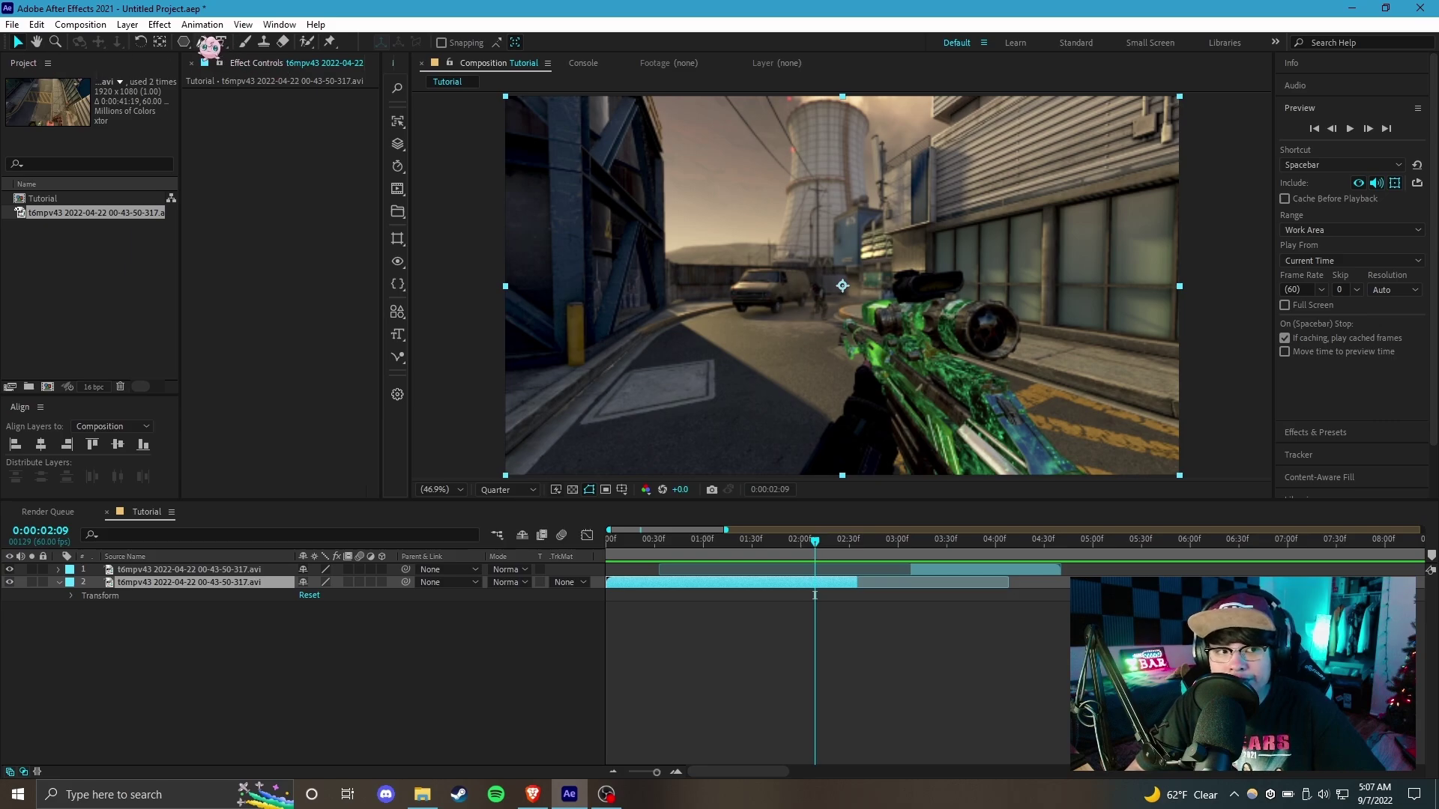
{"action": "left_click", "coordinate": [839, 200]}
{"action": "left_click", "coordinate": [772, 262]}
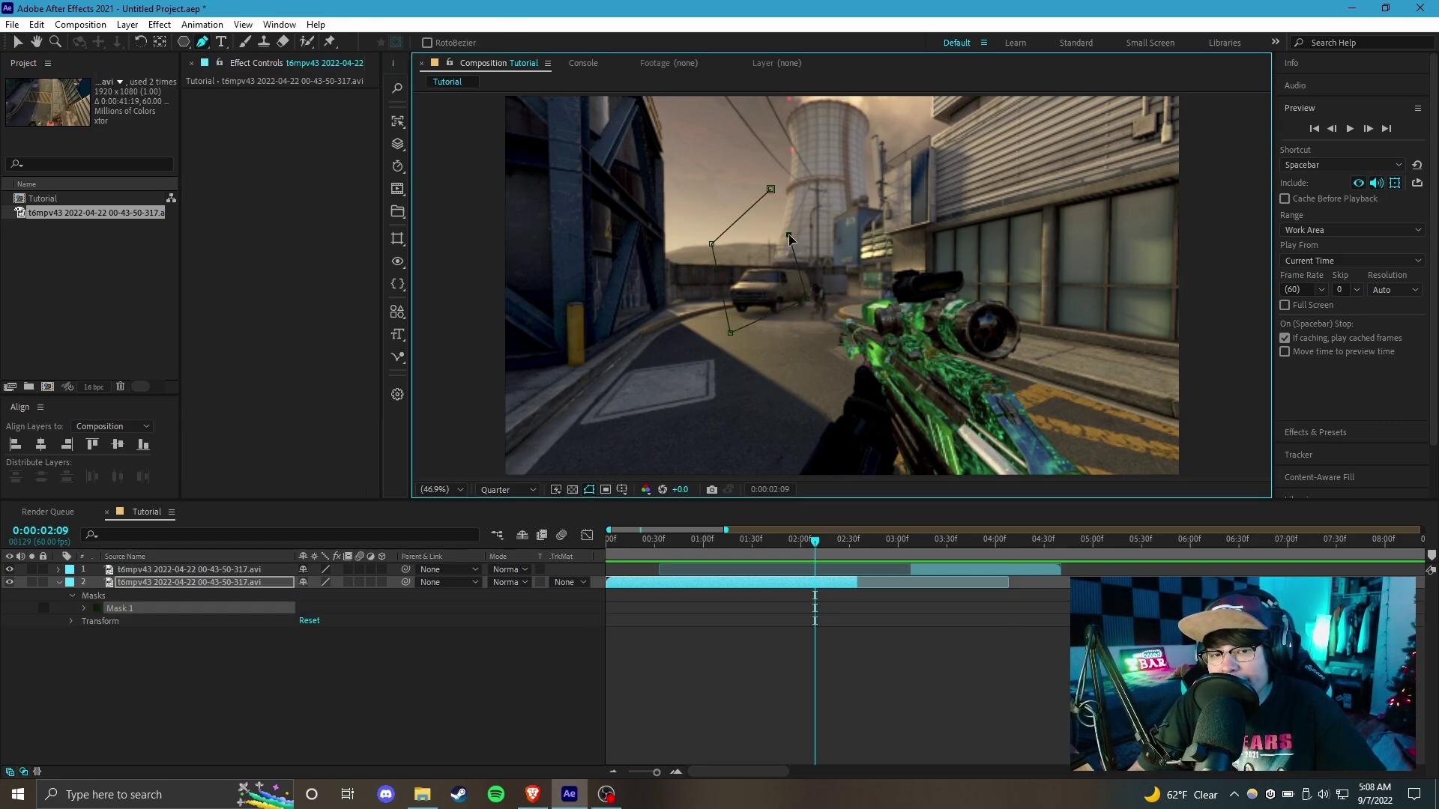
{"action": "left_click", "coordinate": [771, 190]}
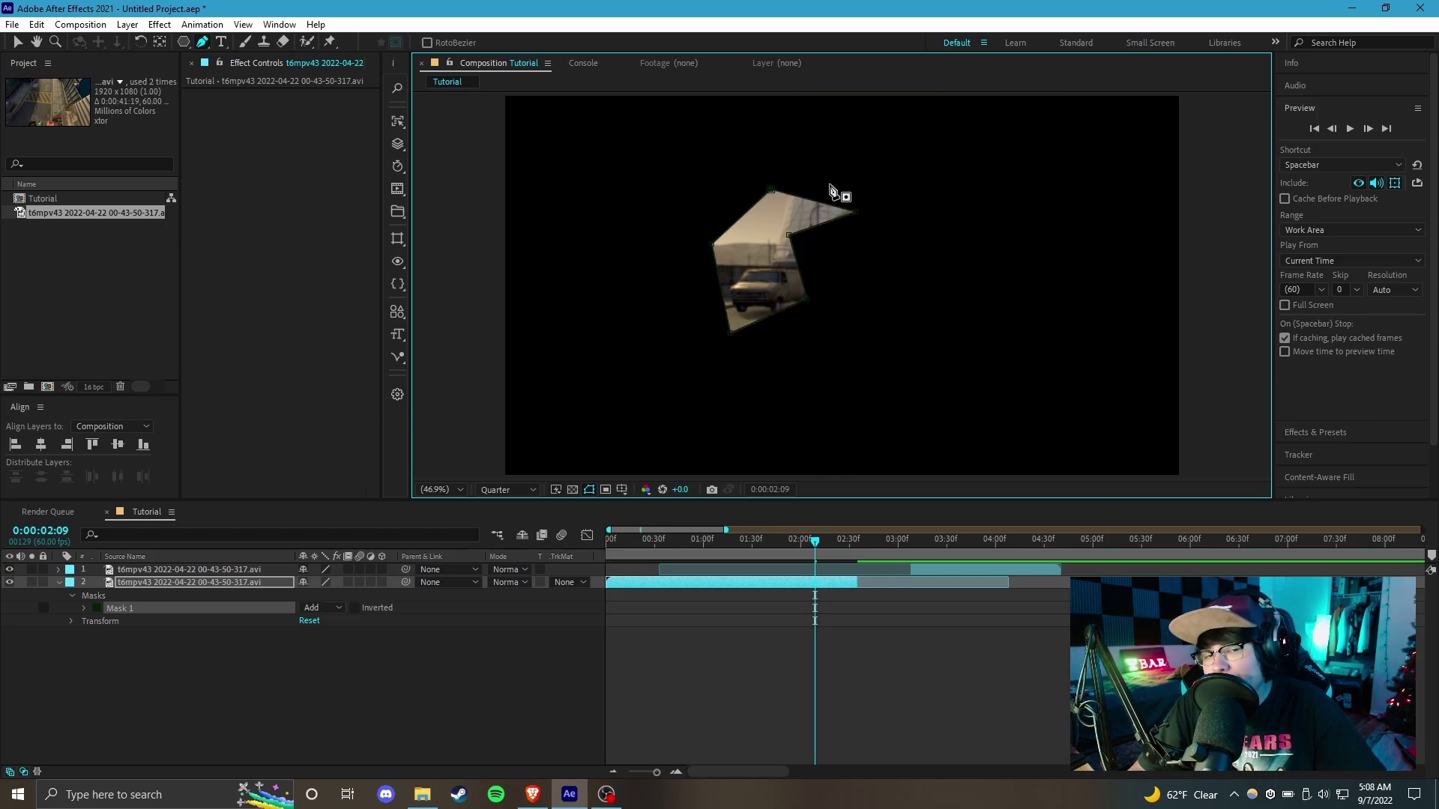
{"action": "key", "text": "Delete"}
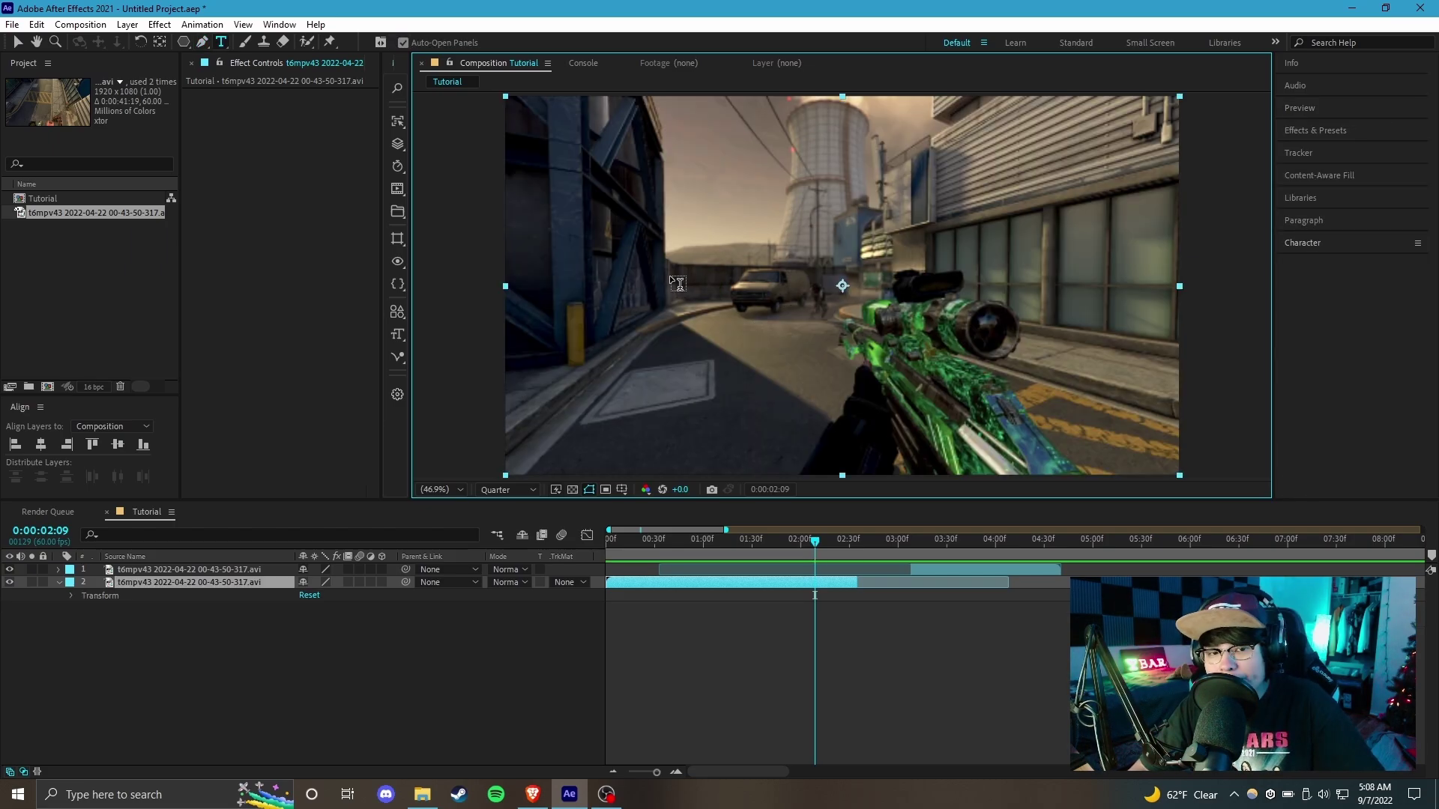
{"action": "key", "text": "ctrl+t"}
{"action": "left_click", "coordinate": [669, 277]}
{"action": "type", "text": "test"}
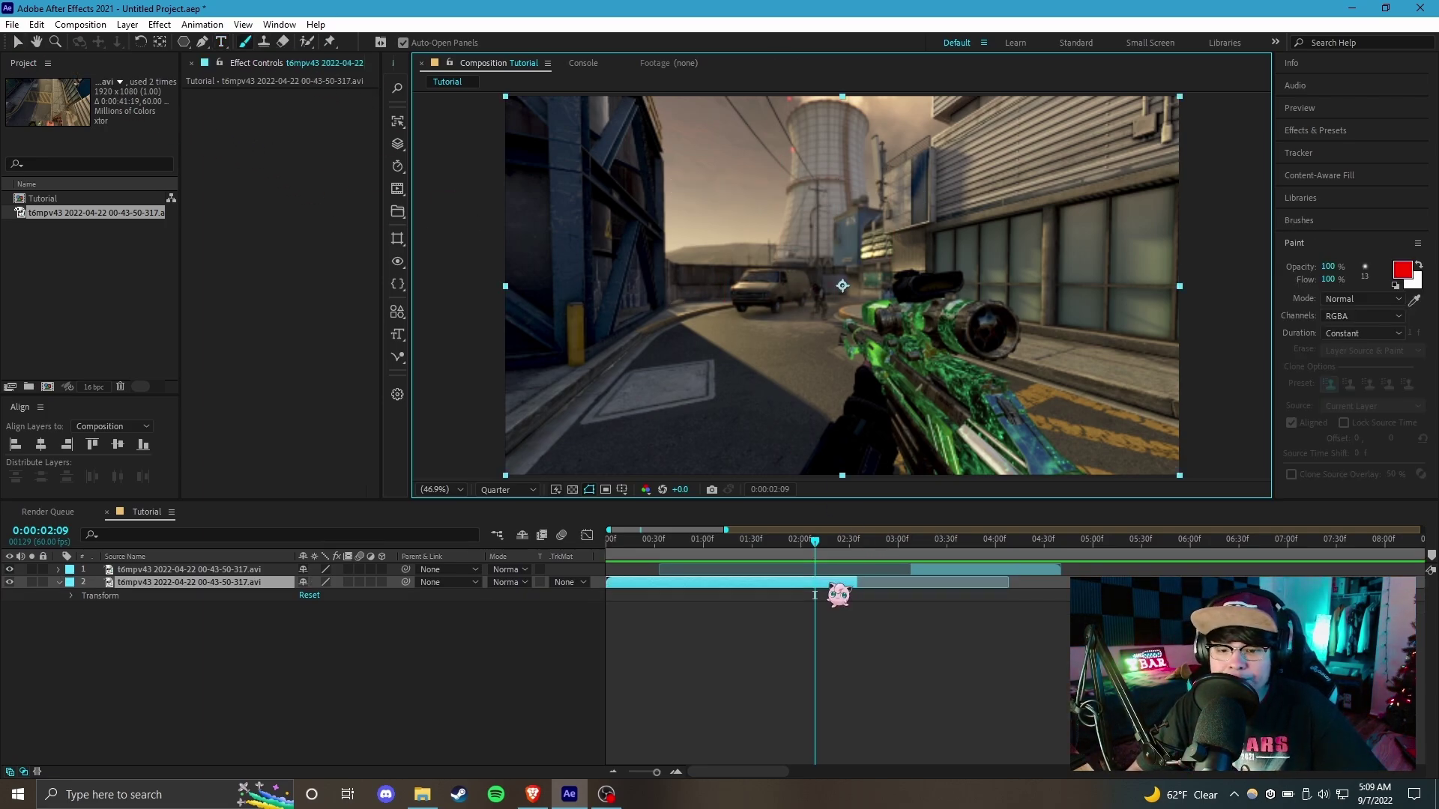
{"action": "double_click", "coordinate": [832, 585]}
{"action": "mouse_move", "coordinate": [661, 333]}
{"action": "left_mouse_down"}
{"action": "mouse_move", "coordinate": [663, 319]}
{"action": "mouse_move", "coordinate": [870, 315]}
{"action": "mouse_move", "coordinate": [809, 250]}
{"action": "left_mouse_up"}
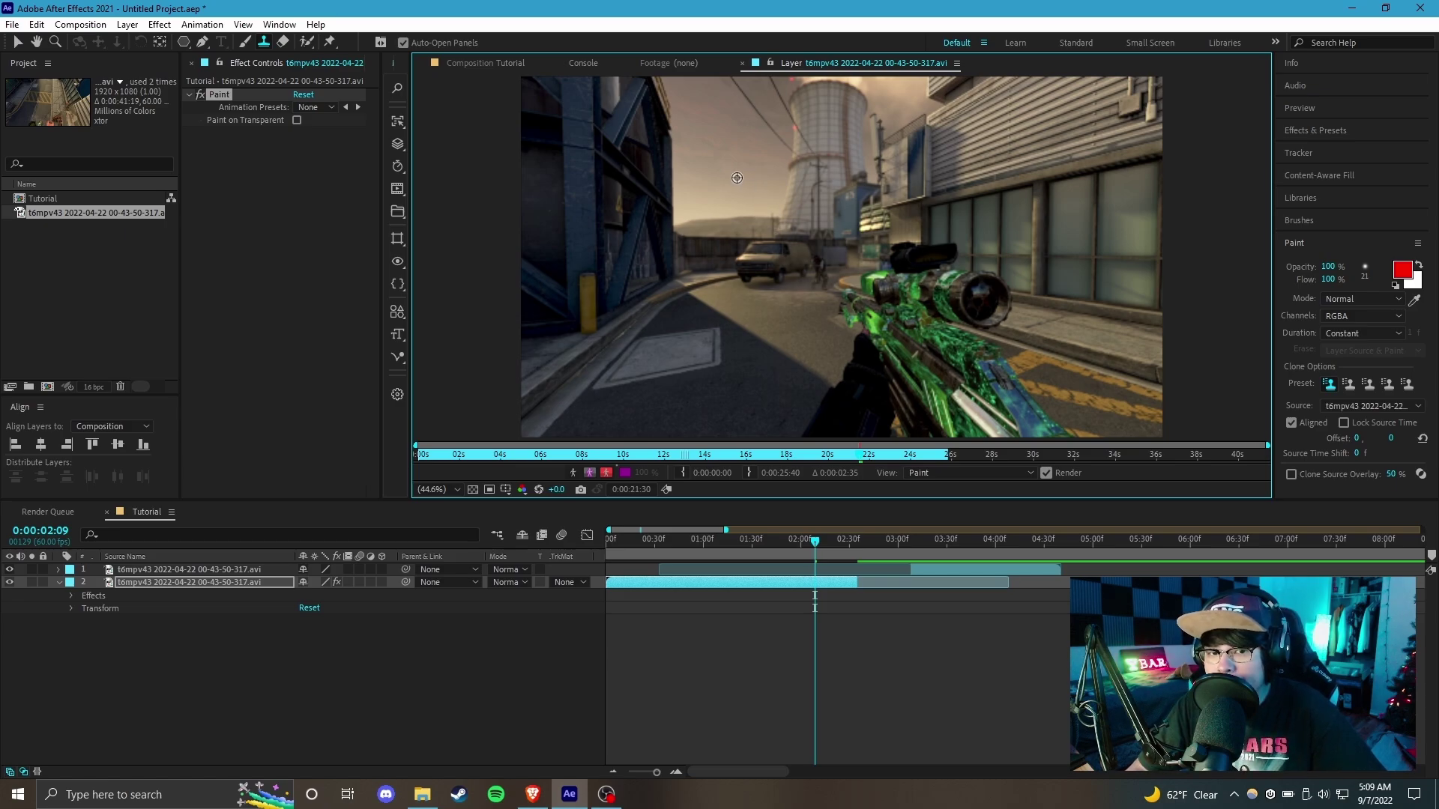
{"action": "left_click_drag", "start_coordinate": [737, 178], "coordinate": [733, 206]}
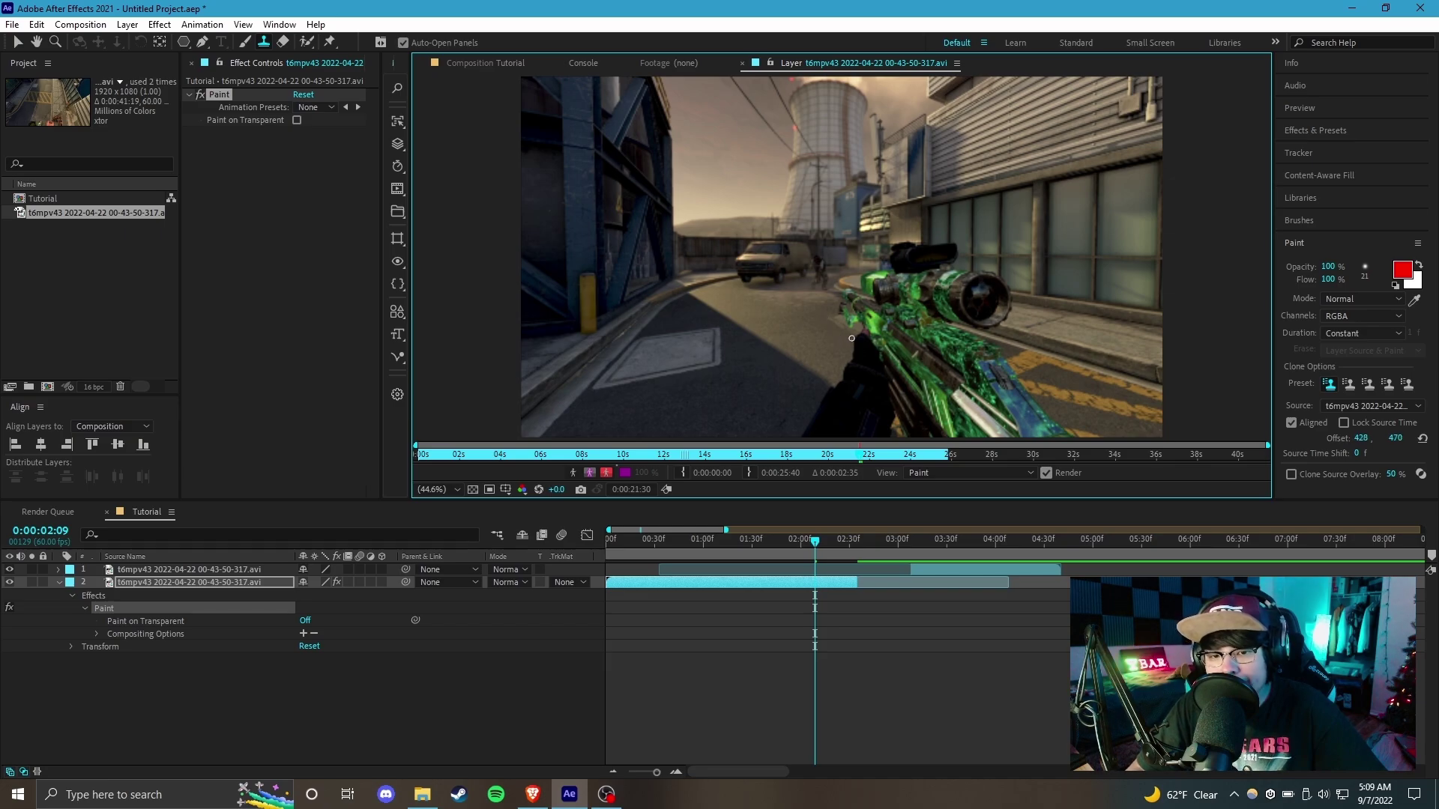
{"action": "left_click_drag", "start_coordinate": [852, 339], "coordinate": [1013, 340]}
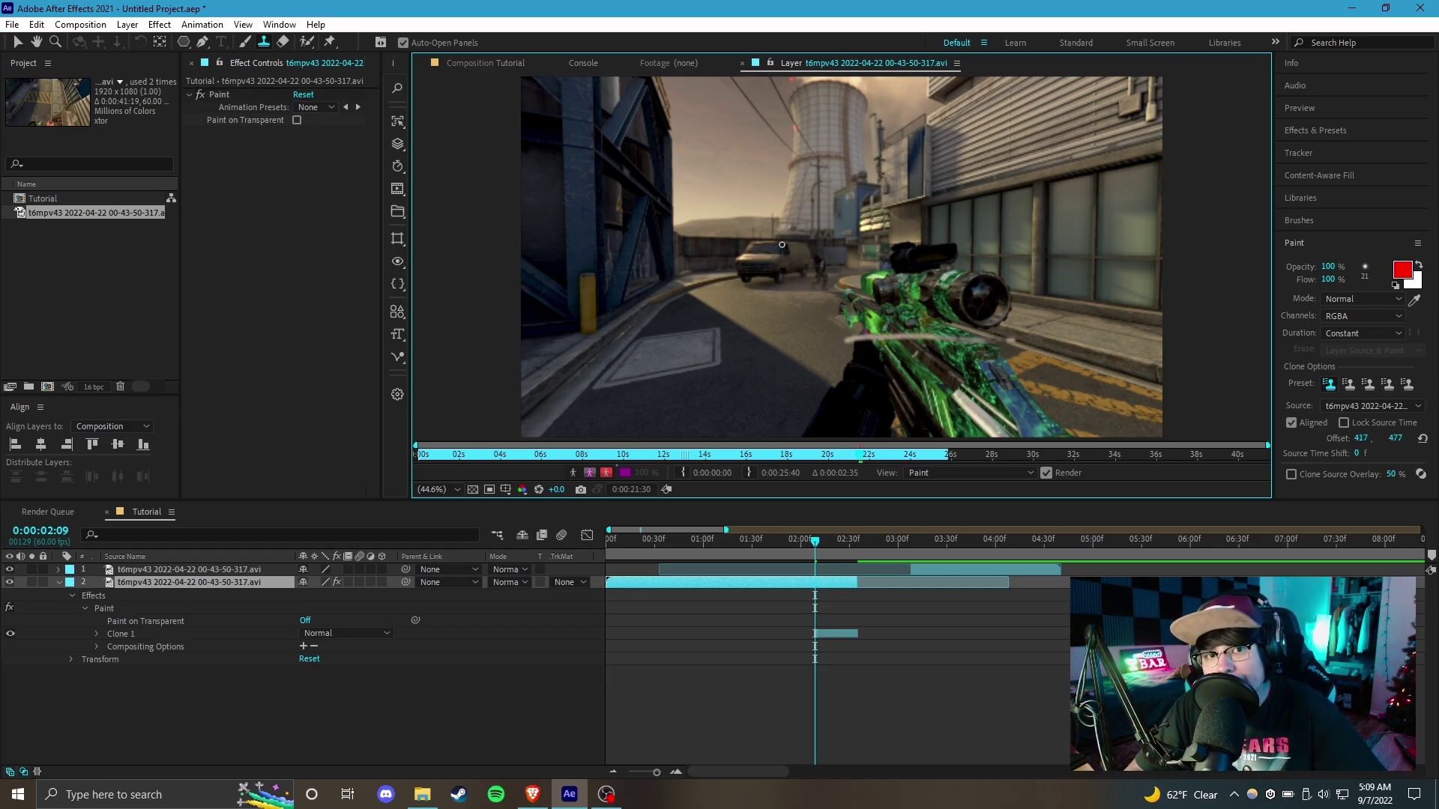
{"action": "key", "text": "ctrl+z"}
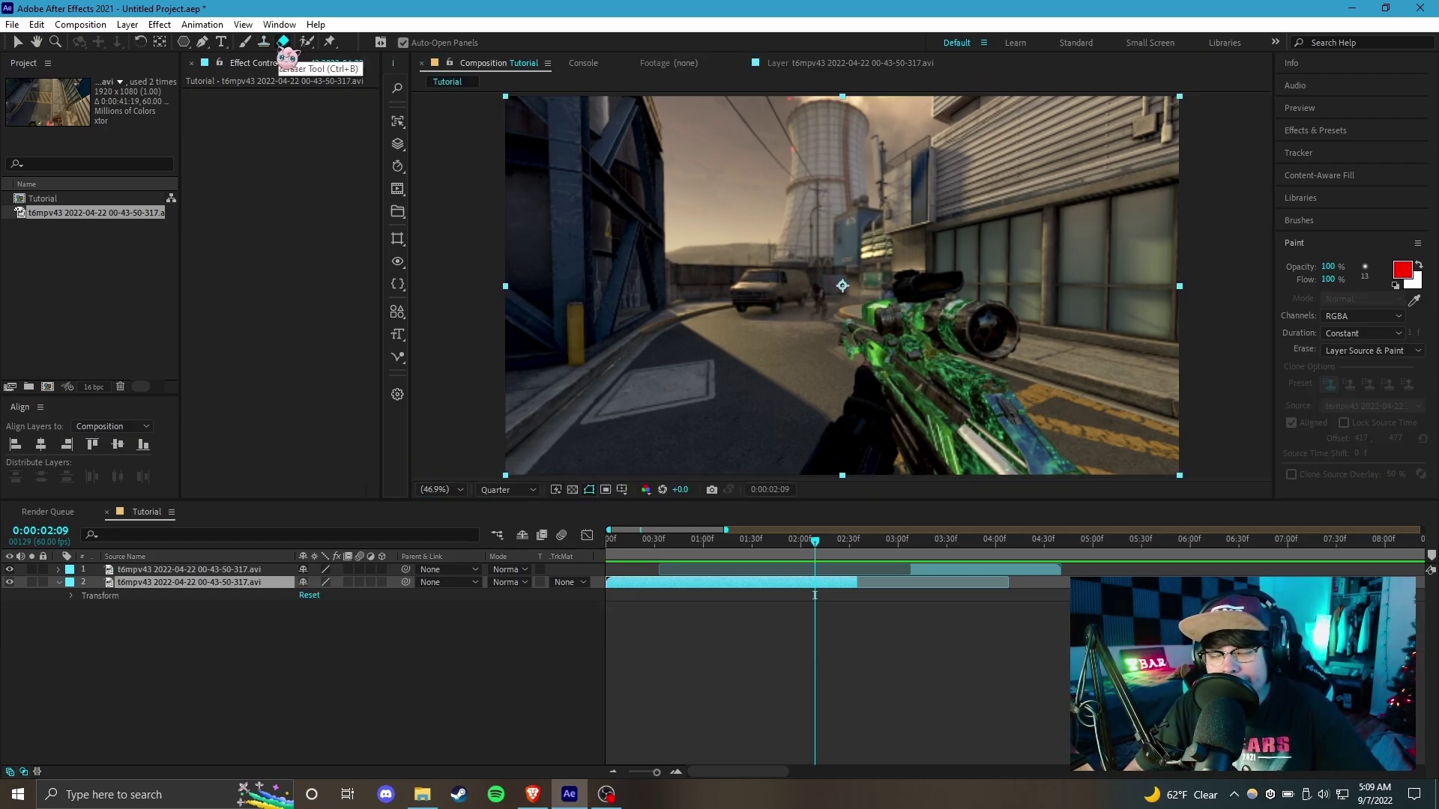
{"action": "left_click", "coordinate": [307, 42]}
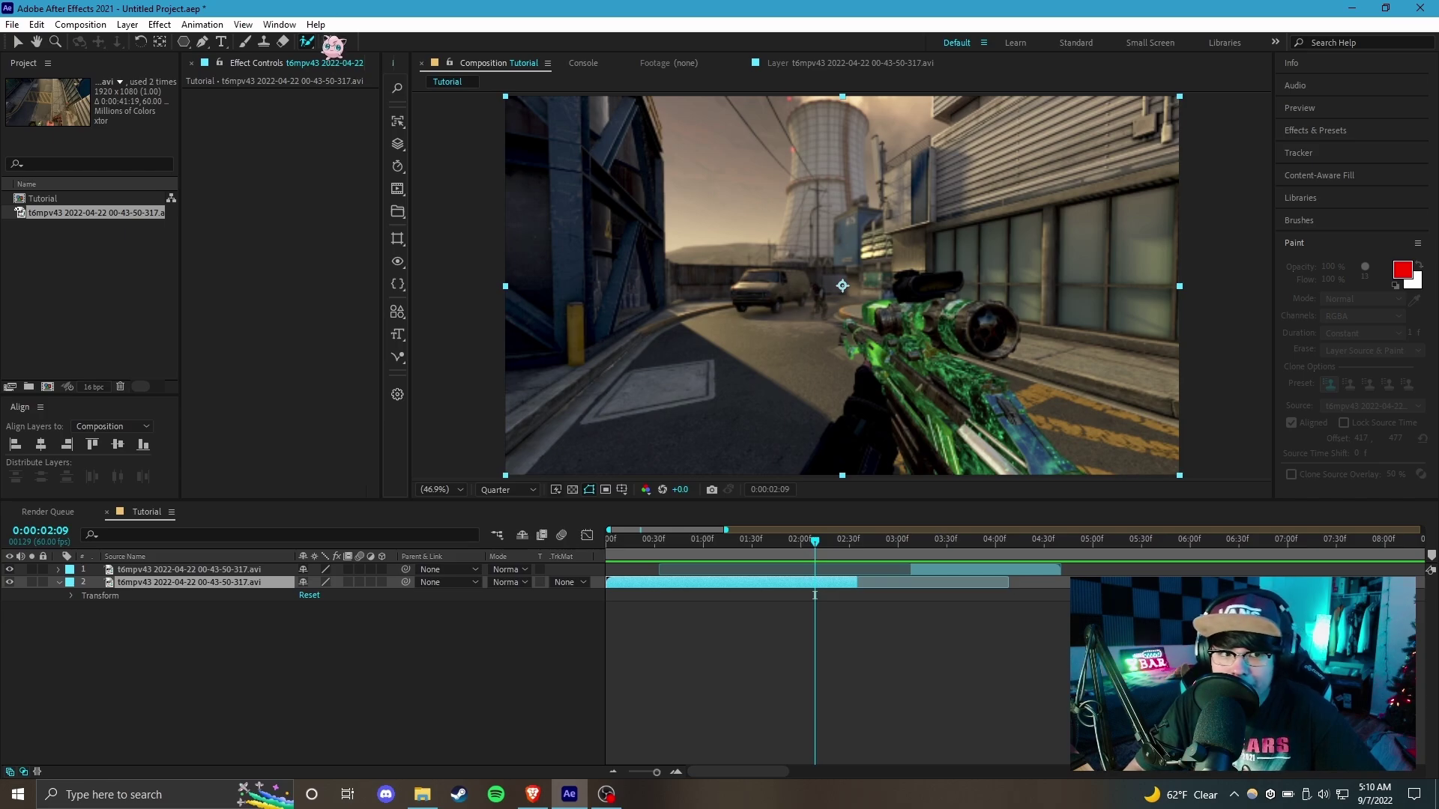
{"action": "left_click", "coordinate": [330, 41]}
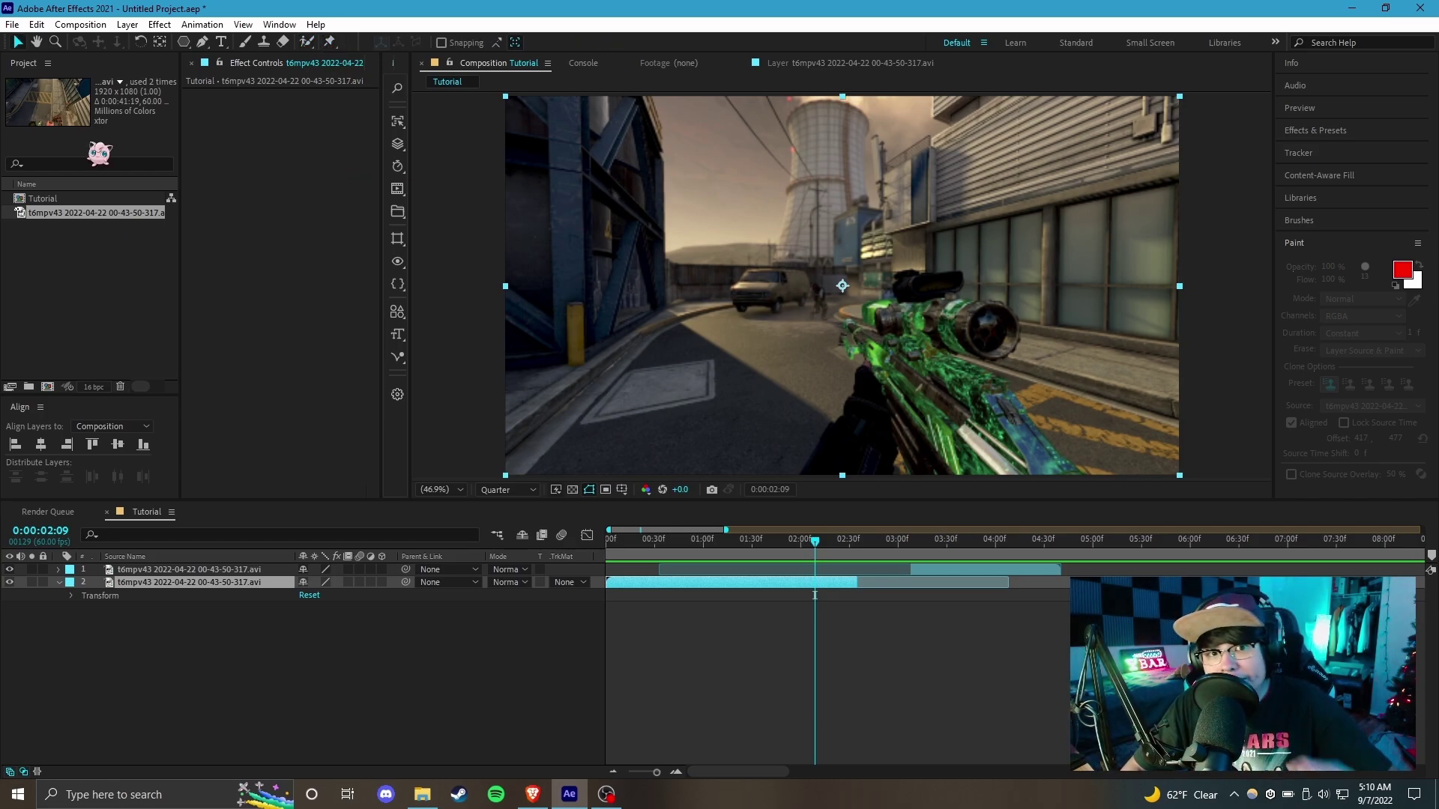
{"action": "left_click", "coordinate": [18, 43]}
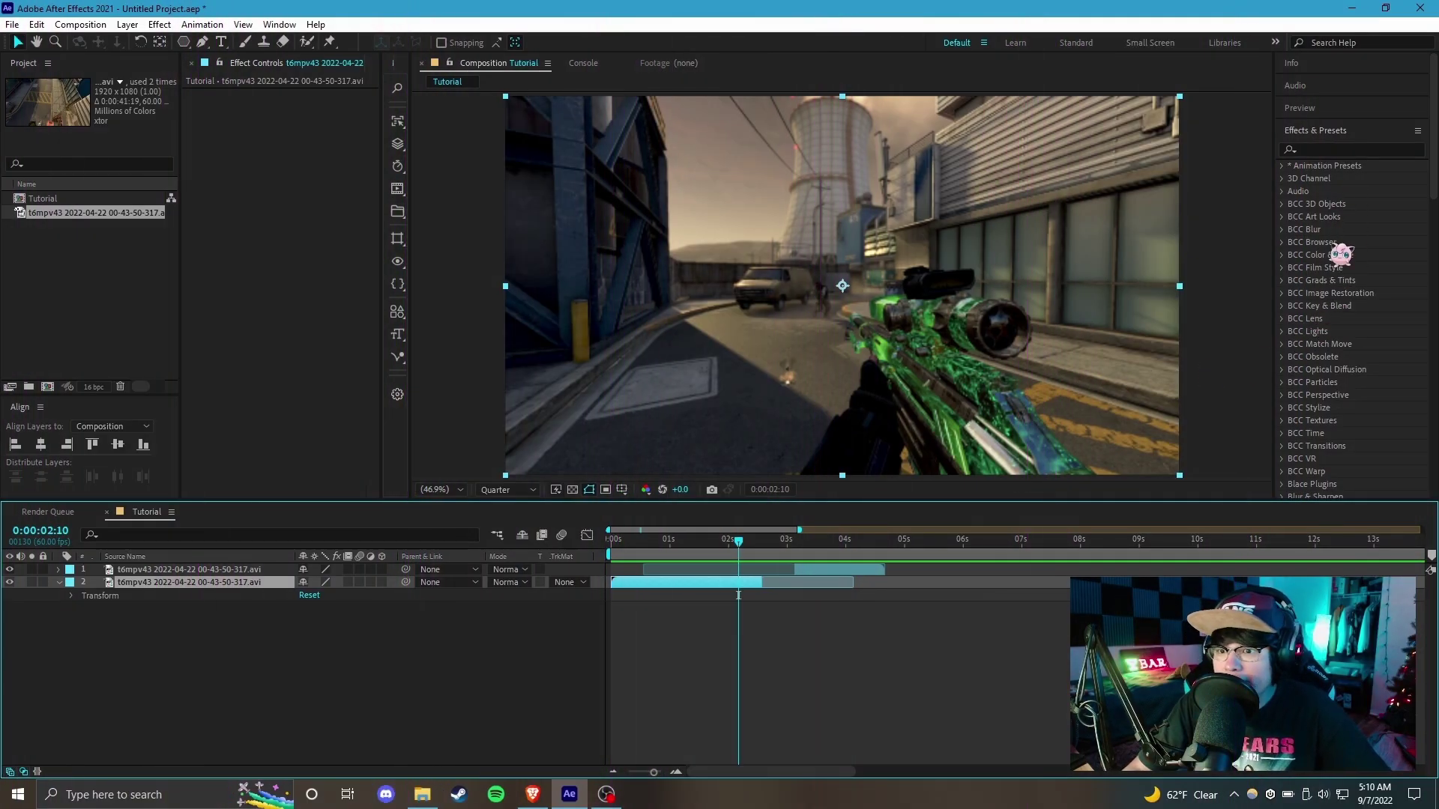
Search the effects for 'glow' and apply Stylize > Glow to the second gameplay layer.
{"action": "scroll", "coordinate": [1342, 260], "scroll_direction": "down", "scroll_amount": 2}
{"action": "scroll", "coordinate": [1342, 259], "scroll_direction": "down", "scroll_amount": 10}
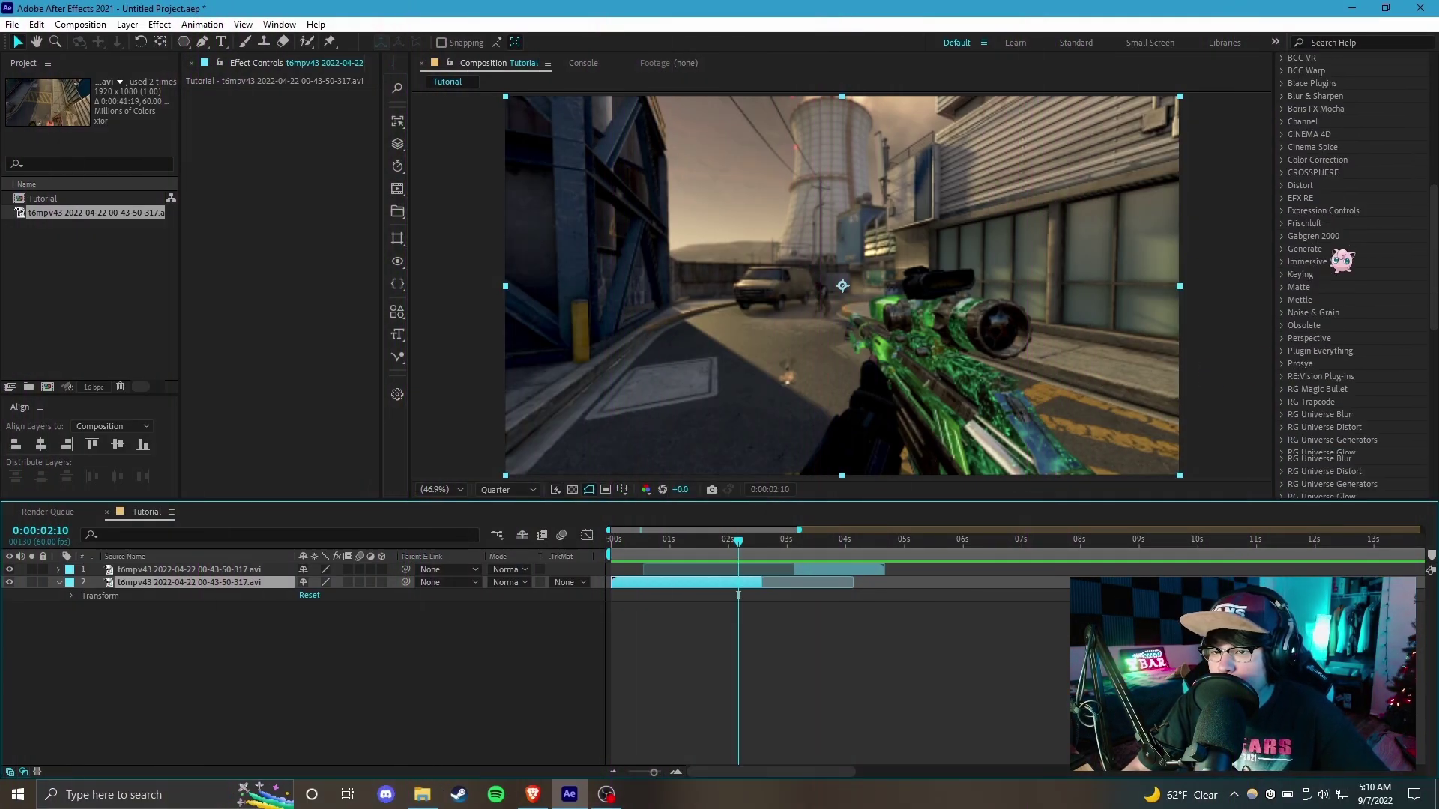
{"action": "scroll", "coordinate": [1338, 374], "scroll_direction": "up", "scroll_amount": 15}
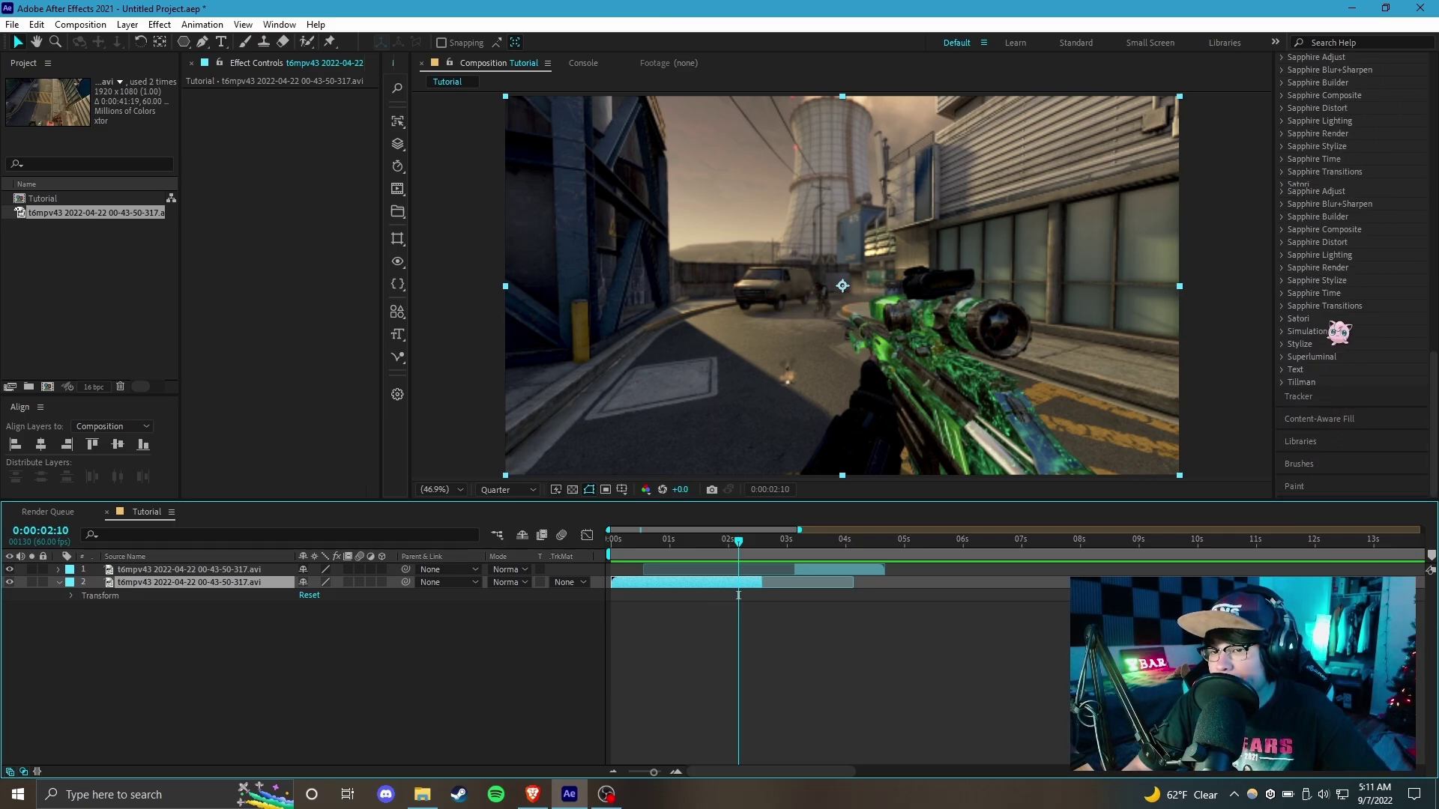
{"action": "scroll", "coordinate": [1327, 248], "scroll_direction": "down", "scroll_amount": 8}
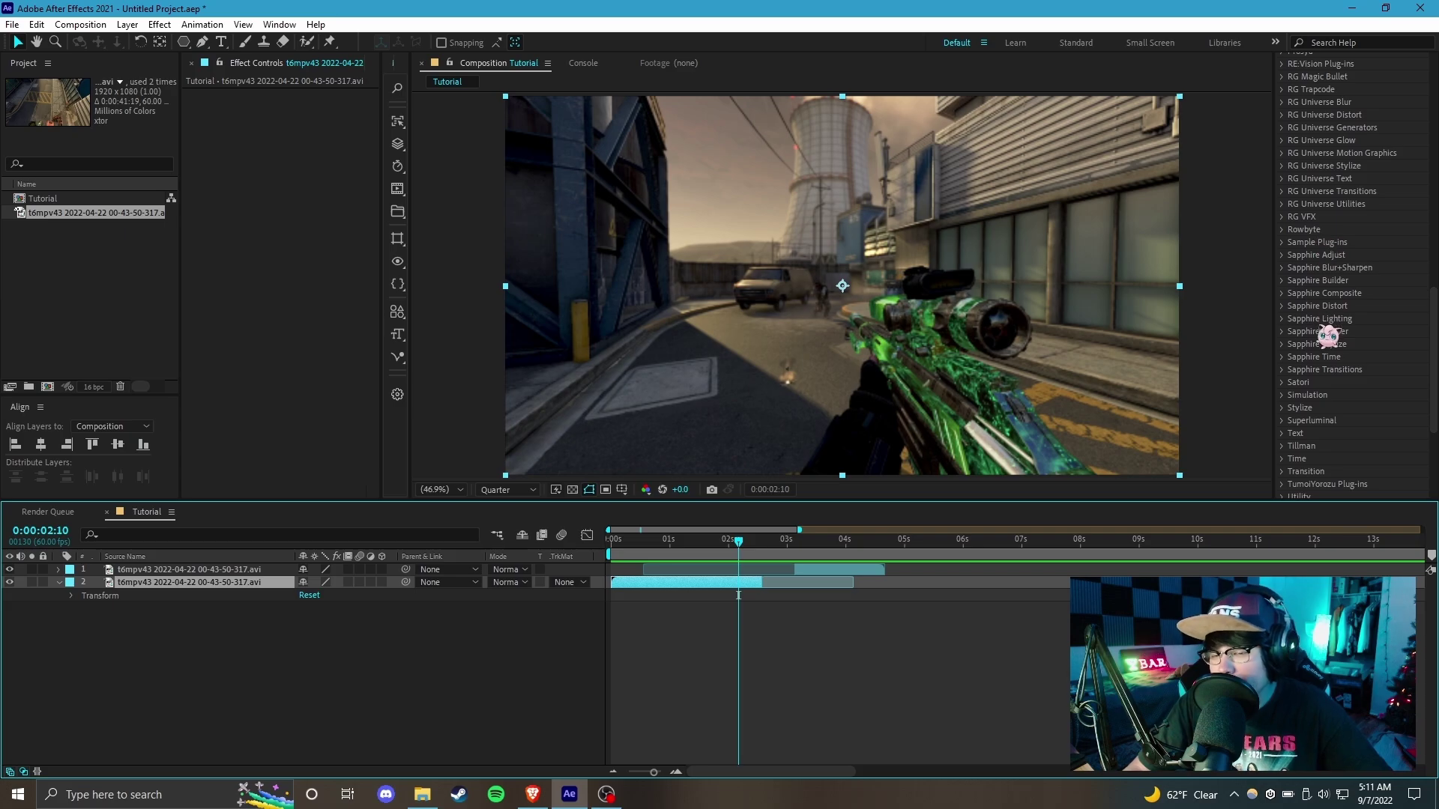
{"action": "scroll", "coordinate": [1341, 315], "scroll_direction": "up", "scroll_amount": 10}
{"action": "scroll", "coordinate": [1349, 308], "scroll_direction": "up", "scroll_amount": 2}
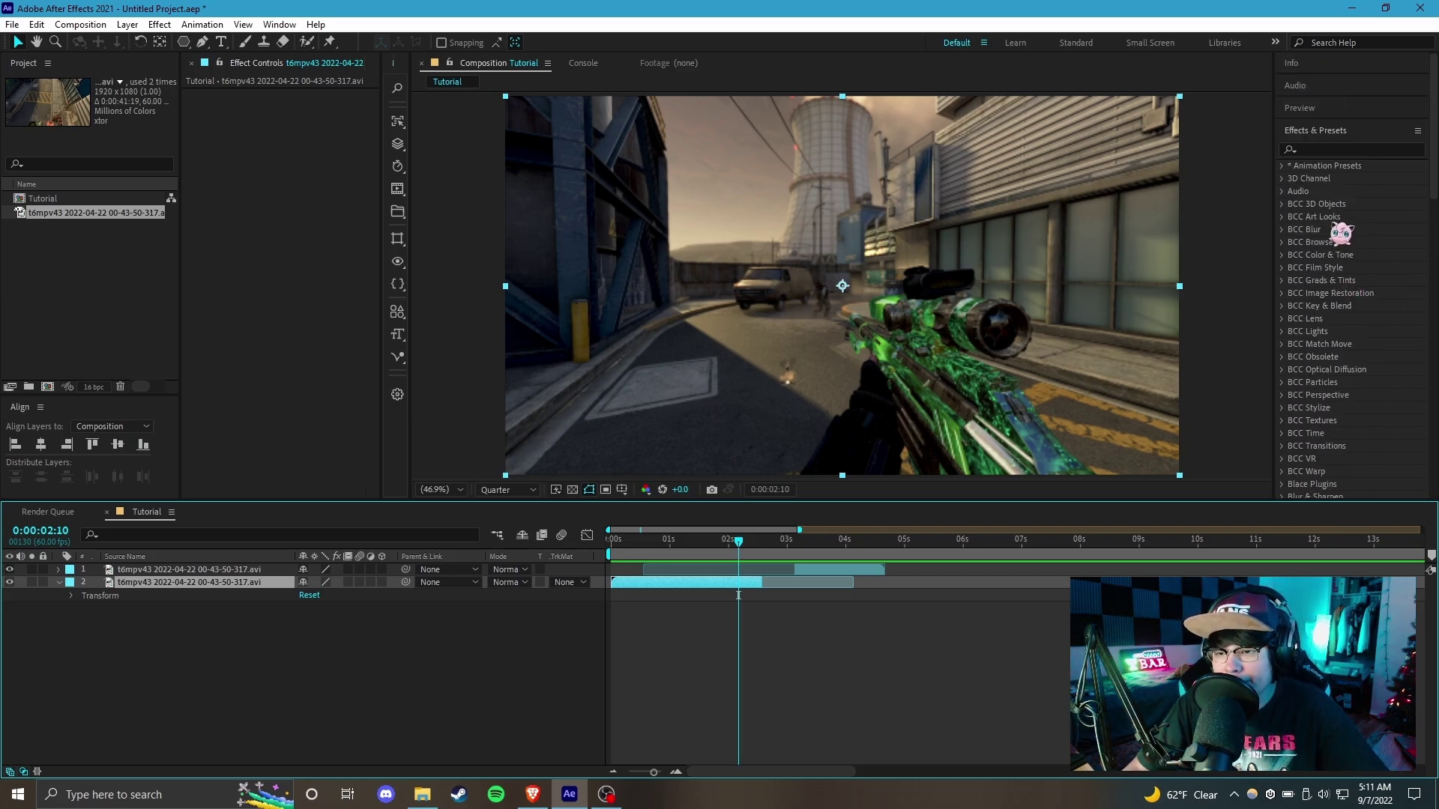
{"action": "left_click", "coordinate": [1325, 150]}
{"action": "type", "text": "glow"}
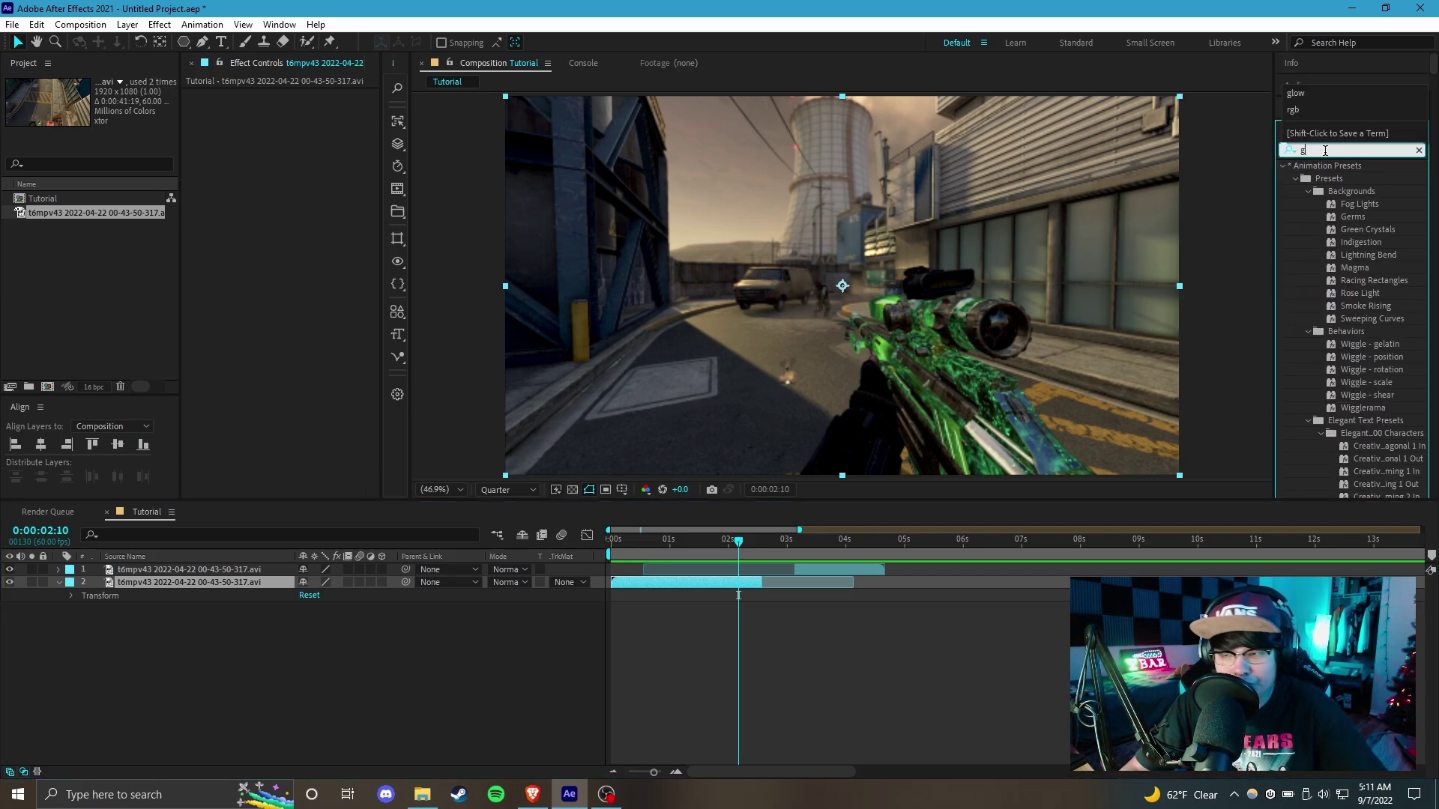
{"action": "scroll", "coordinate": [1372, 330], "scroll_direction": "down", "scroll_amount": 3}
{"action": "scroll", "coordinate": [1371, 335], "scroll_direction": "down", "scroll_amount": 6}
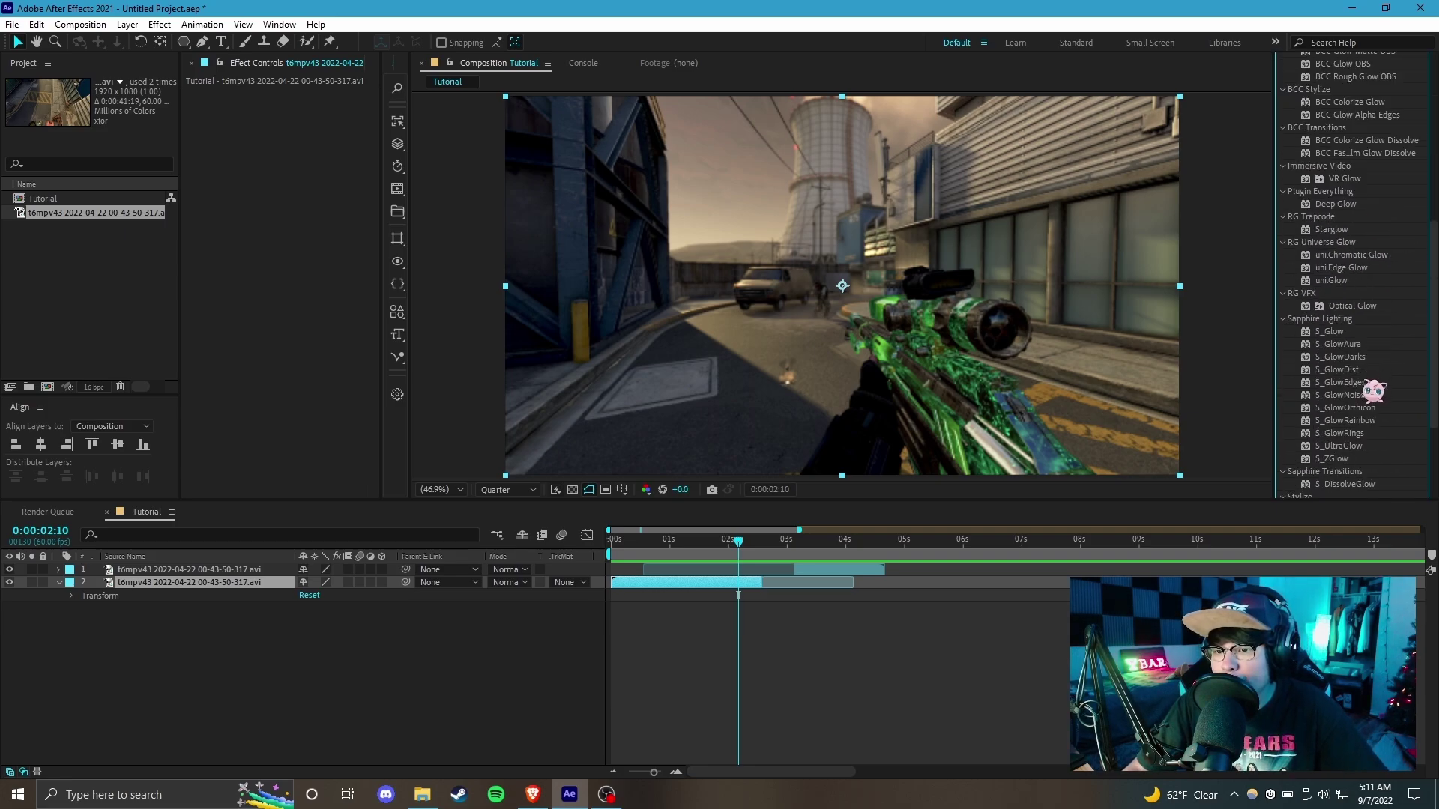
{"action": "left_click_drag", "start_coordinate": [1337, 363], "coordinate": [732, 590]}
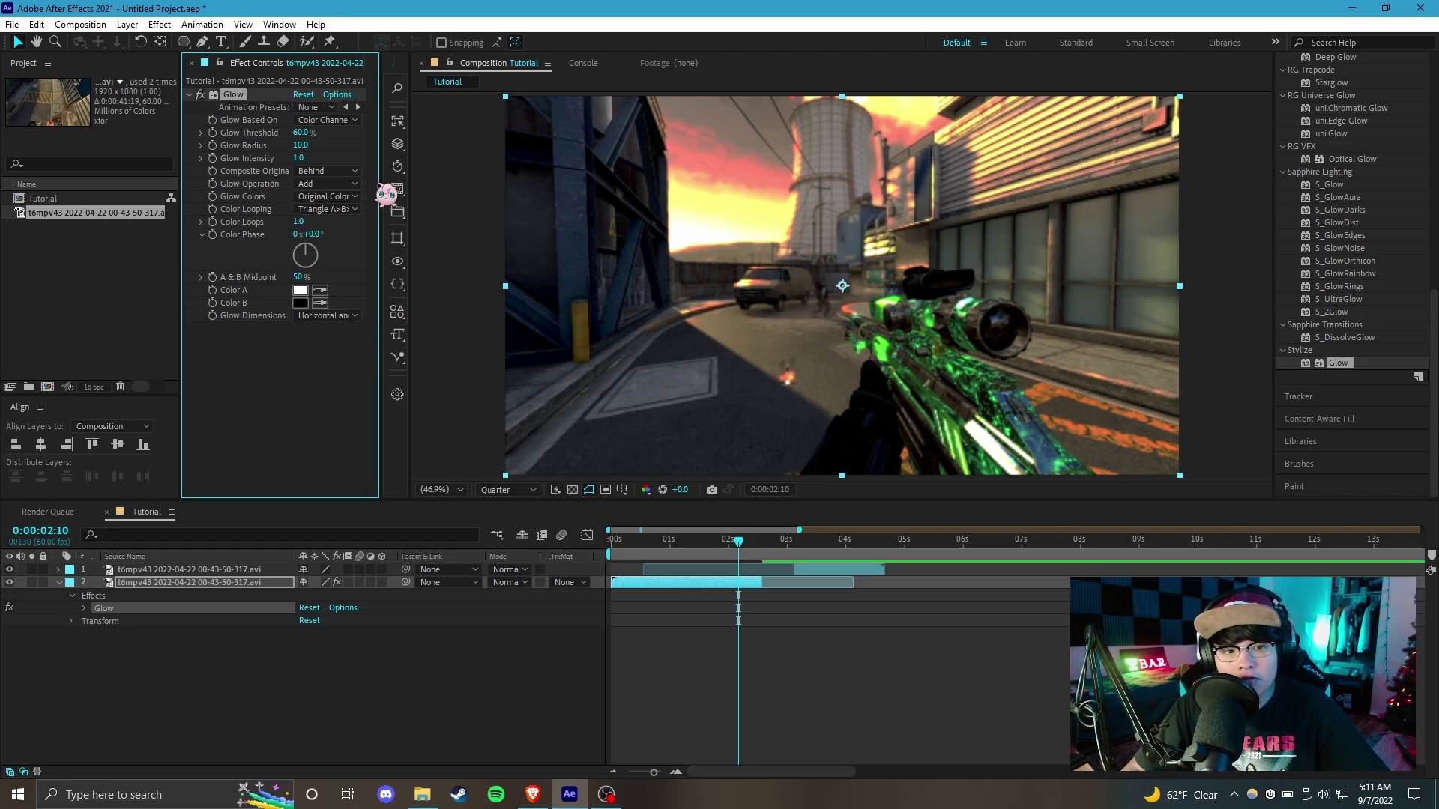
Lower Glow Threshold to 42%, set Glow Colors to A & B, and raise Intensity to 1.6.
{"action": "left_click_drag", "start_coordinate": [382, 193], "coordinate": [401, 188]}
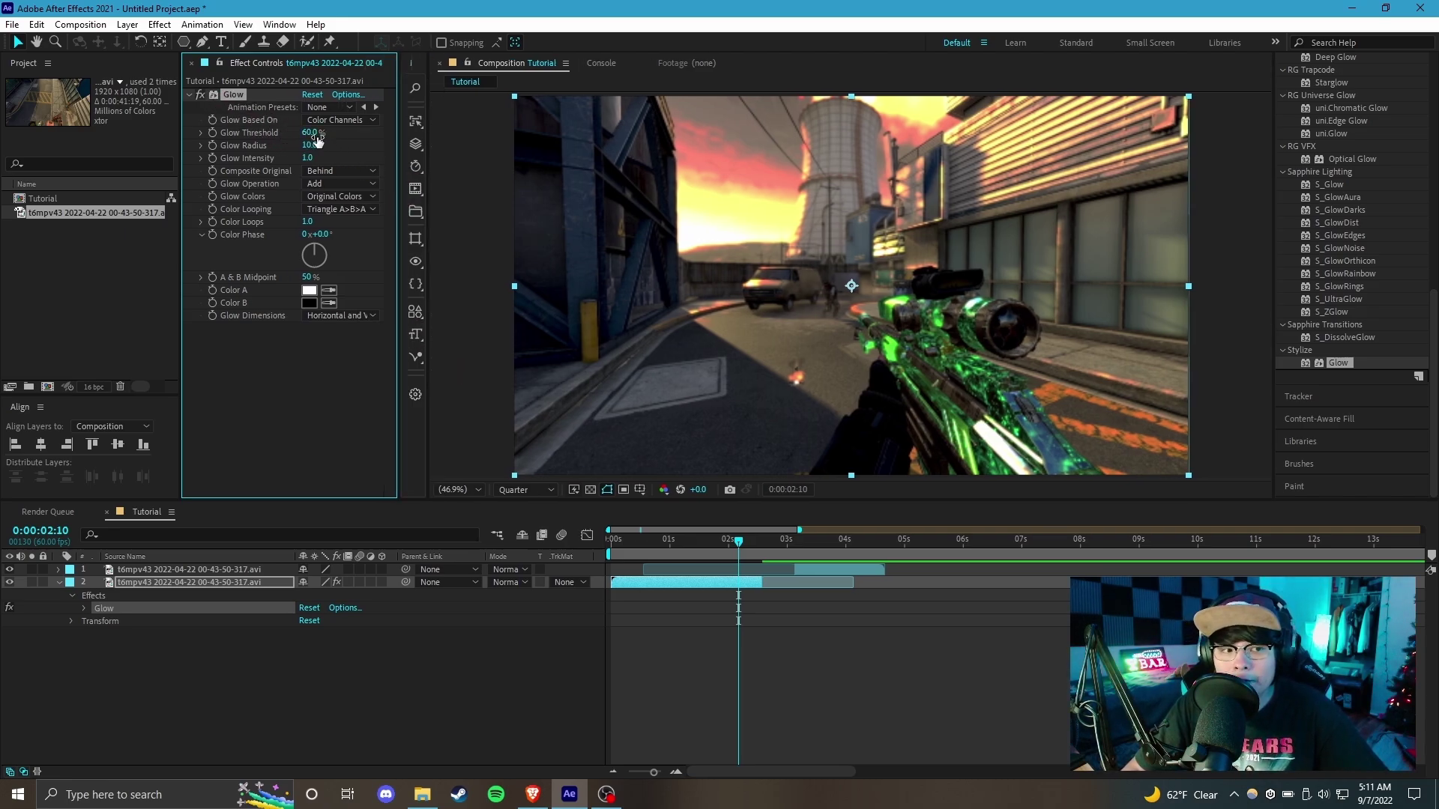
{"action": "left_click_drag", "start_coordinate": [318, 140], "coordinate": [285, 140]}
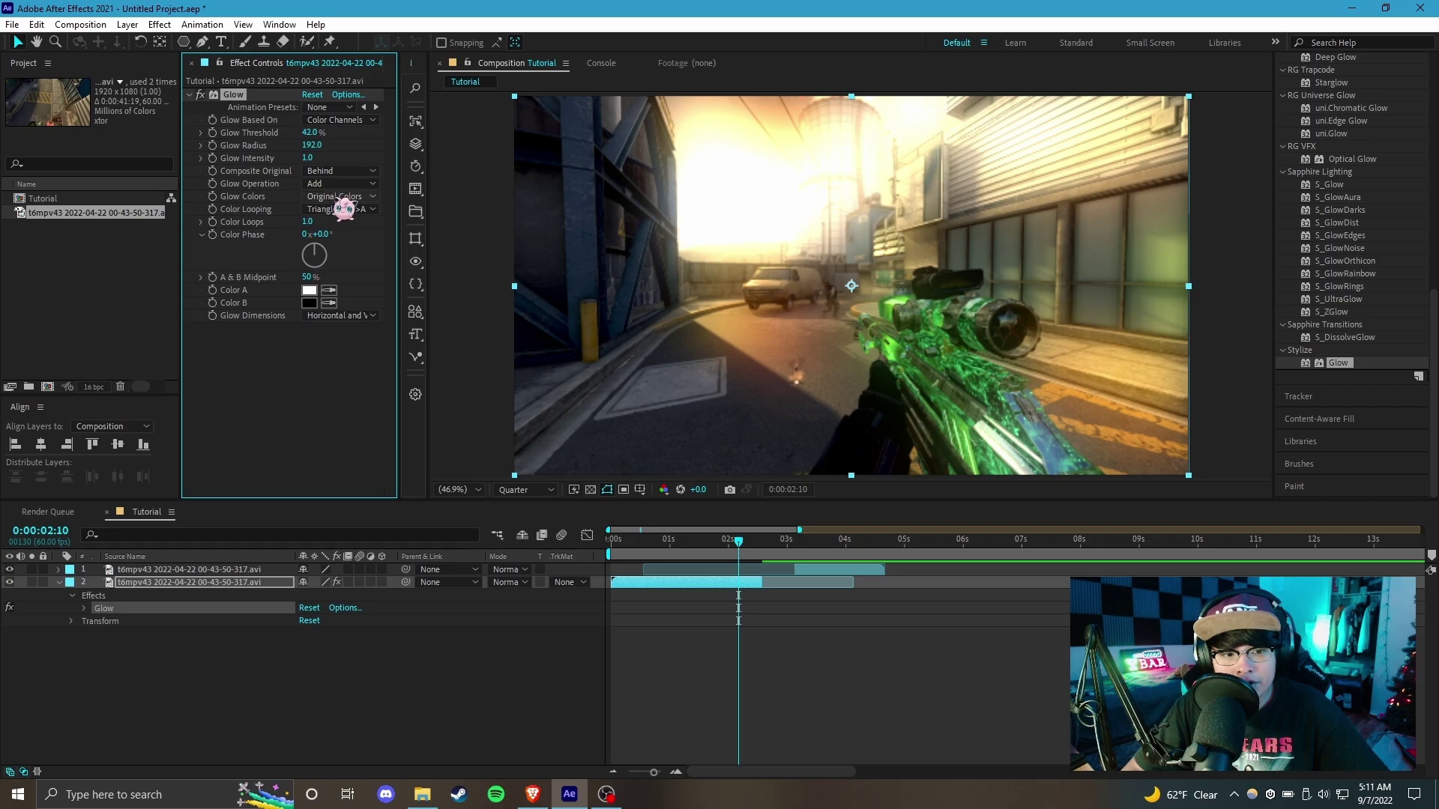
{"action": "left_click", "coordinate": [338, 198]}
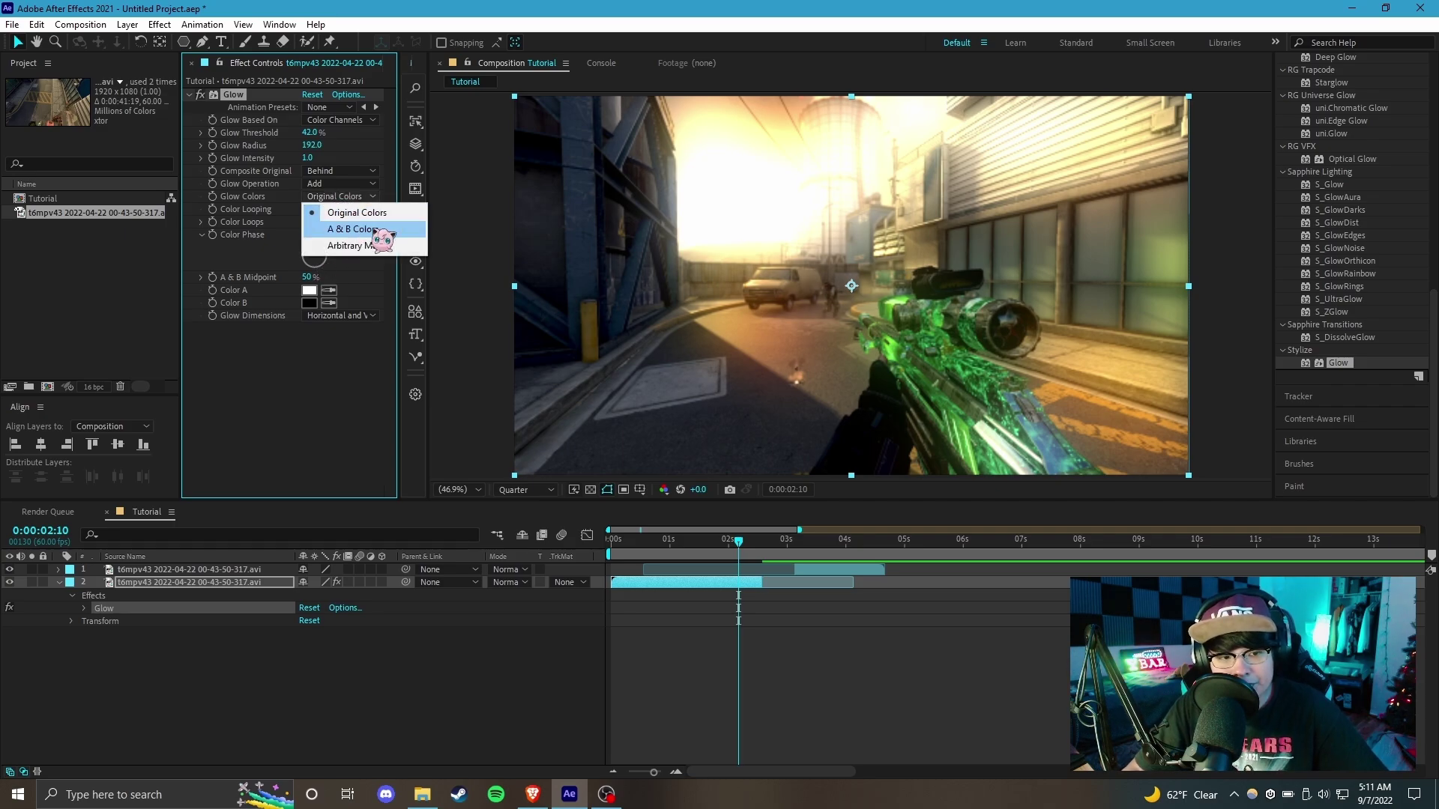
{"action": "left_click", "coordinate": [352, 229]}
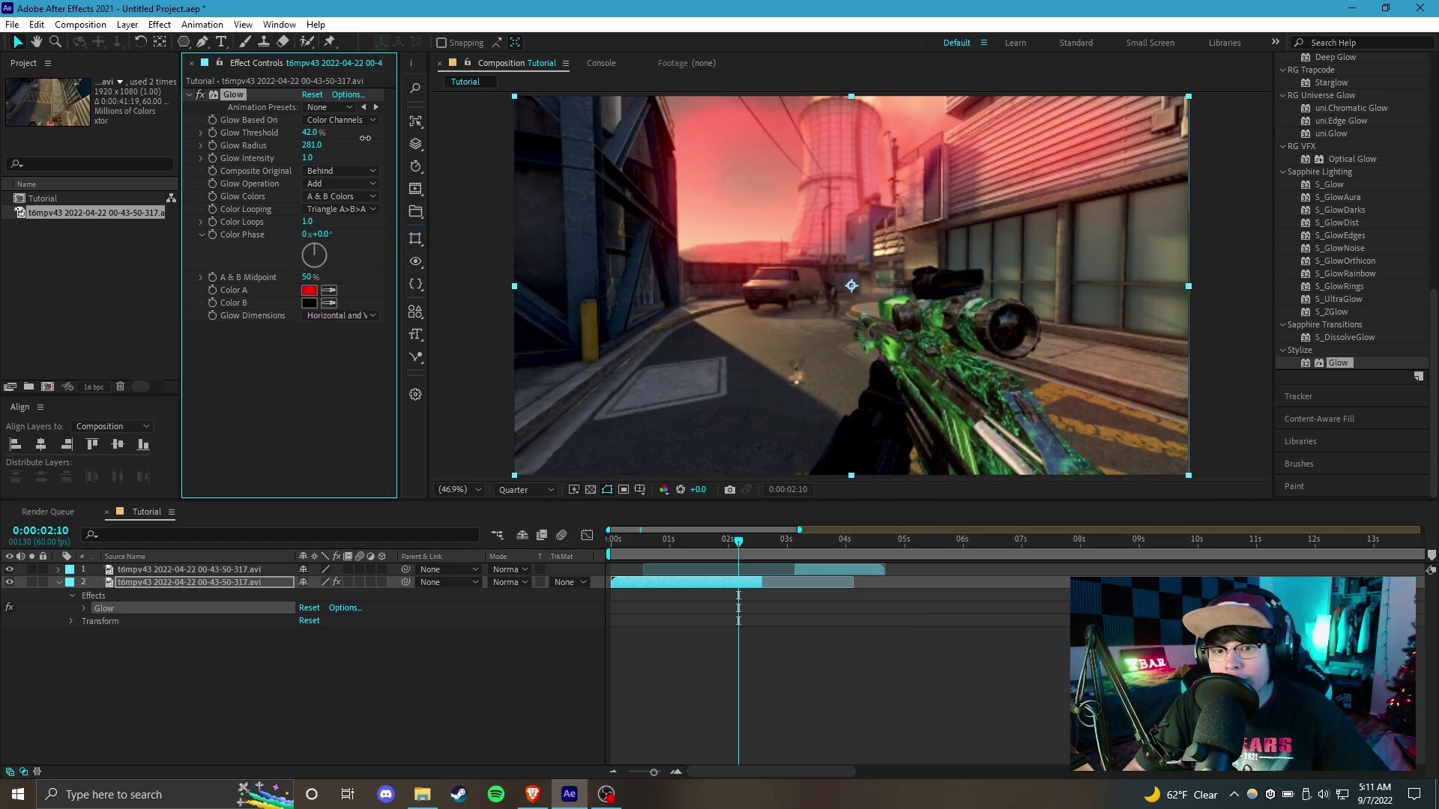
{"action": "left_click_drag", "start_coordinate": [308, 158], "coordinate": [343, 150]}
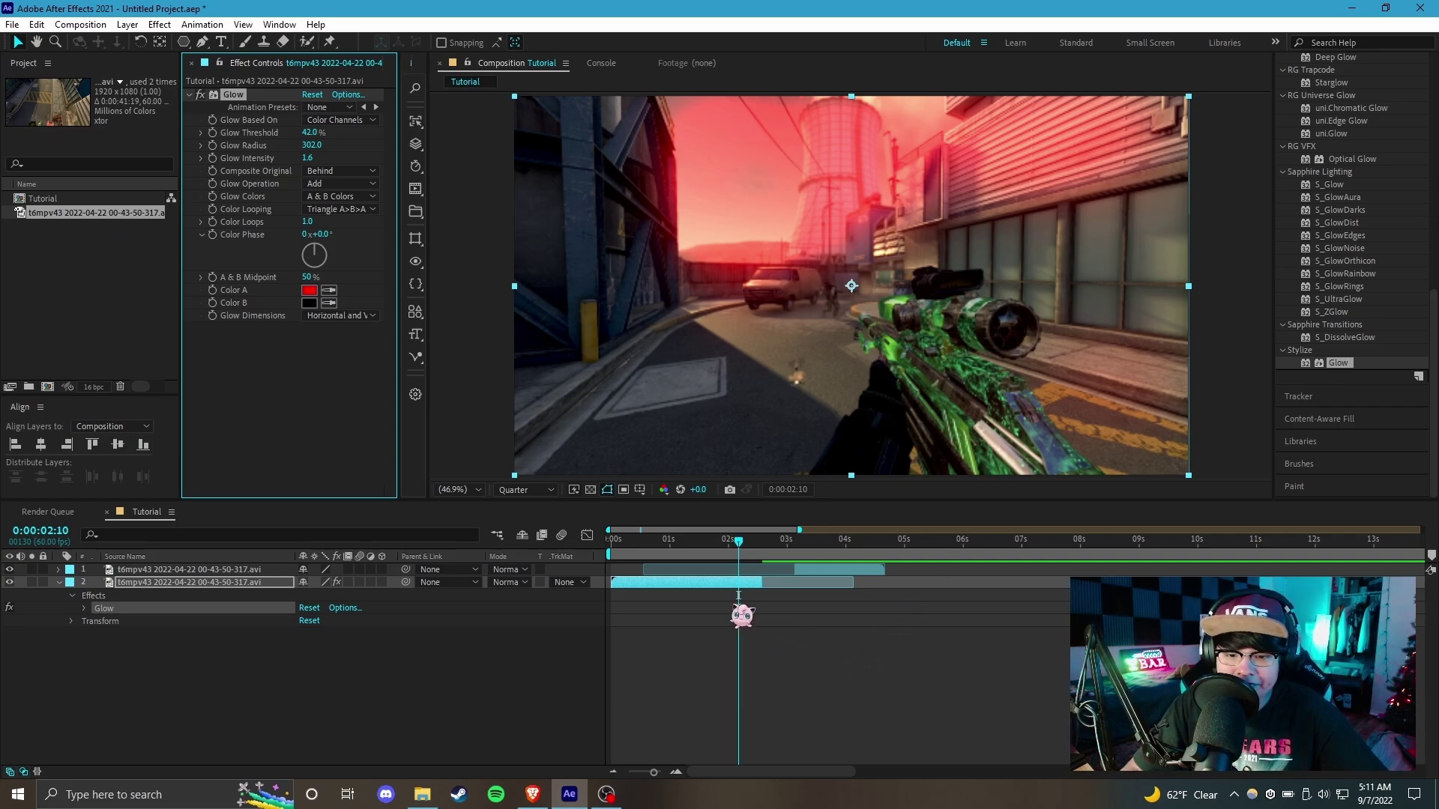
Reselect the second gameplay clip and scrub ahead to check the glow flash.
{"action": "left_click", "coordinate": [779, 678]}
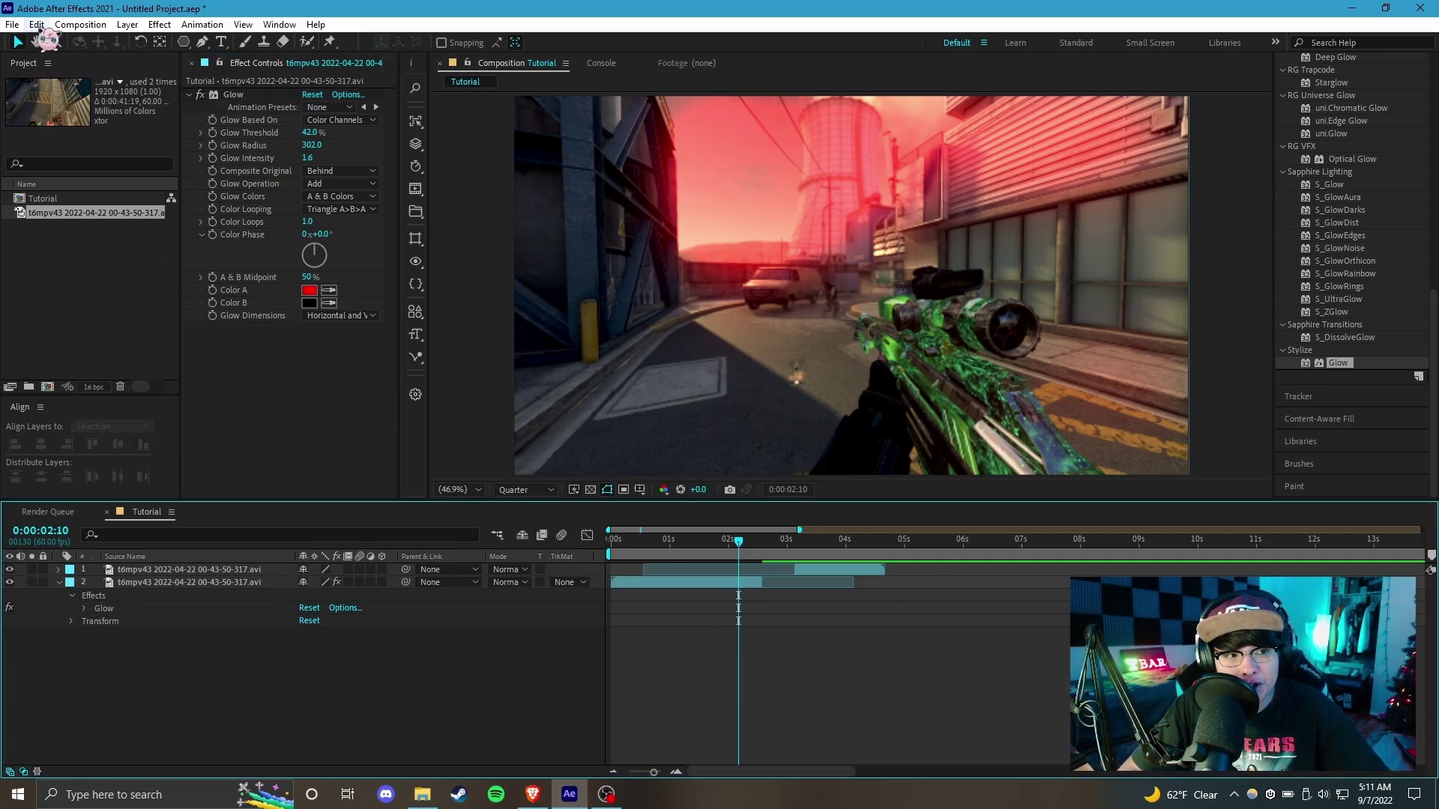
{"action": "left_click", "coordinate": [739, 584]}
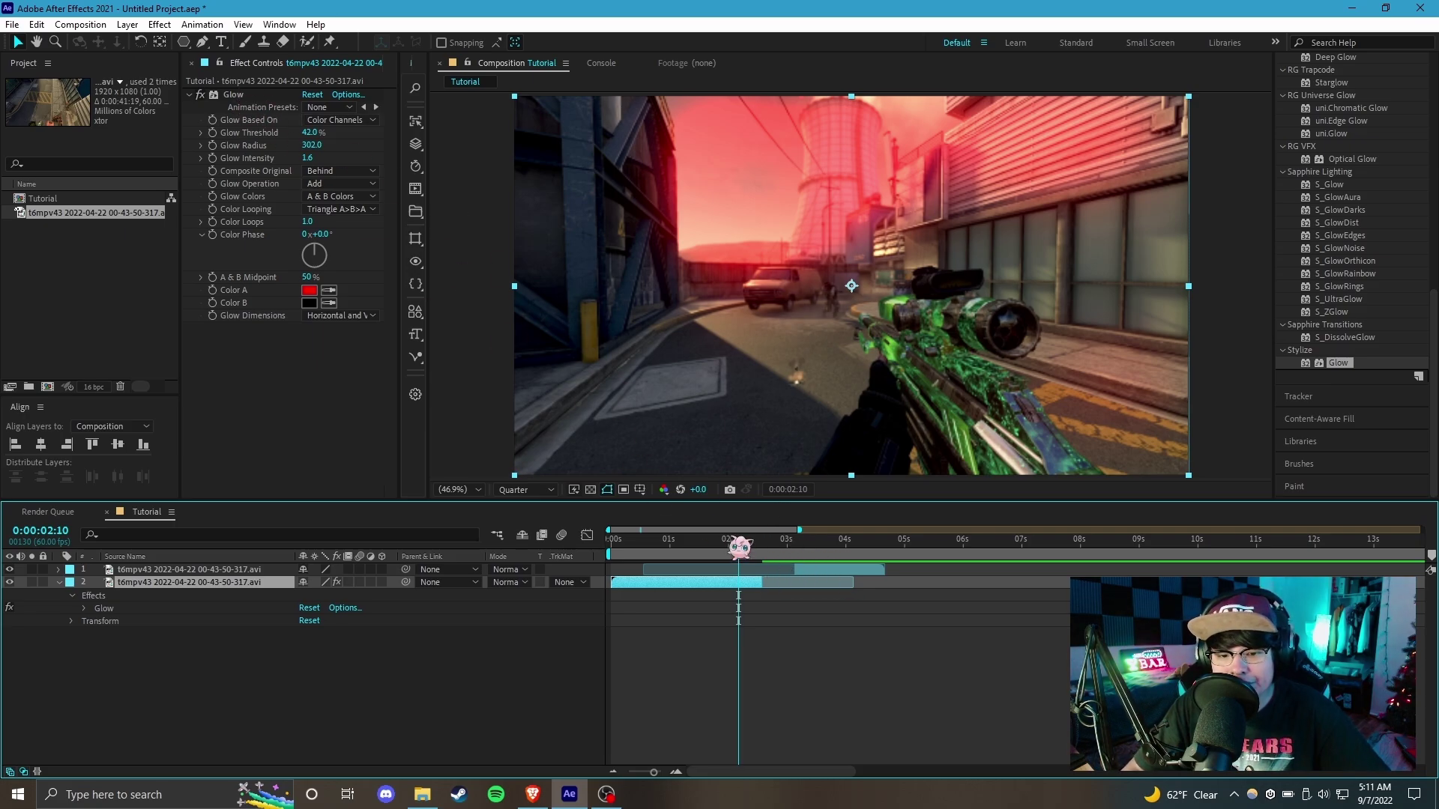
{"action": "left_click_drag", "start_coordinate": [740, 545], "coordinate": [832, 544]}
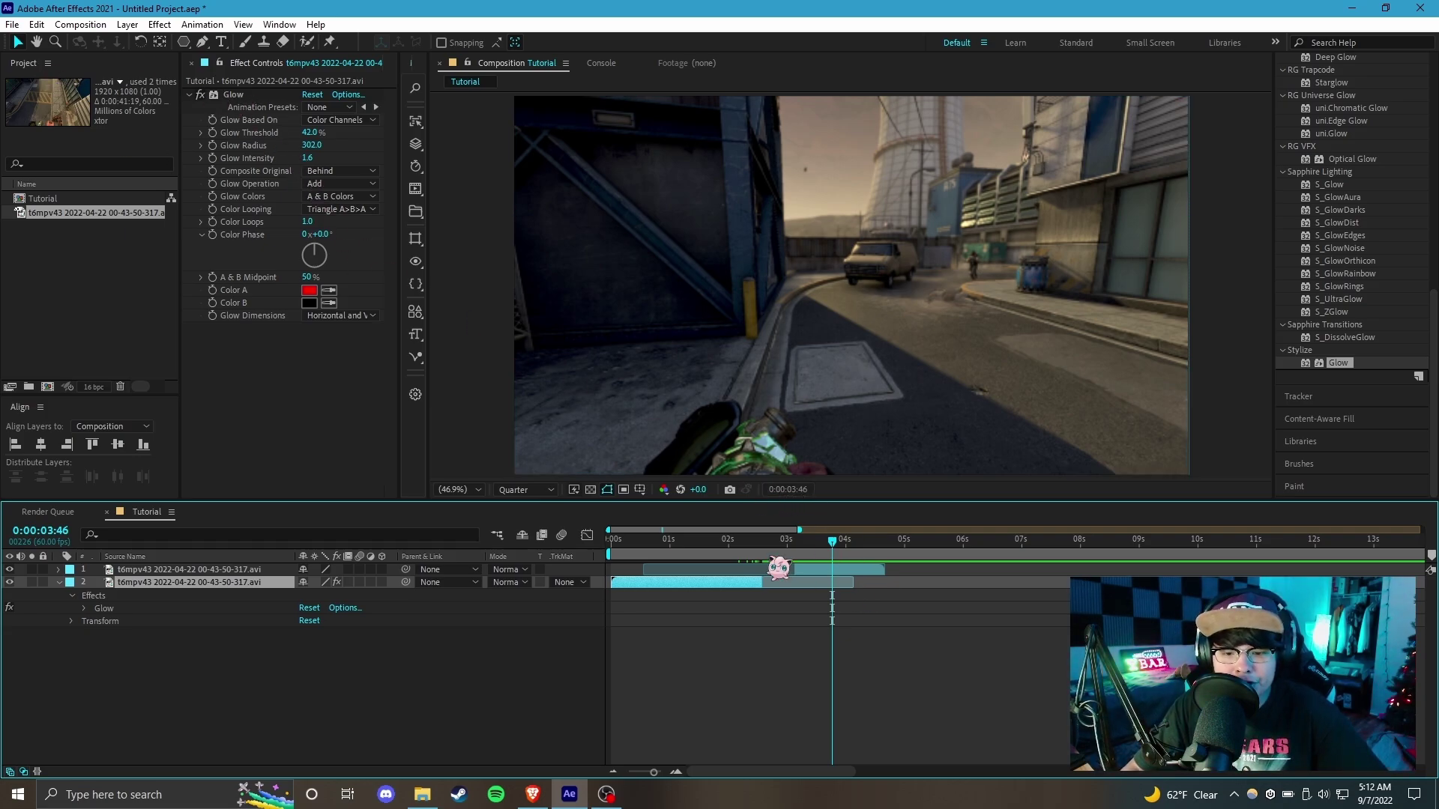
{"action": "left_click", "coordinate": [736, 542]}
{"action": "left_click", "coordinate": [244, 95]}
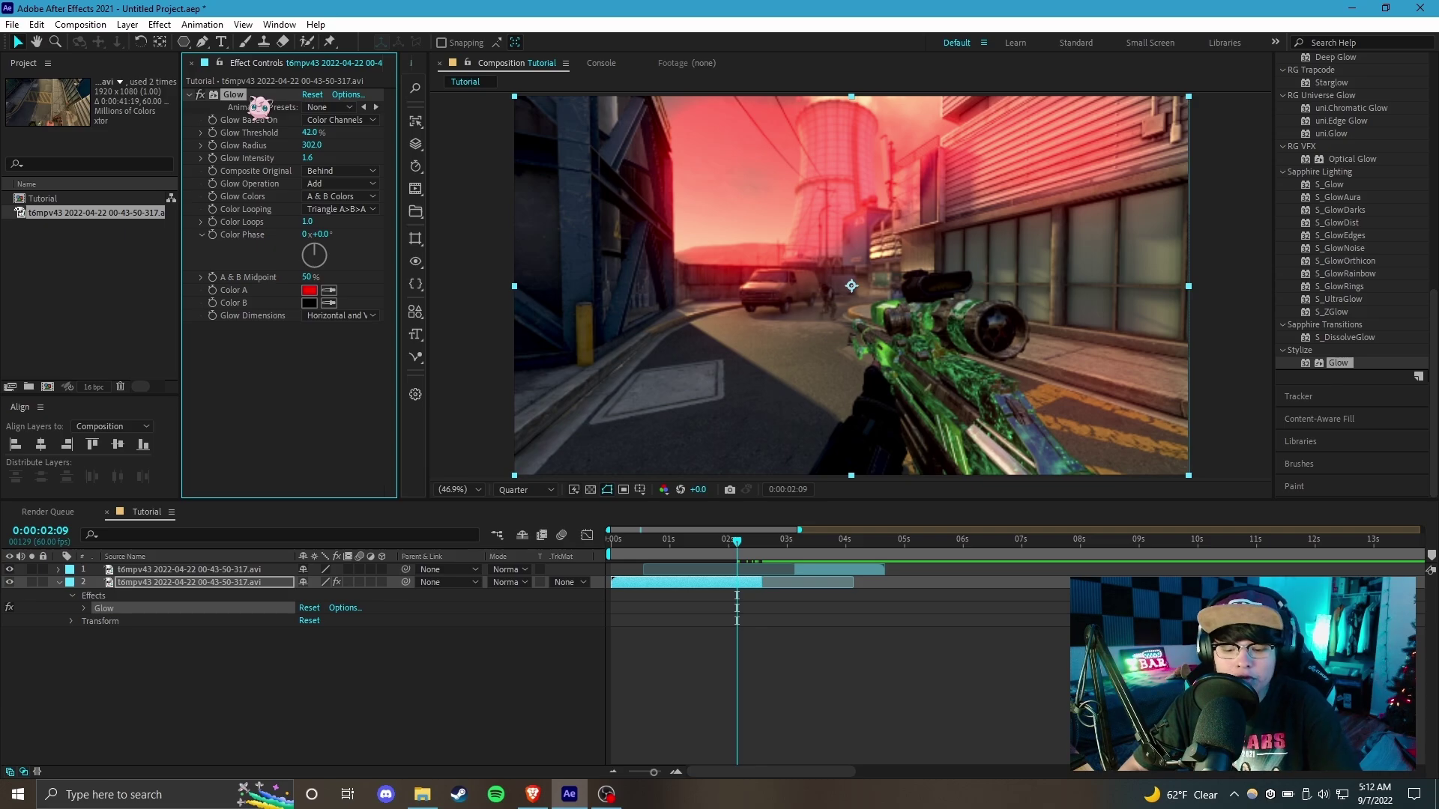
Delete the clip's Glow and add one adjustment layer, removing an accidental extra one.
{"action": "key", "text": "Delete"}
{"action": "left_click", "coordinate": [128, 25]}
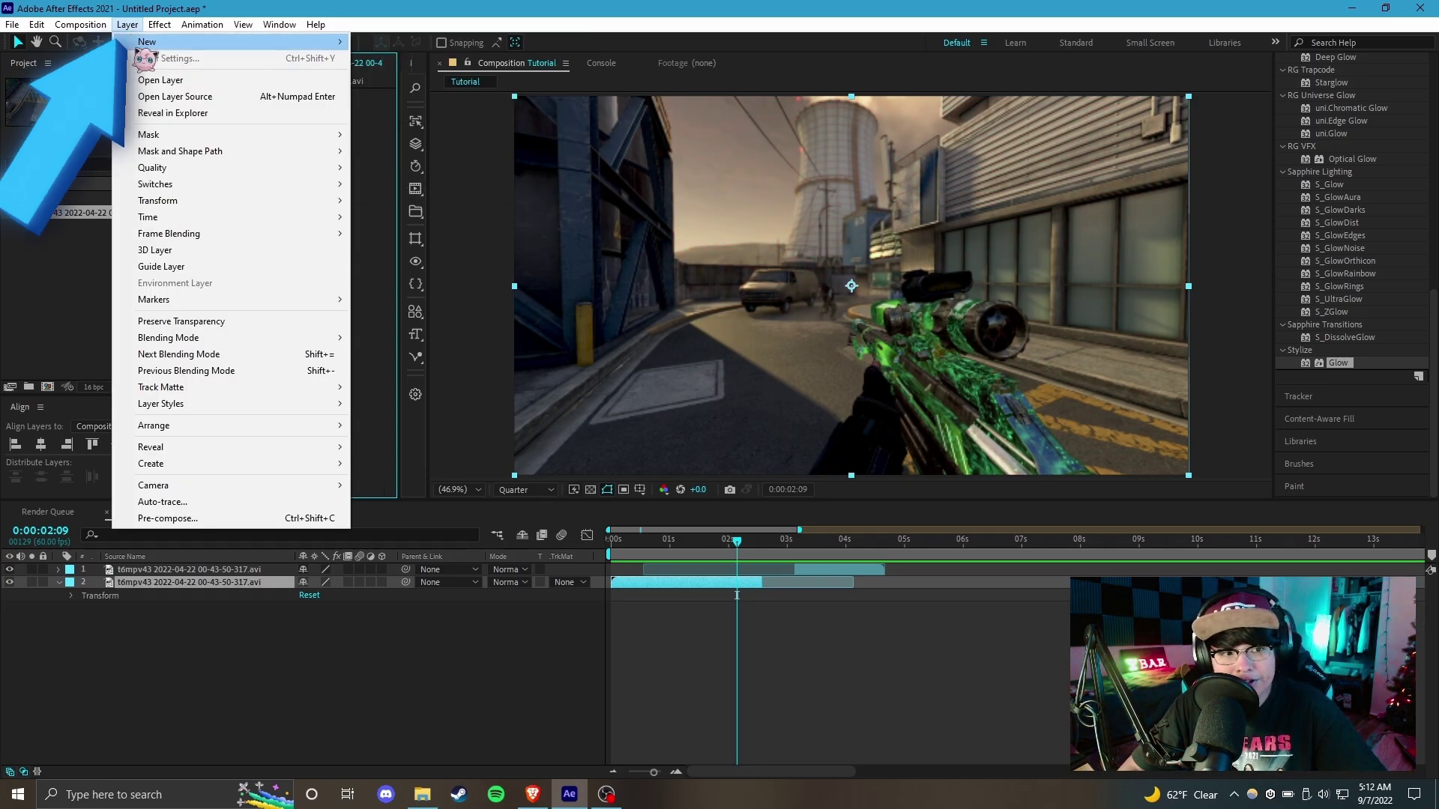
{"action": "mouse_move", "coordinate": [161, 43]}
{"action": "left_click", "coordinate": [457, 141]}
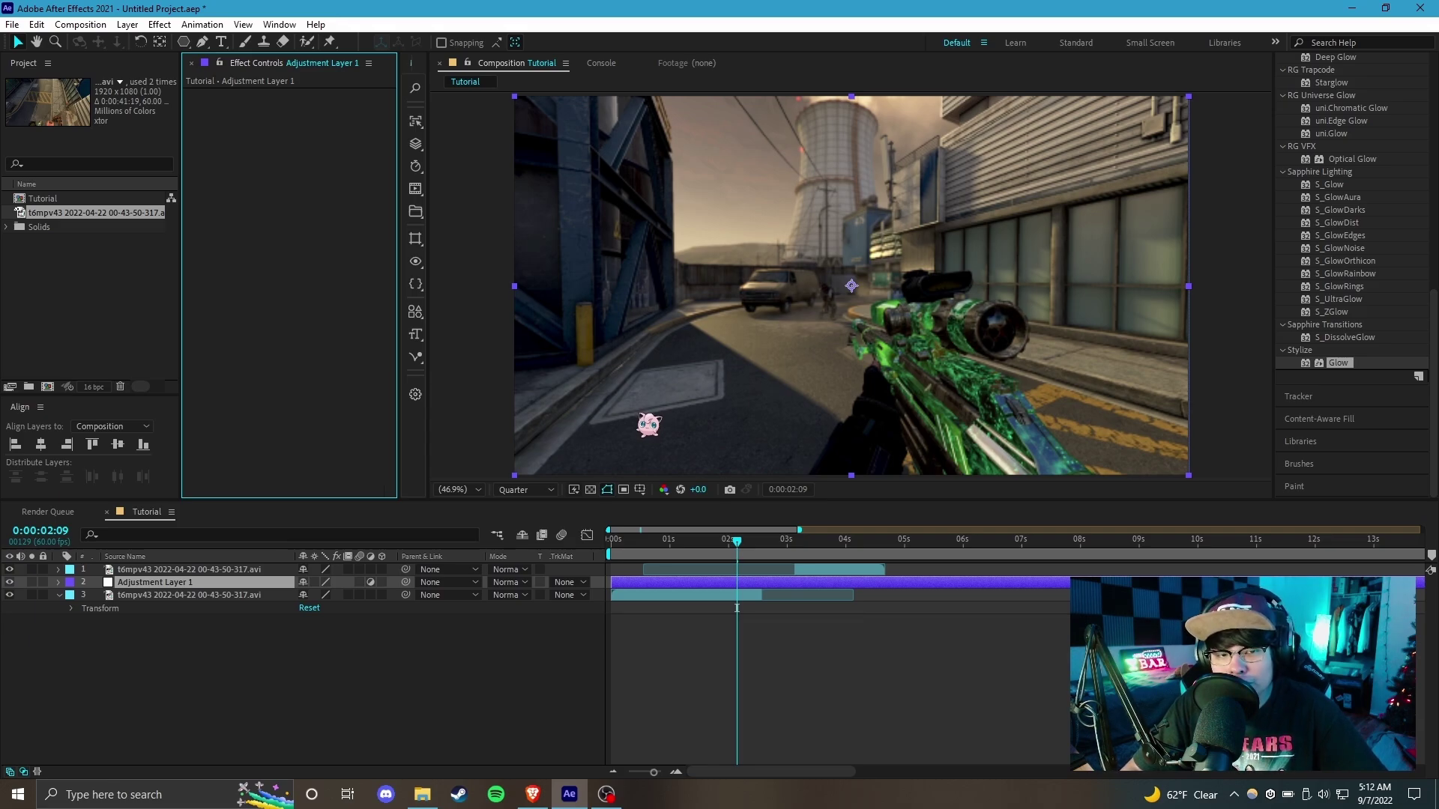
{"action": "key", "text": "ctrl+alt+y"}
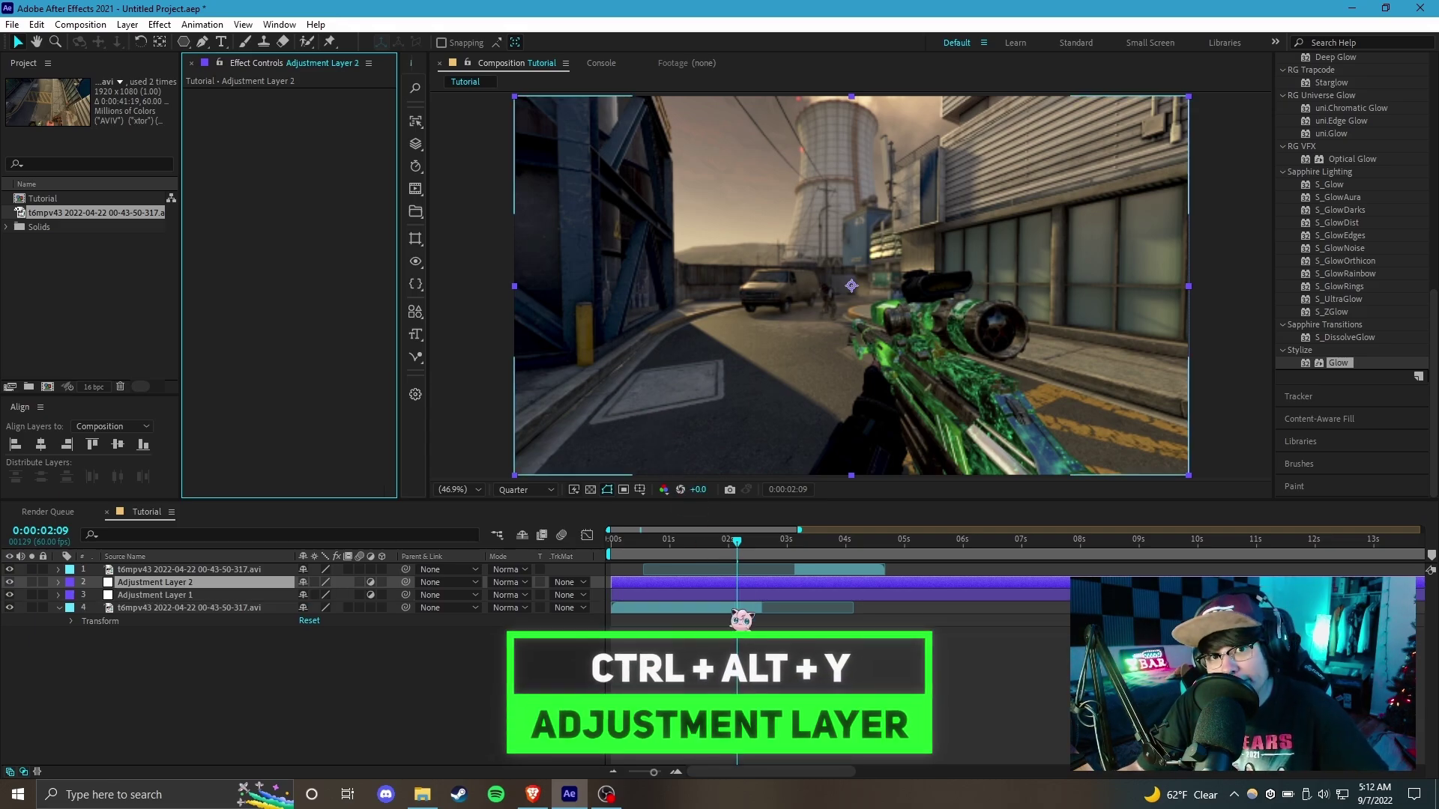
{"action": "left_click", "coordinate": [760, 585]}
{"action": "key", "text": "Delete"}
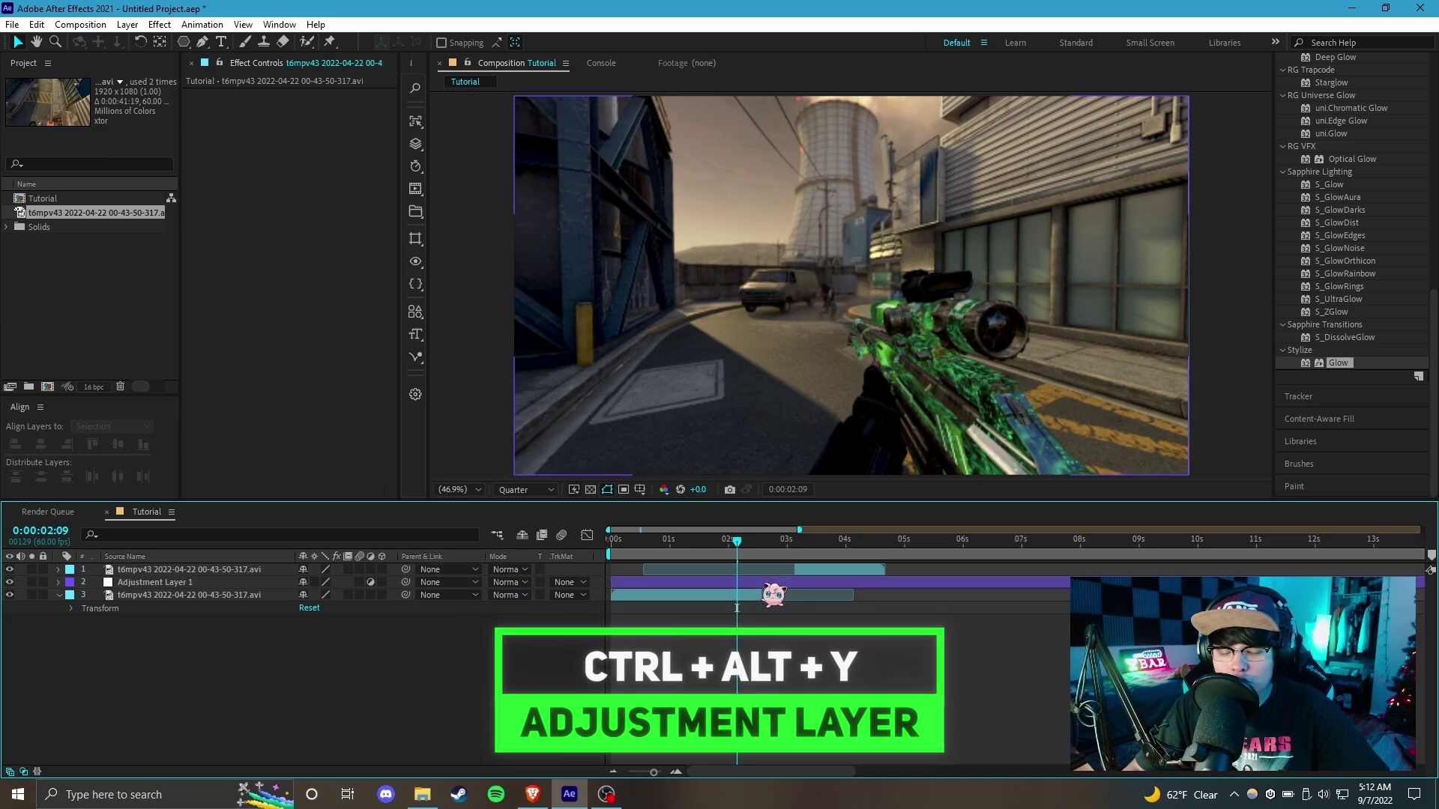
Apply Glow to Adjustment Layer 1 and raise its Radius to 276.
{"action": "left_click", "coordinate": [745, 585]}
{"action": "left_click_drag", "start_coordinate": [738, 542], "coordinate": [716, 540]}
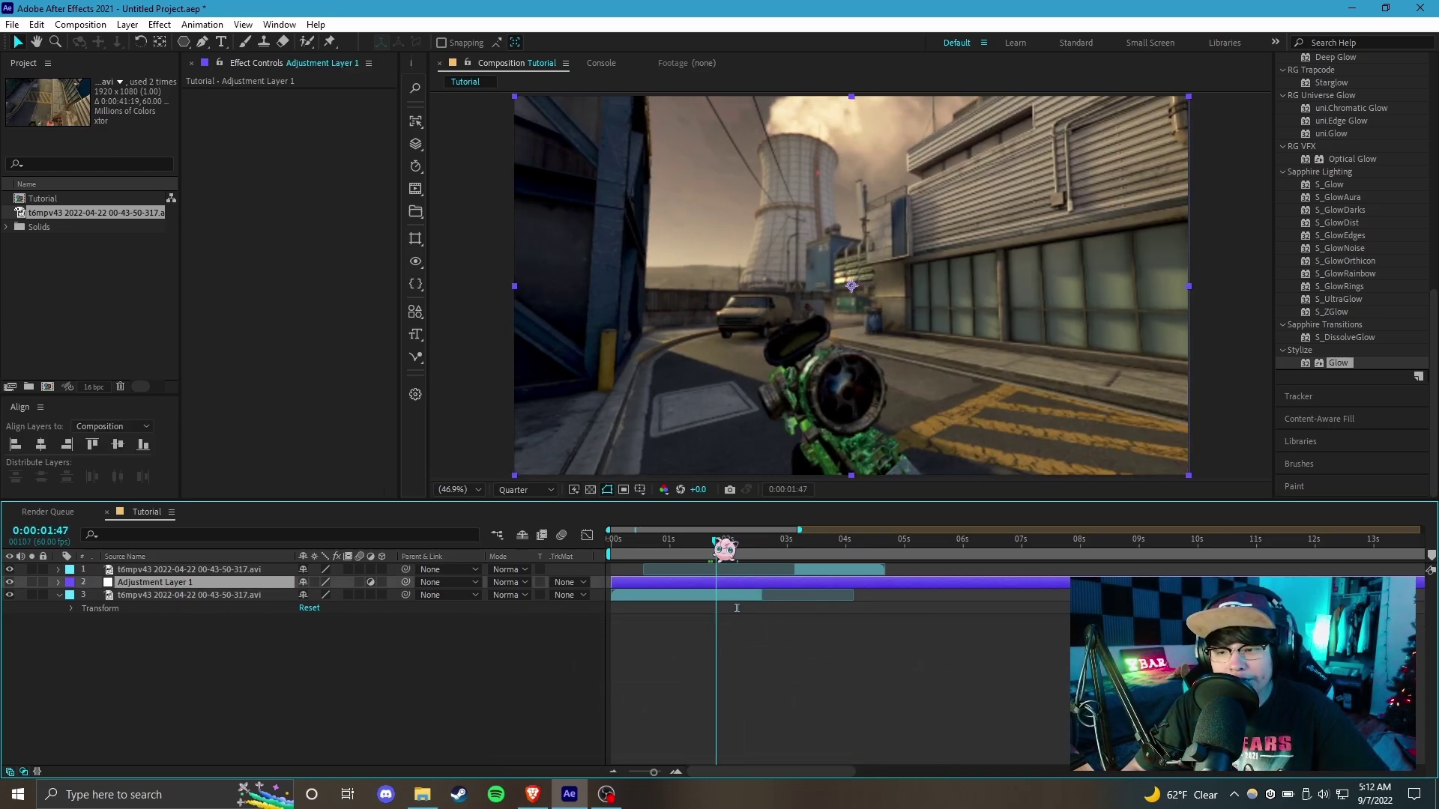
{"action": "left_click_drag", "start_coordinate": [1337, 363], "coordinate": [781, 588]}
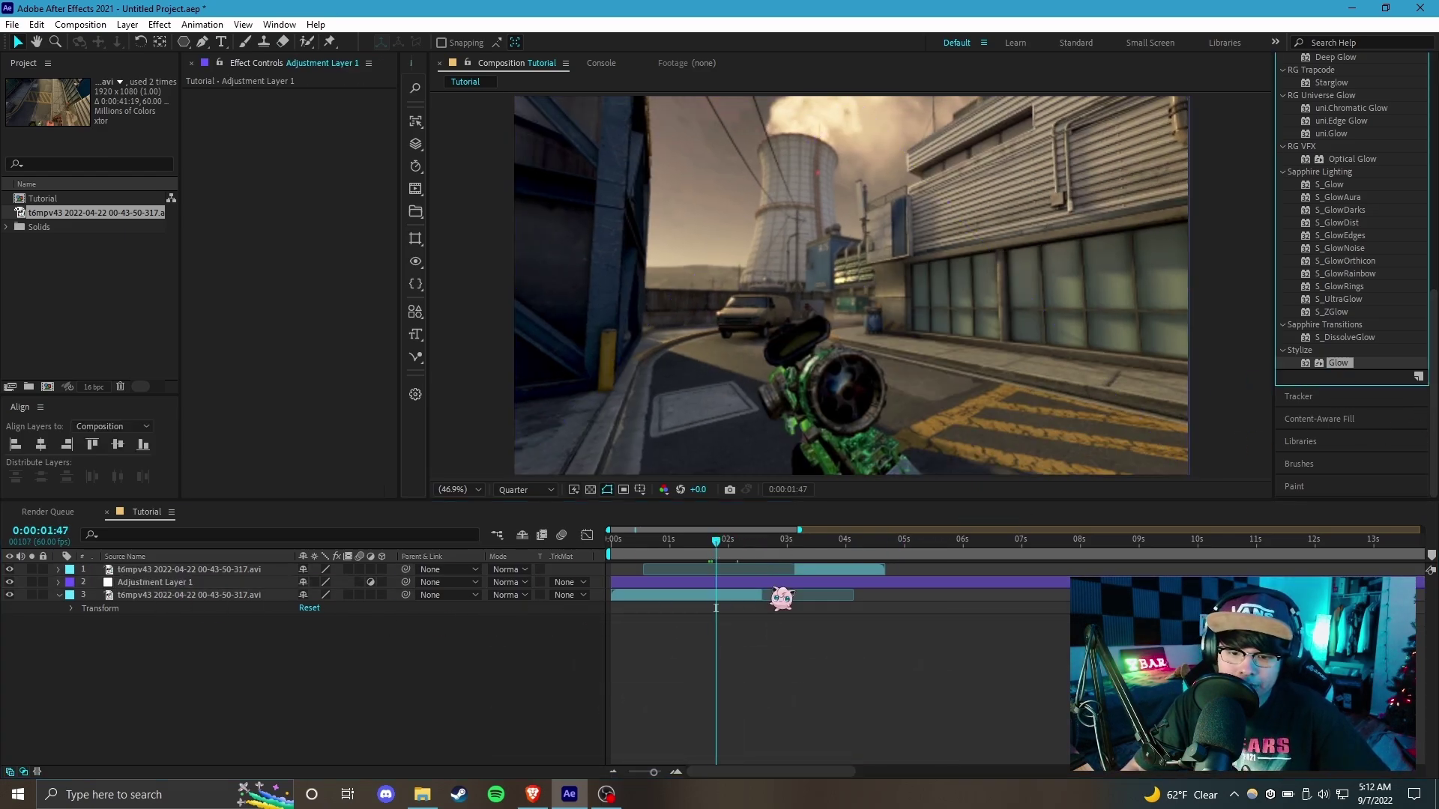
{"action": "left_click_drag", "start_coordinate": [309, 144], "coordinate": [311, 184]}
Move the top clip below the adjustment layer and preview the composition.
{"action": "left_click_drag", "start_coordinate": [731, 545], "coordinate": [701, 580]}
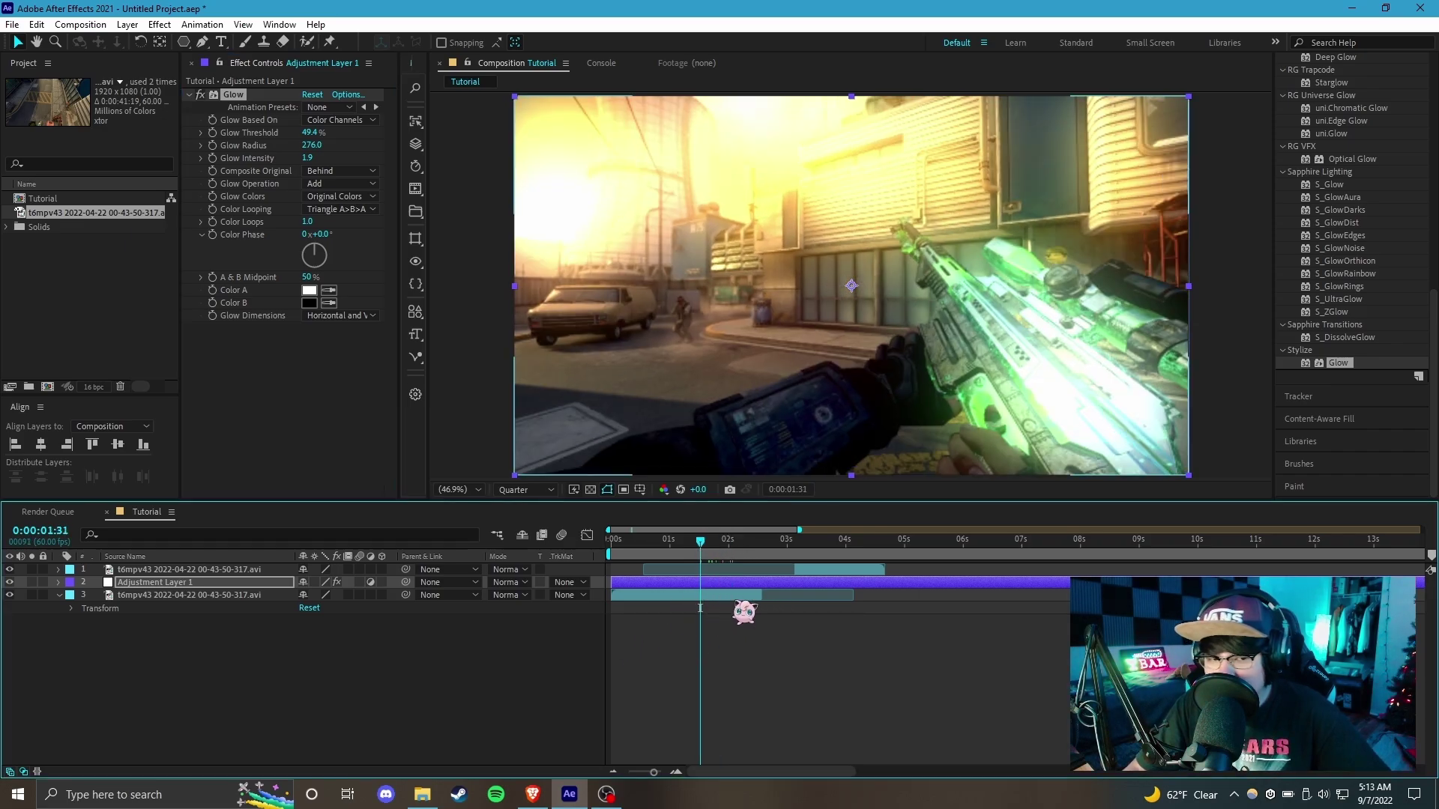
{"action": "left_click", "coordinate": [738, 597]}
{"action": "key", "text": "space"}
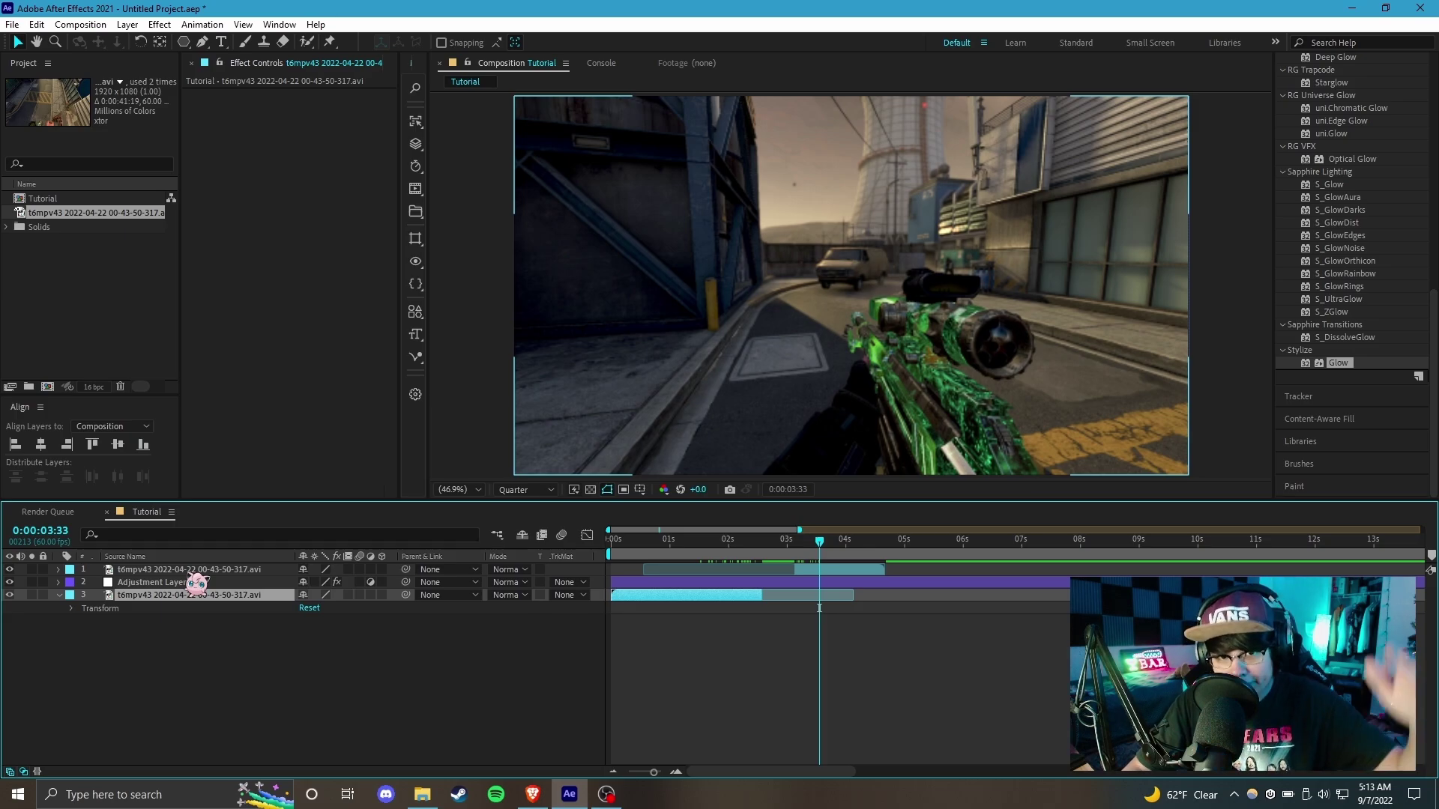
{"action": "left_click_drag", "start_coordinate": [191, 572], "coordinate": [225, 594]}
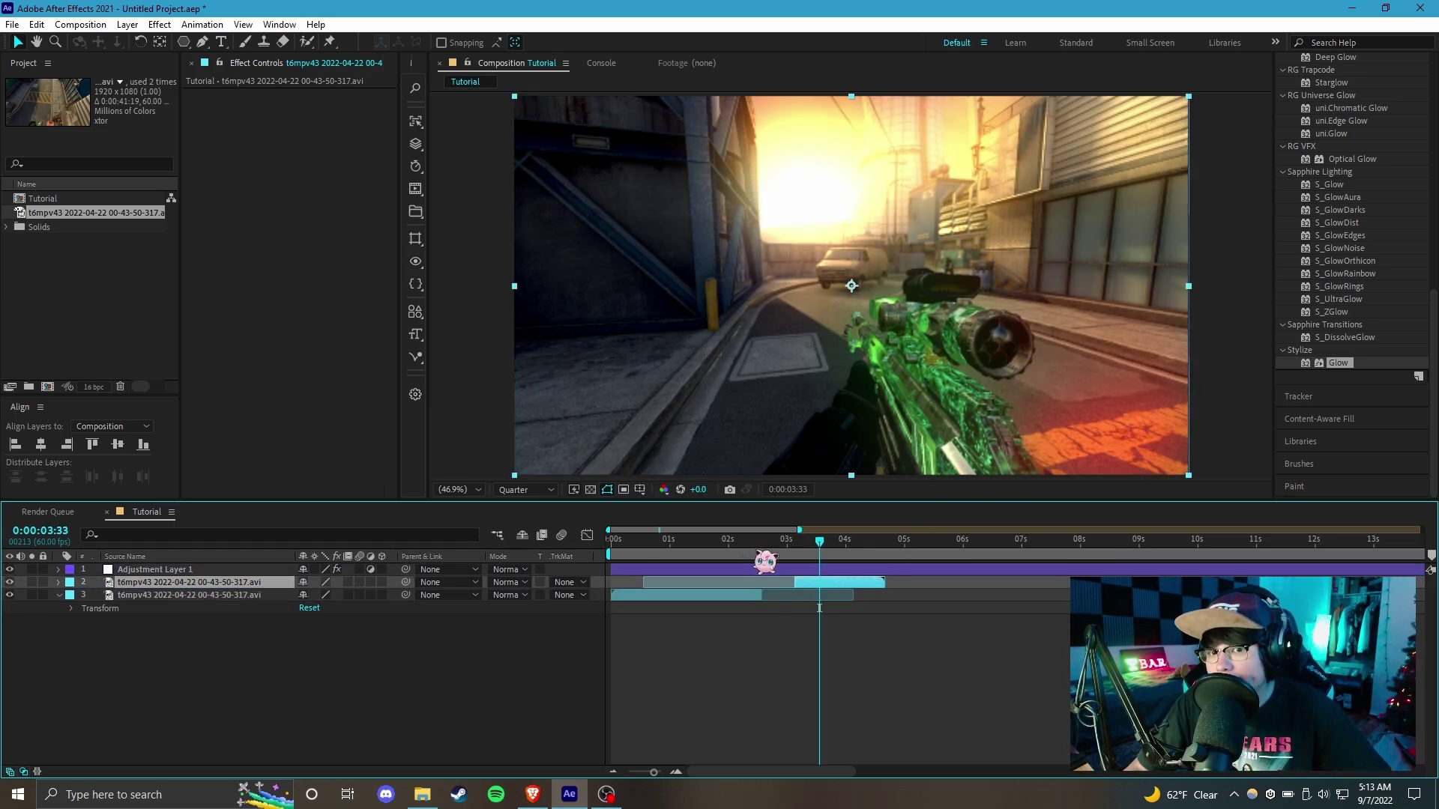
{"action": "key", "text": "space"}
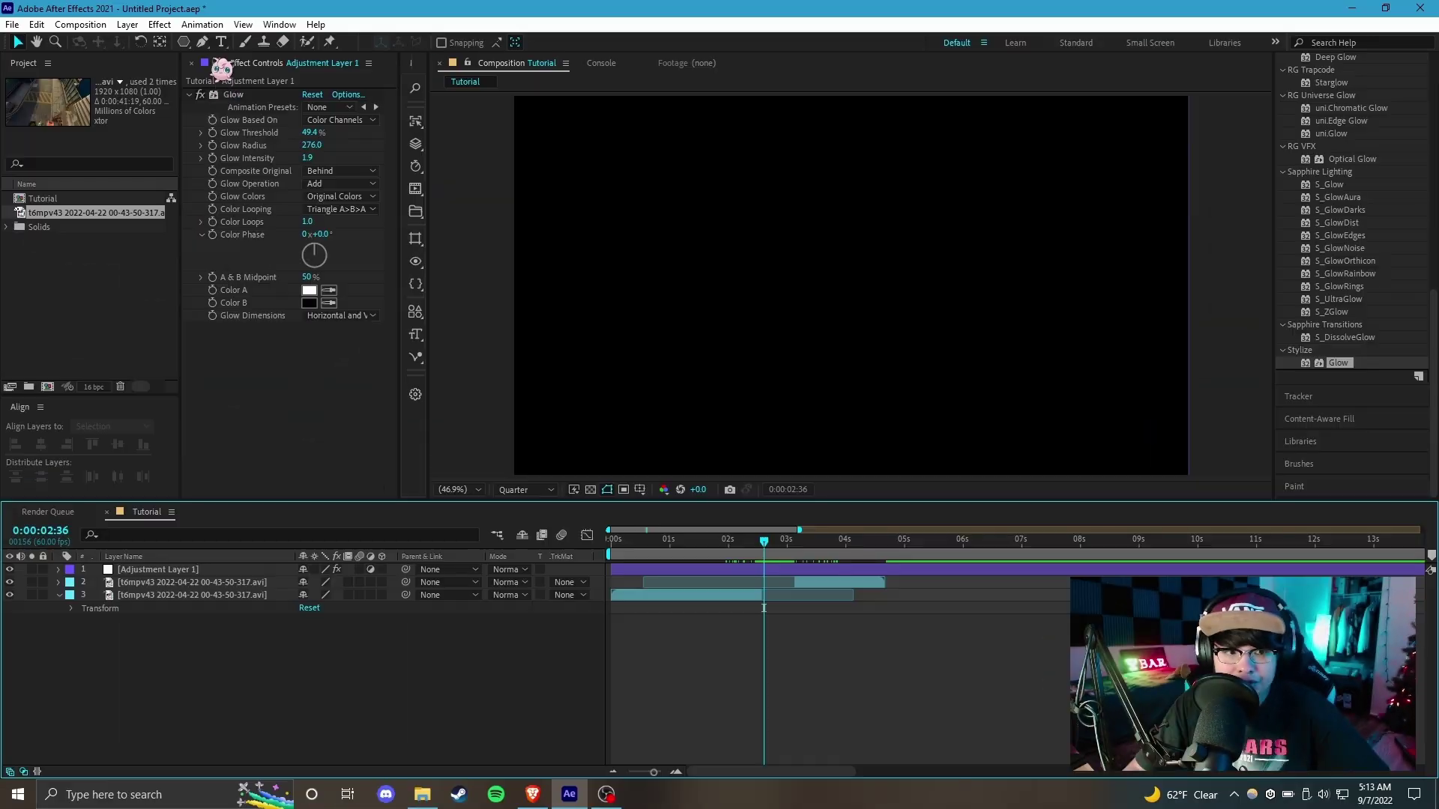
Add a text layer reading 'title' in the frame.
{"action": "left_click", "coordinate": [221, 42]}
{"action": "left_click", "coordinate": [753, 301]}
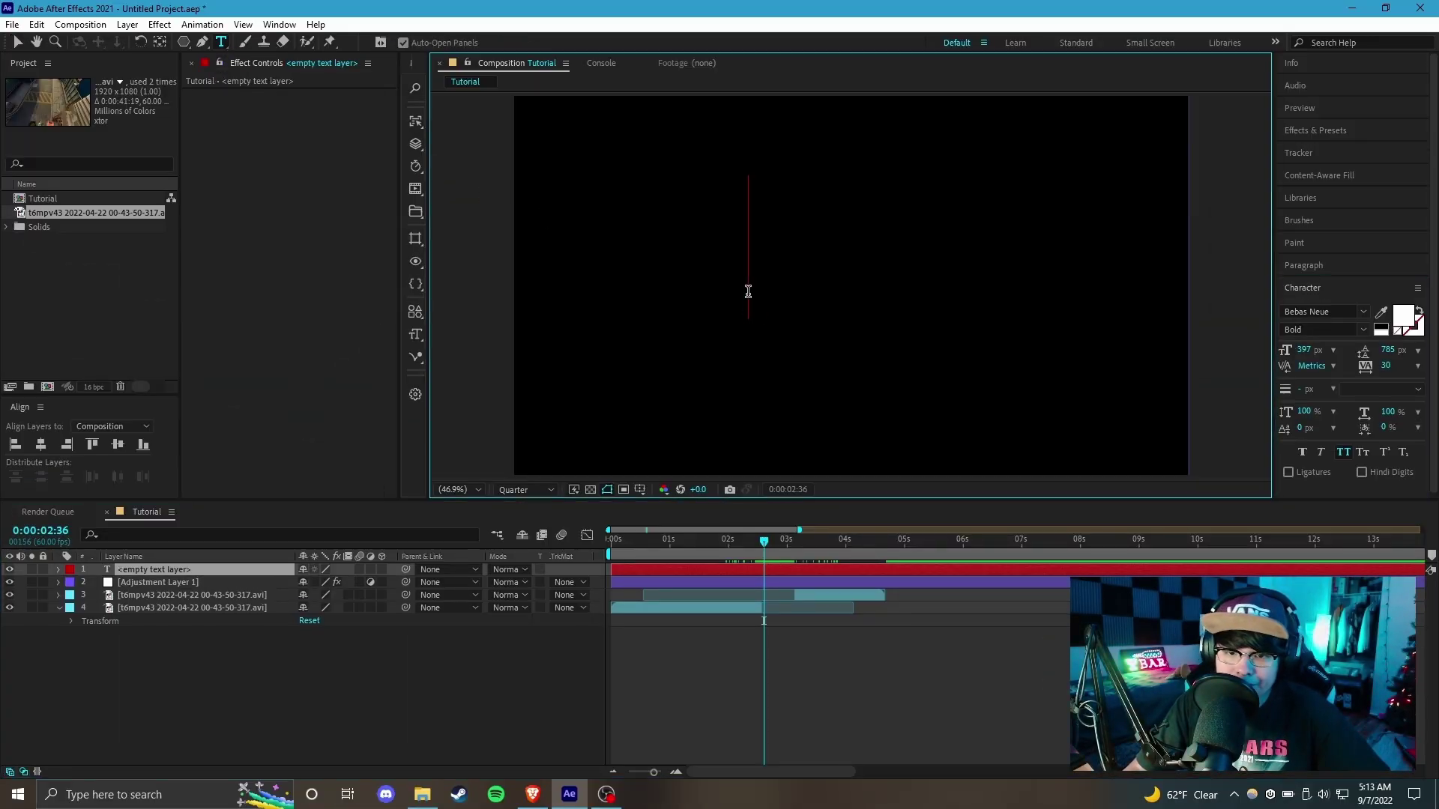
{"action": "type", "text": "title"}
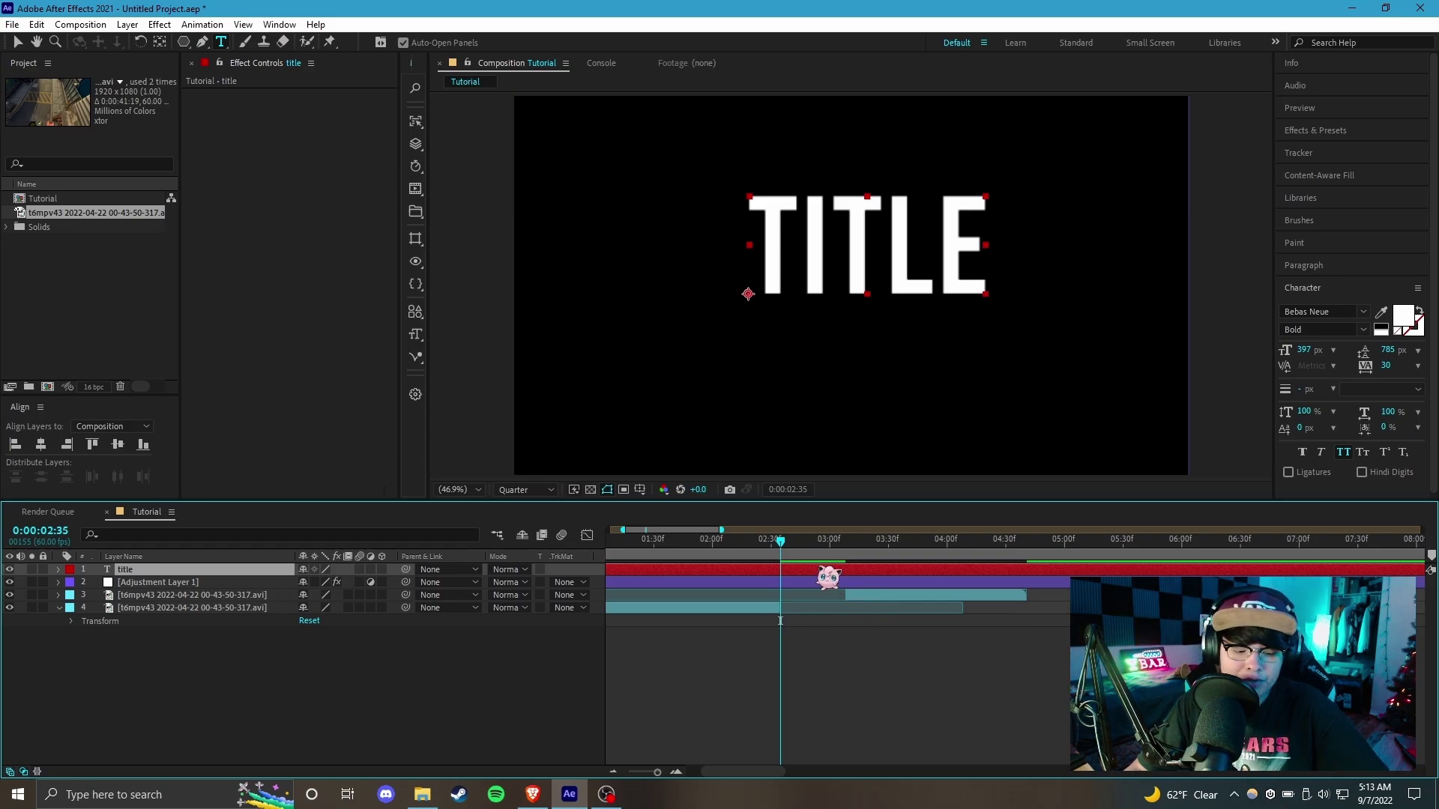
Trim the title to 2:35–3:08 by splitting and deleting the outer pieces, then place it under the adjustment layer.
{"action": "key", "text": "ctrl+shift+d"}
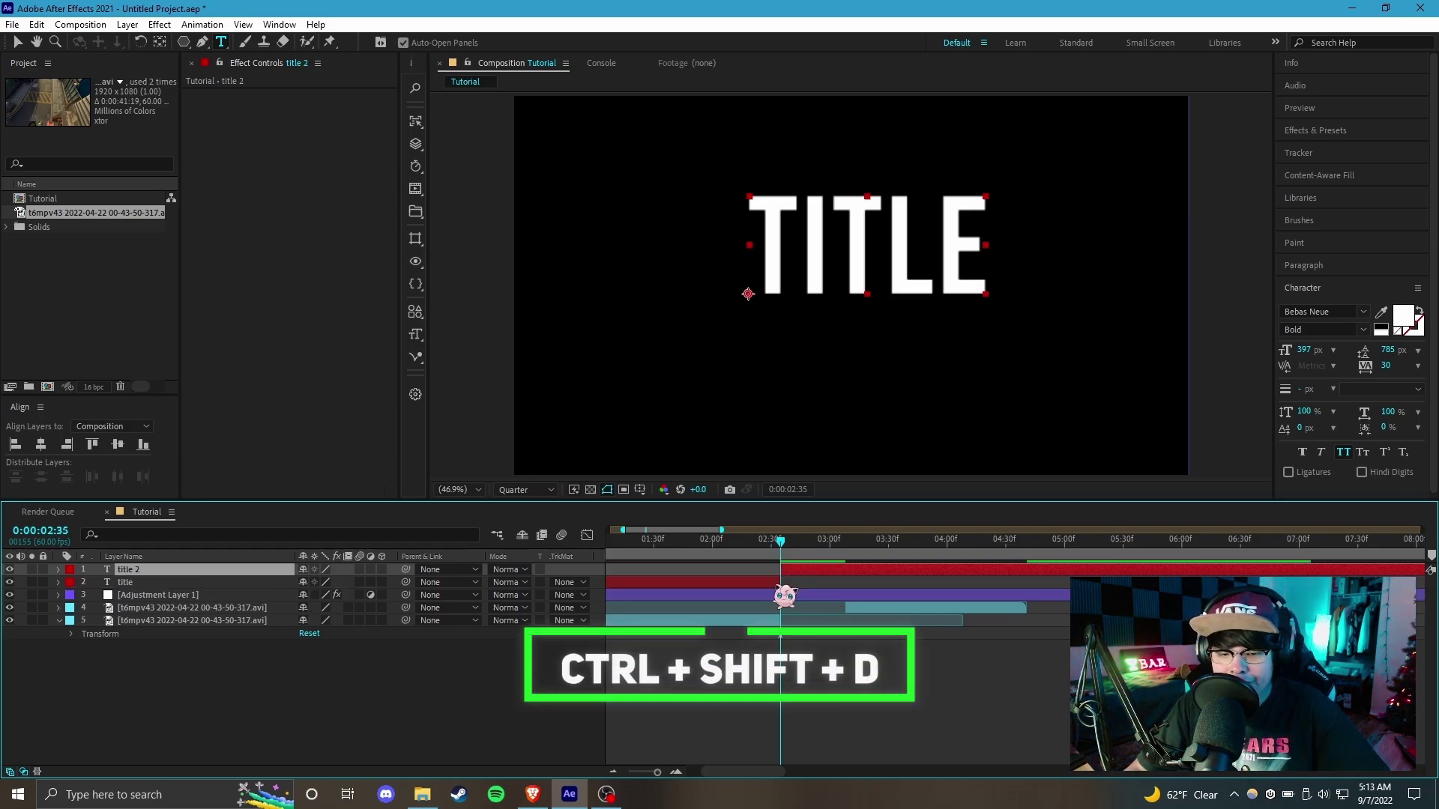
{"action": "left_click", "coordinate": [847, 541]}
{"action": "key", "text": "ctrl+shift+d"}
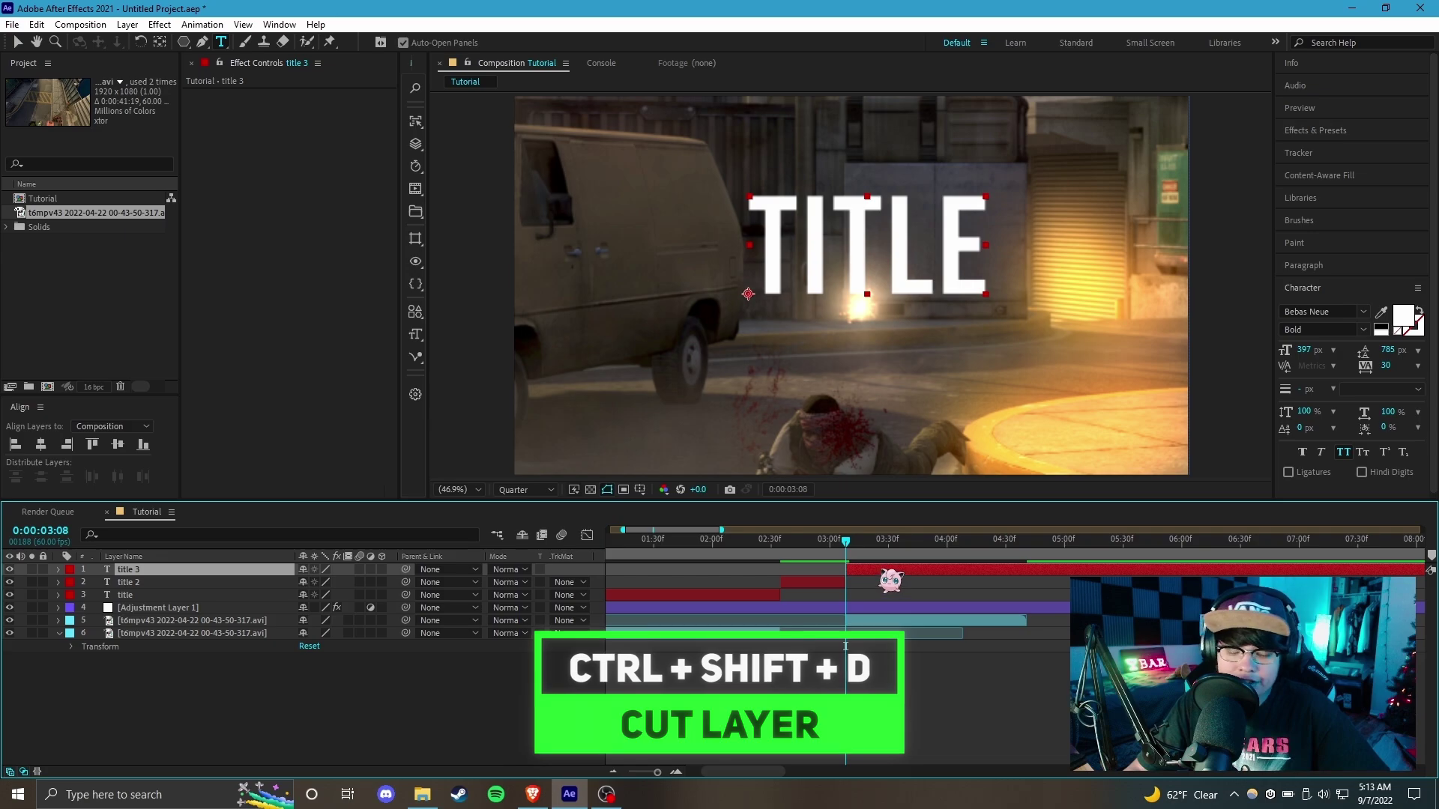
{"action": "key", "text": "Delete"}
{"action": "left_click", "coordinate": [731, 584]}
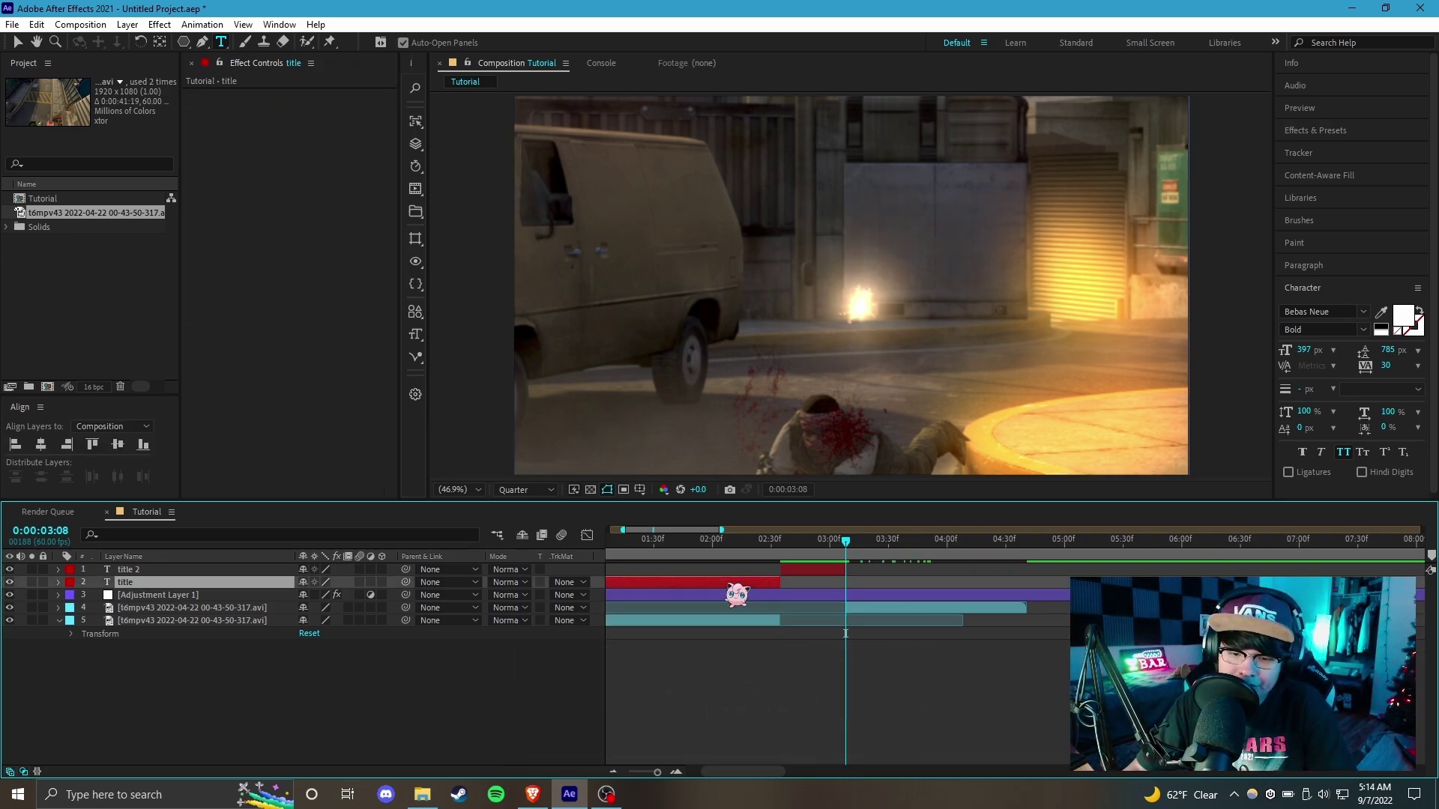
{"action": "key", "text": "Delete"}
{"action": "left_click", "coordinate": [815, 550]}
{"action": "left_click_drag", "start_coordinate": [218, 571], "coordinate": [214, 604]}
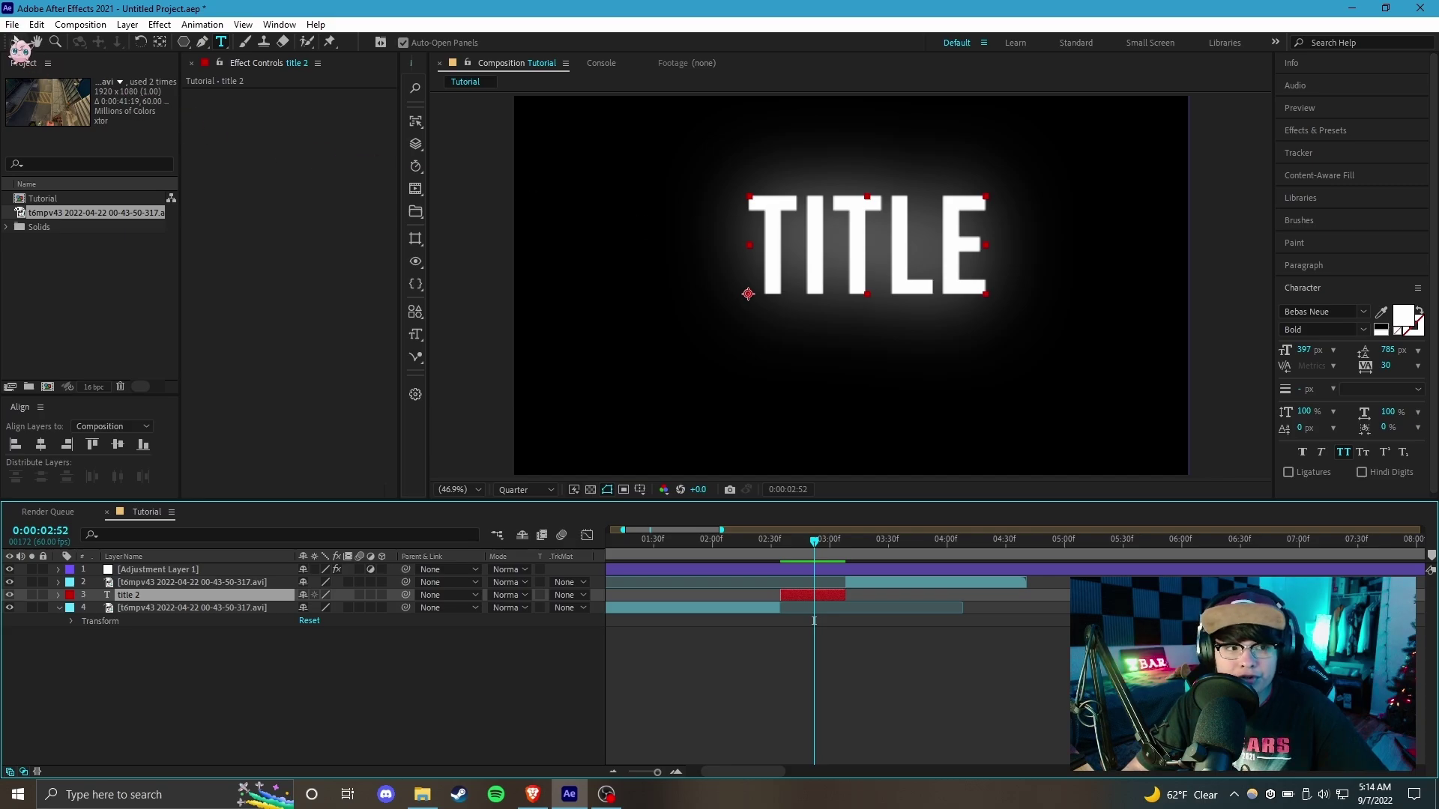
Move the TITLE text and centre it horizontally and vertically in the frame.
{"action": "left_click", "coordinate": [17, 42]}
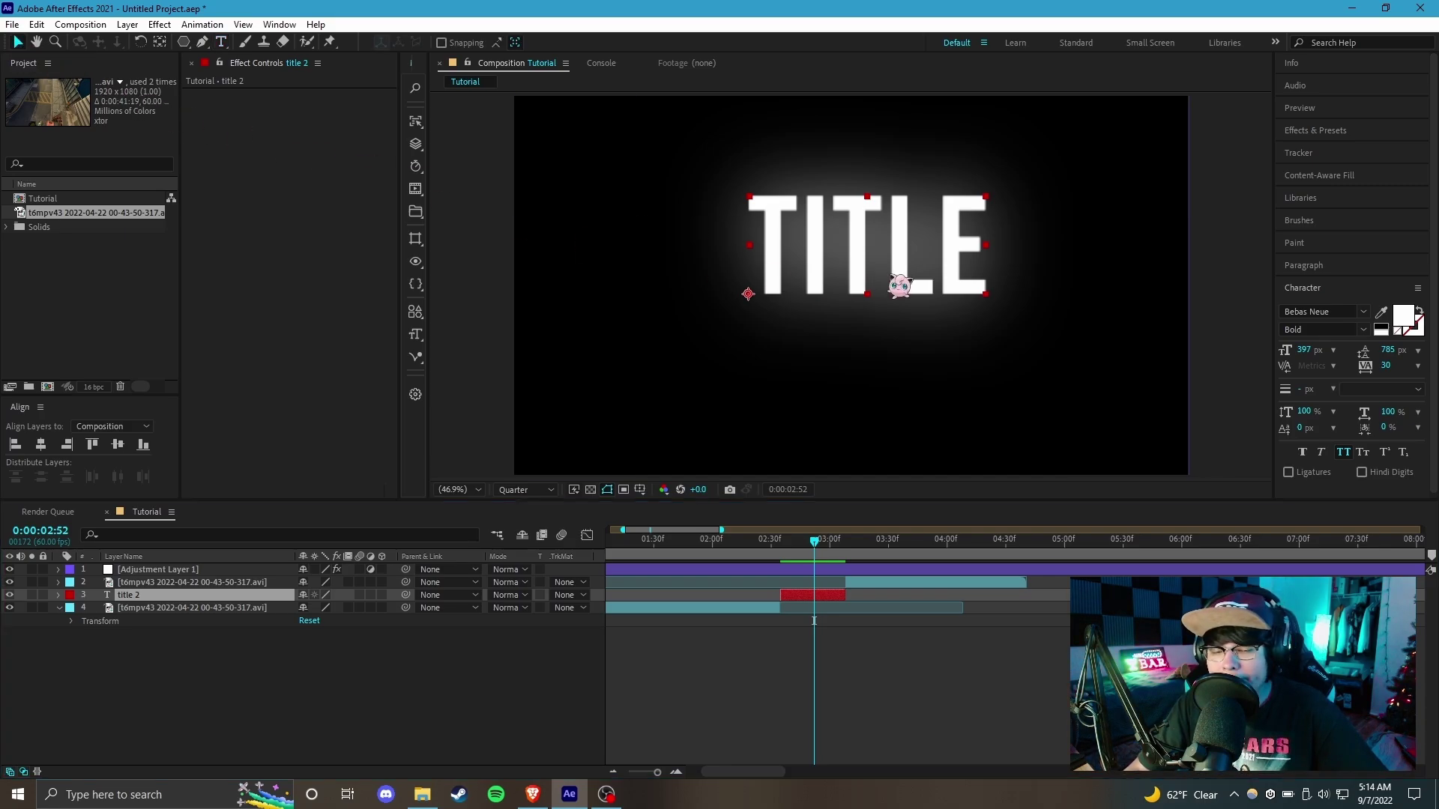
{"action": "left_click_drag", "start_coordinate": [884, 273], "coordinate": [852, 281]}
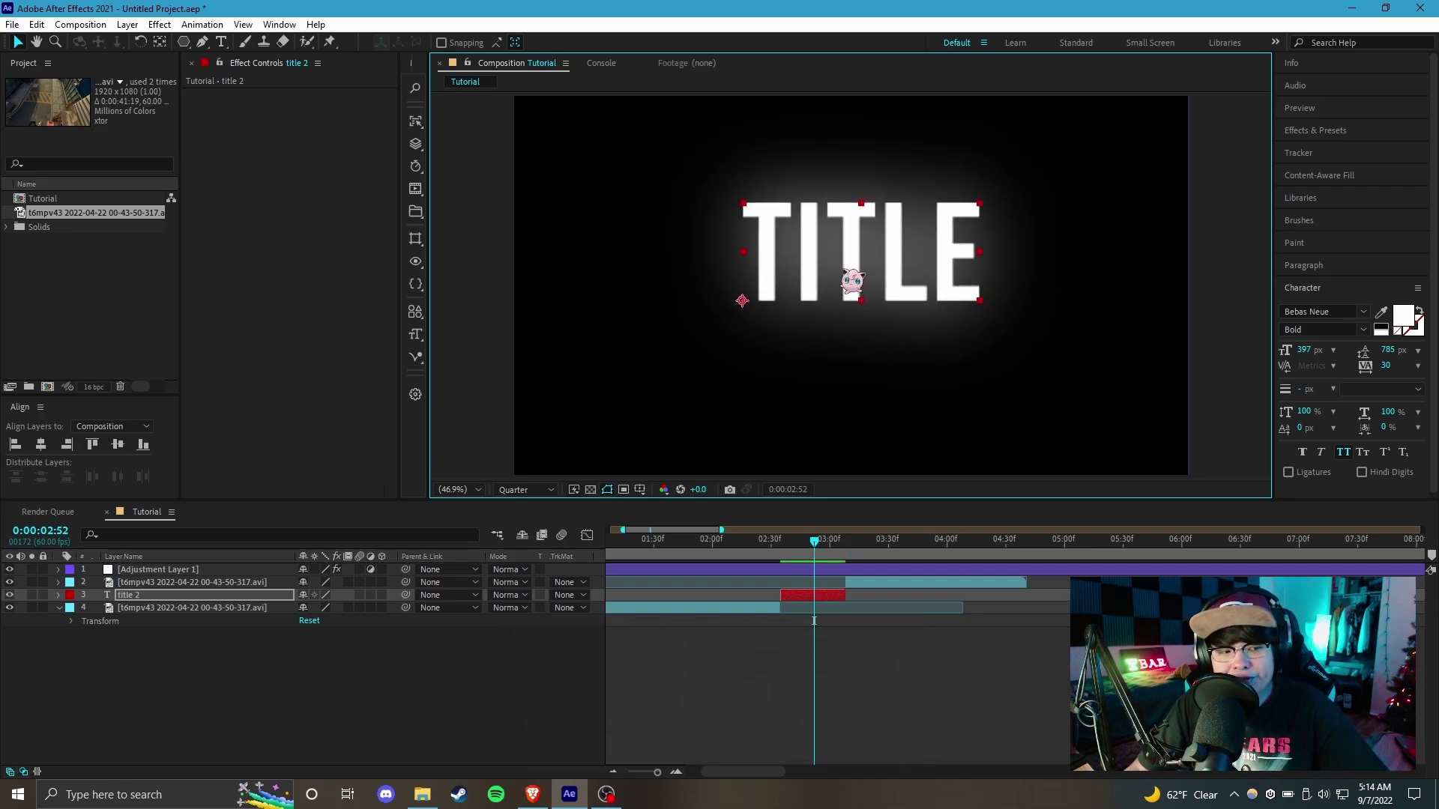
{"action": "left_click", "coordinate": [42, 447]}
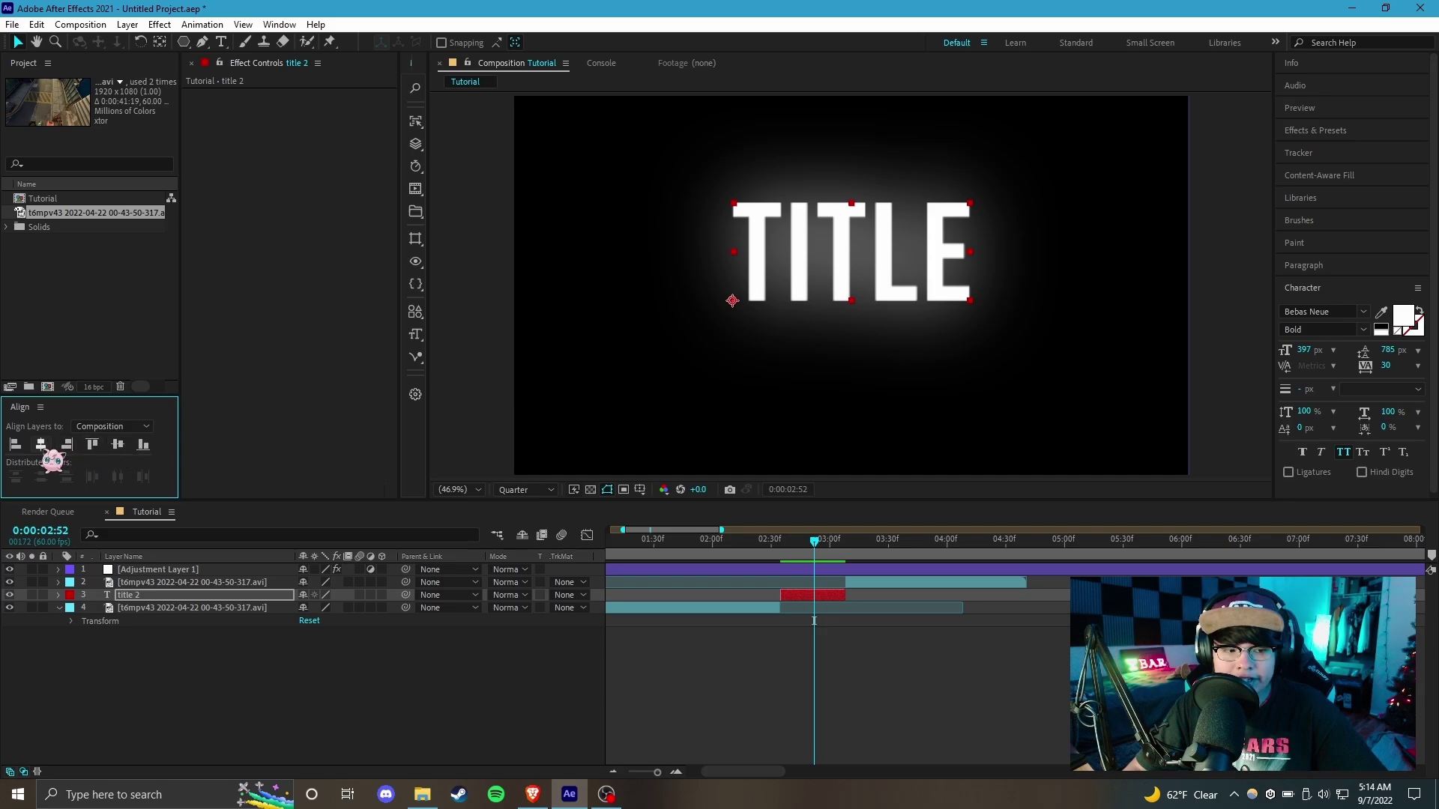
{"action": "left_click", "coordinate": [118, 445]}
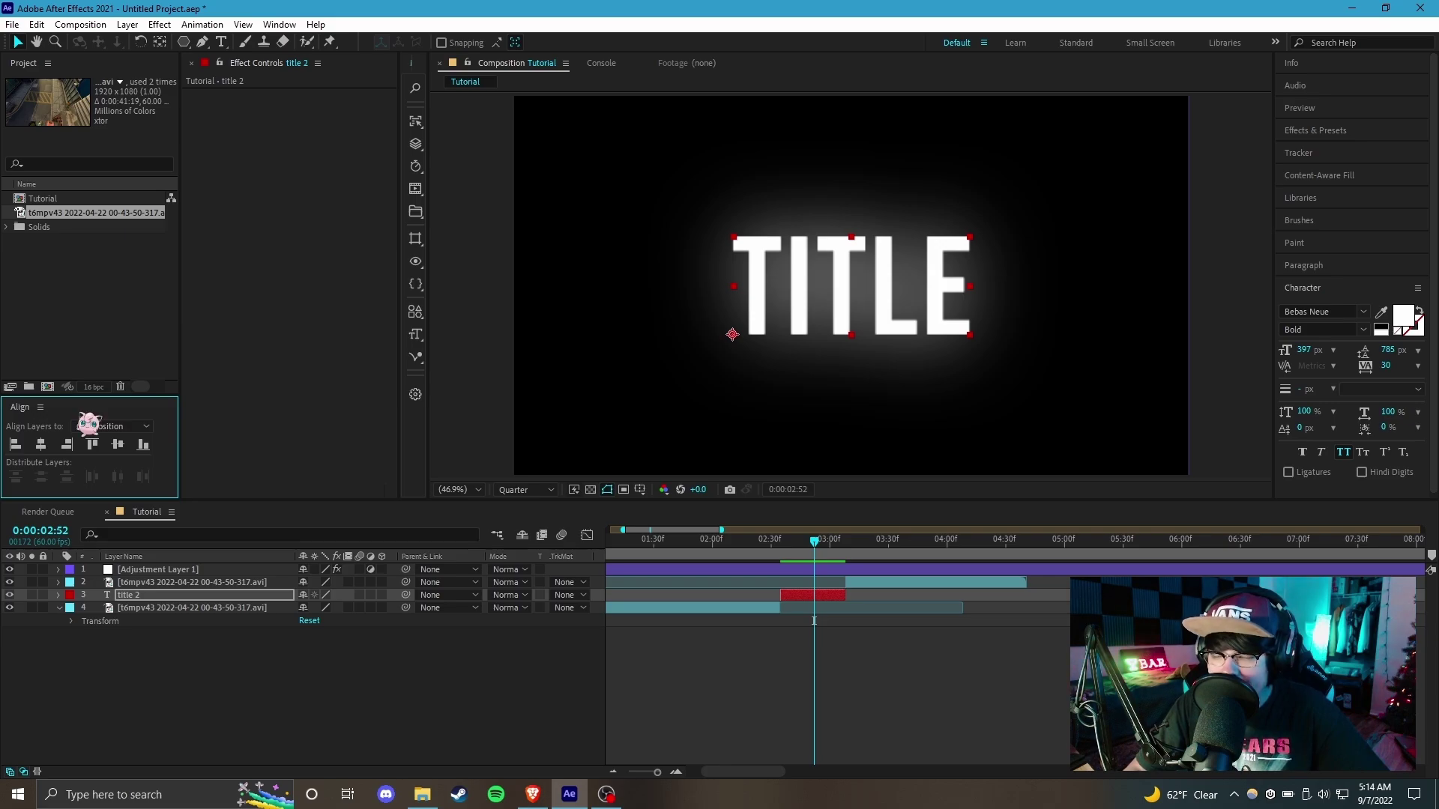
Scale the title layer down to about 53% around a centred anchor point.
{"action": "scroll", "coordinate": [1373, 300], "scroll_direction": "down", "scroll_amount": 1}
{"action": "left_click", "coordinate": [921, 586]}
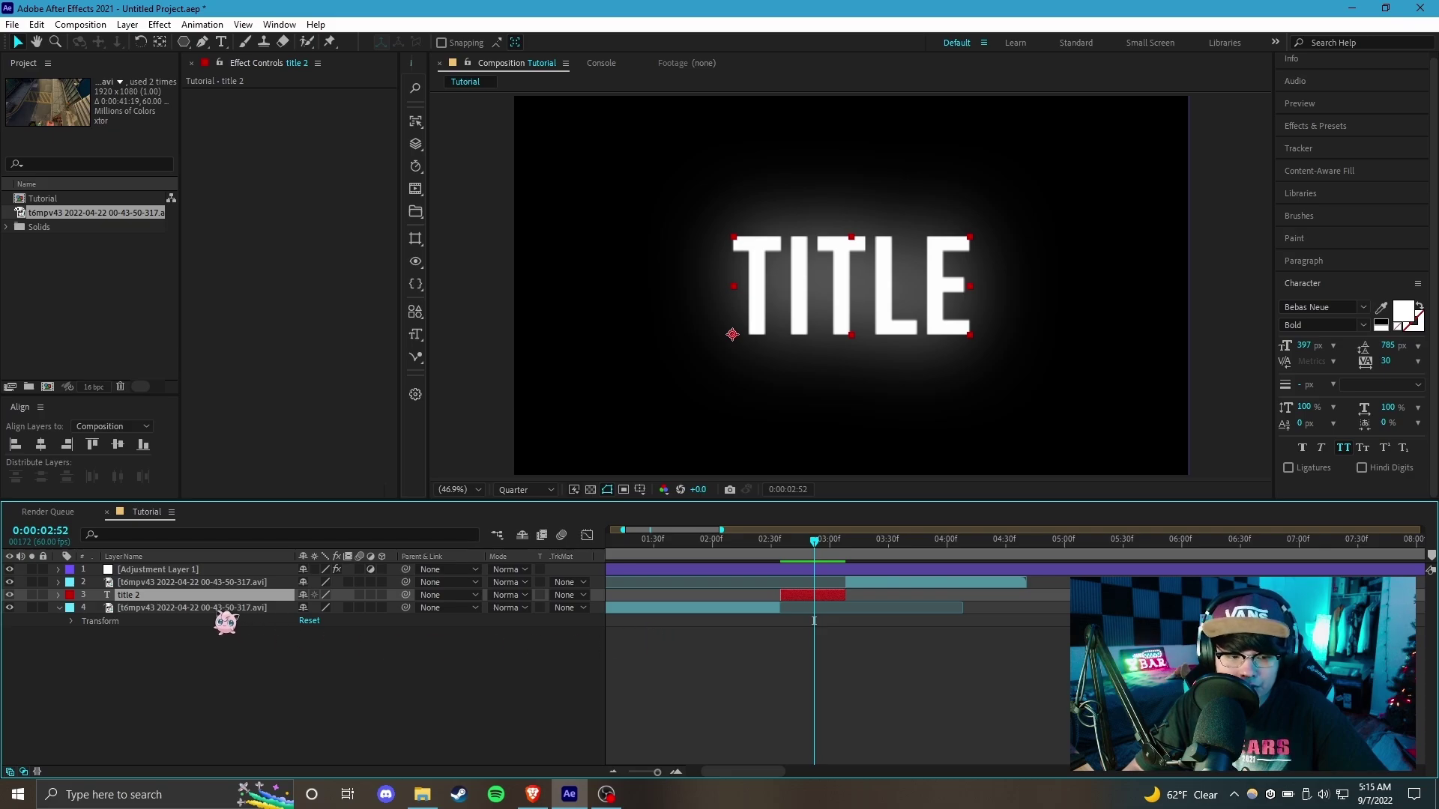
{"action": "key", "text": "s"}
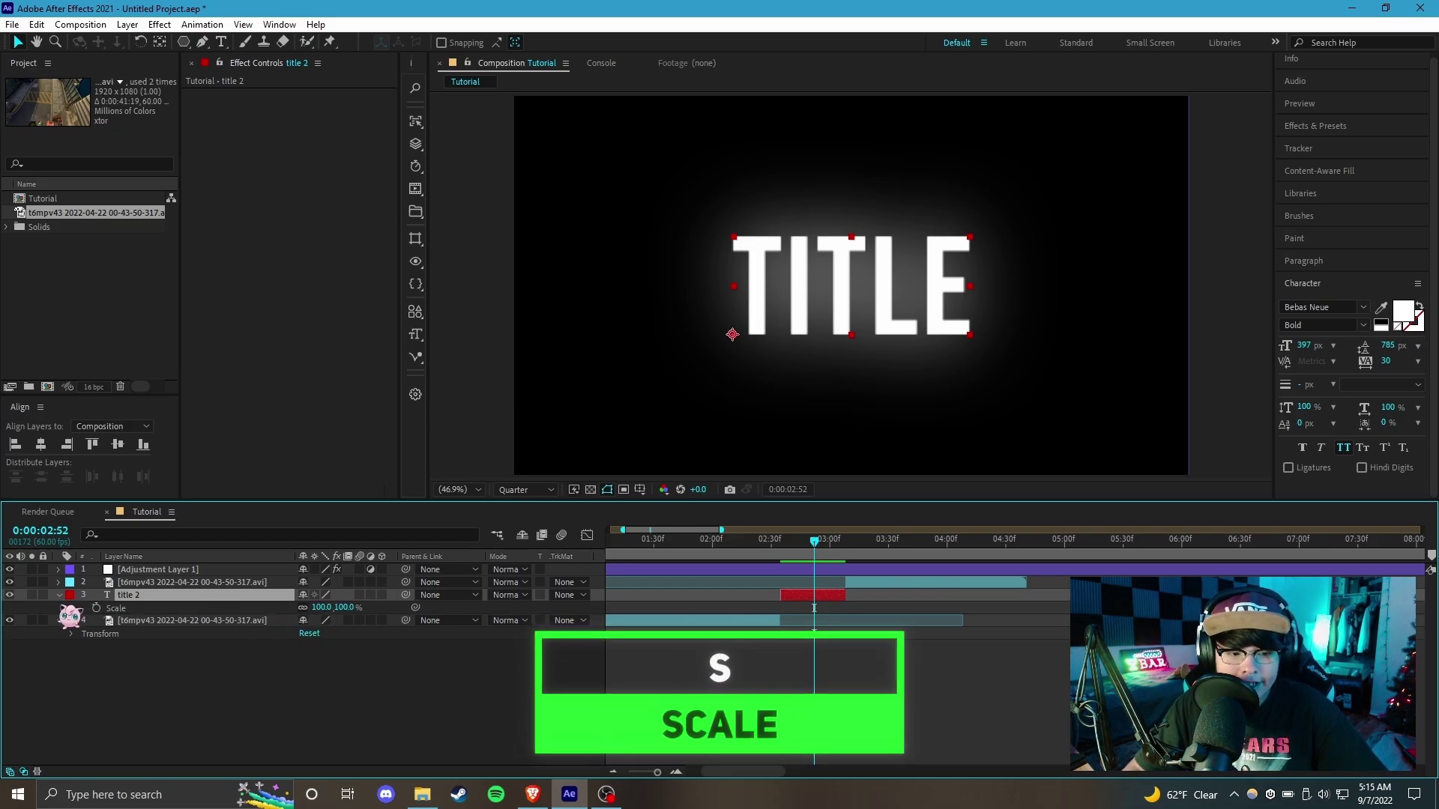
{"action": "left_click_drag", "start_coordinate": [343, 608], "coordinate": [370, 629]}
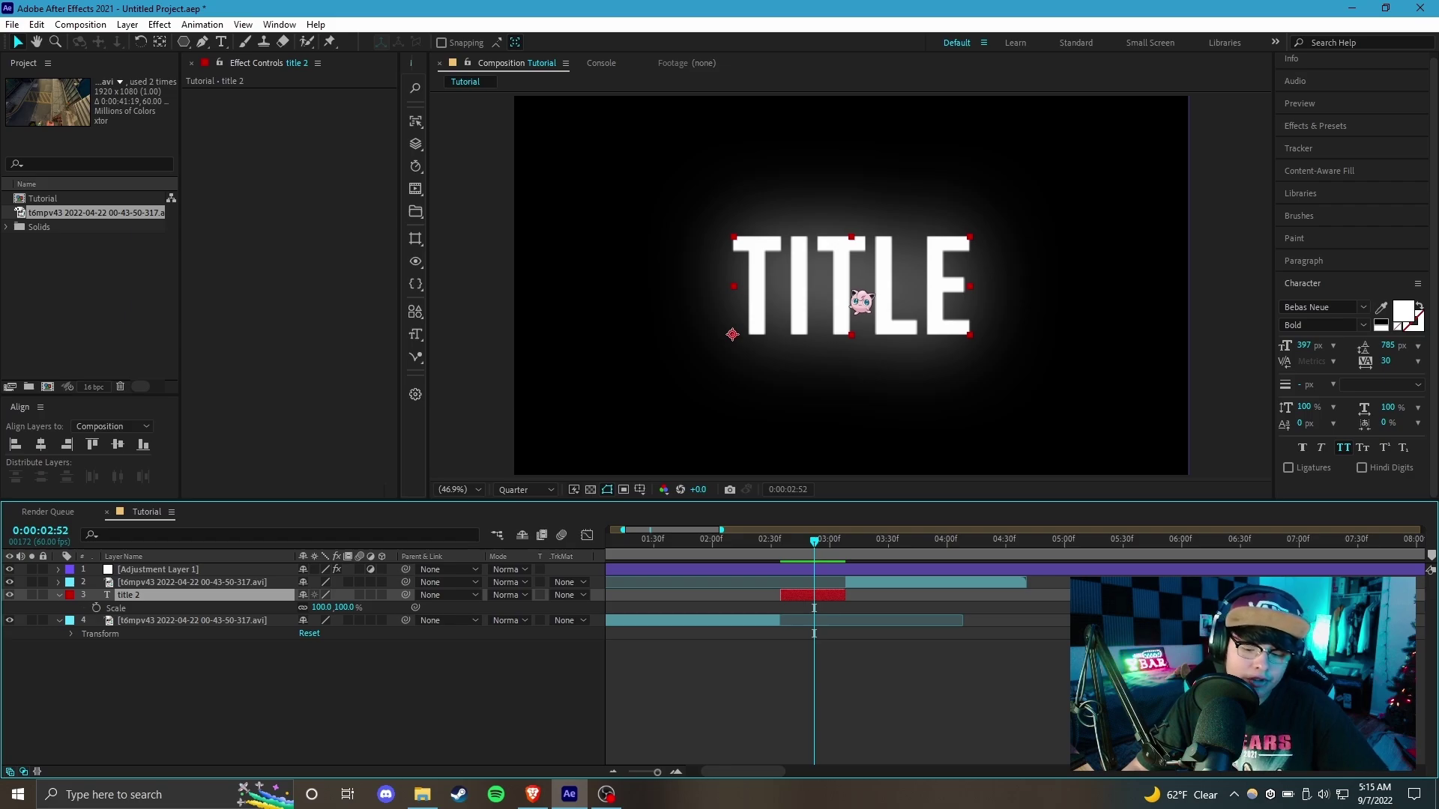
{"action": "key", "text": "ctrl+alt+Home"}
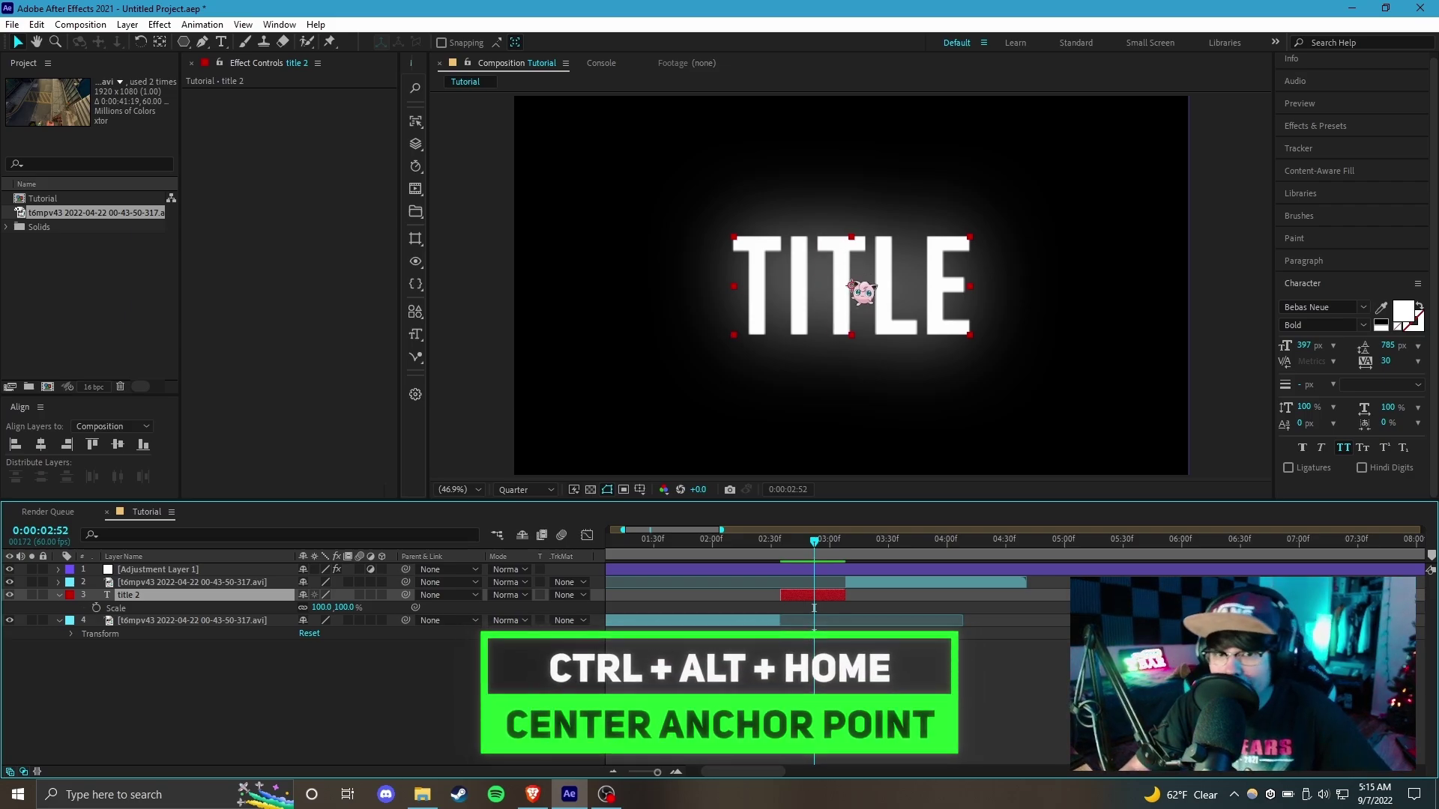
{"action": "left_click_drag", "start_coordinate": [319, 607], "coordinate": [331, 619]}
{"action": "key", "text": "s"}
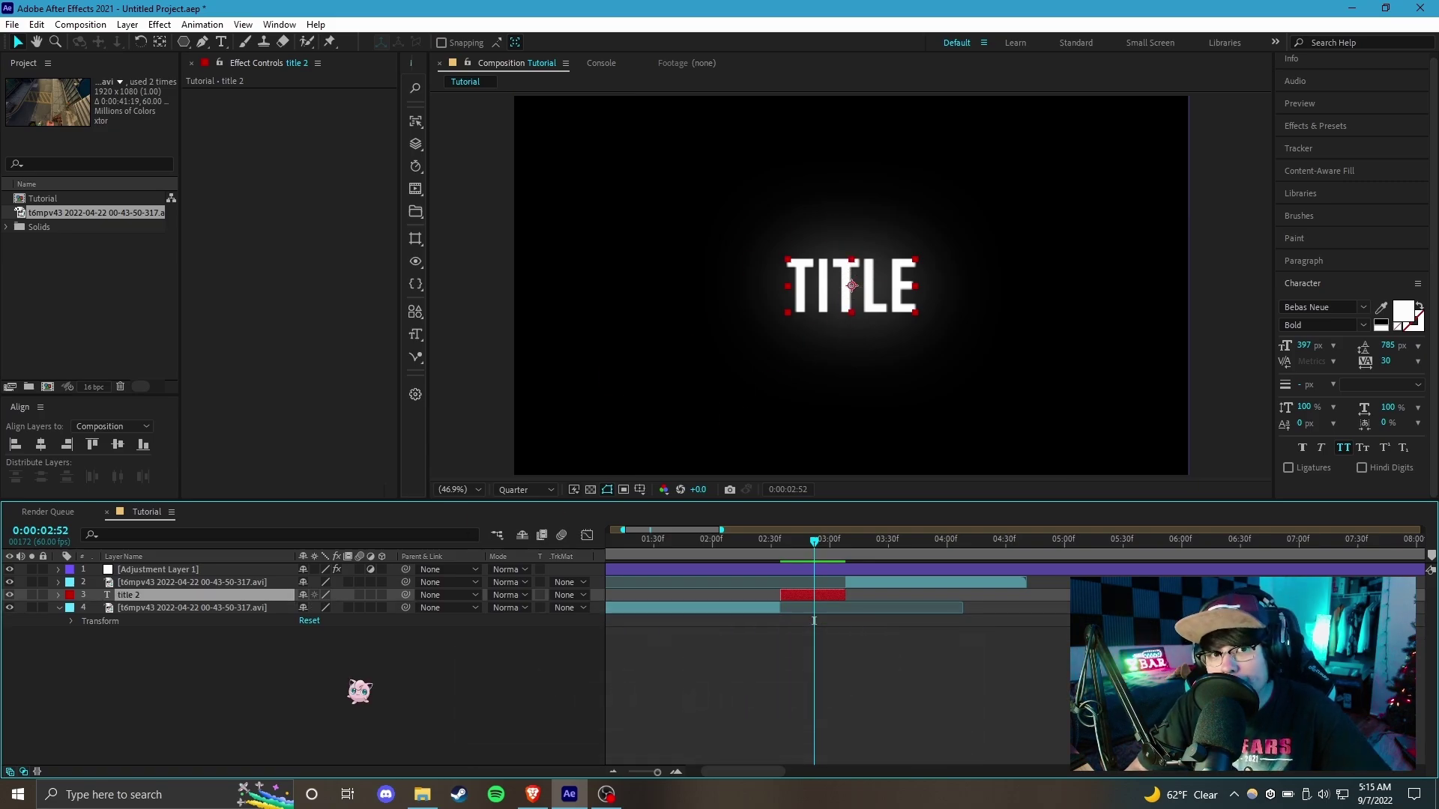
Twirl the title and clip layers' property groups open and closed.
{"action": "left_click", "coordinate": [59, 596]}
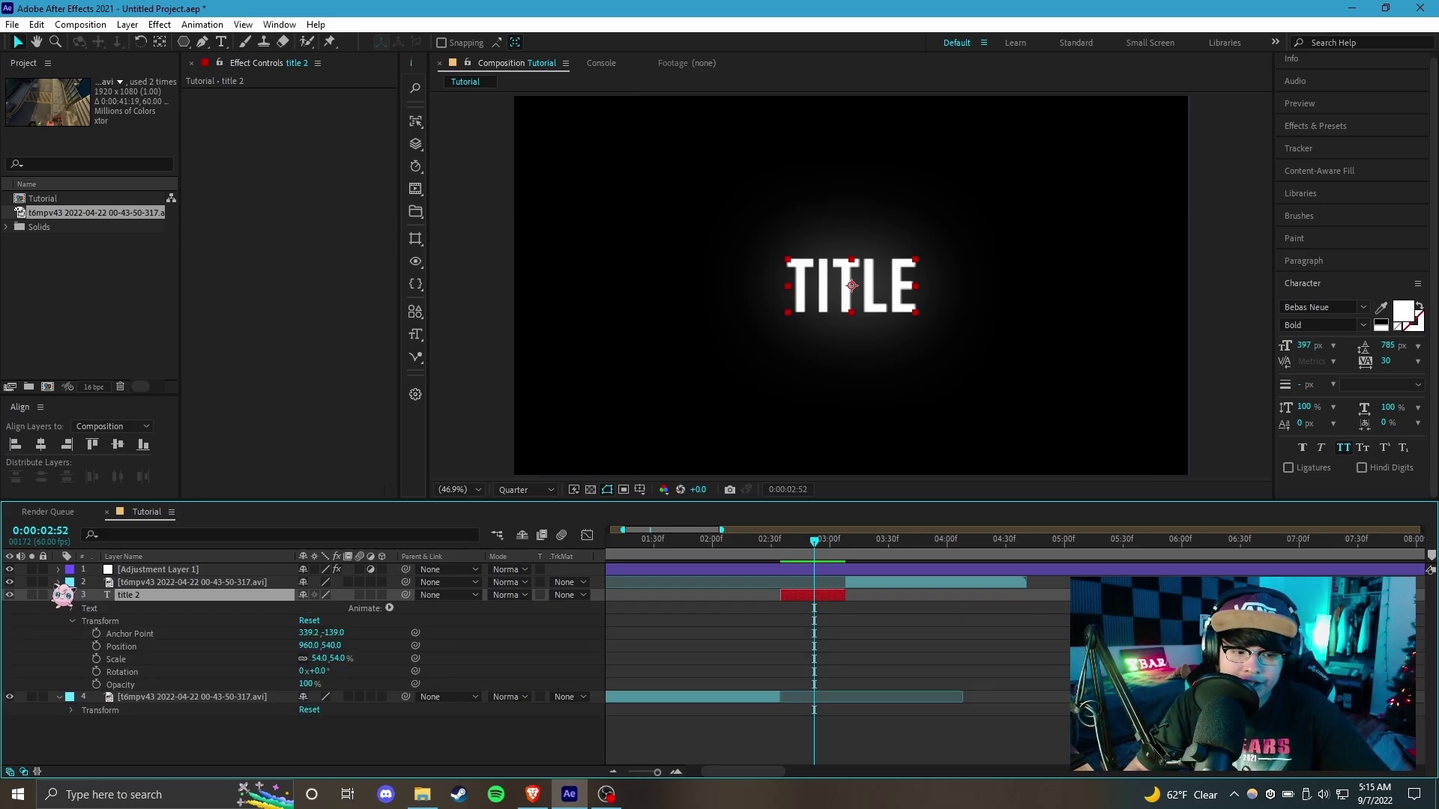
{"action": "left_click", "coordinate": [59, 582]}
{"action": "left_click", "coordinate": [60, 710]}
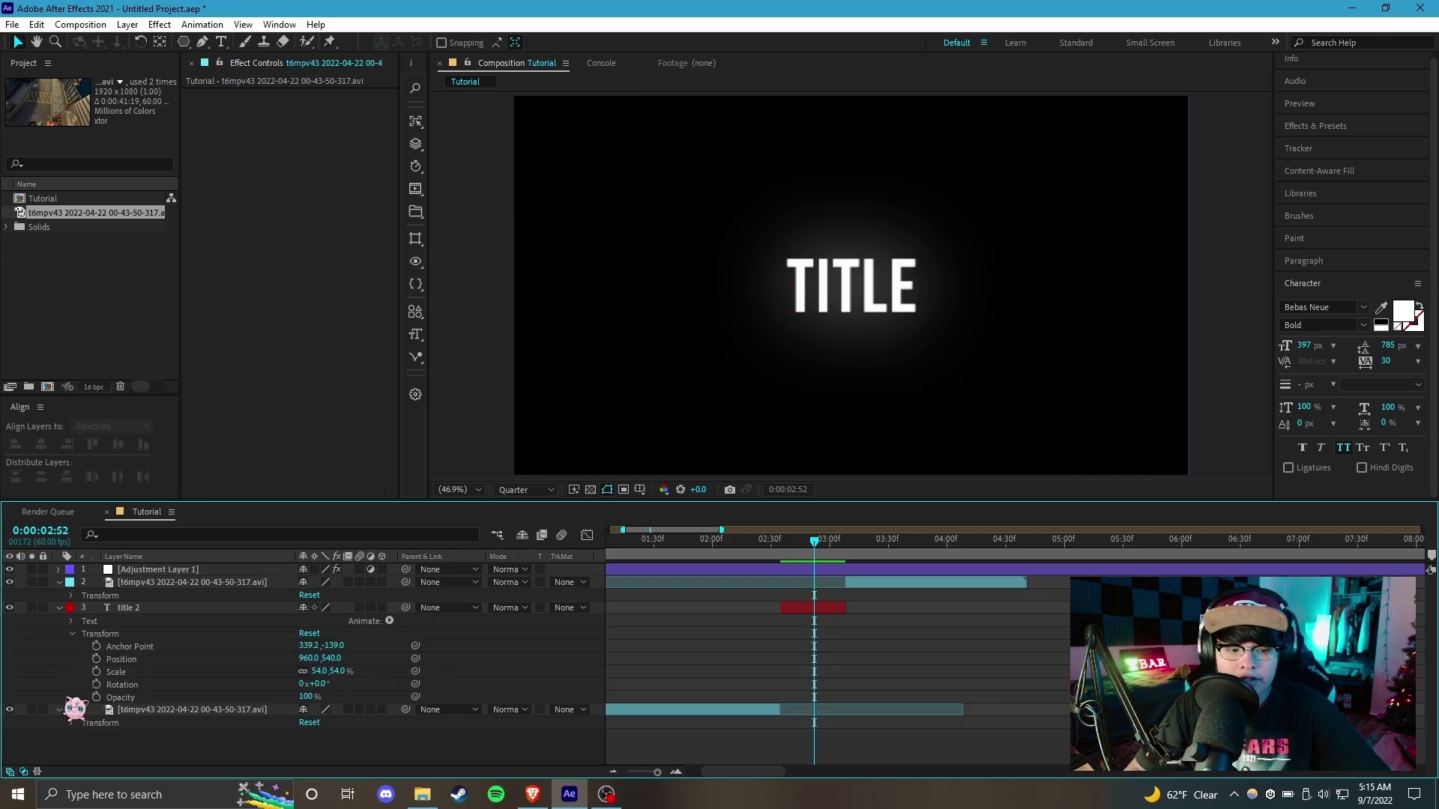
{"action": "left_click", "coordinate": [71, 595]}
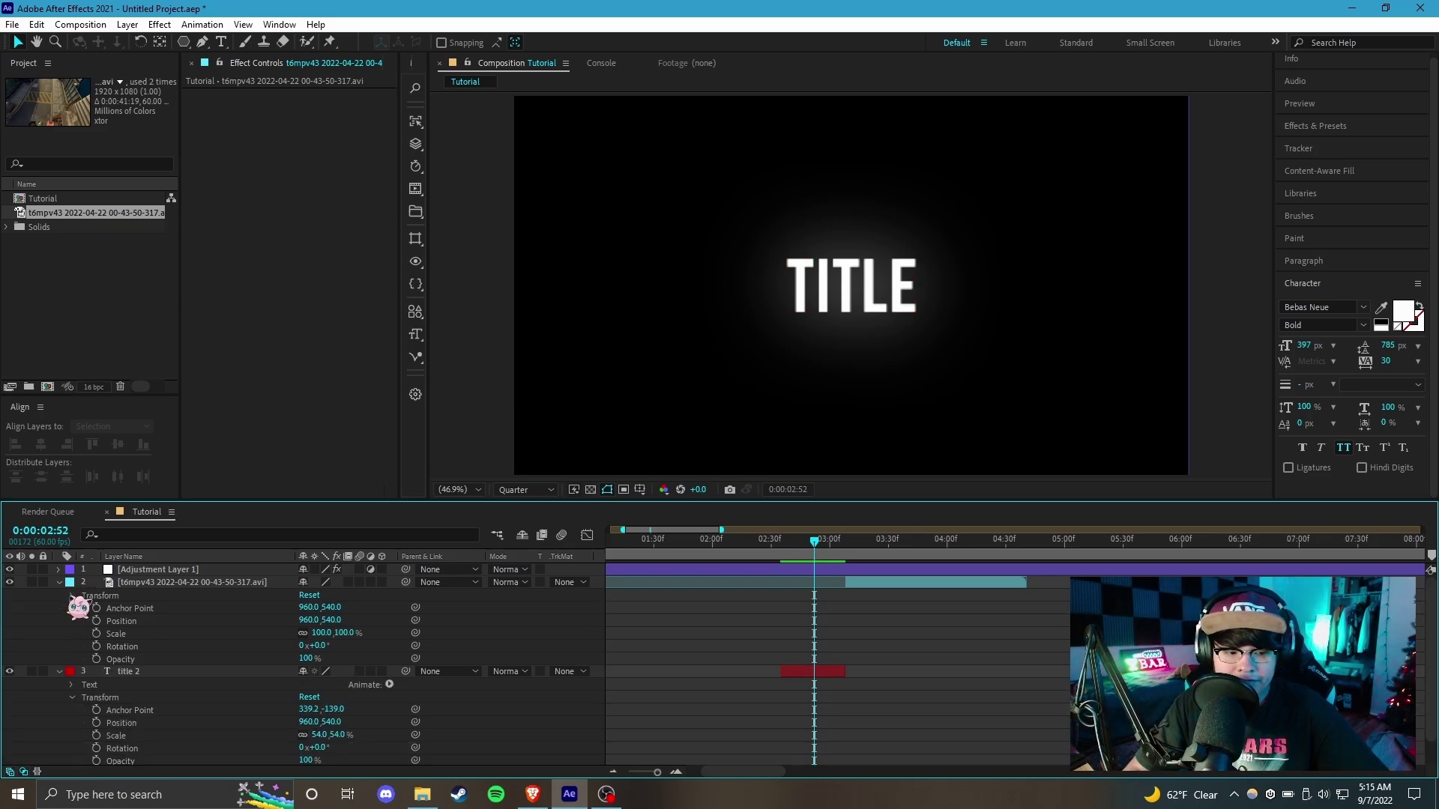
{"action": "left_click", "coordinate": [71, 596]}
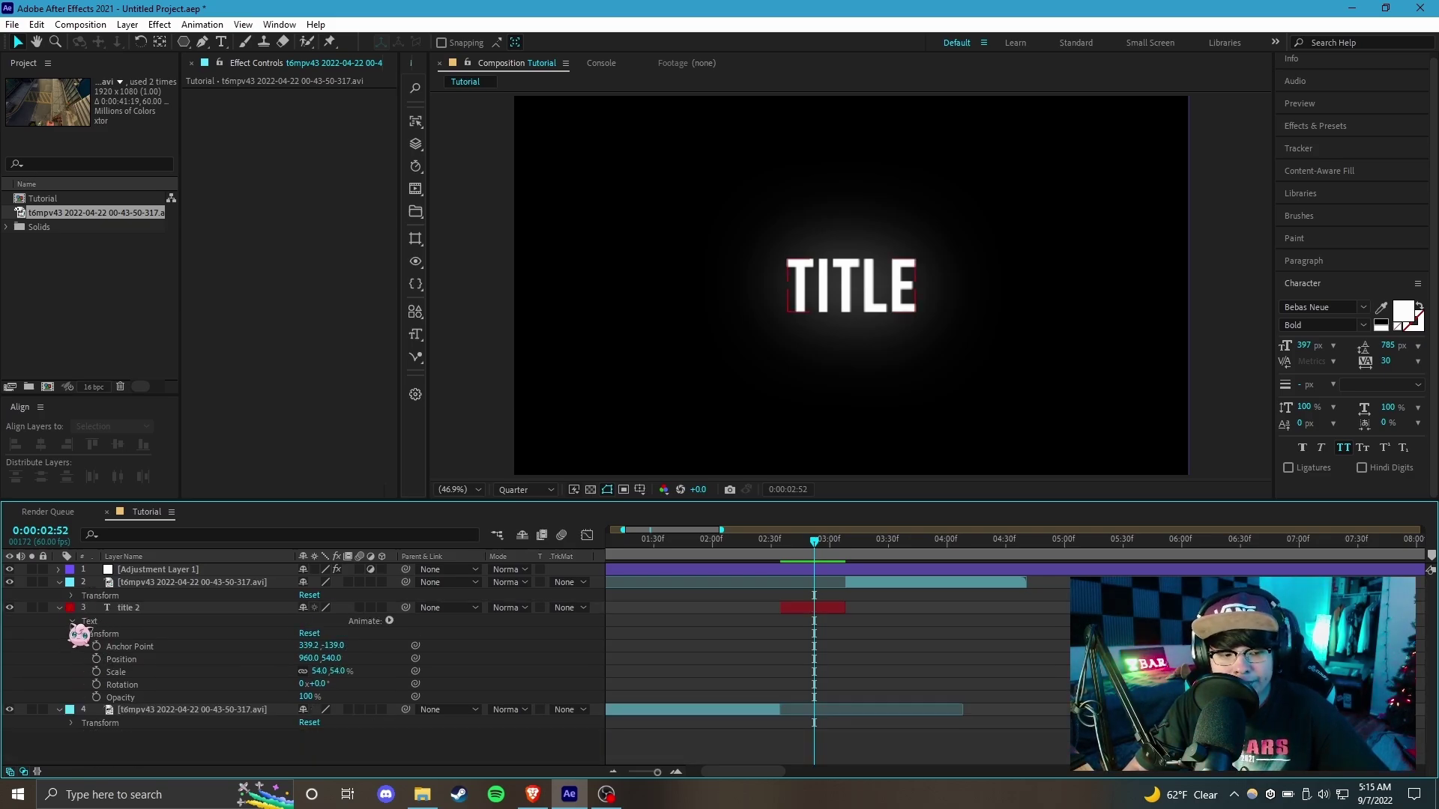
{"action": "left_click", "coordinate": [73, 621]}
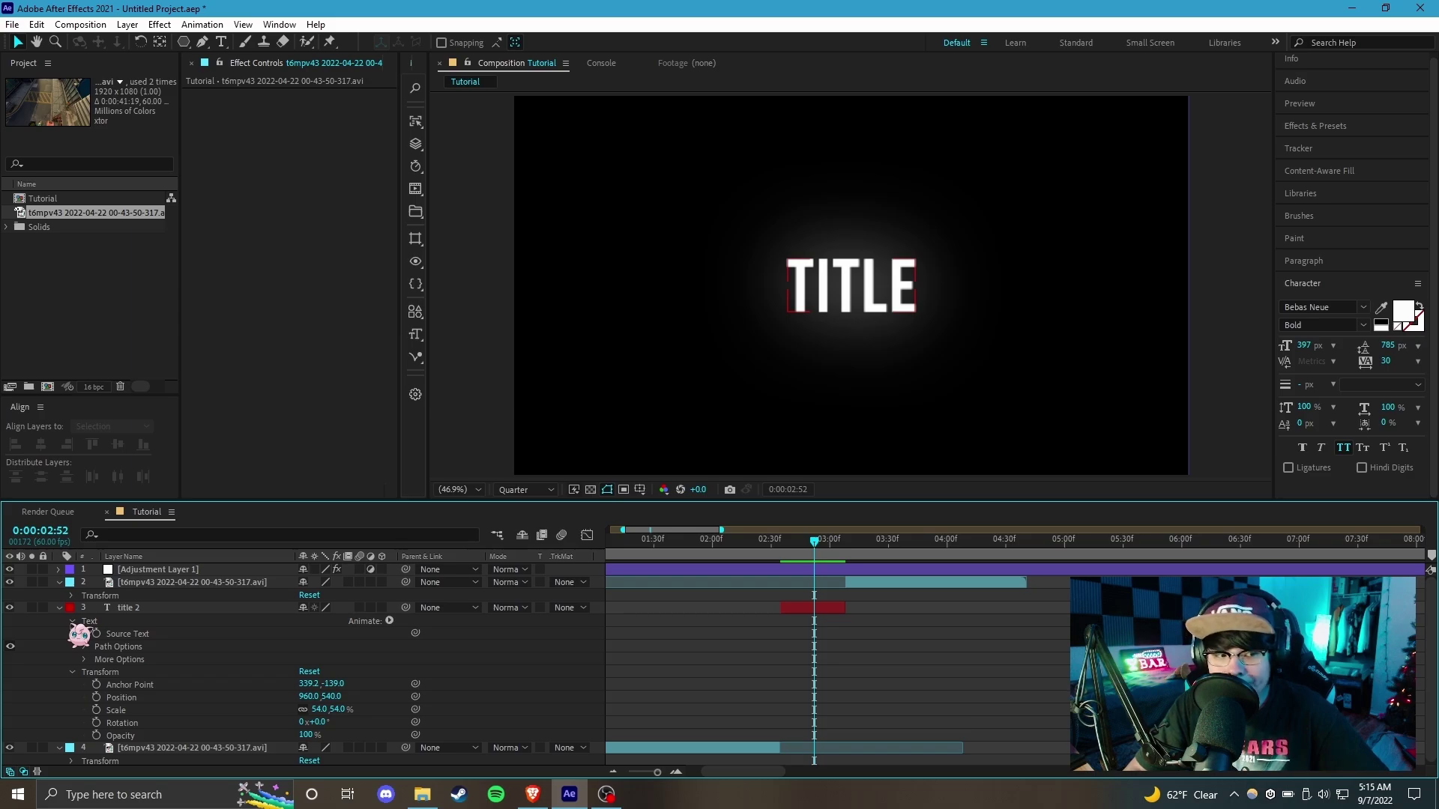
{"action": "left_click", "coordinate": [73, 621]}
Adjust the title's vertical Position to centre it and reselect title 2.
{"action": "left_click", "coordinate": [105, 634]}
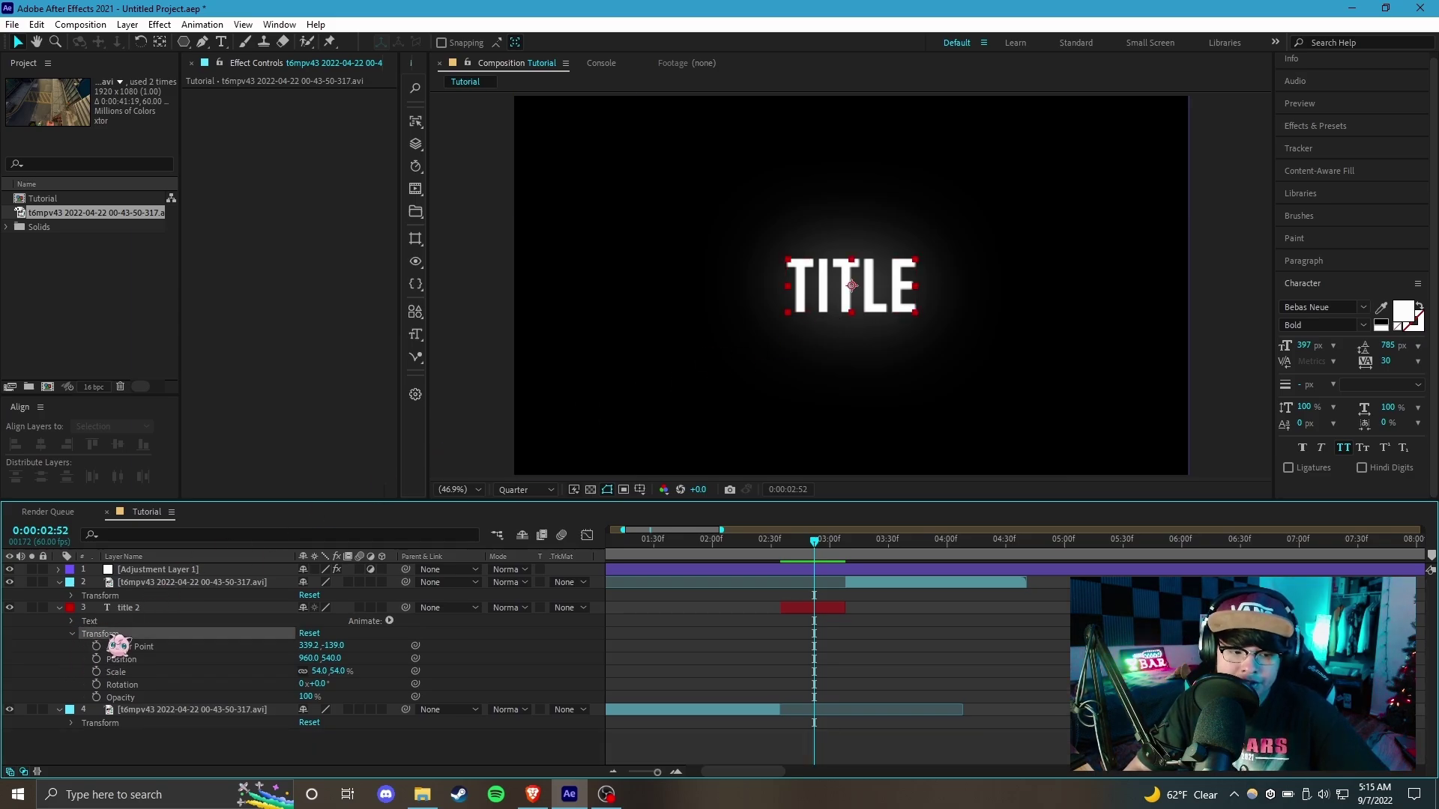
{"action": "left_click", "coordinate": [514, 678]}
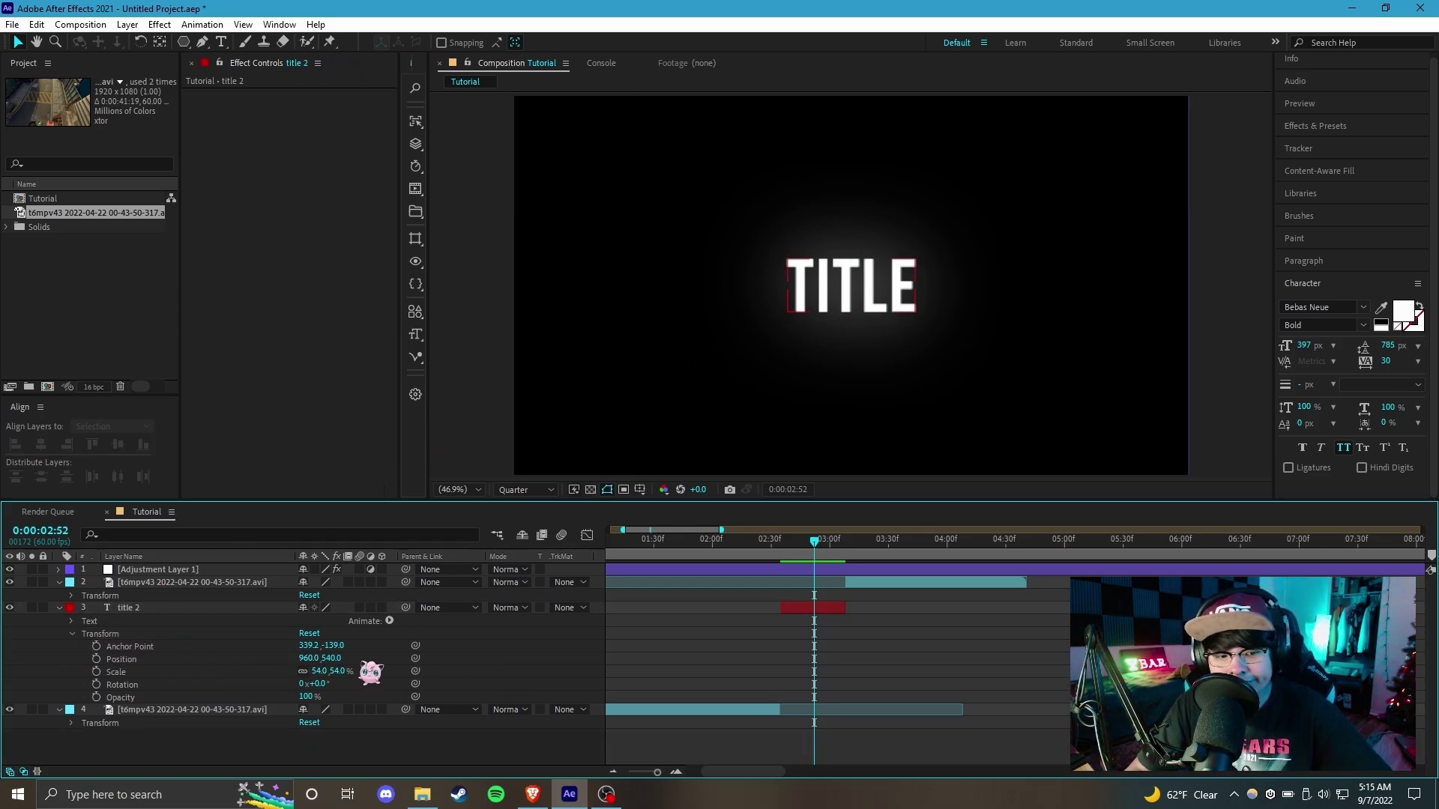
{"action": "left_click_drag", "start_coordinate": [332, 659], "coordinate": [419, 659]}
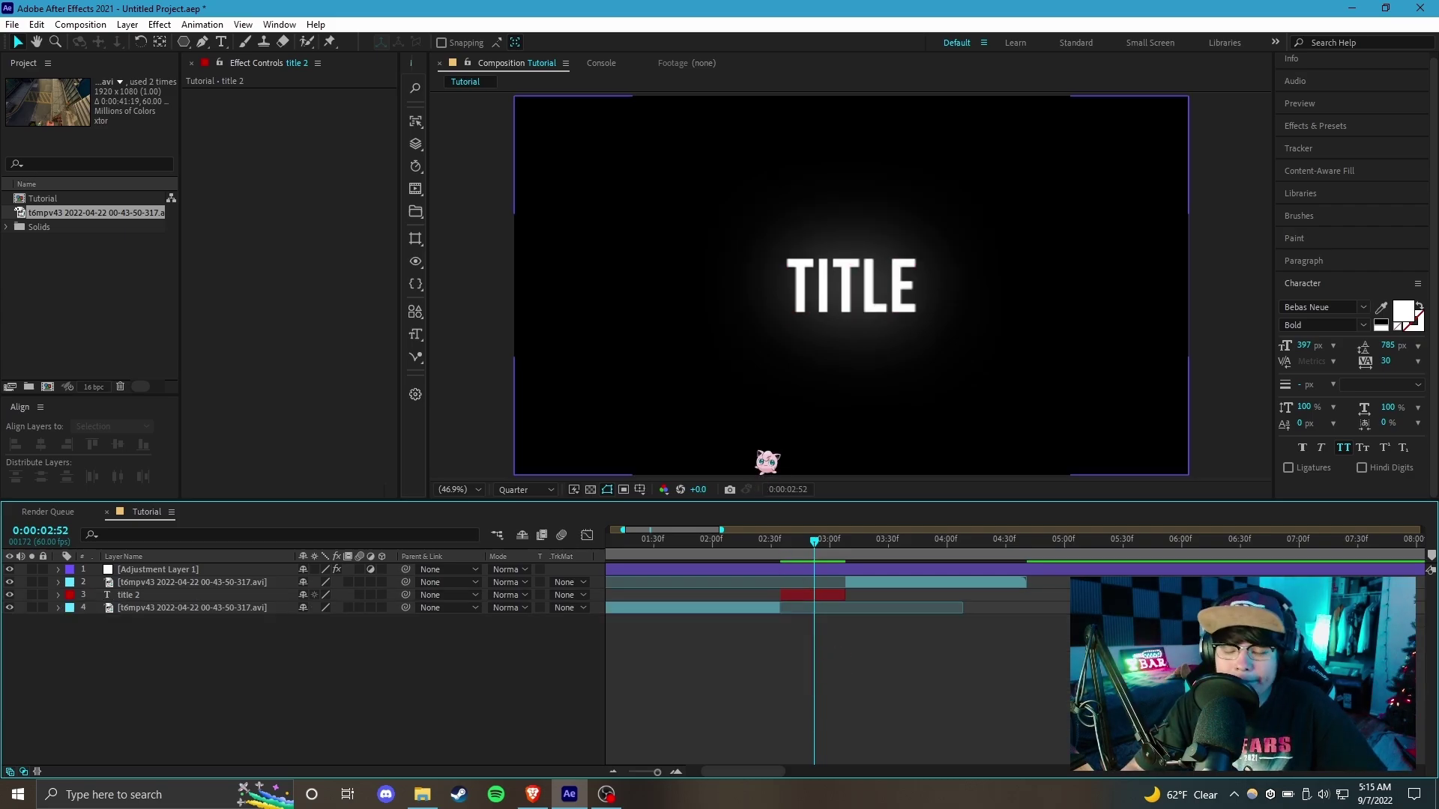
{"action": "left_click", "coordinate": [819, 597]}
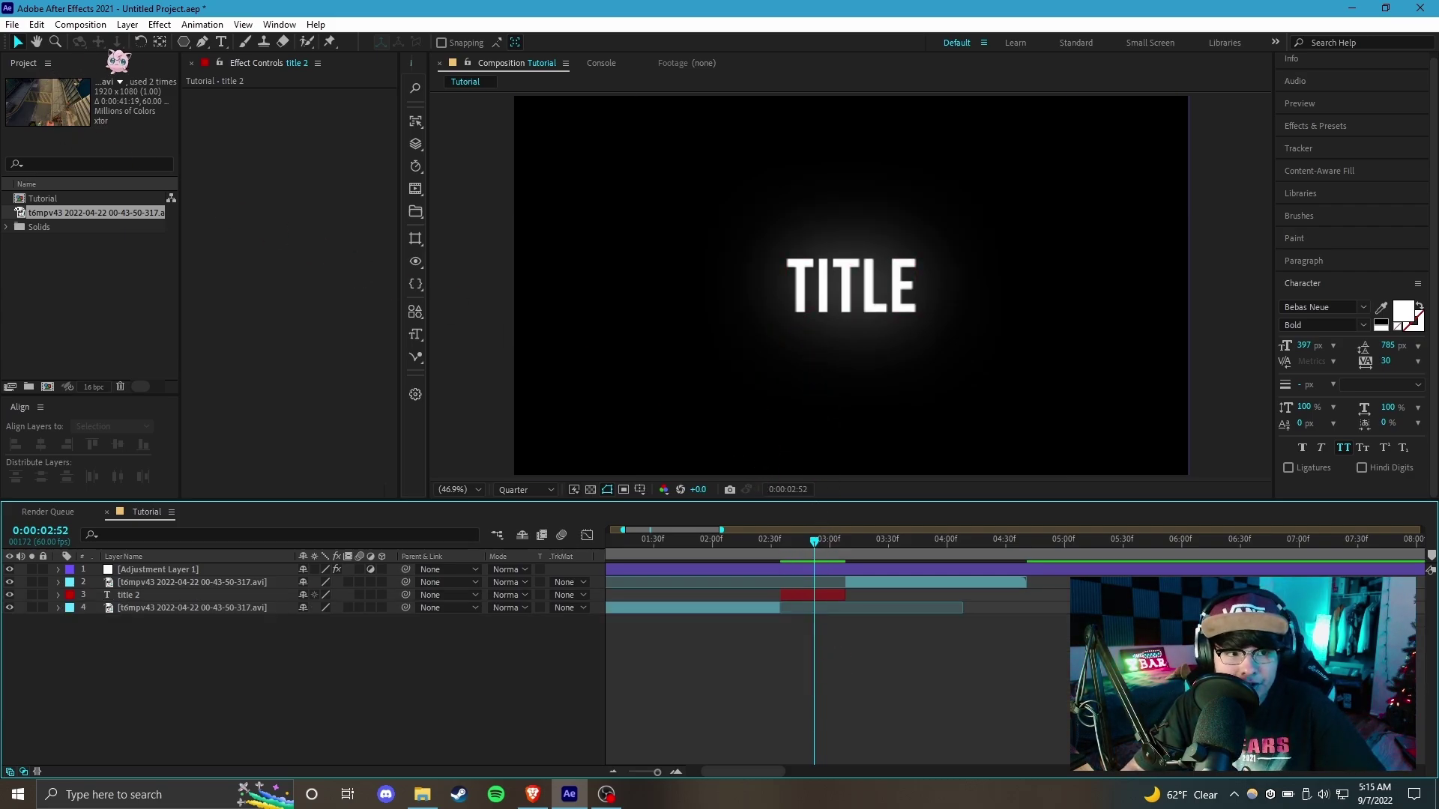
Create a new black solid layer with Ctrl+Y.
{"action": "left_click", "coordinate": [128, 25]}
{"action": "mouse_move", "coordinate": [150, 42]}
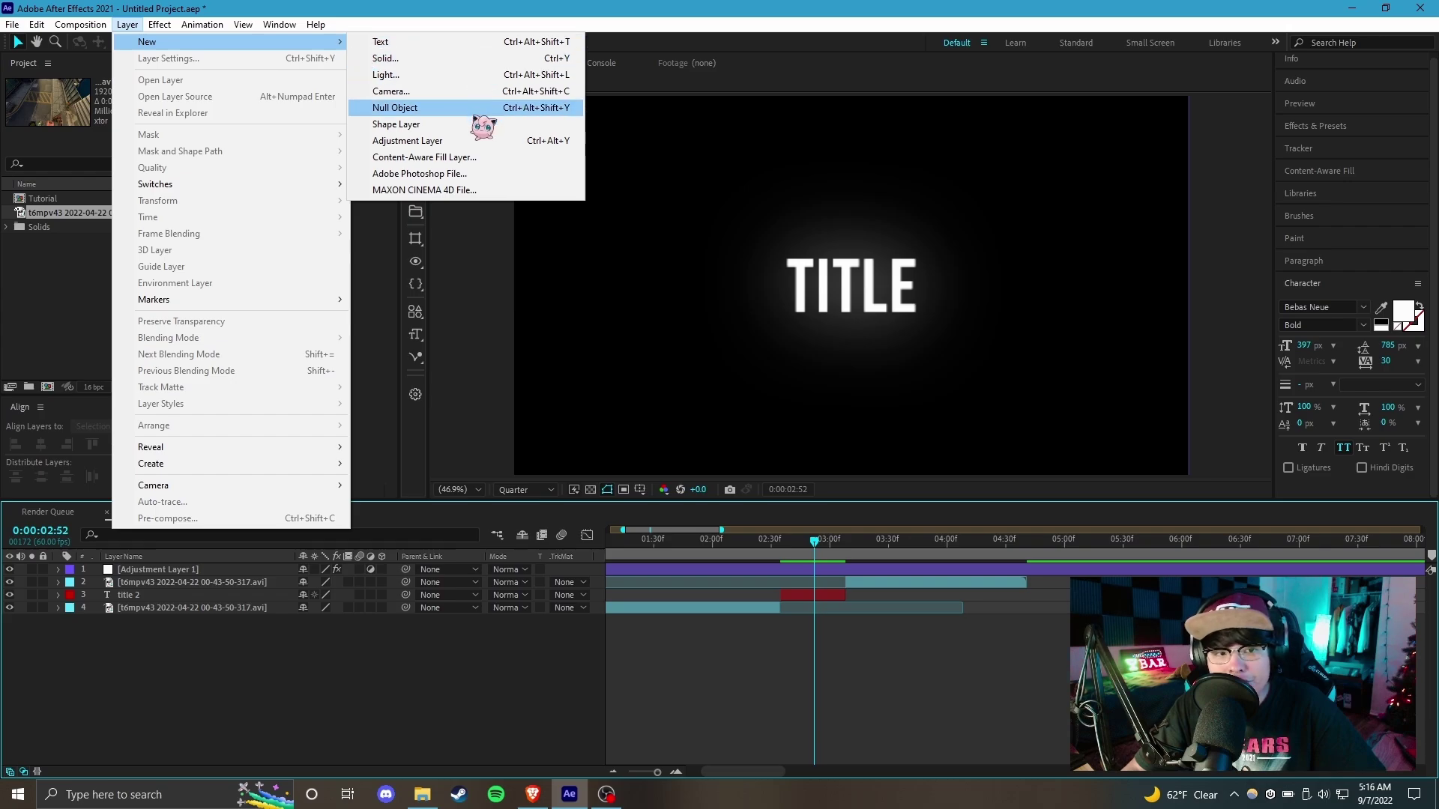
{"action": "left_click", "coordinate": [900, 680]}
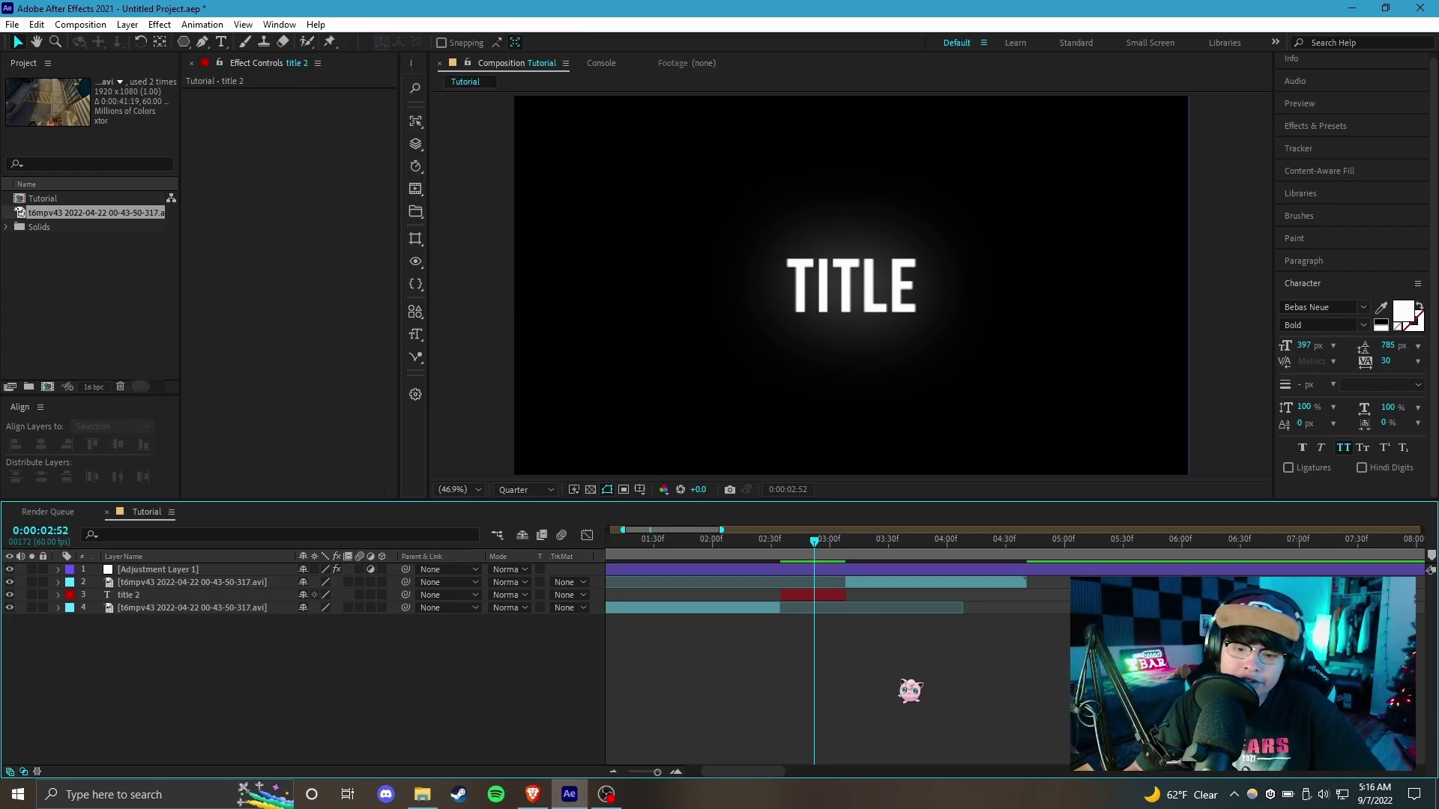
{"action": "key", "text": "ctrl+y"}
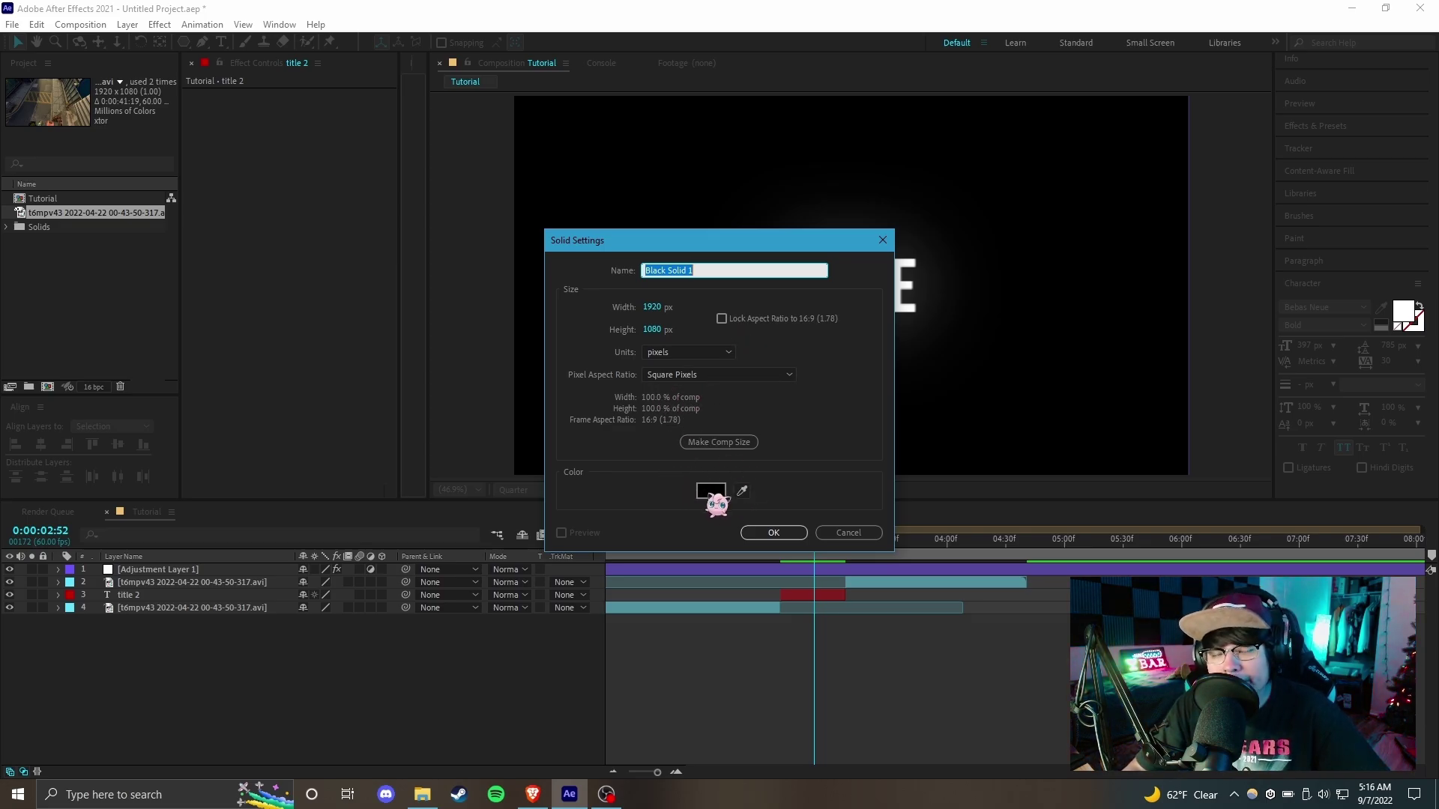
{"action": "left_click", "coordinate": [774, 532]}
Move Black Solid 1 below title 2 and set the time to the title's start.
{"action": "left_click_drag", "start_coordinate": [193, 576], "coordinate": [183, 607]}
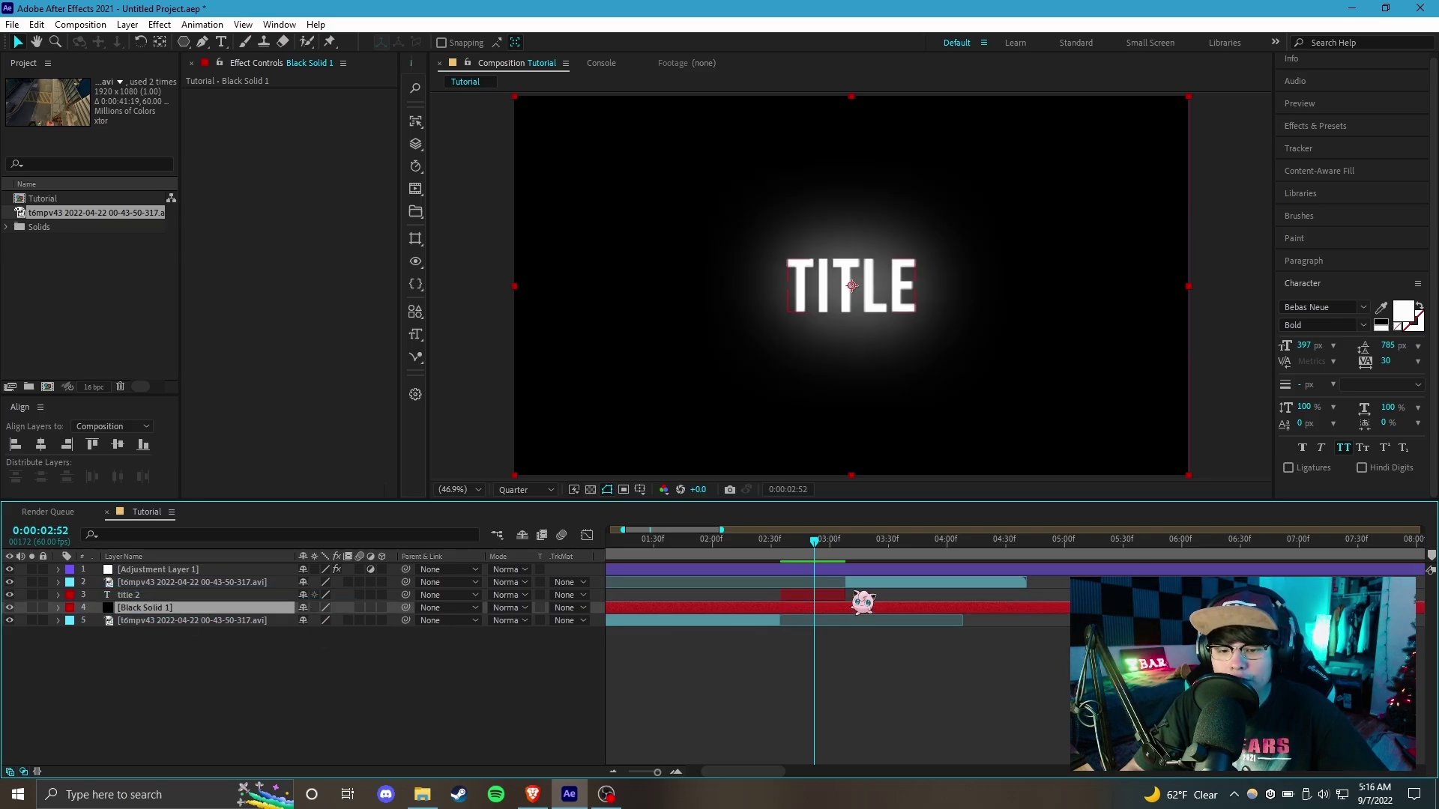
{"action": "scroll", "coordinate": [853, 592], "scroll_direction": "up", "scroll_amount": 1}
{"action": "left_click", "coordinate": [711, 543]}
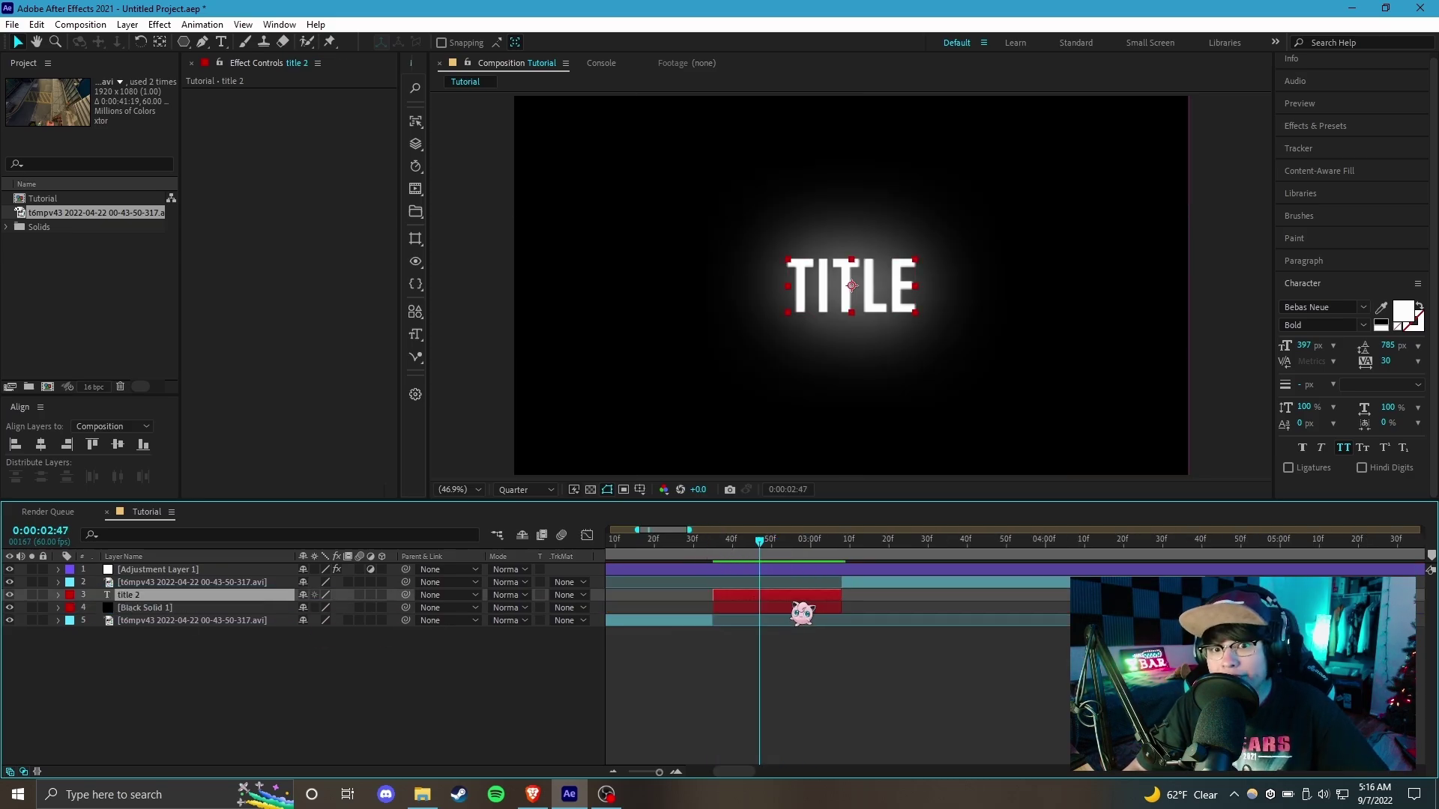
{"action": "left_click", "coordinate": [792, 611]}
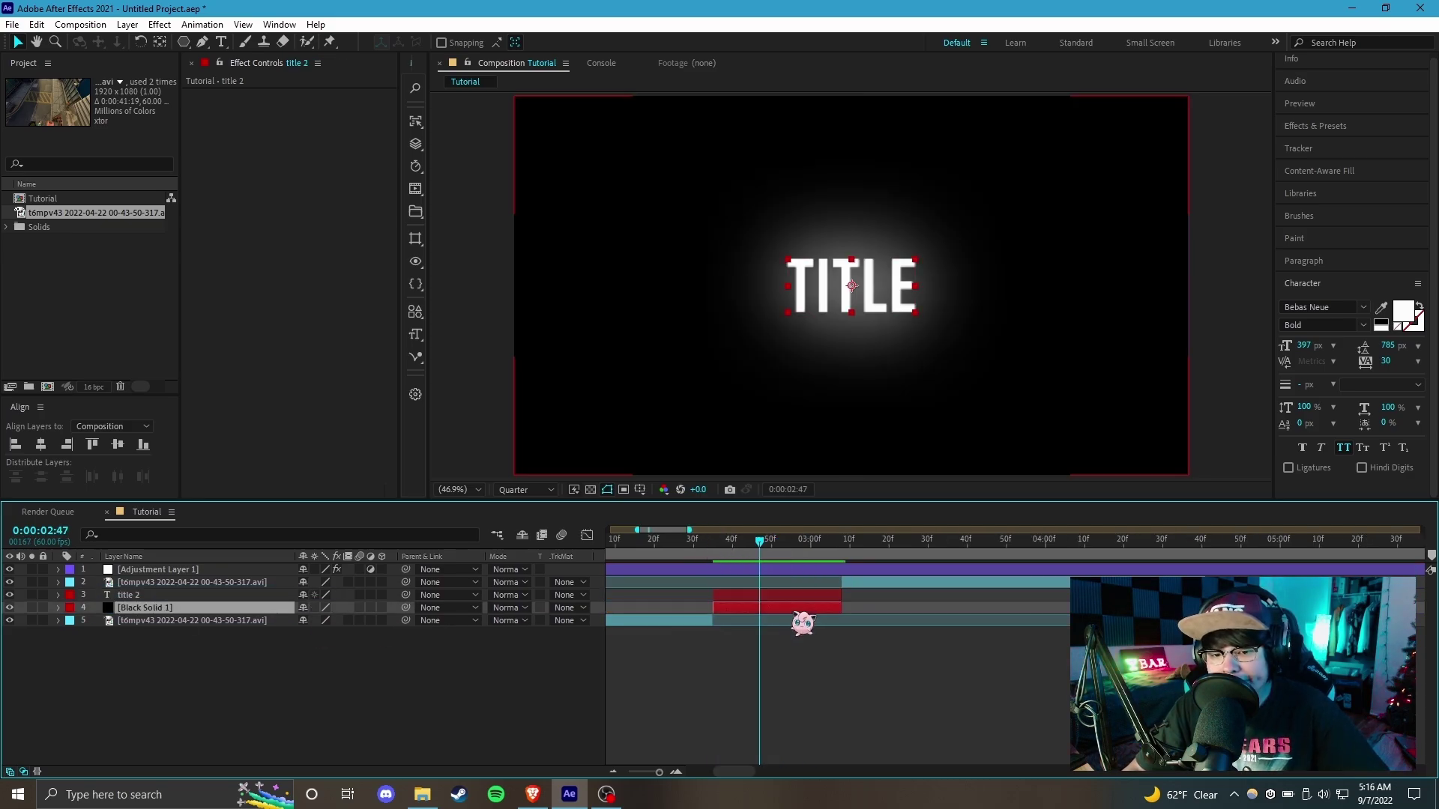
Search the effects for 'ramp' and apply Gradient Ramp to Black Solid 1.
{"action": "left_click", "coordinate": [1319, 125]}
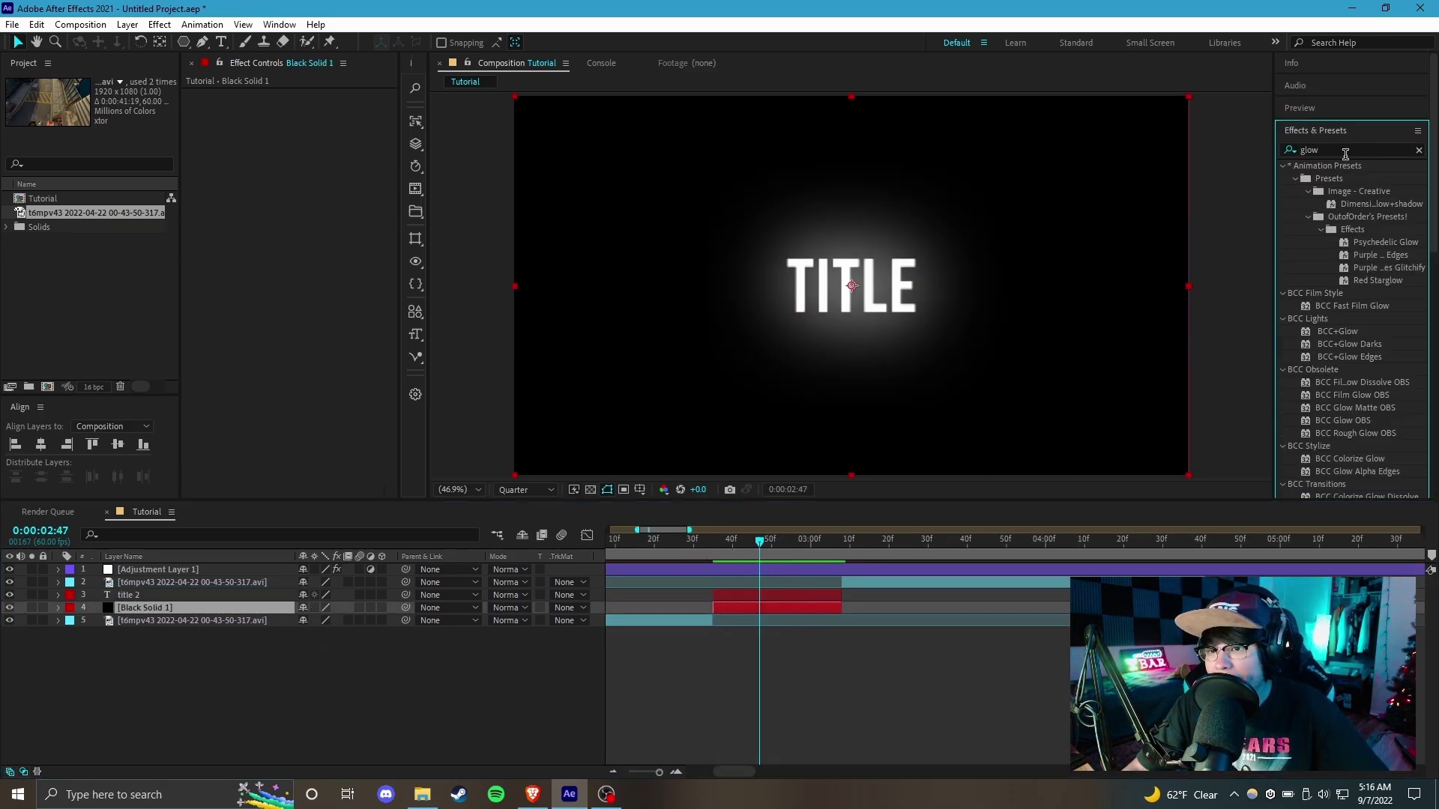
{"action": "double_click", "coordinate": [1304, 150]}
{"action": "type", "text": "ramp"}
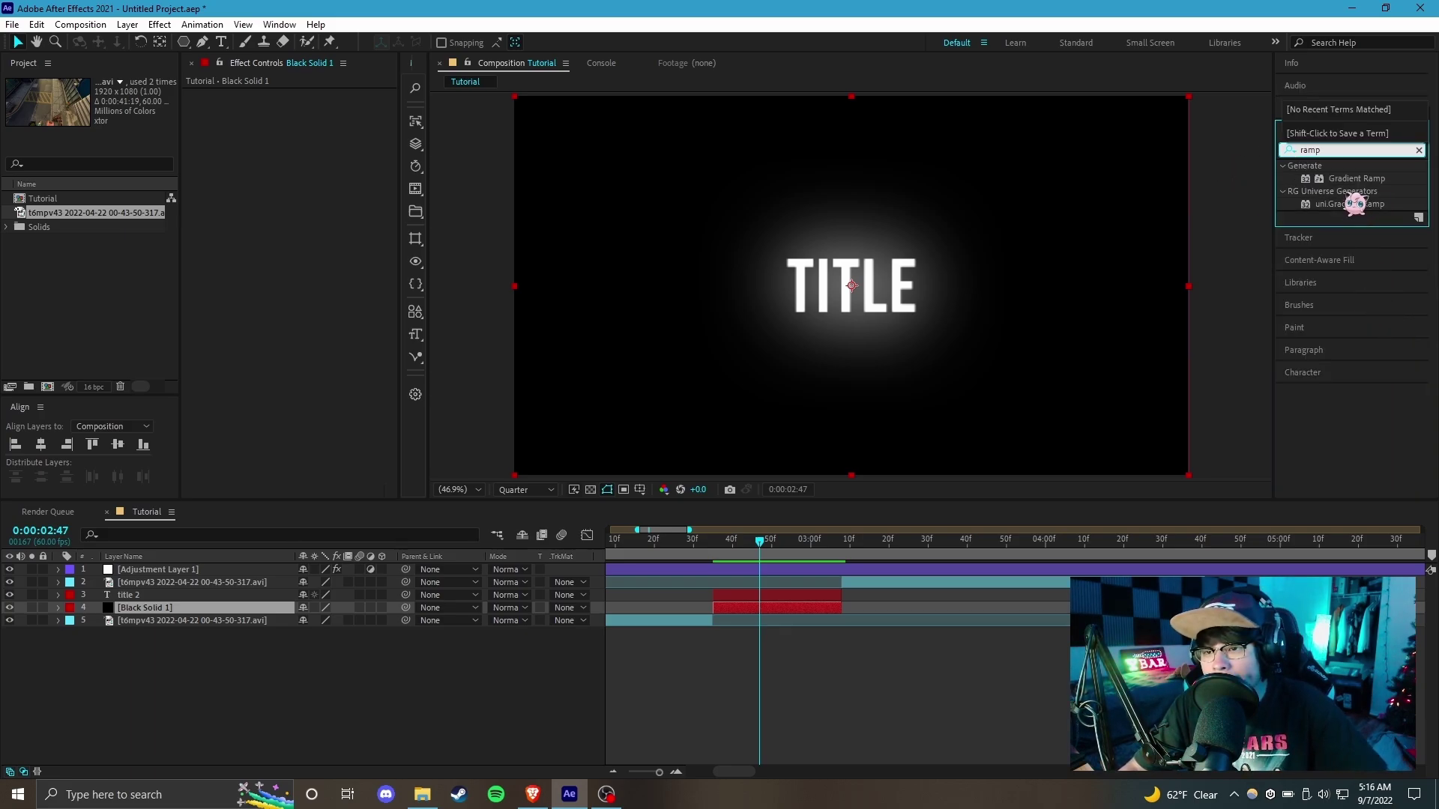
{"action": "left_click_drag", "start_coordinate": [1355, 179], "coordinate": [761, 609]}
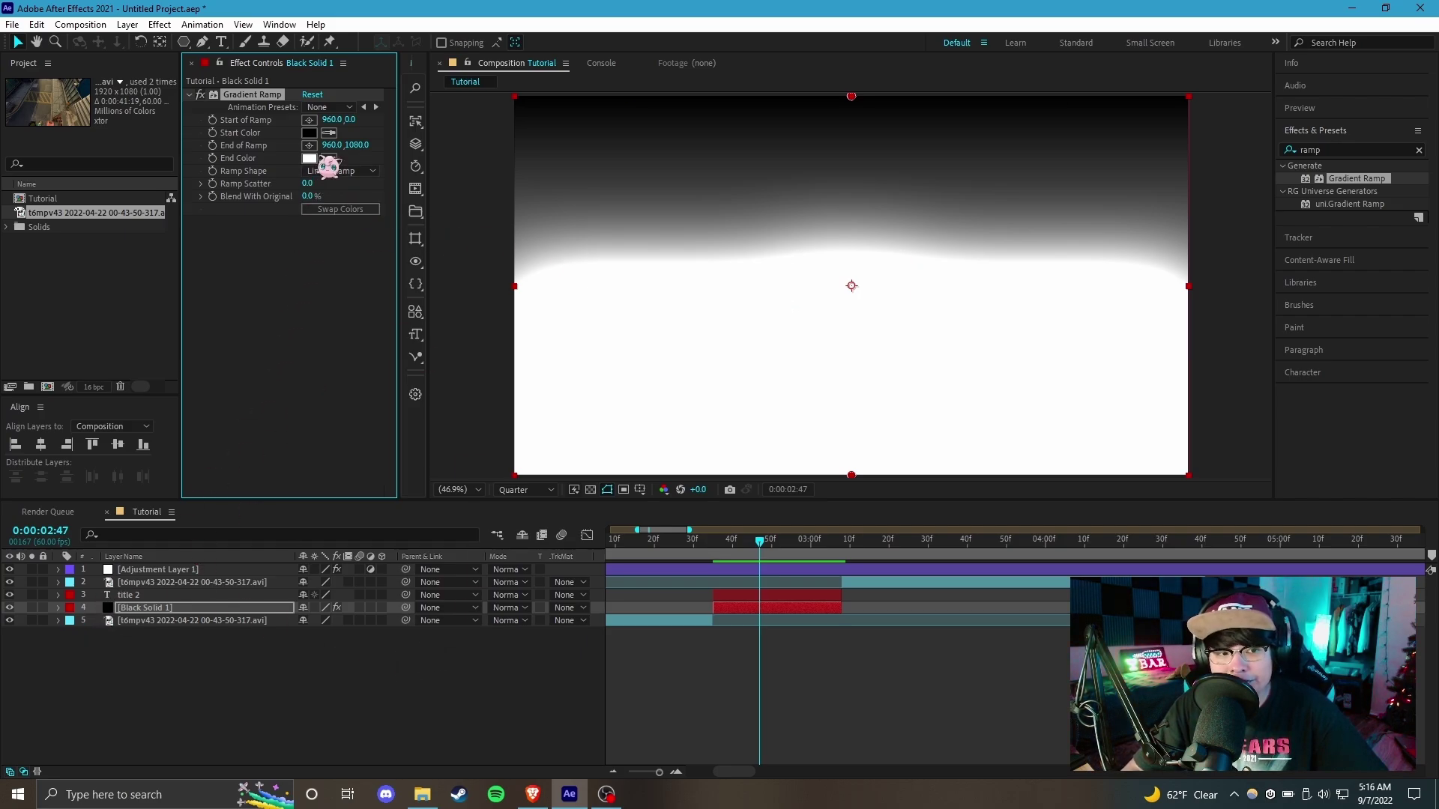
Set the gradient's end colour to dark blue and move the time to 0:00:02:58.
{"action": "left_click", "coordinate": [310, 158]}
{"action": "left_click", "coordinate": [1058, 557]}
{"action": "left_click_drag", "start_coordinate": [1032, 660], "coordinate": [1038, 596]}
{"action": "left_click", "coordinate": [1195, 498]}
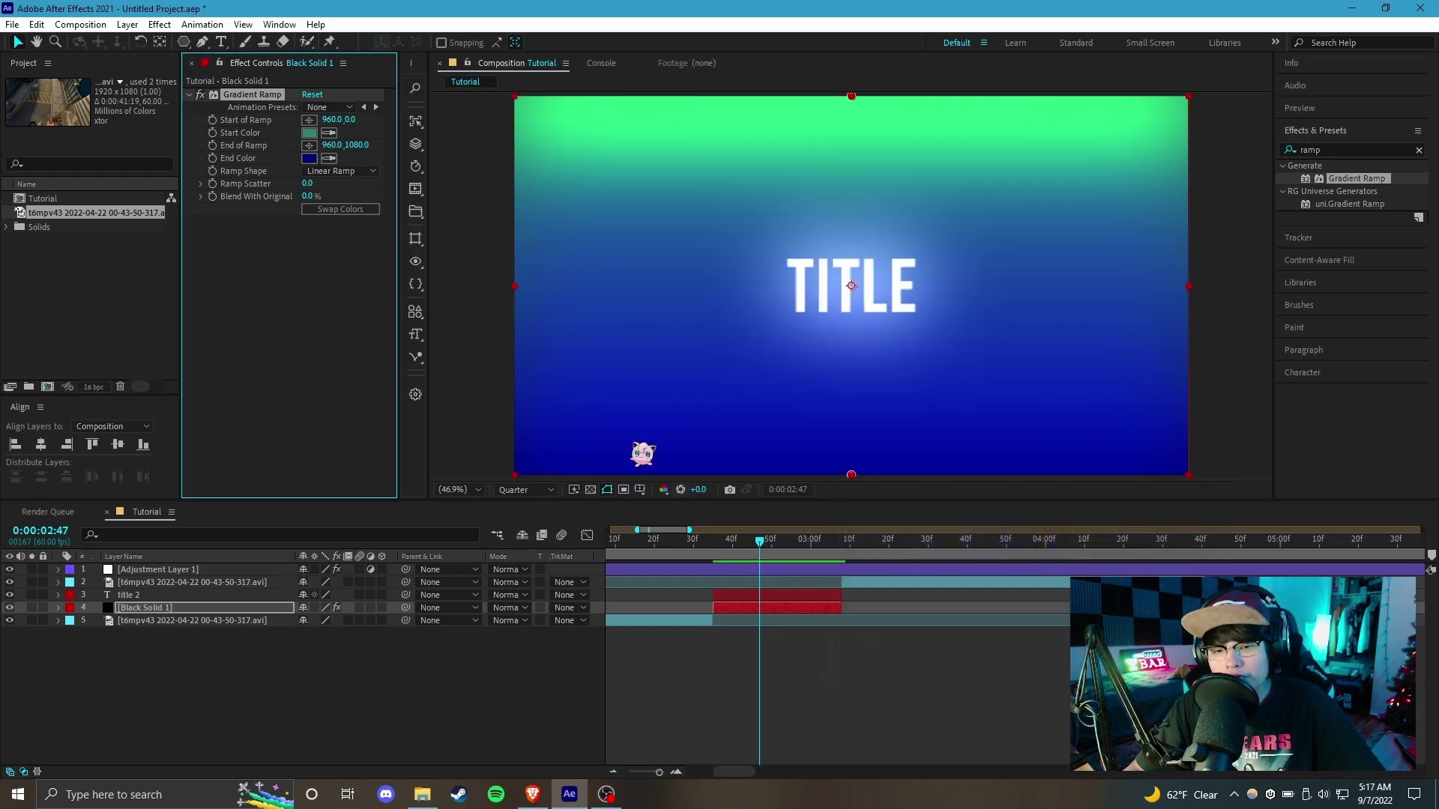
{"action": "left_click_drag", "start_coordinate": [740, 555], "coordinate": [803, 551]}
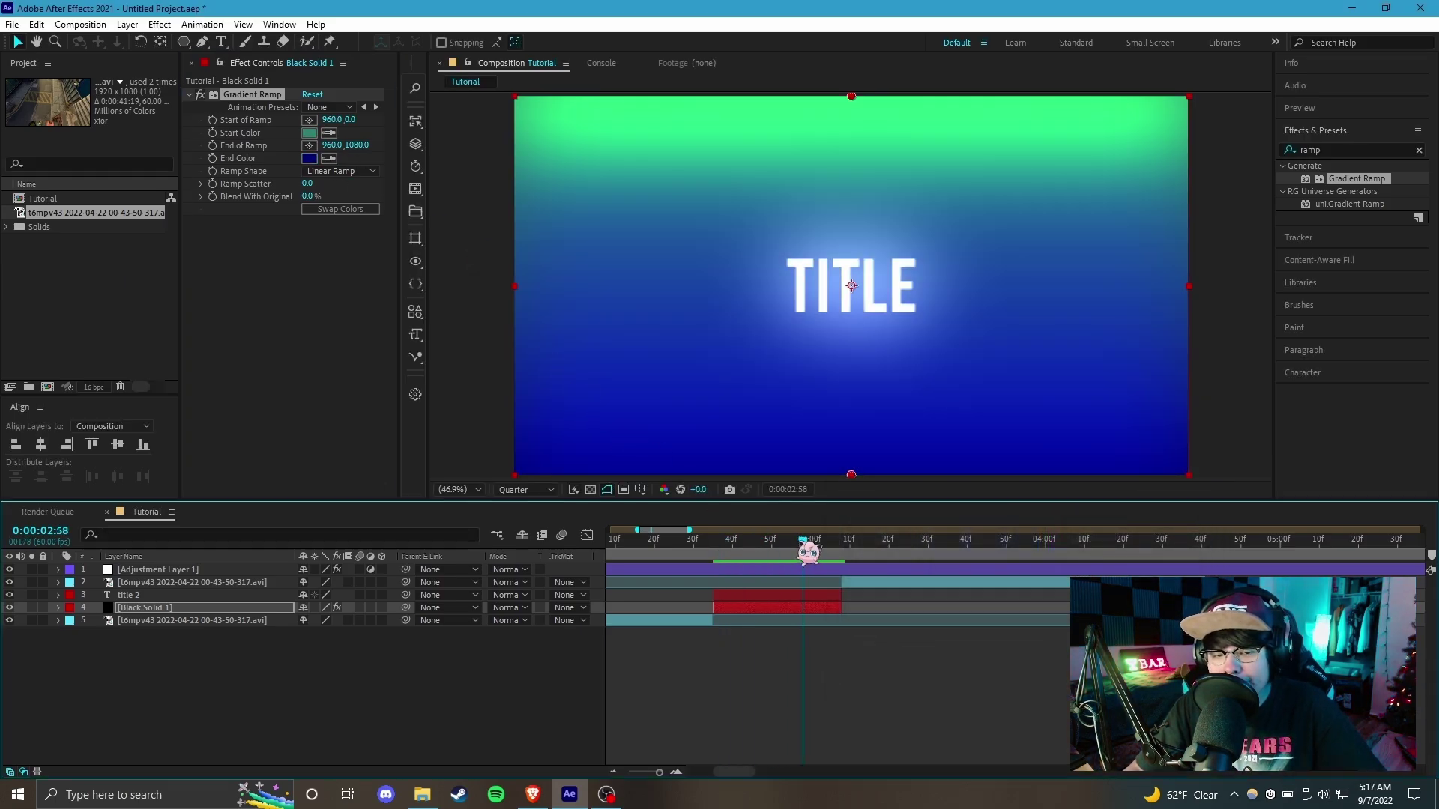
{"action": "left_click", "coordinate": [1419, 149]}
{"action": "scroll", "coordinate": [1360, 414], "scroll_direction": "down", "scroll_amount": 5}
{"action": "scroll", "coordinate": [1349, 405], "scroll_direction": "down", "scroll_amount": 7}
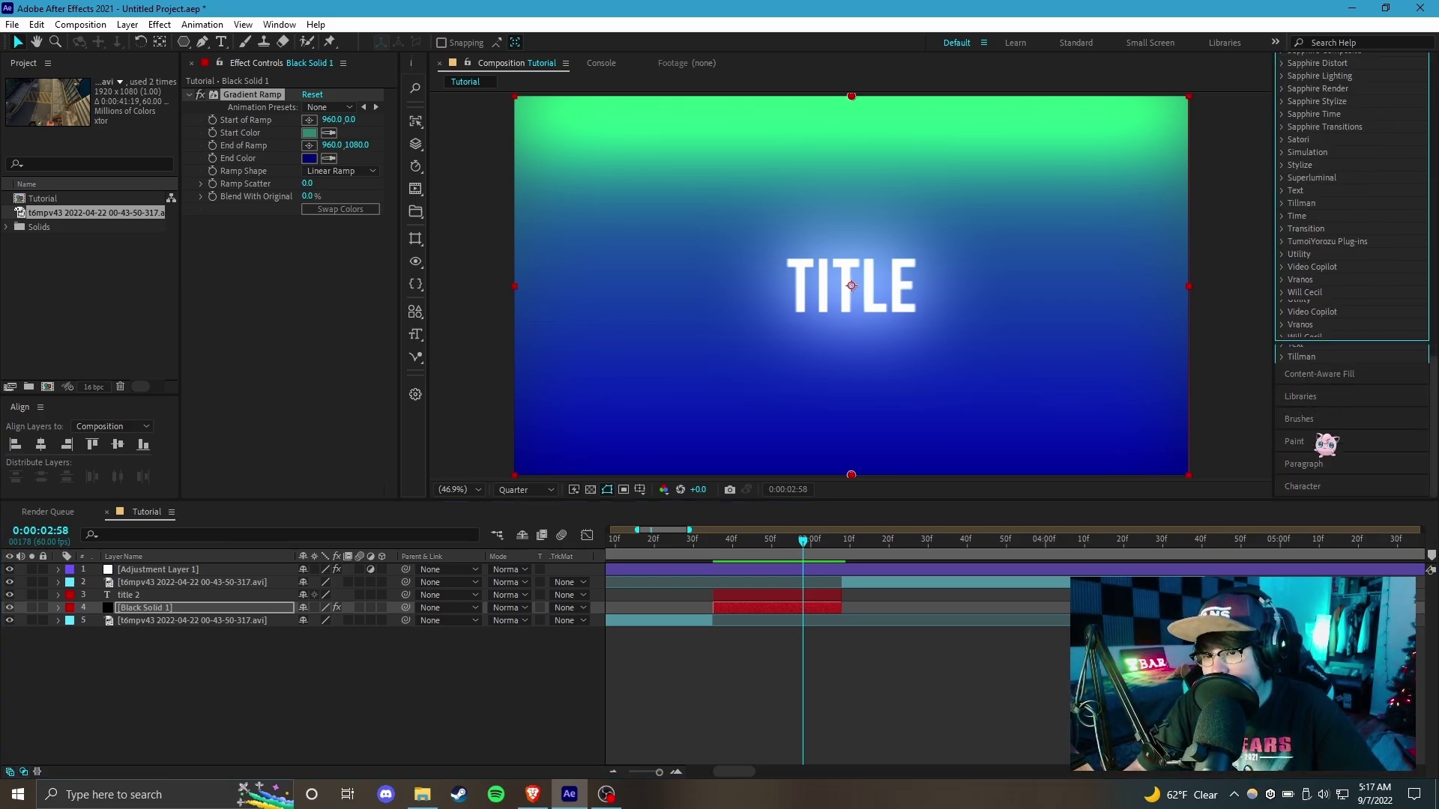
{"action": "scroll", "coordinate": [1334, 395], "scroll_direction": "up", "scroll_amount": 12}
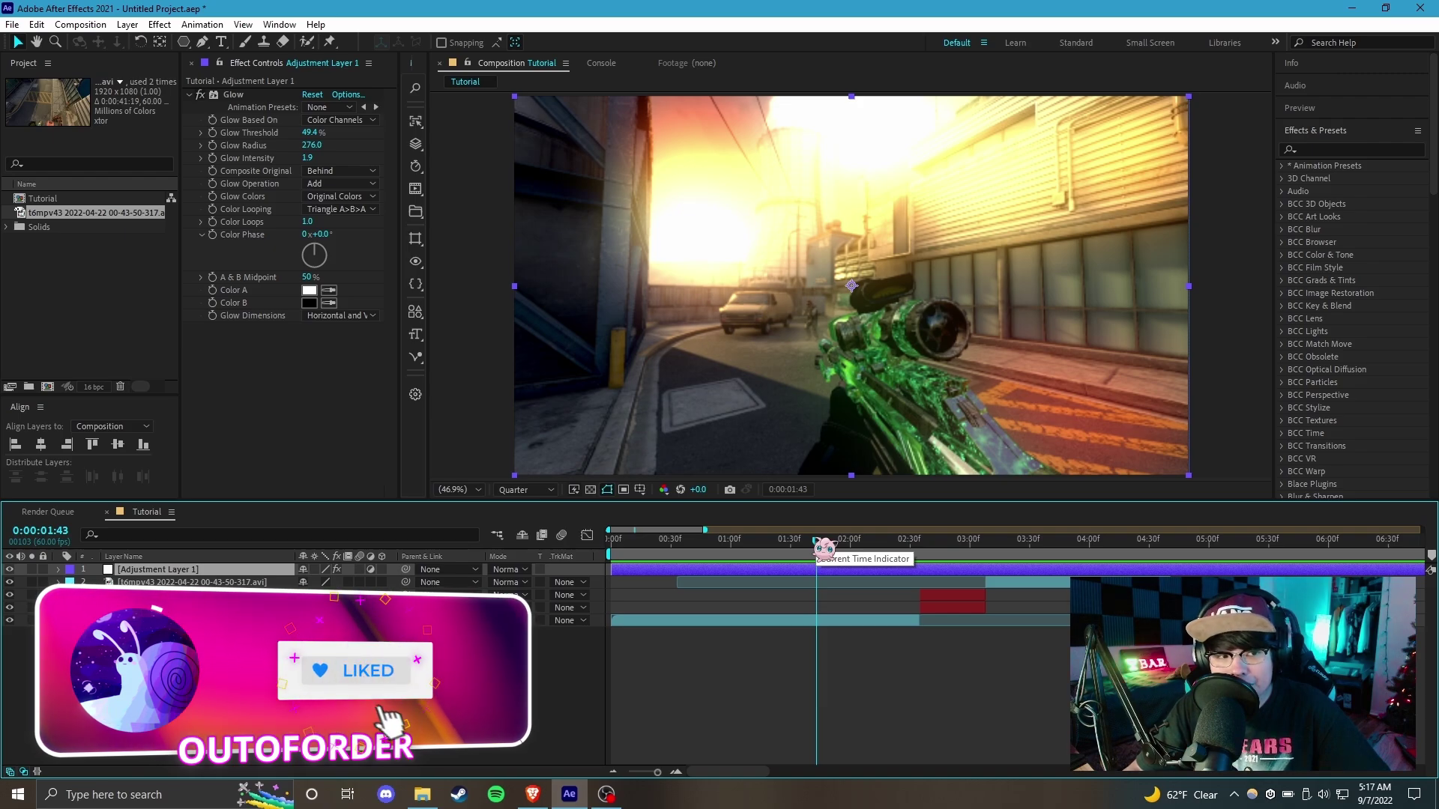
Select Adjustment Layer 1 at 0:00:03:40 and expand its Glow effect in the timeline.
{"action": "left_click", "coordinate": [188, 622]}
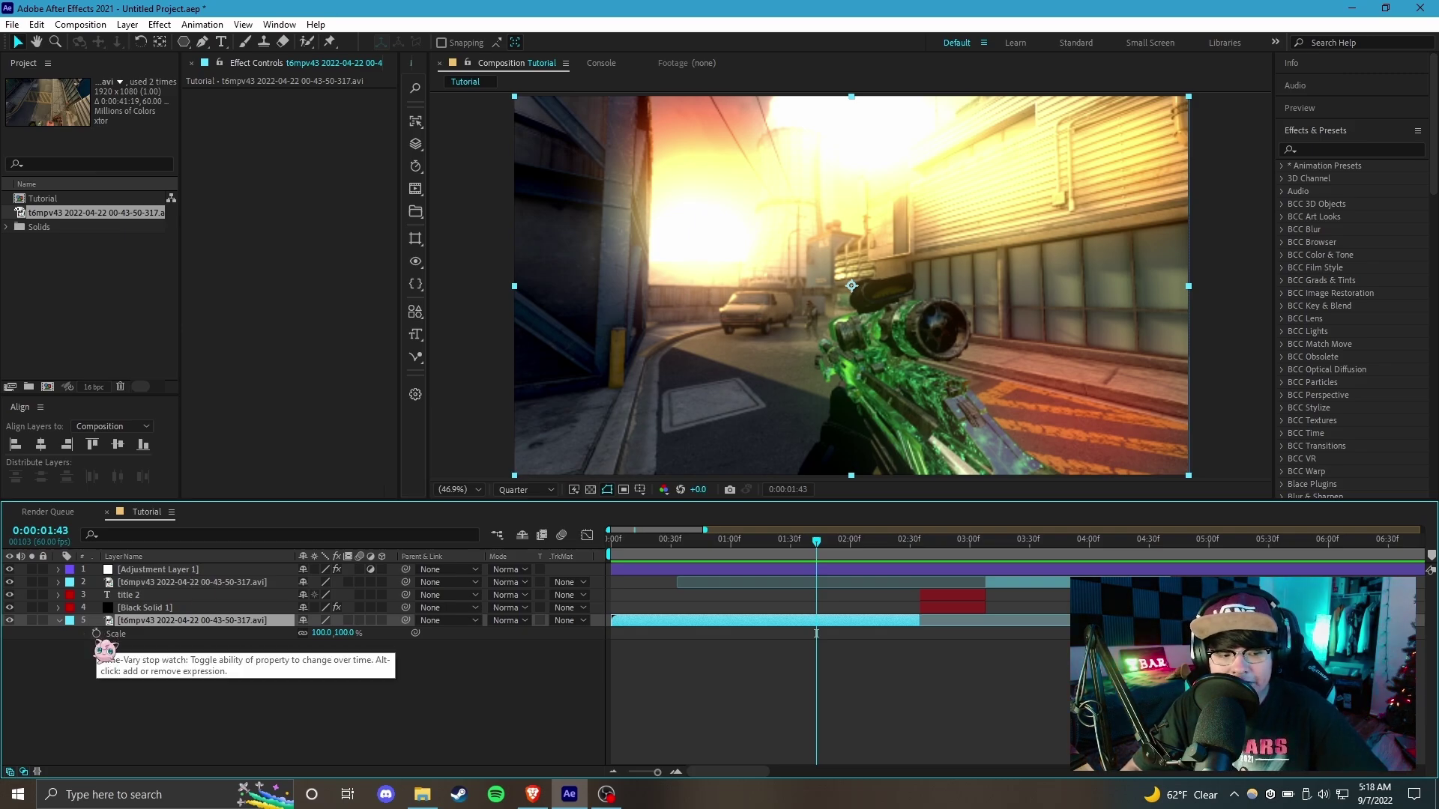
{"action": "left_click", "coordinate": [162, 573]}
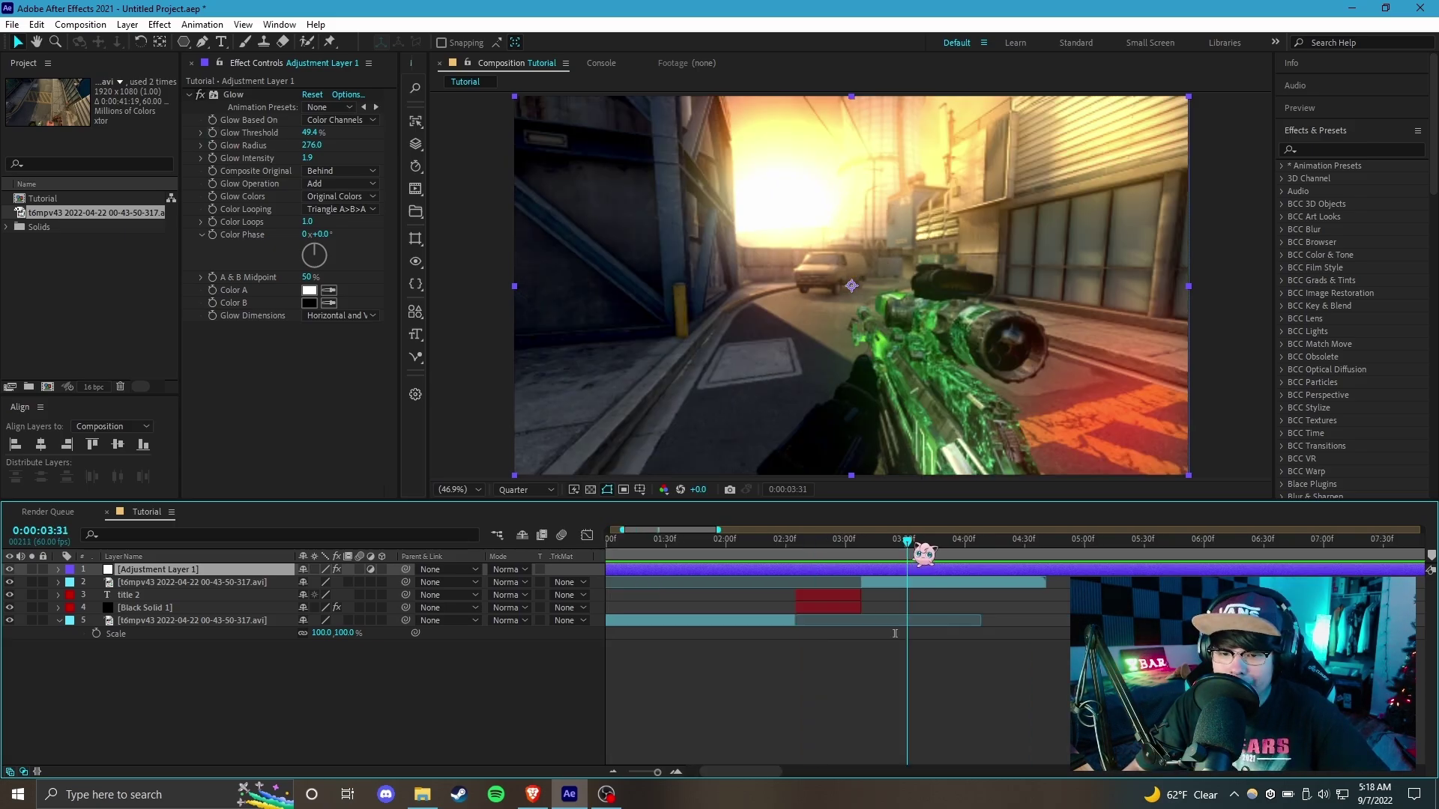
{"action": "left_click_drag", "start_coordinate": [908, 542], "coordinate": [926, 542]}
{"action": "left_click_drag", "start_coordinate": [1040, 622], "coordinate": [945, 618]}
{"action": "left_click", "coordinate": [235, 181]}
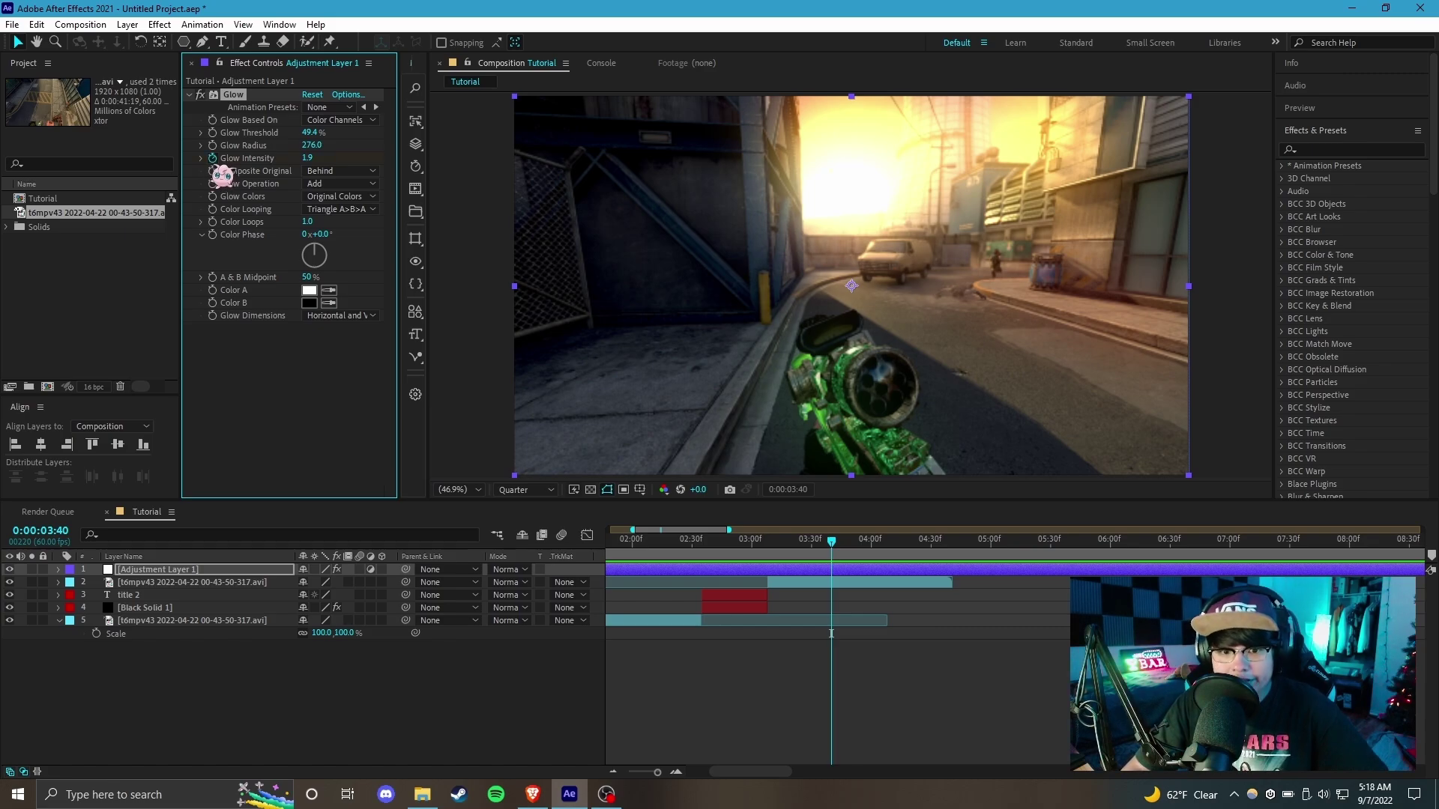
{"action": "left_click", "coordinate": [59, 570]}
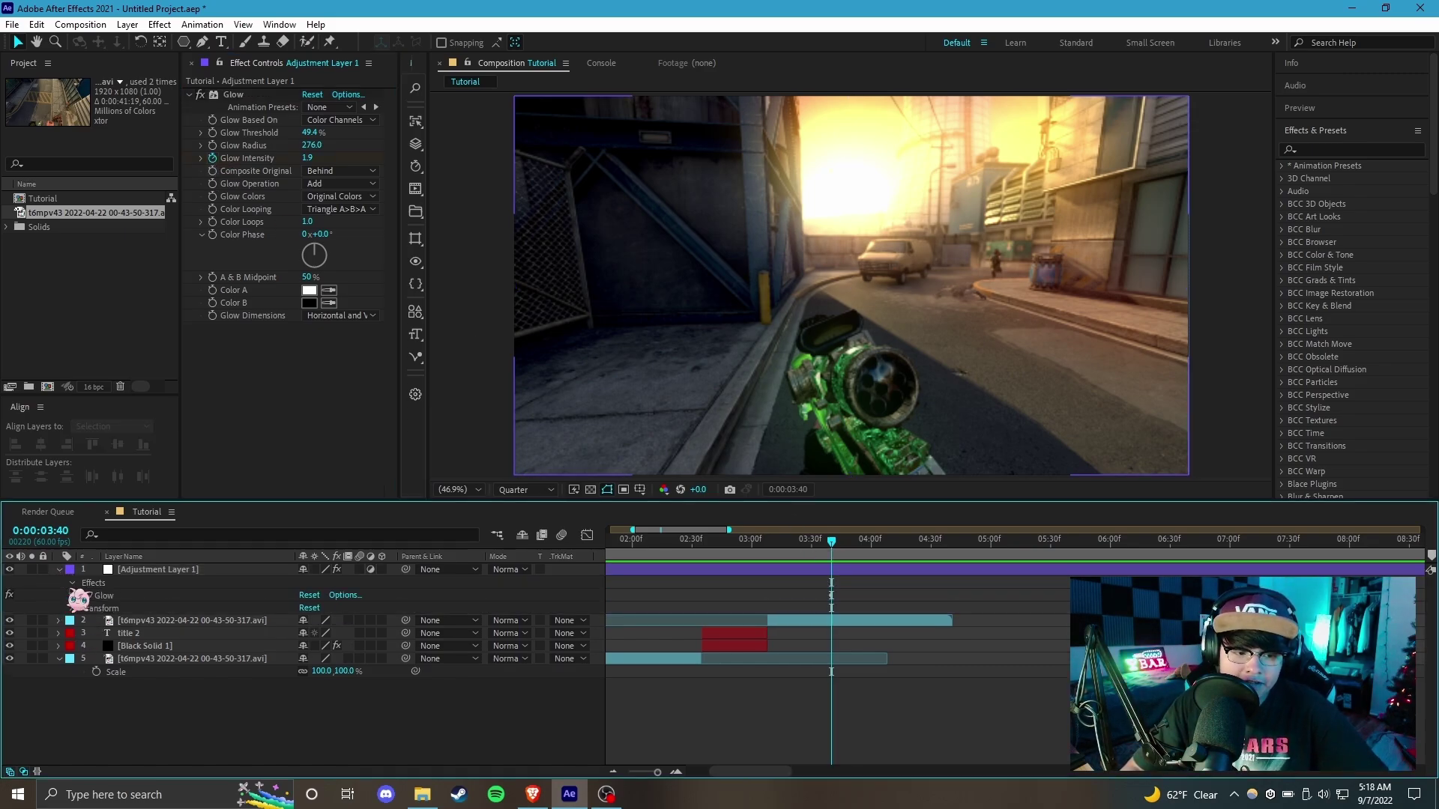
Expand the Glow properties, select Glow Intensity, and preview from the current point.
{"action": "left_click", "coordinate": [85, 597]}
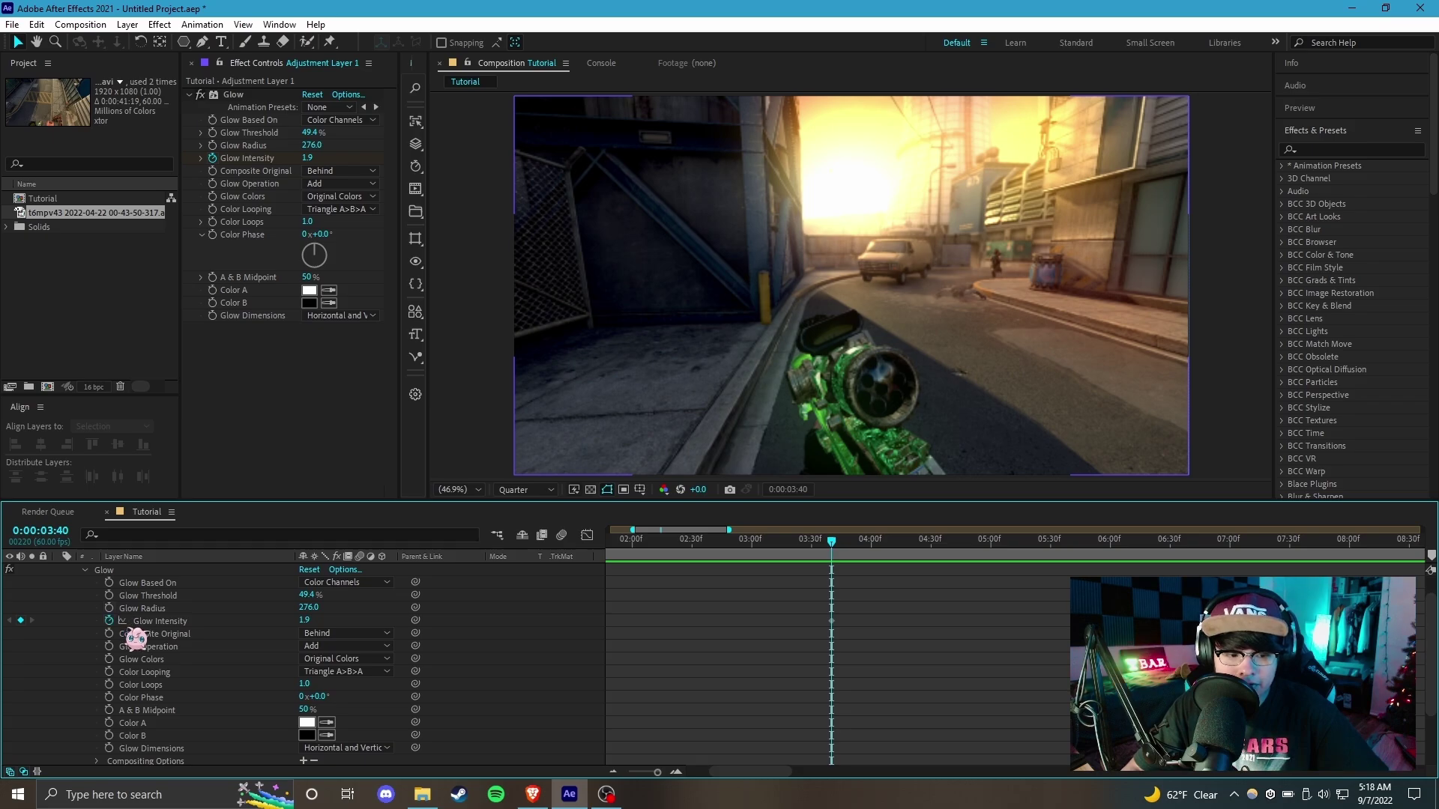
{"action": "left_click", "coordinate": [150, 621]}
{"action": "left_click", "coordinate": [892, 646]}
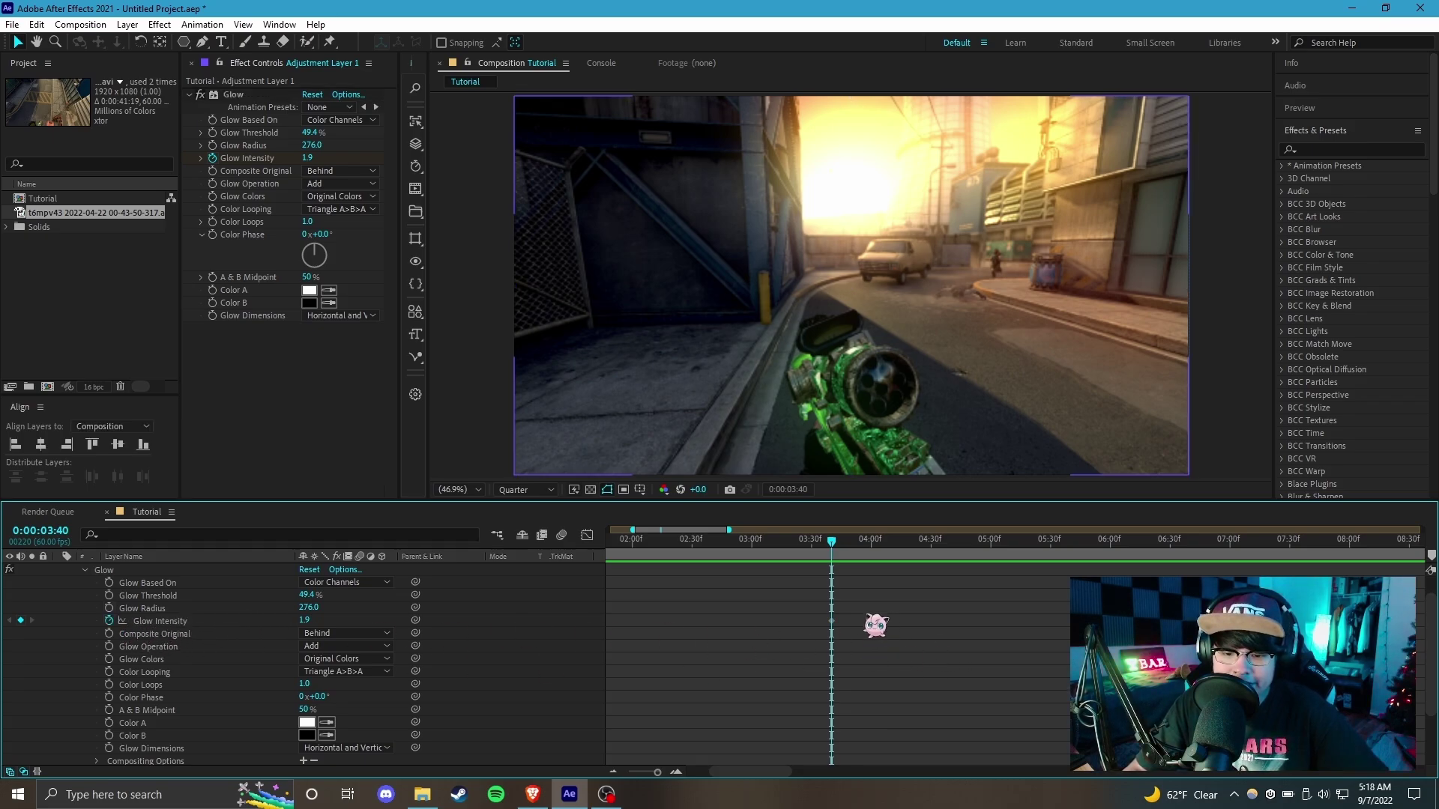
{"action": "key", "text": "space"}
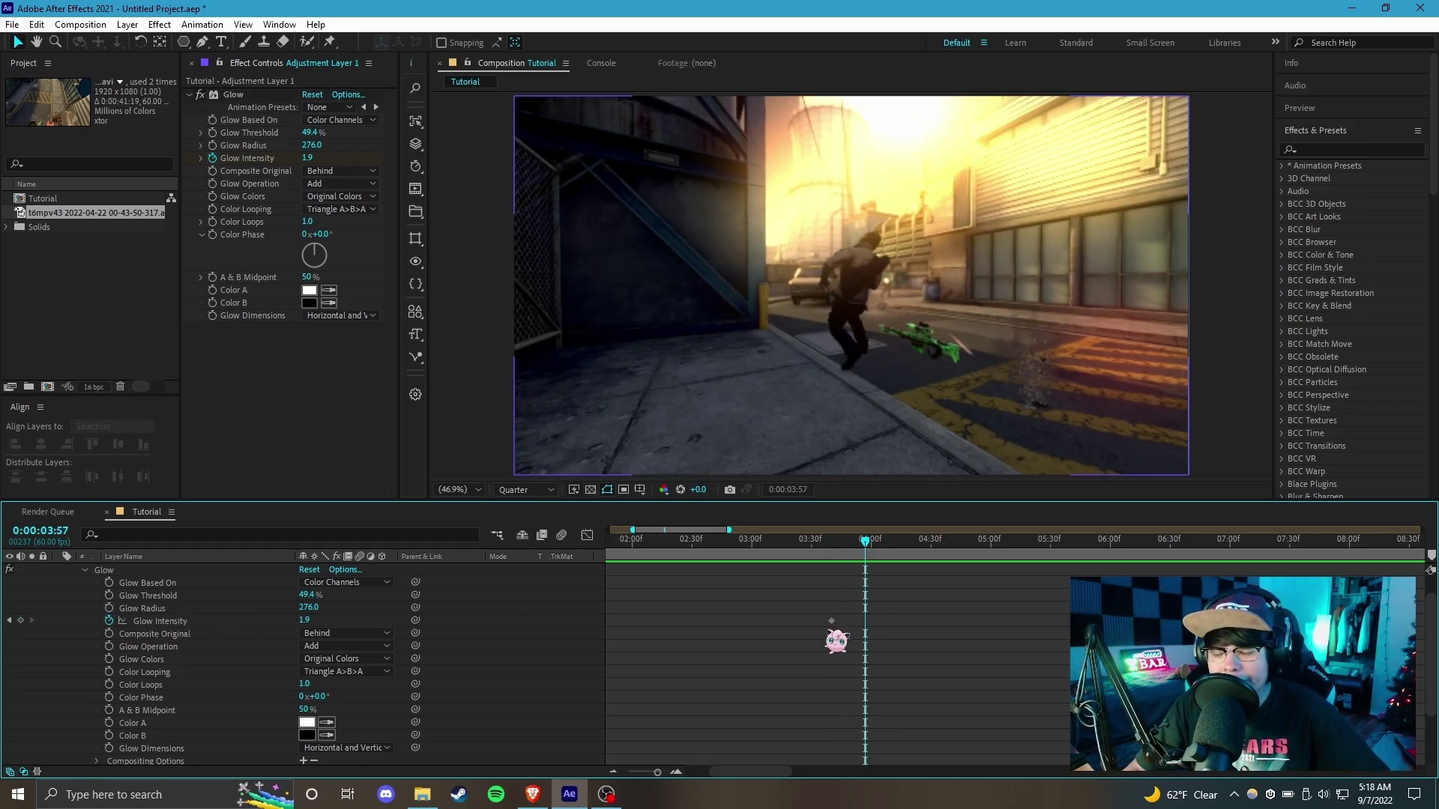
{"action": "key", "text": "space"}
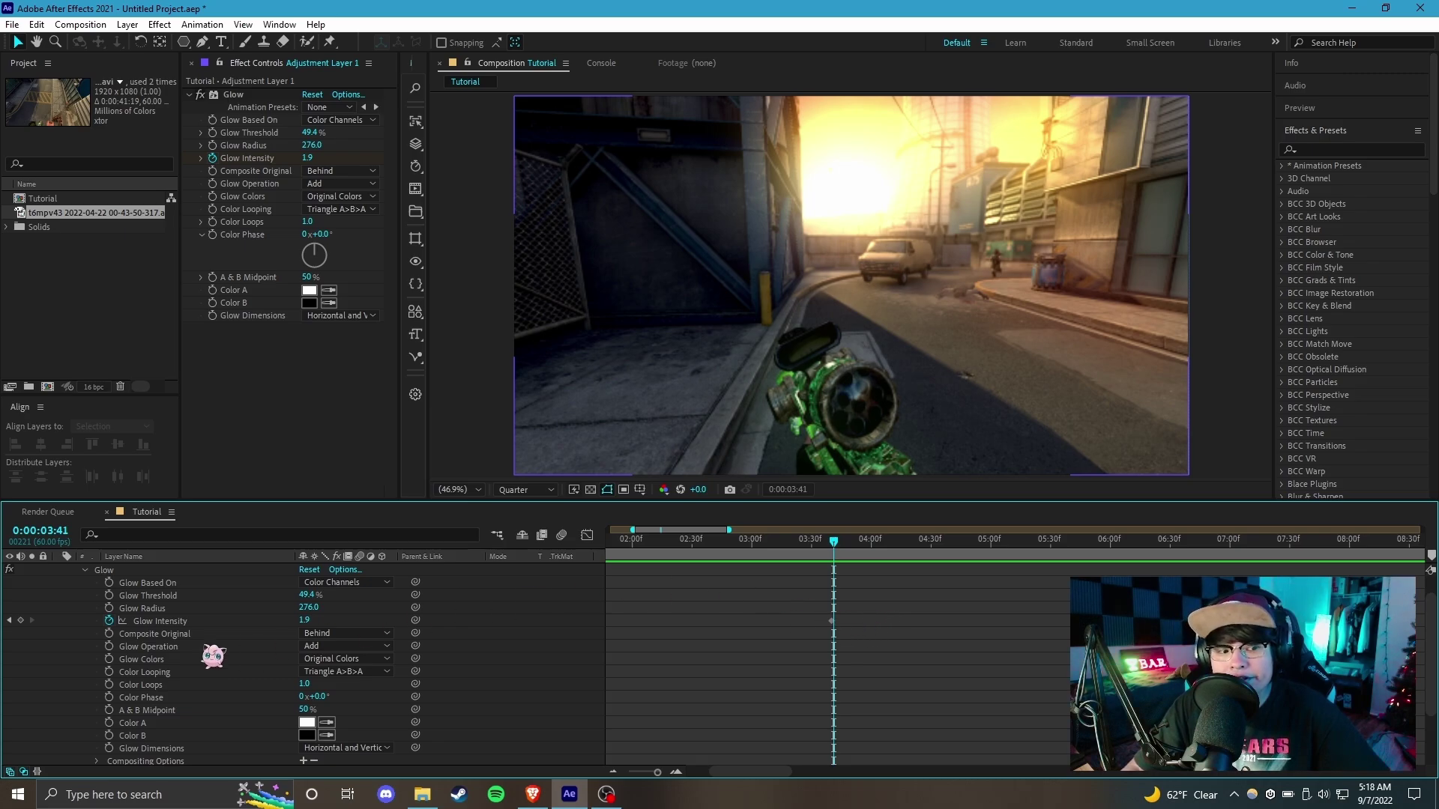
Keyframe Glow Intensity to 19.0 at 0:00:04:26 and scrub through the resulting flash.
{"action": "scroll", "coordinate": [197, 633], "scroll_direction": "up", "scroll_amount": 2}
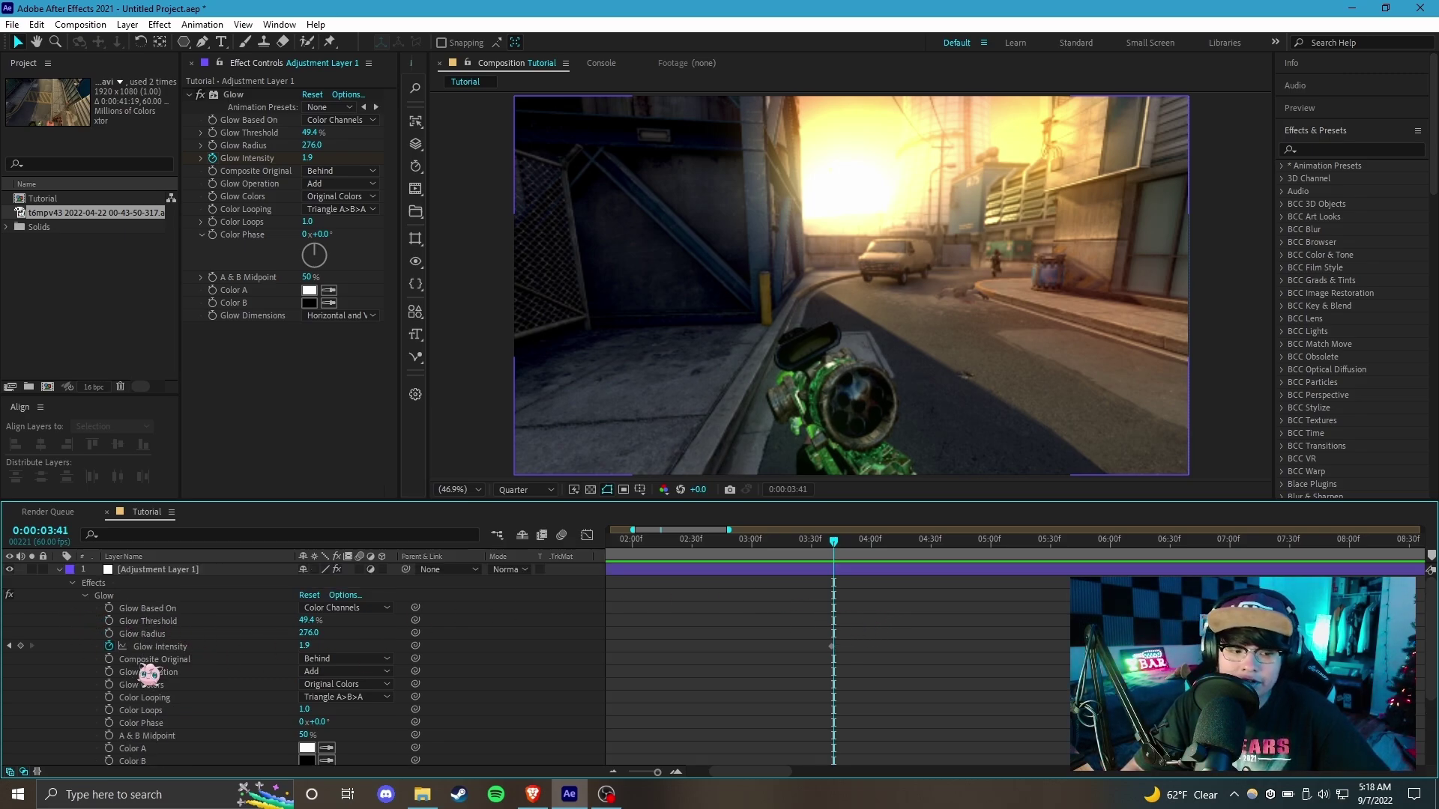
{"action": "left_click", "coordinate": [59, 570]}
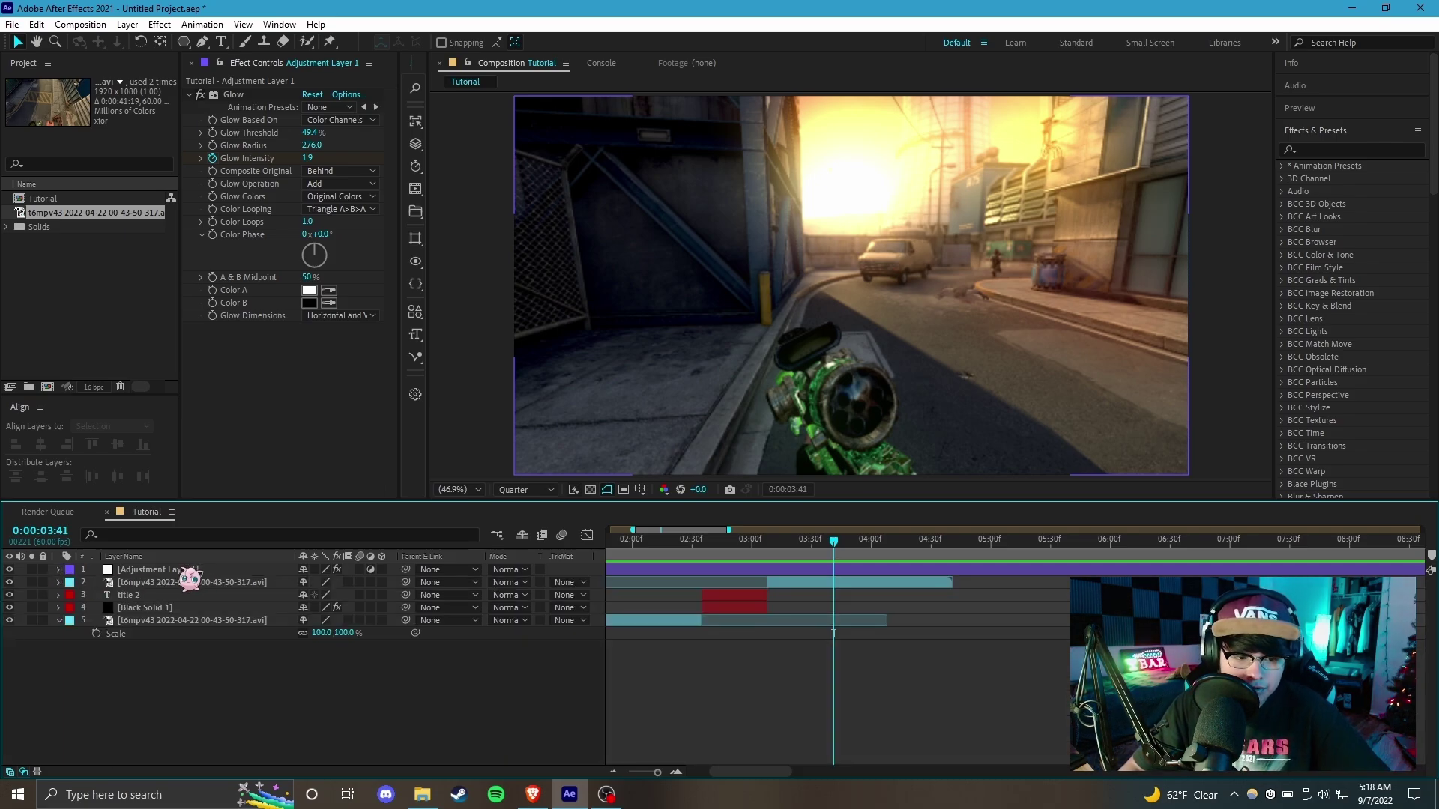
{"action": "left_click", "coordinate": [190, 574]}
{"action": "key", "text": "u"}
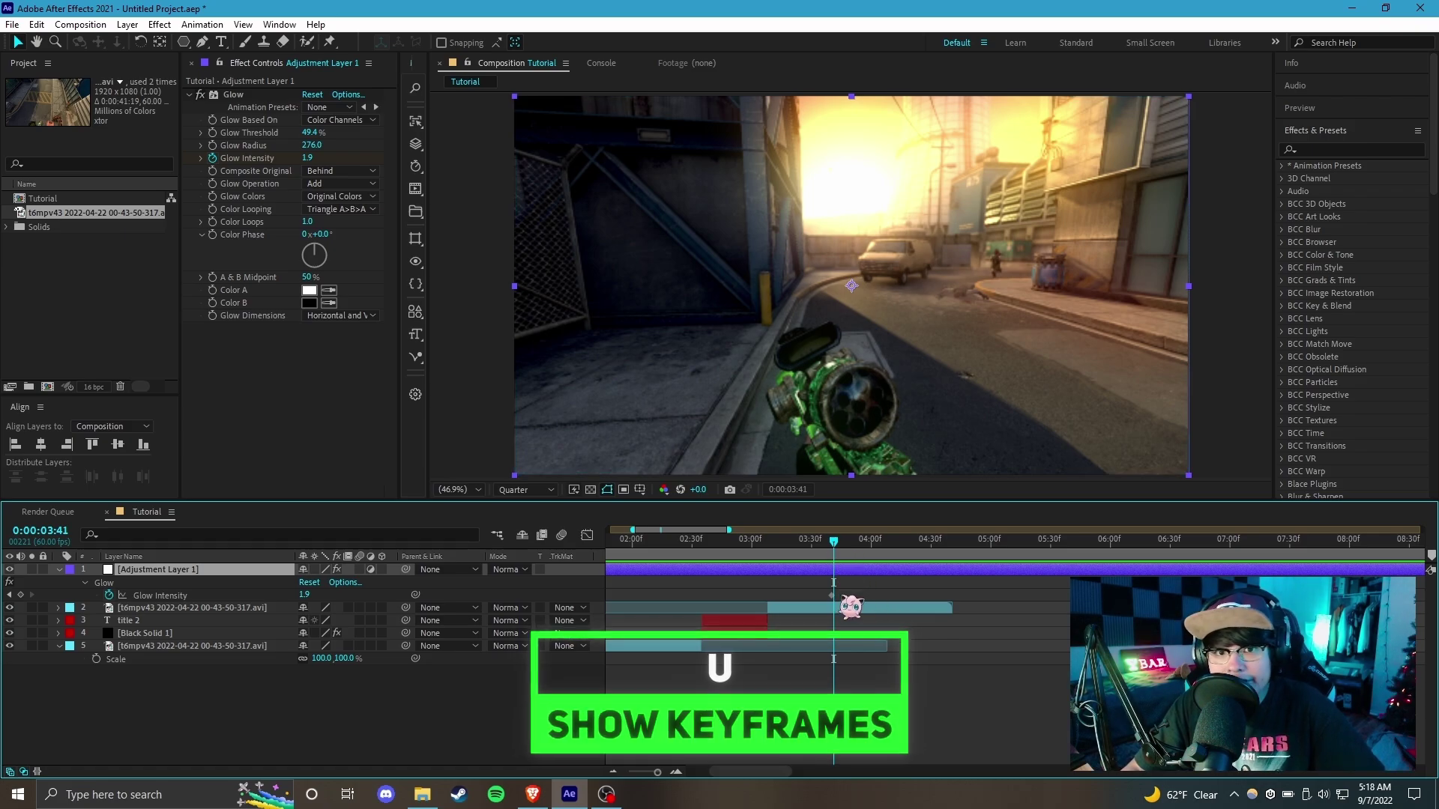
{"action": "scroll", "coordinate": [881, 579], "scroll_direction": "up", "scroll_amount": 1}
{"action": "left_click_drag", "start_coordinate": [777, 549], "coordinate": [882, 579]}
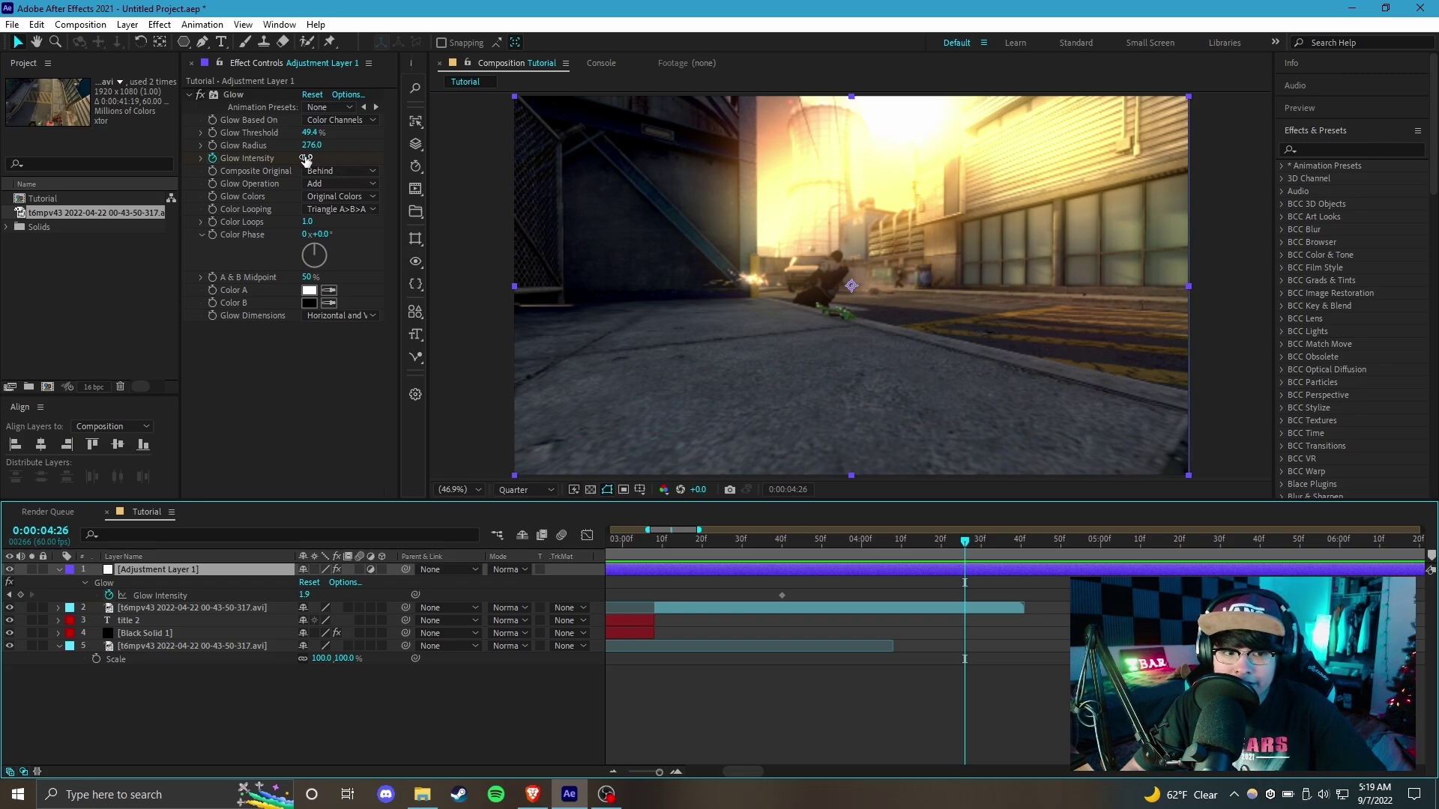
{"action": "left_click_drag", "start_coordinate": [313, 159], "coordinate": [1063, 539]}
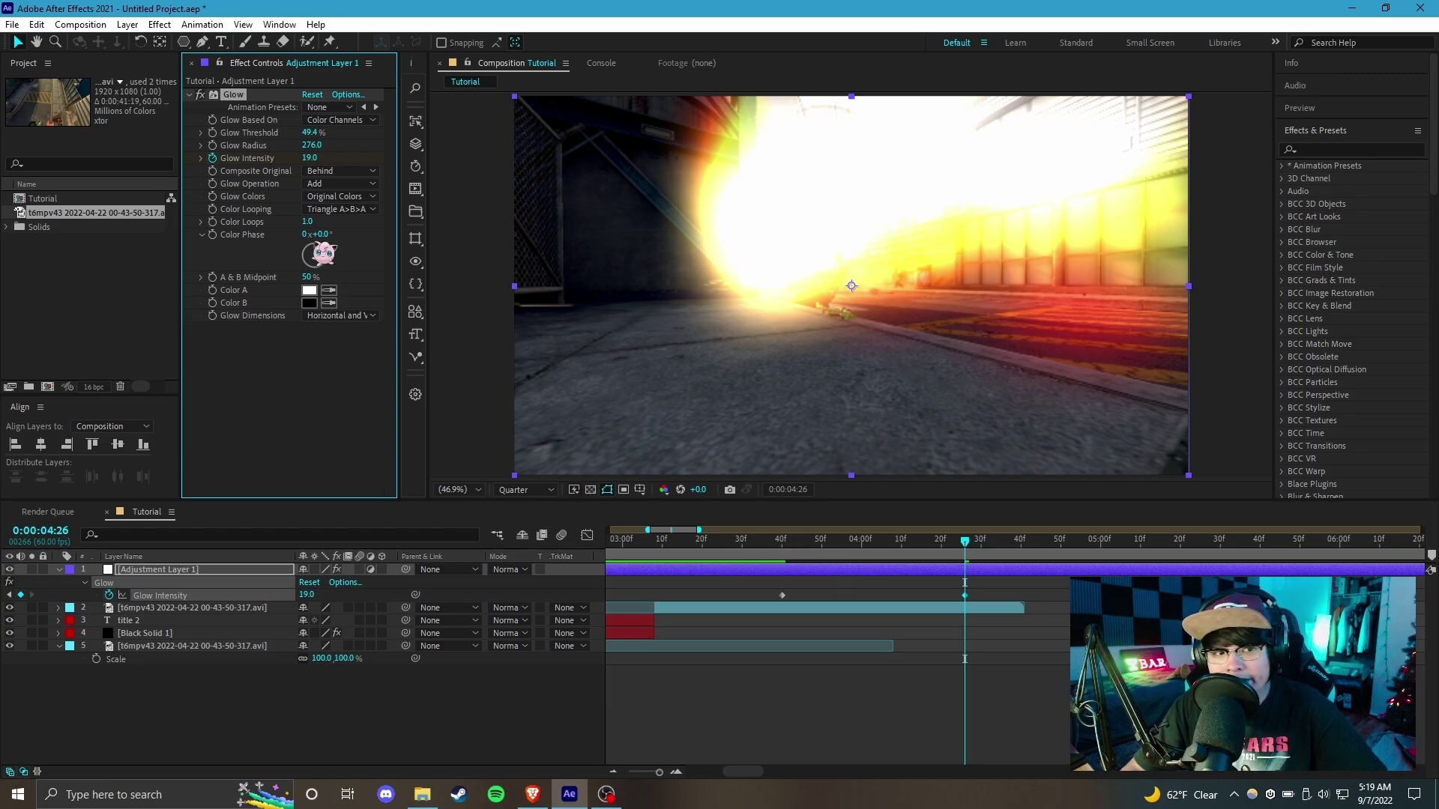
{"action": "left_click_drag", "start_coordinate": [778, 551], "coordinate": [913, 550]}
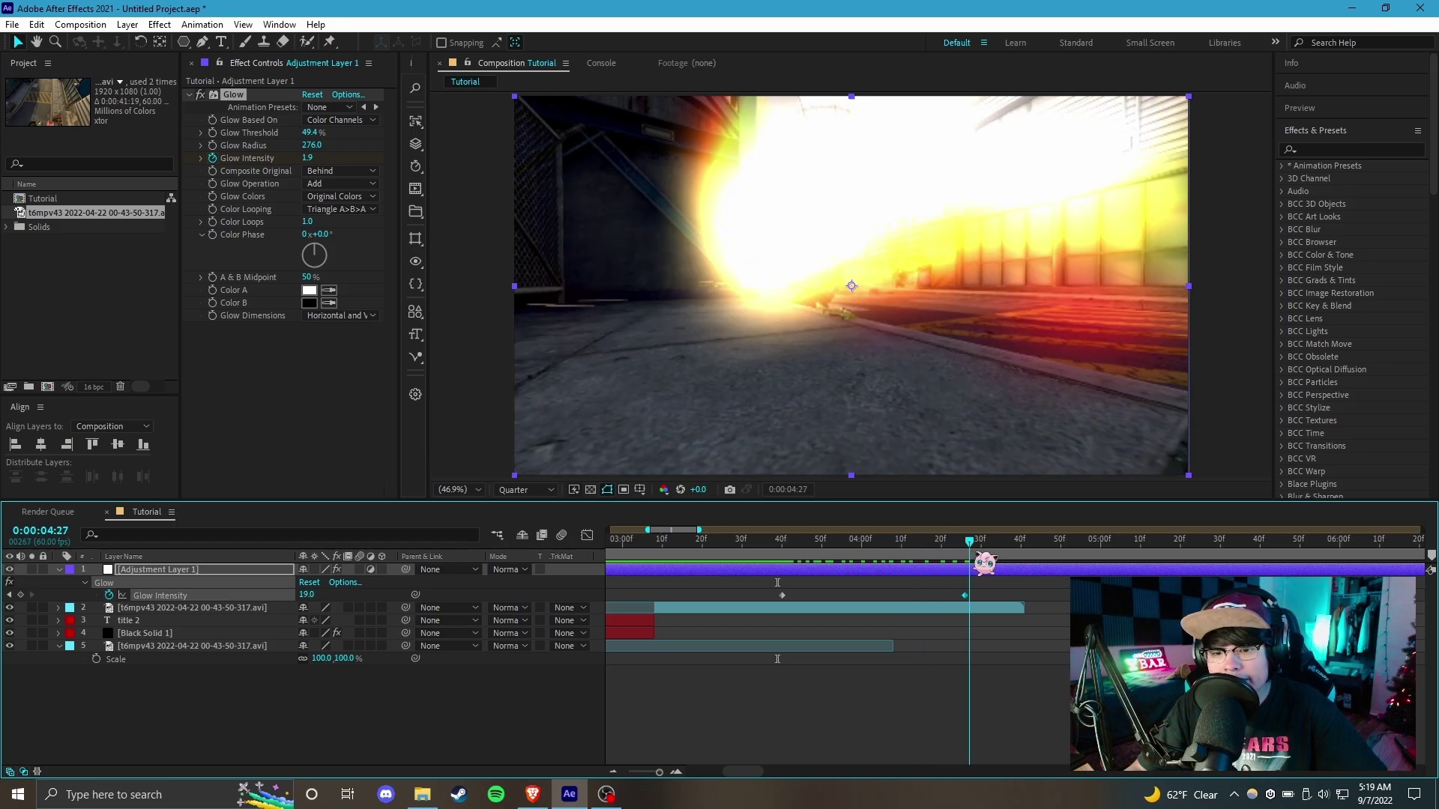
{"action": "key", "text": "space"}
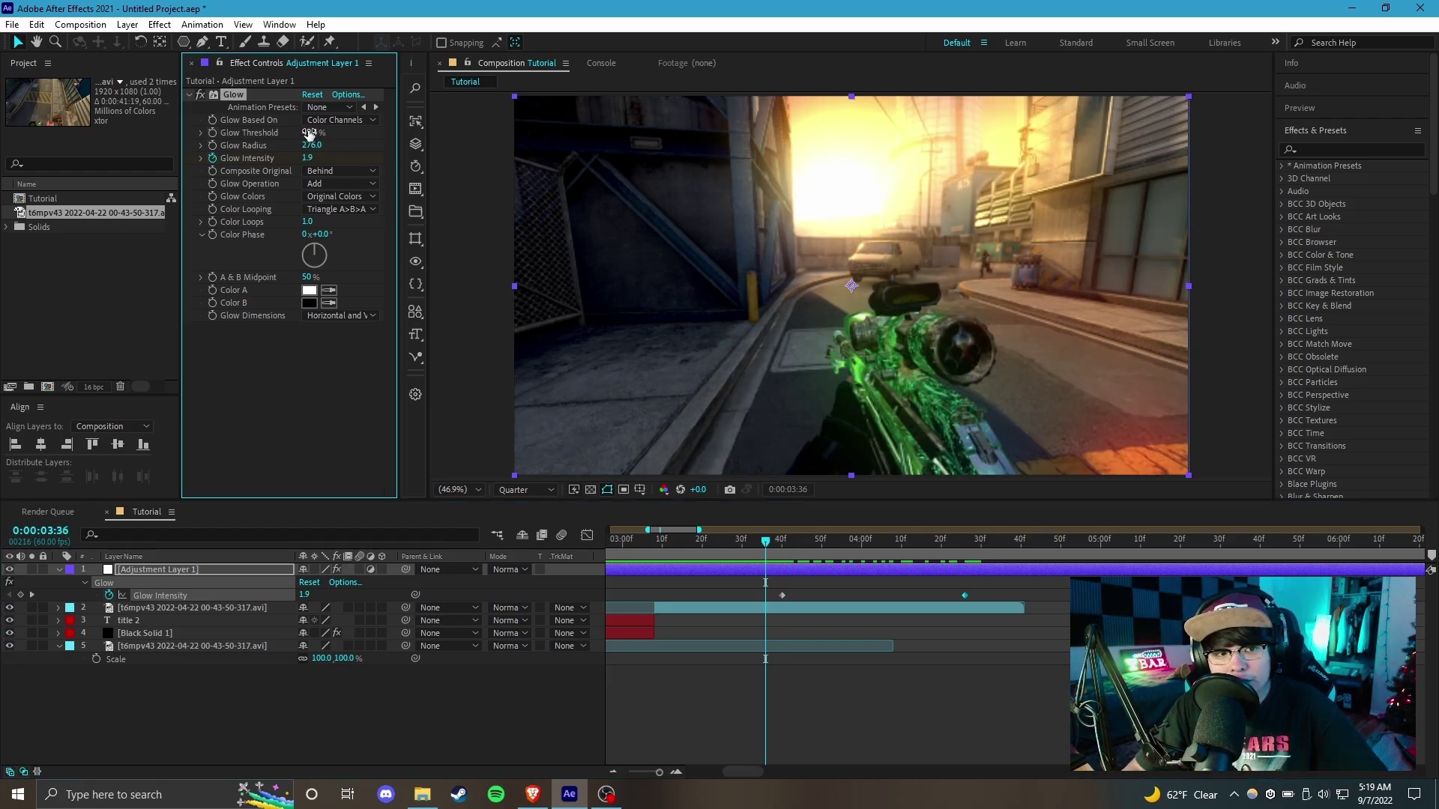
Set Glow Threshold to 80% at 3:36 and show the keyframed properties.
{"action": "left_click", "coordinate": [309, 132]}
{"action": "type", "text": "80"}
{"action": "key", "text": "Return"}
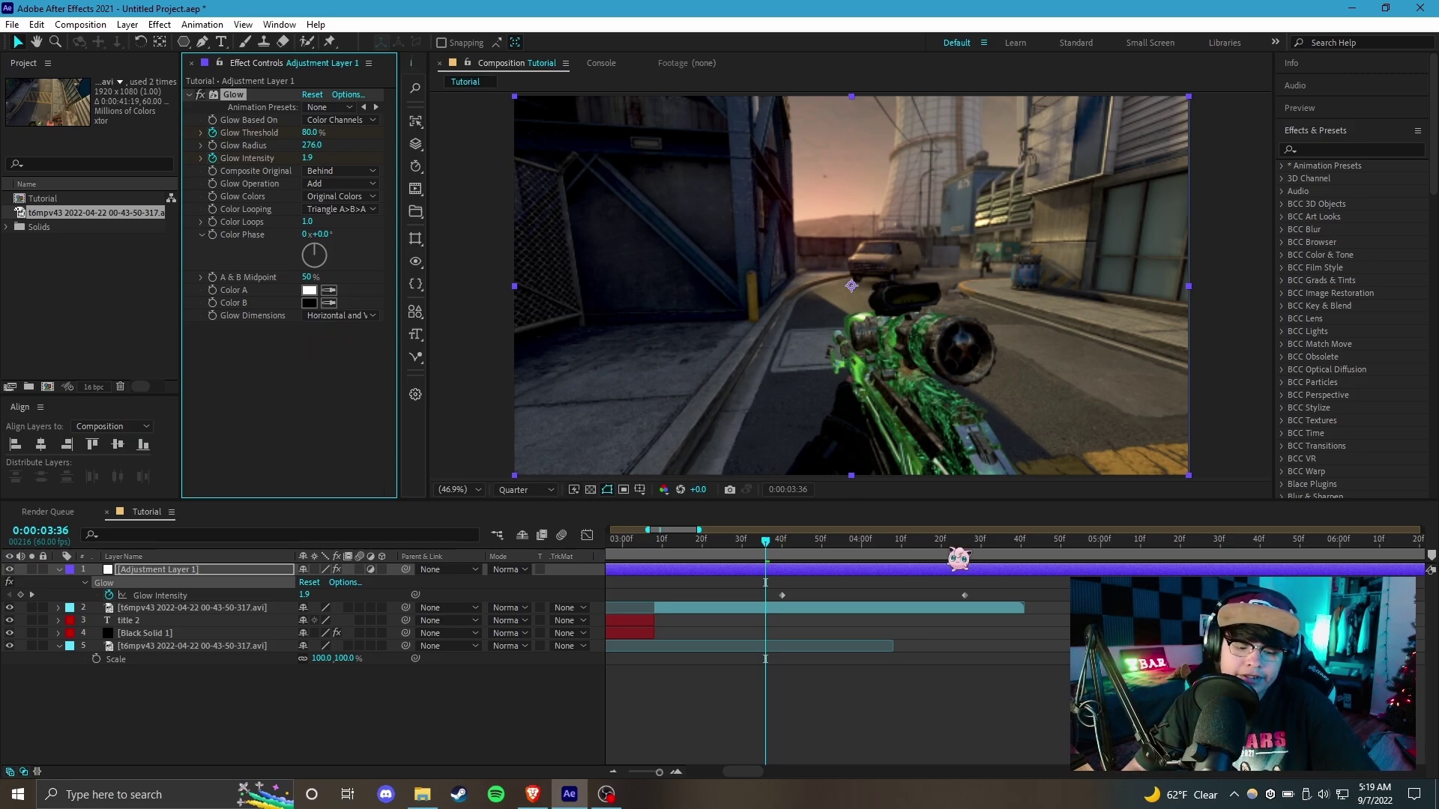
{"action": "key", "text": "u"}
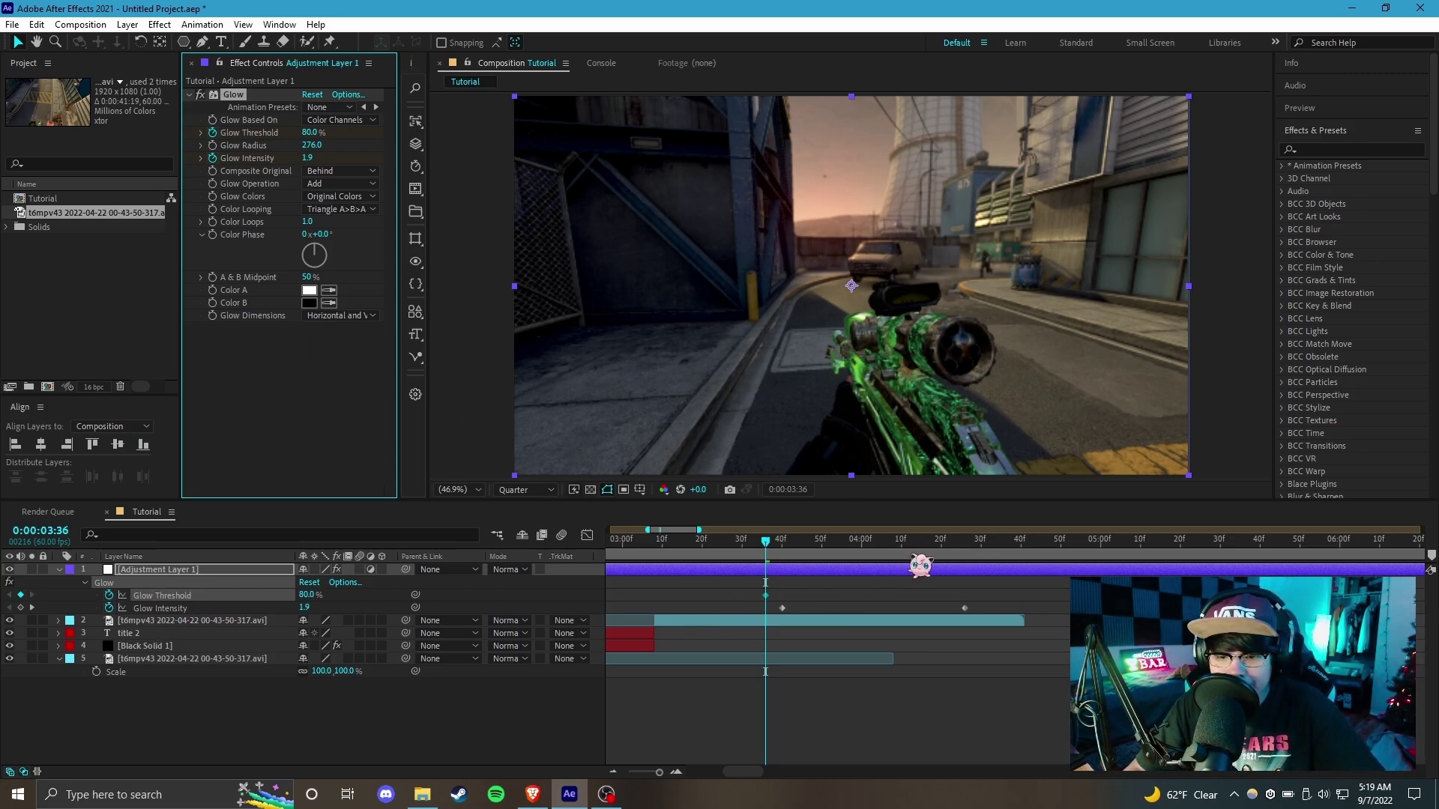
Lower Glow Threshold to 25% at 4:26 and preview the flash from 3:25.
{"action": "left_click", "coordinate": [965, 553]}
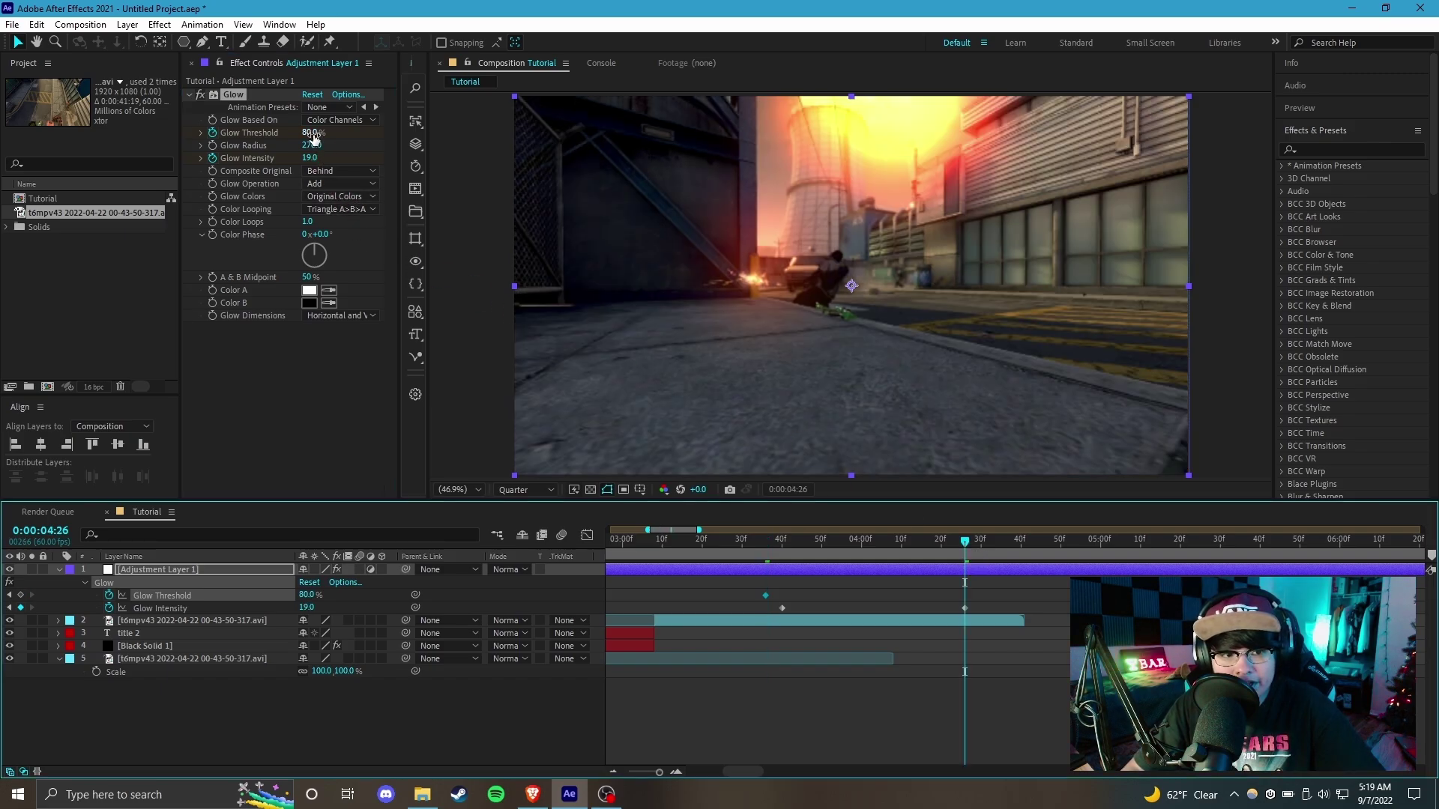
{"action": "left_click_drag", "start_coordinate": [309, 133], "coordinate": [296, 134]}
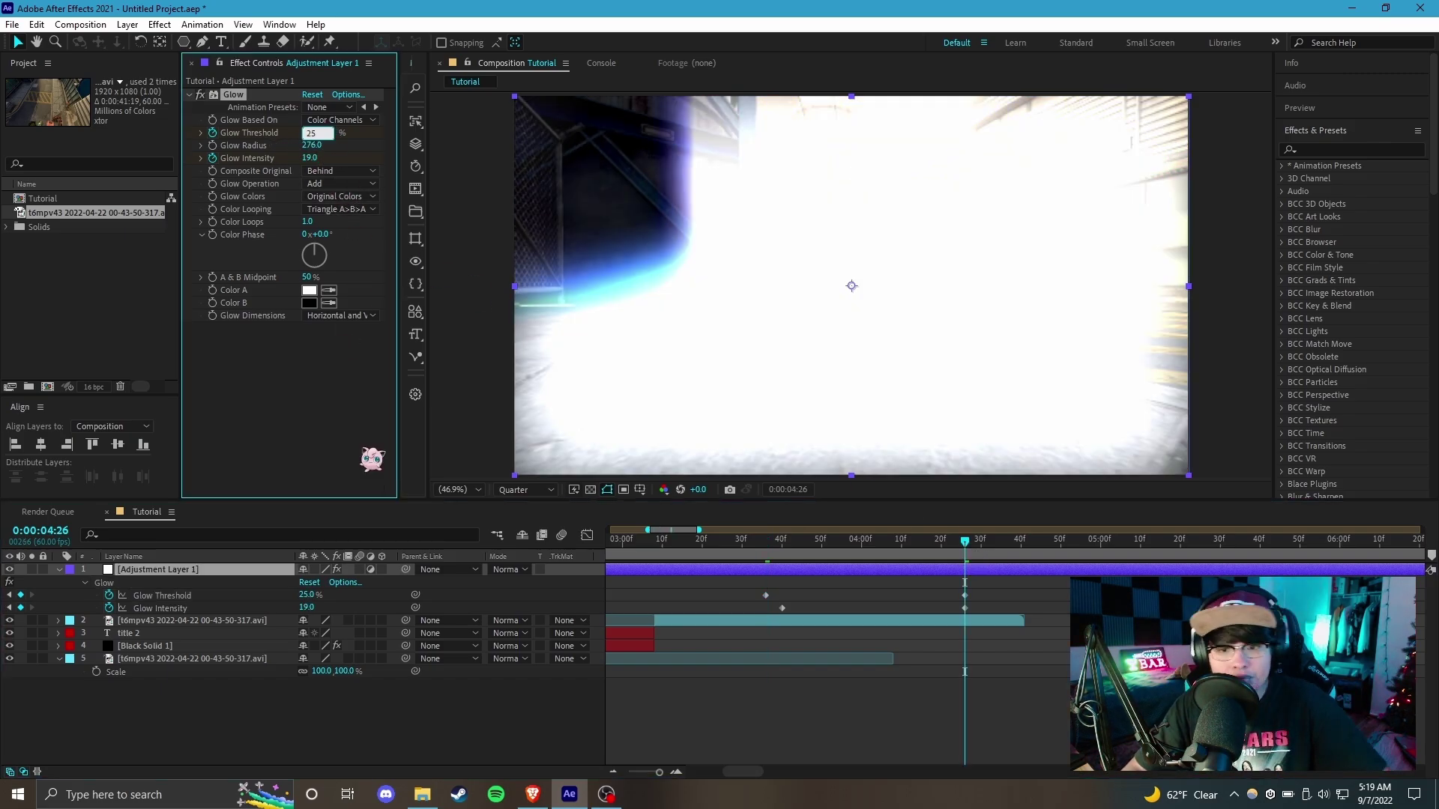
{"action": "left_click", "coordinate": [722, 559]}
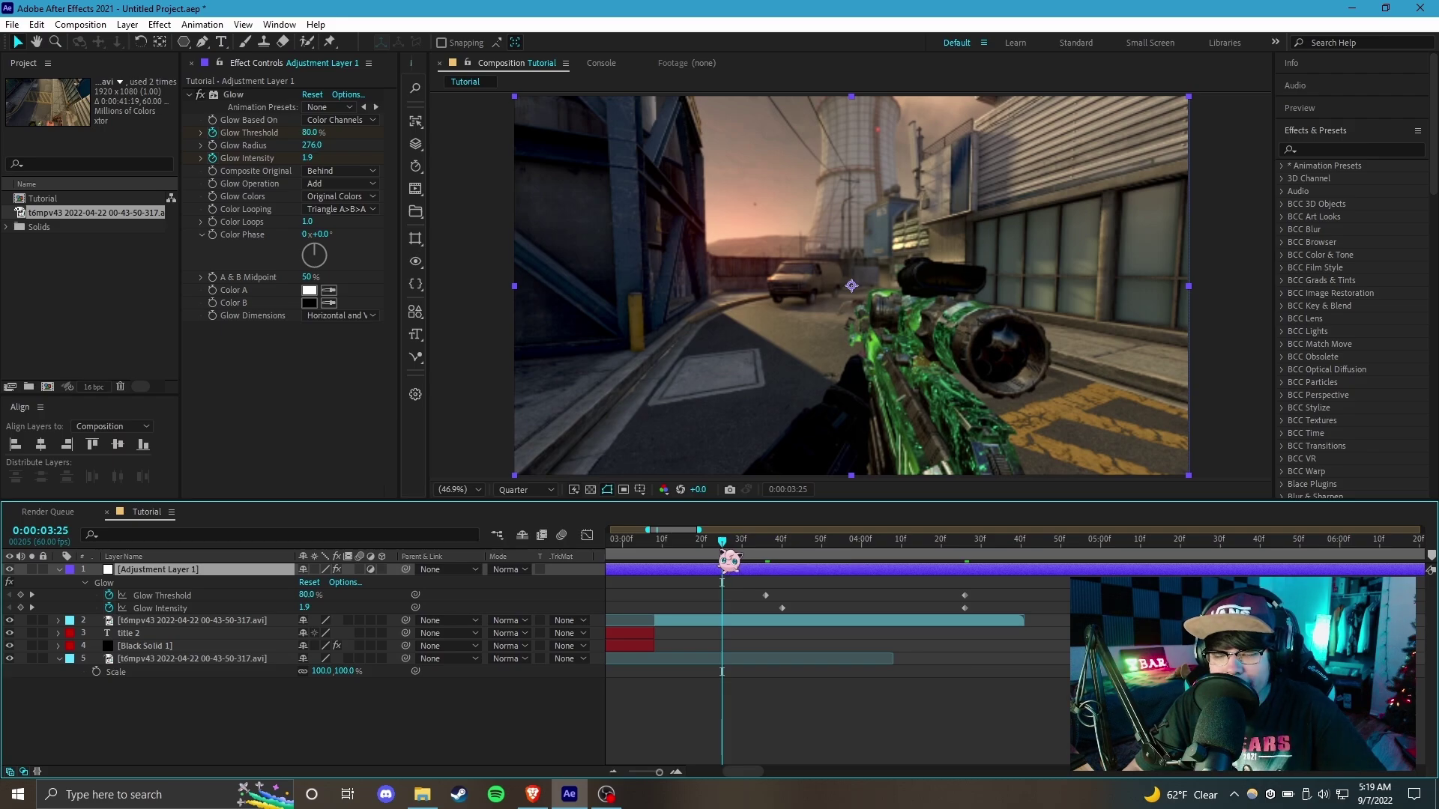
{"action": "key", "text": "space"}
{"action": "left_click", "coordinate": [908, 558]}
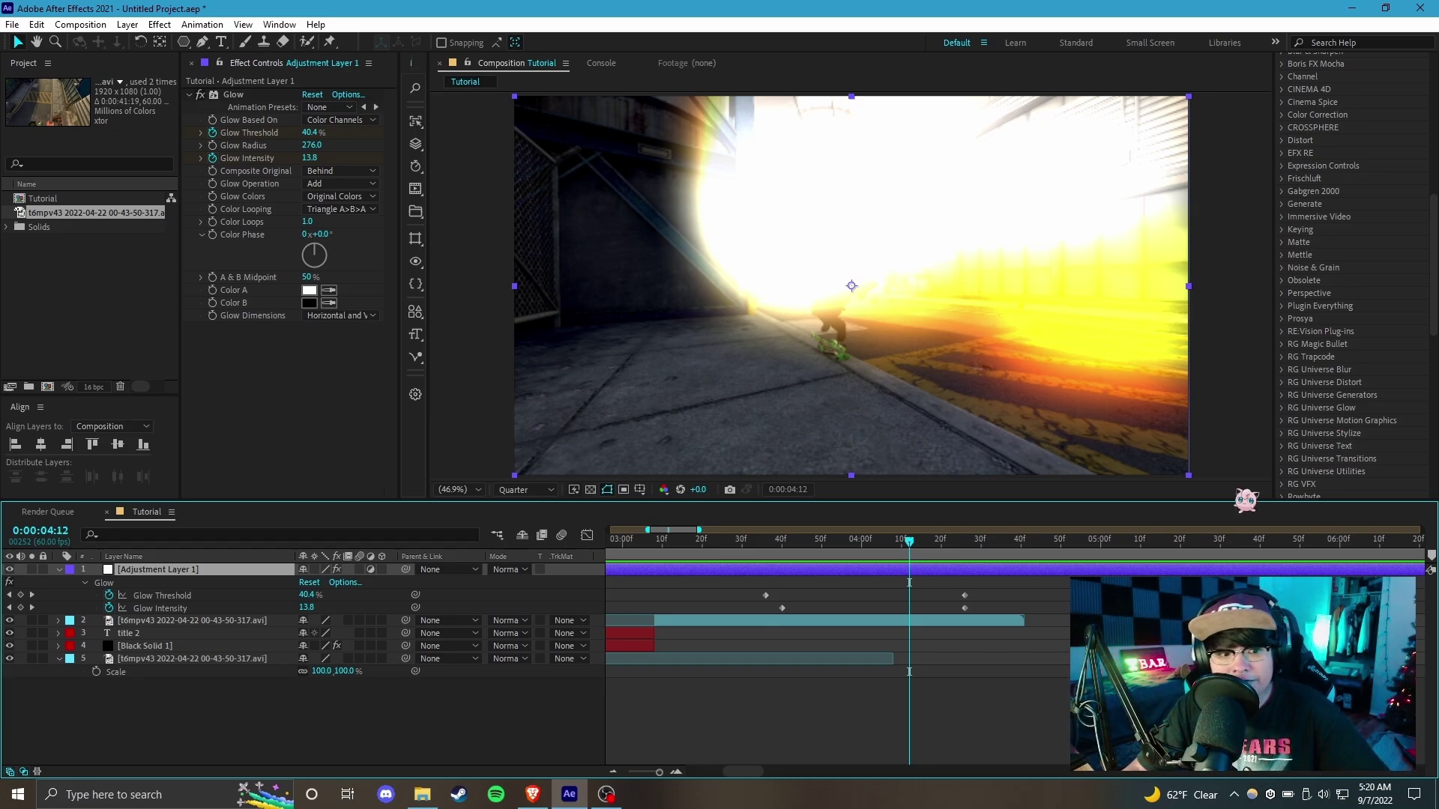
Keyframe the layer 2 gameplay clip's Scale at 3:47 and set it to 0% at 4:29.
{"action": "left_click", "coordinate": [808, 632]}
{"action": "left_click", "coordinate": [818, 623]}
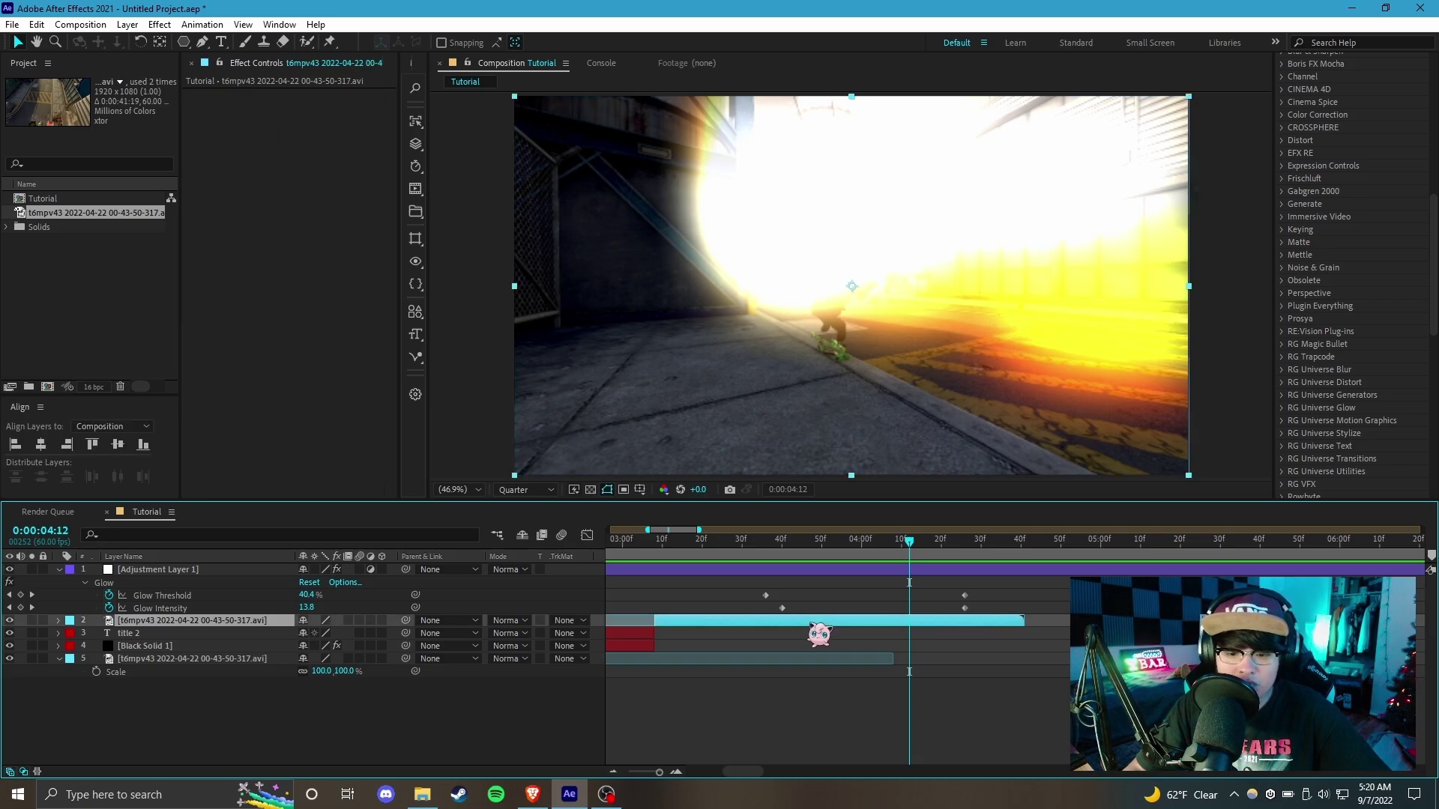
{"action": "left_click", "coordinate": [810, 555]}
{"action": "key", "text": "s"}
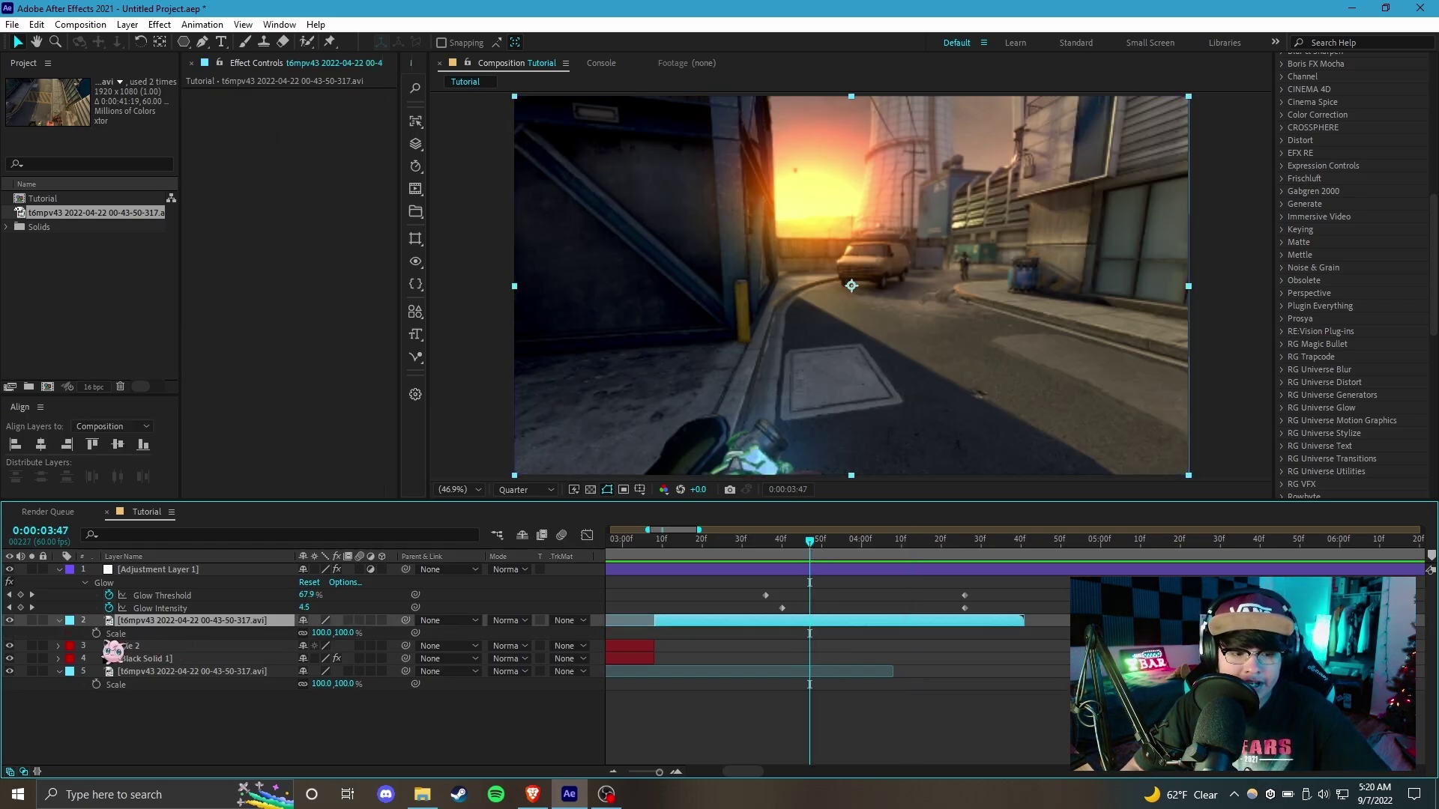
{"action": "left_click", "coordinate": [96, 634]}
{"action": "left_click", "coordinate": [978, 546]}
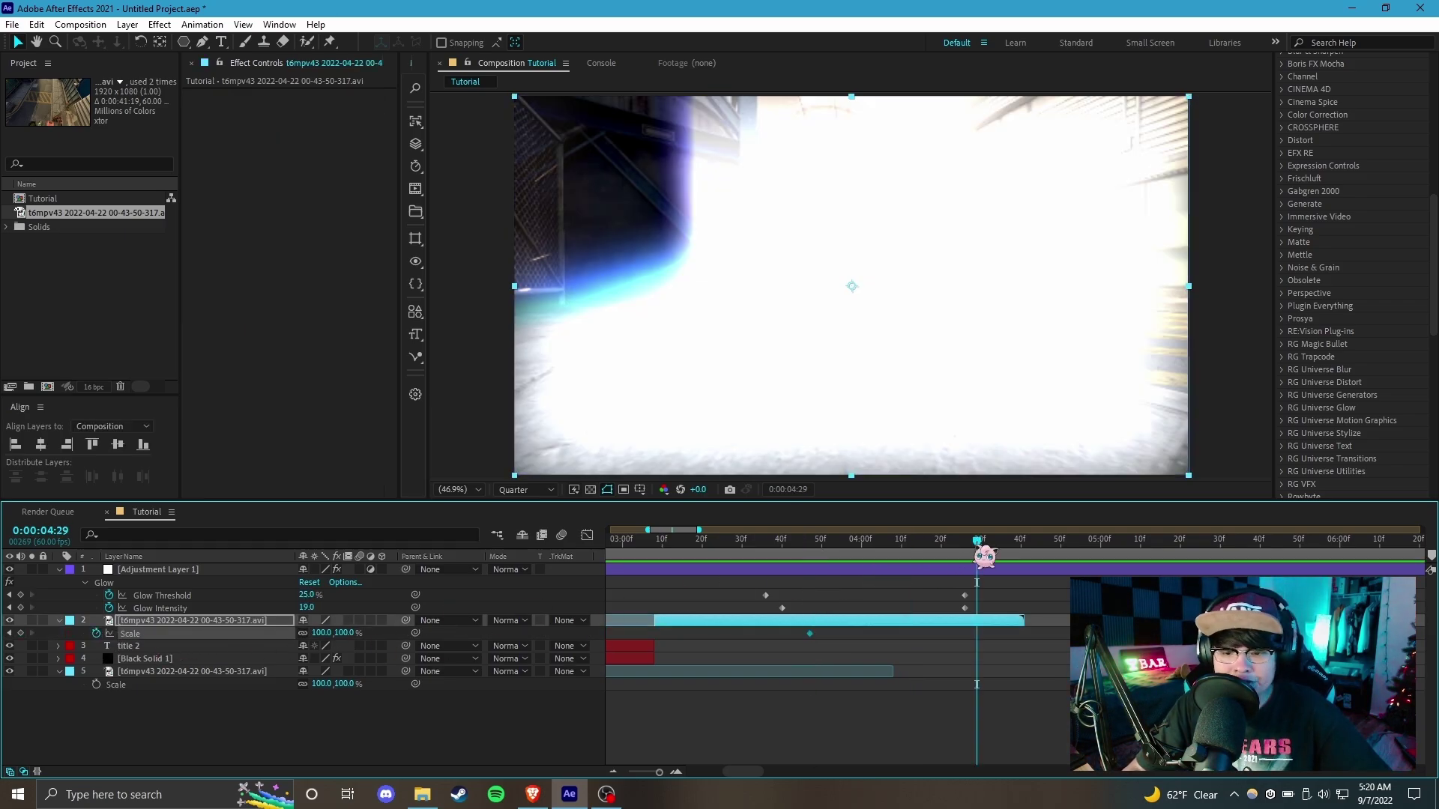
{"action": "left_click", "coordinate": [346, 633]}
{"action": "type", "text": "0"}
{"action": "key", "text": "Return"}
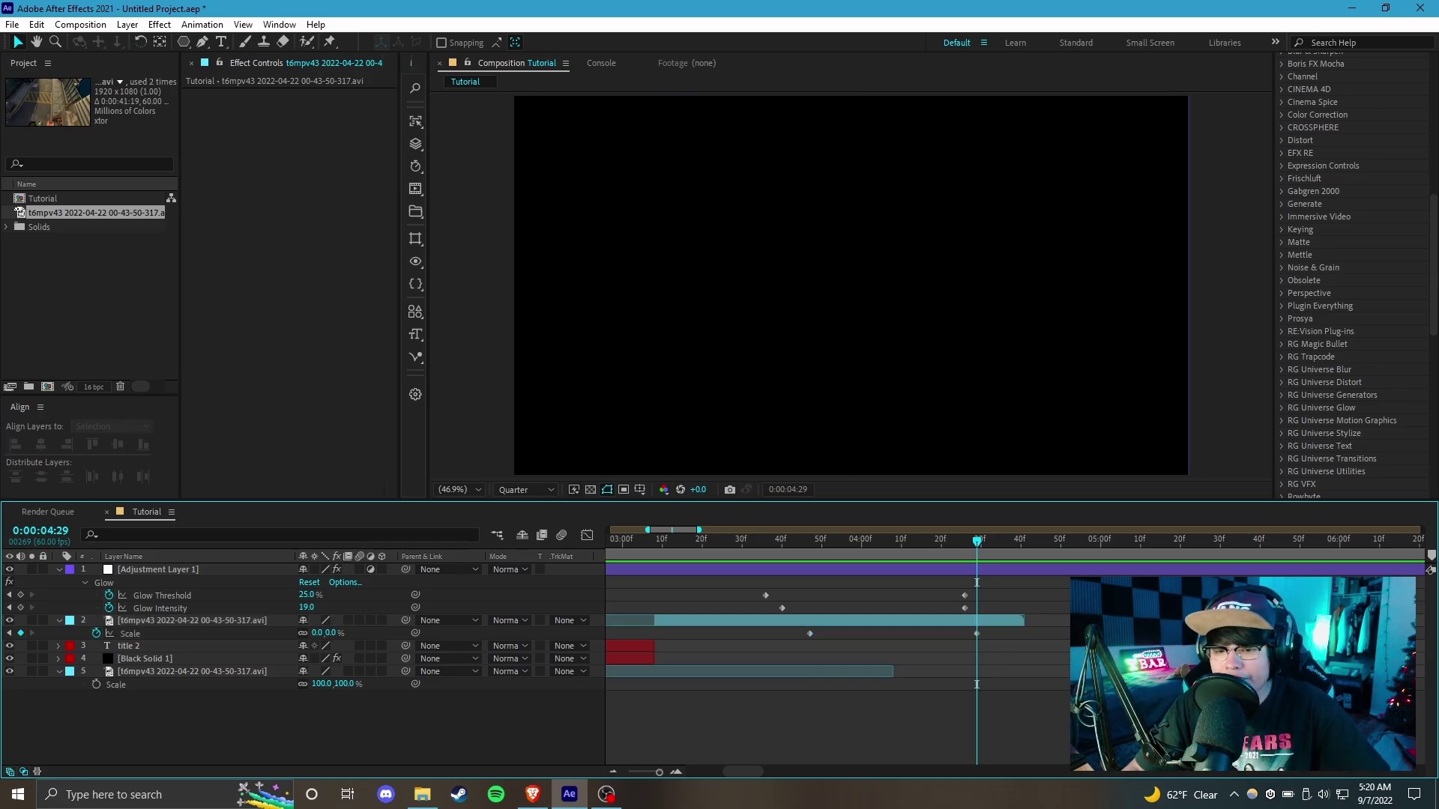
Scale the clip up to 222% at 3:31 and preview the punch-in from about 3:11.
{"action": "left_click", "coordinate": [746, 546]}
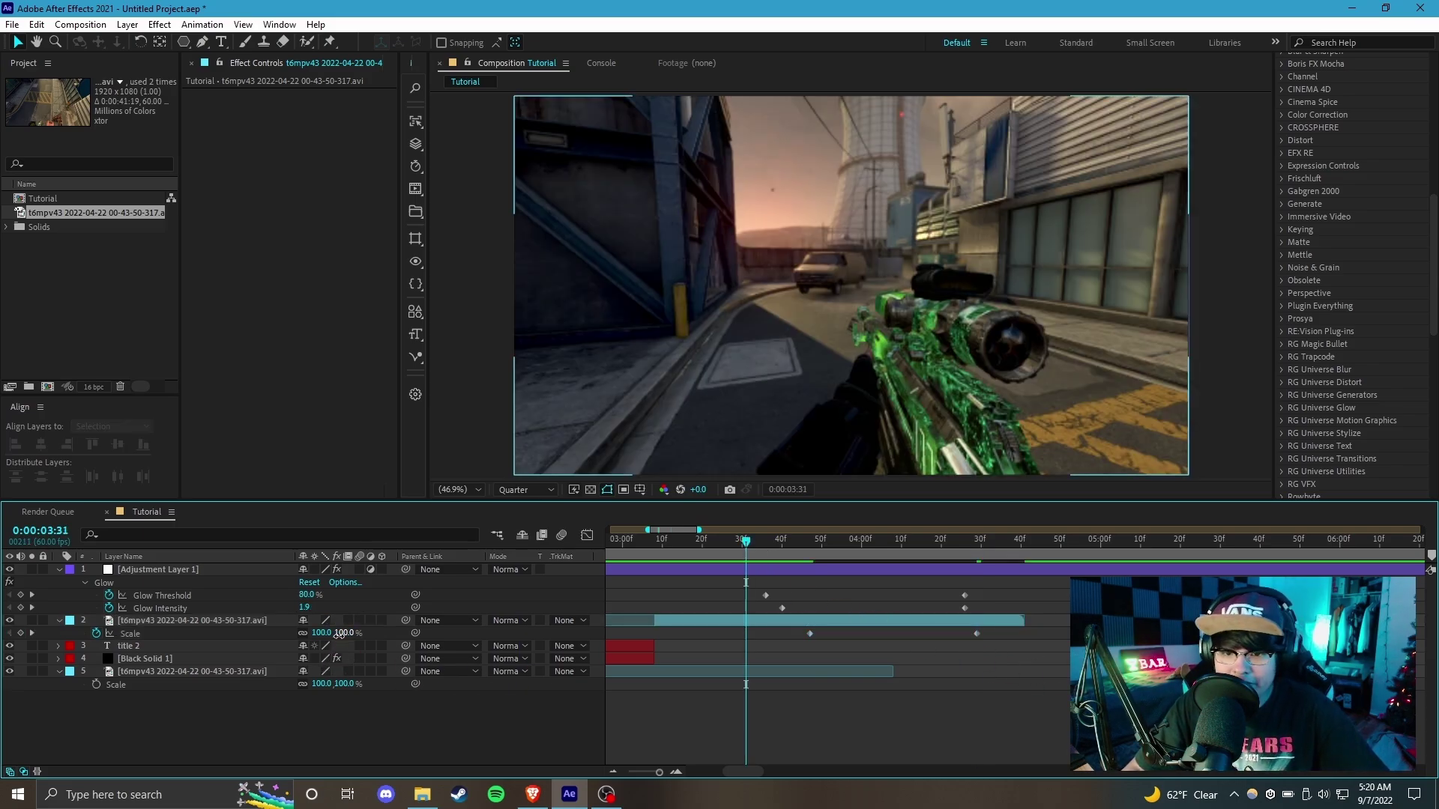
{"action": "left_click_drag", "start_coordinate": [341, 634], "coordinate": [702, 581]}
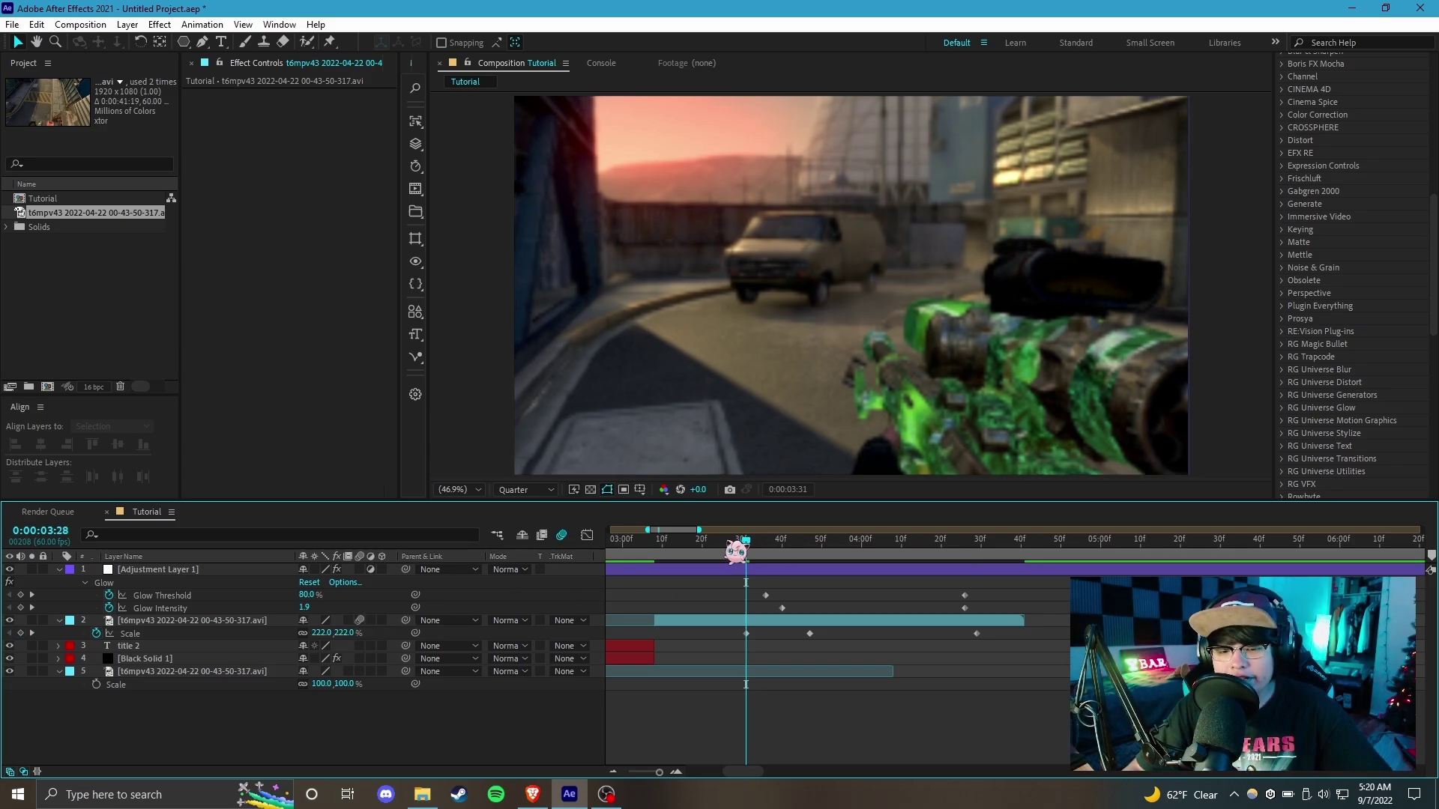
{"action": "left_click_drag", "start_coordinate": [738, 554], "coordinate": [654, 570]}
{"action": "key", "text": "space"}
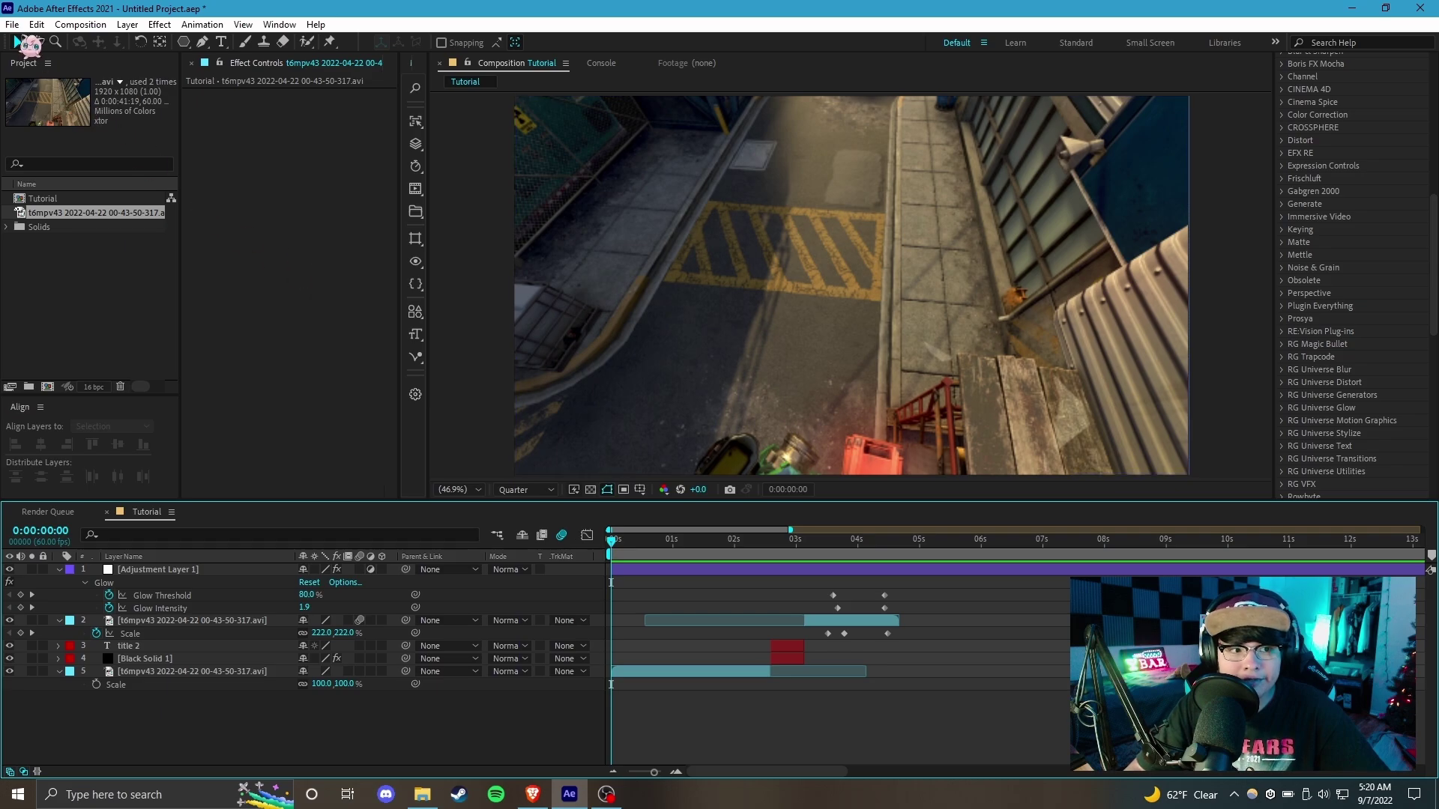
Roughly drag the work area start and end in the timeline, zooming out and in as needed.
{"action": "left_click", "coordinate": [12, 24]}
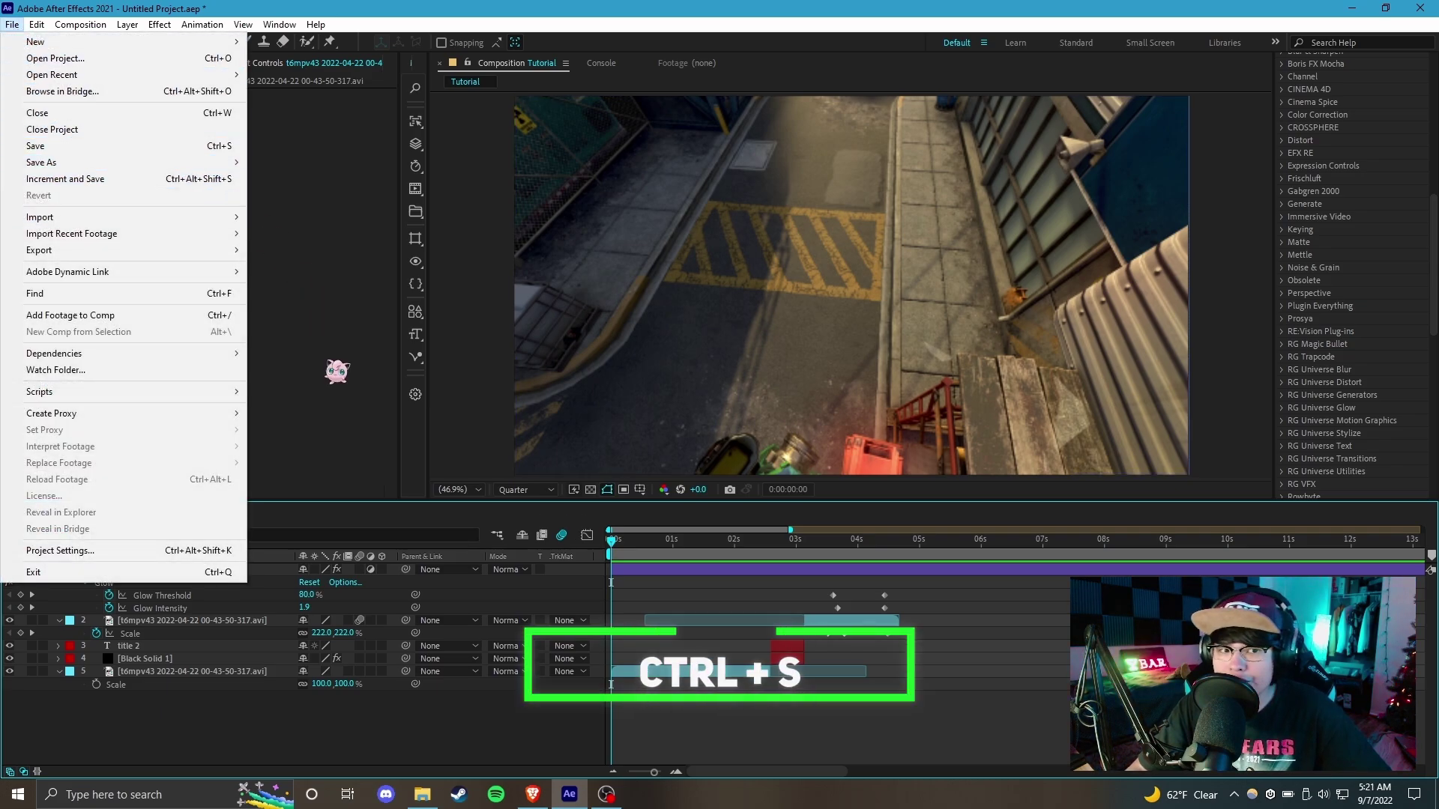
{"action": "left_click", "coordinate": [329, 366]}
{"action": "left_click", "coordinate": [708, 583]}
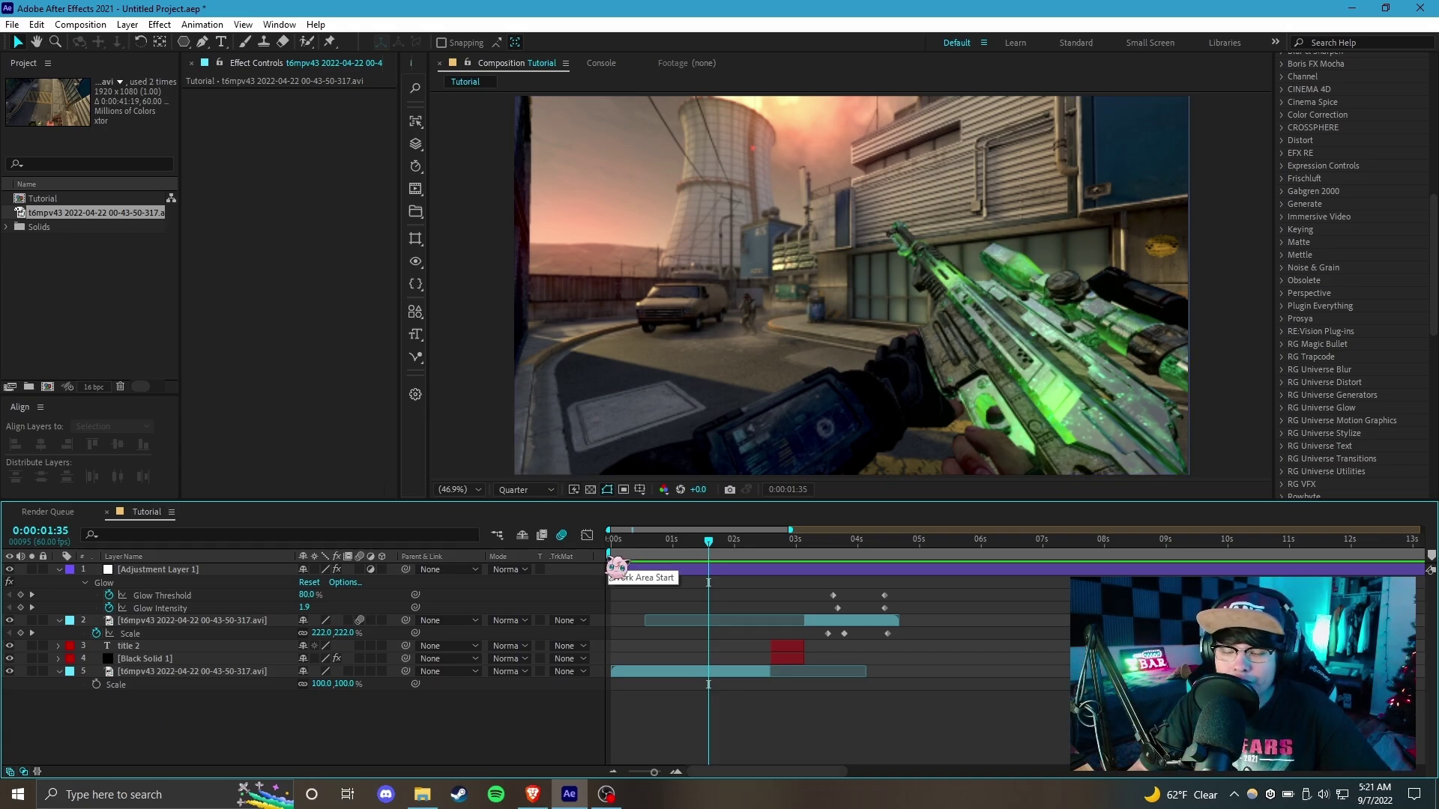
{"action": "left_click_drag", "start_coordinate": [612, 570], "coordinate": [649, 555]}
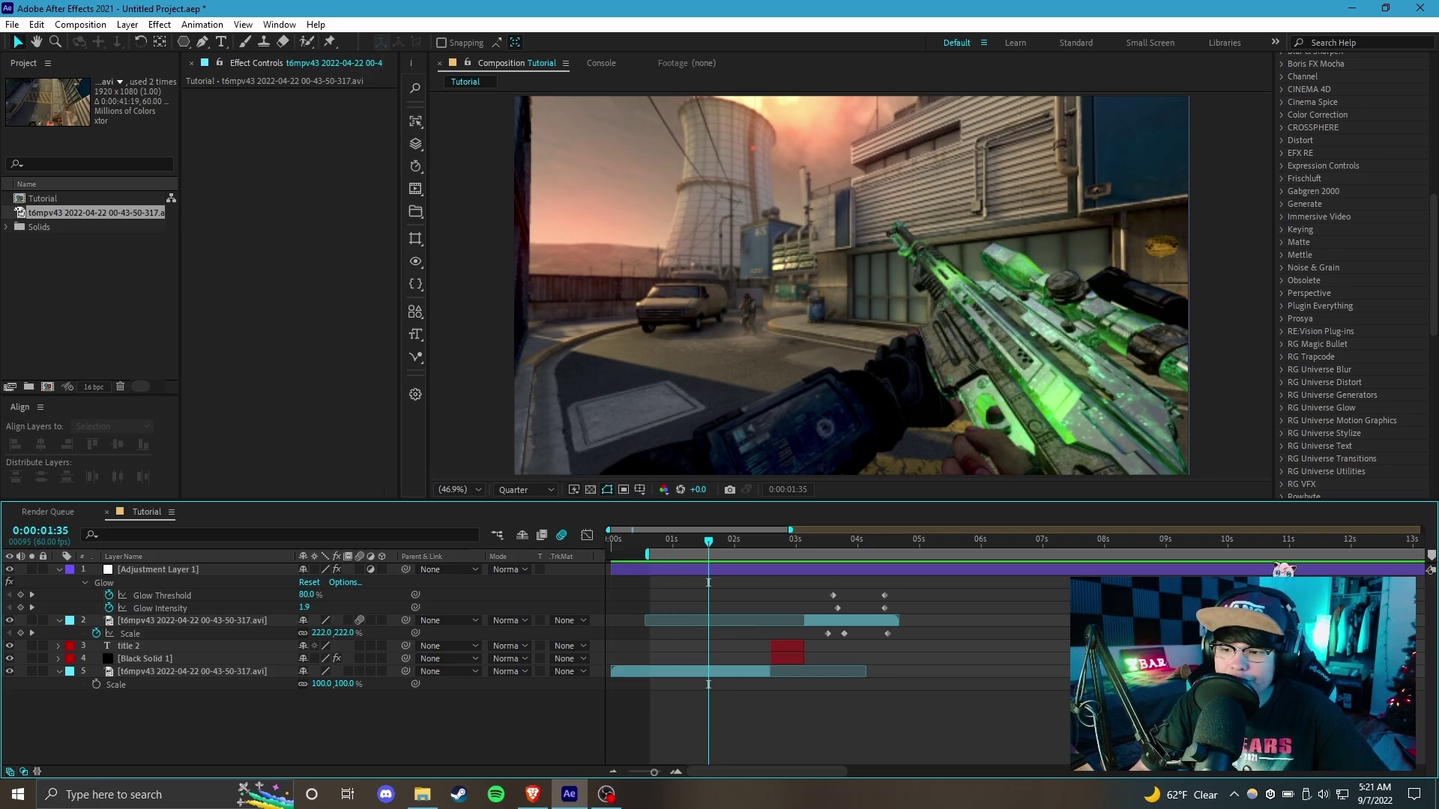
{"action": "scroll", "coordinate": [1274, 581], "scroll_direction": "down", "scroll_amount": 3}
{"action": "key", "text": "minus"}
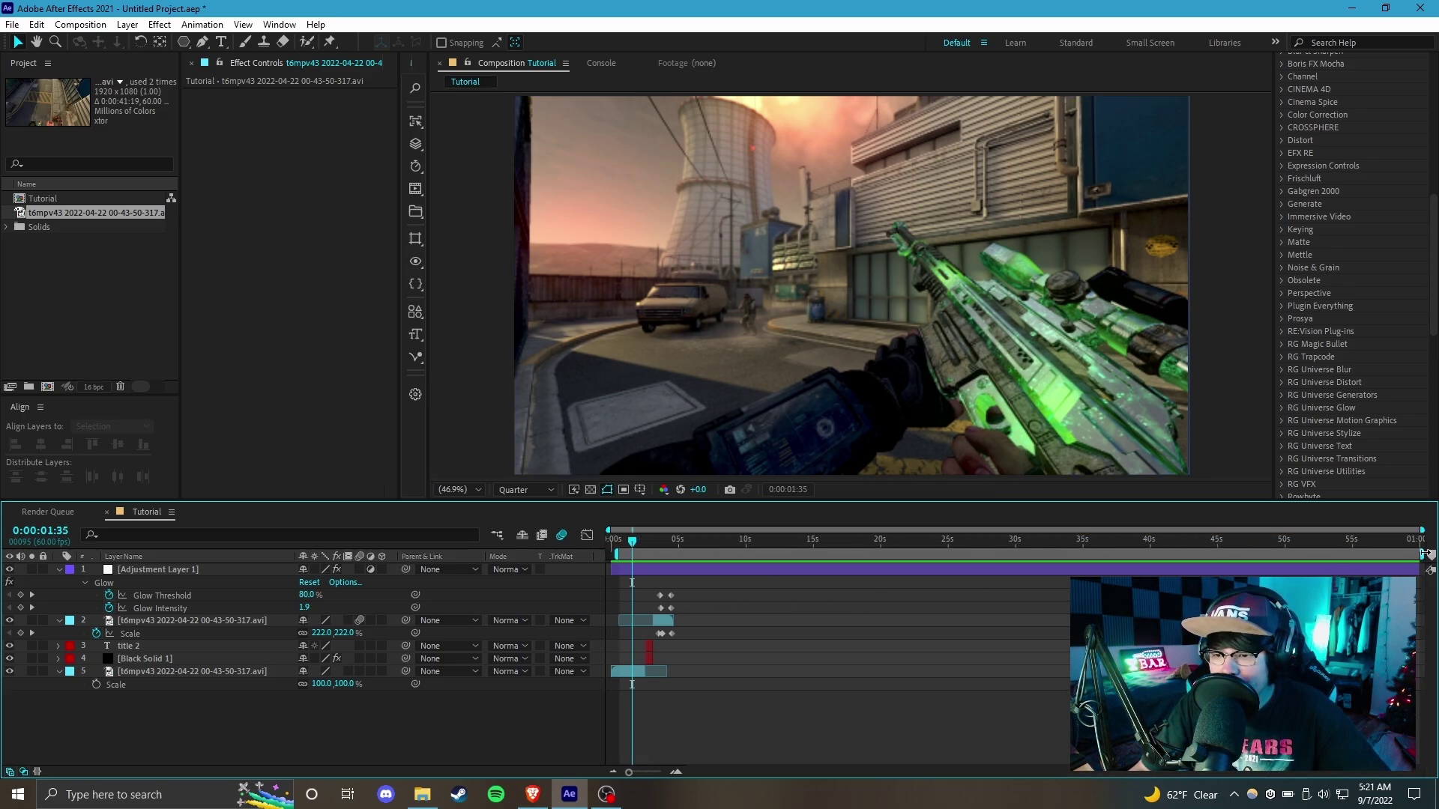
{"action": "left_click_drag", "start_coordinate": [1416, 553], "coordinate": [670, 555]}
{"action": "key", "text": "equal"}
{"action": "key", "text": "equal"}
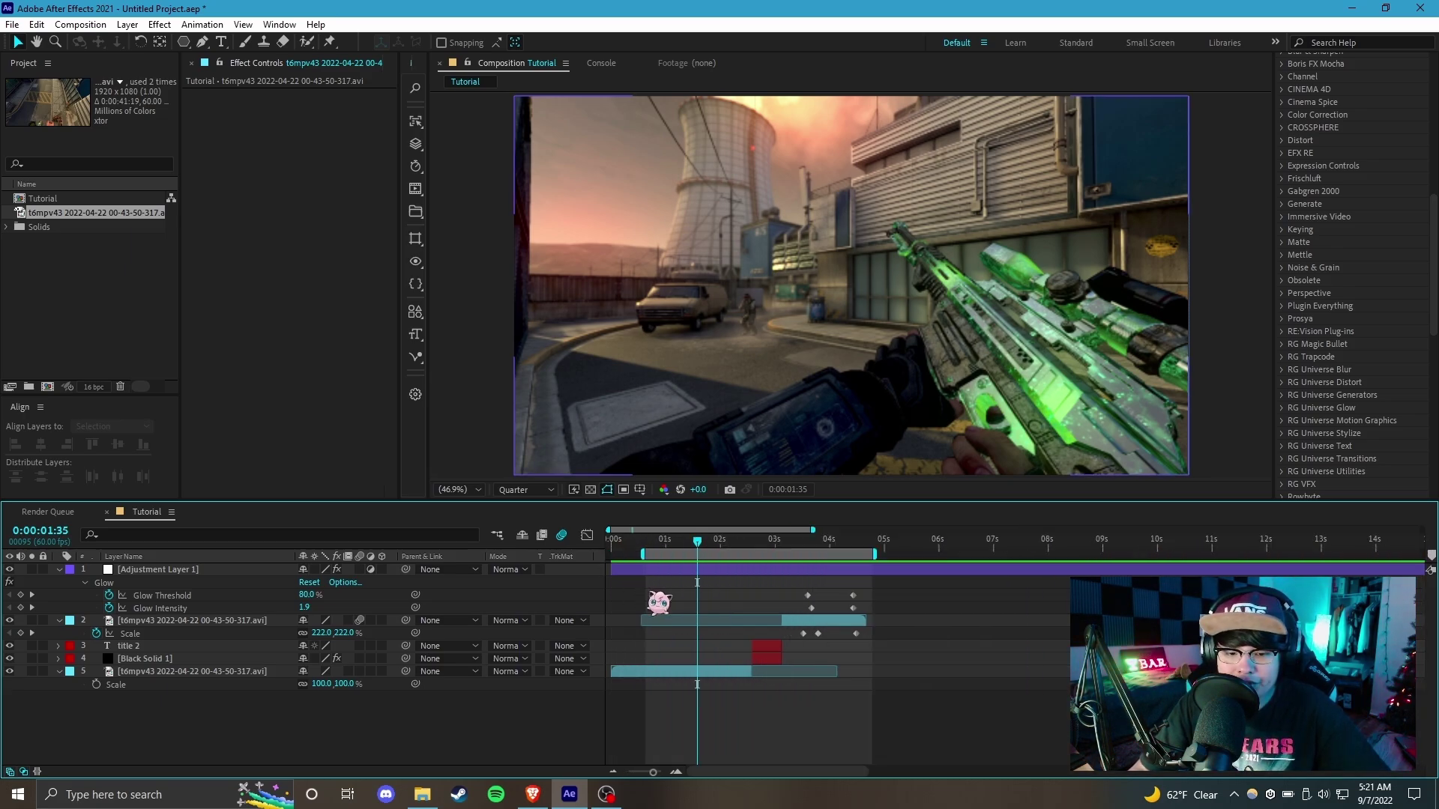
{"action": "left_click_drag", "start_coordinate": [669, 578], "coordinate": [900, 624]}
{"action": "key", "text": "equal"}
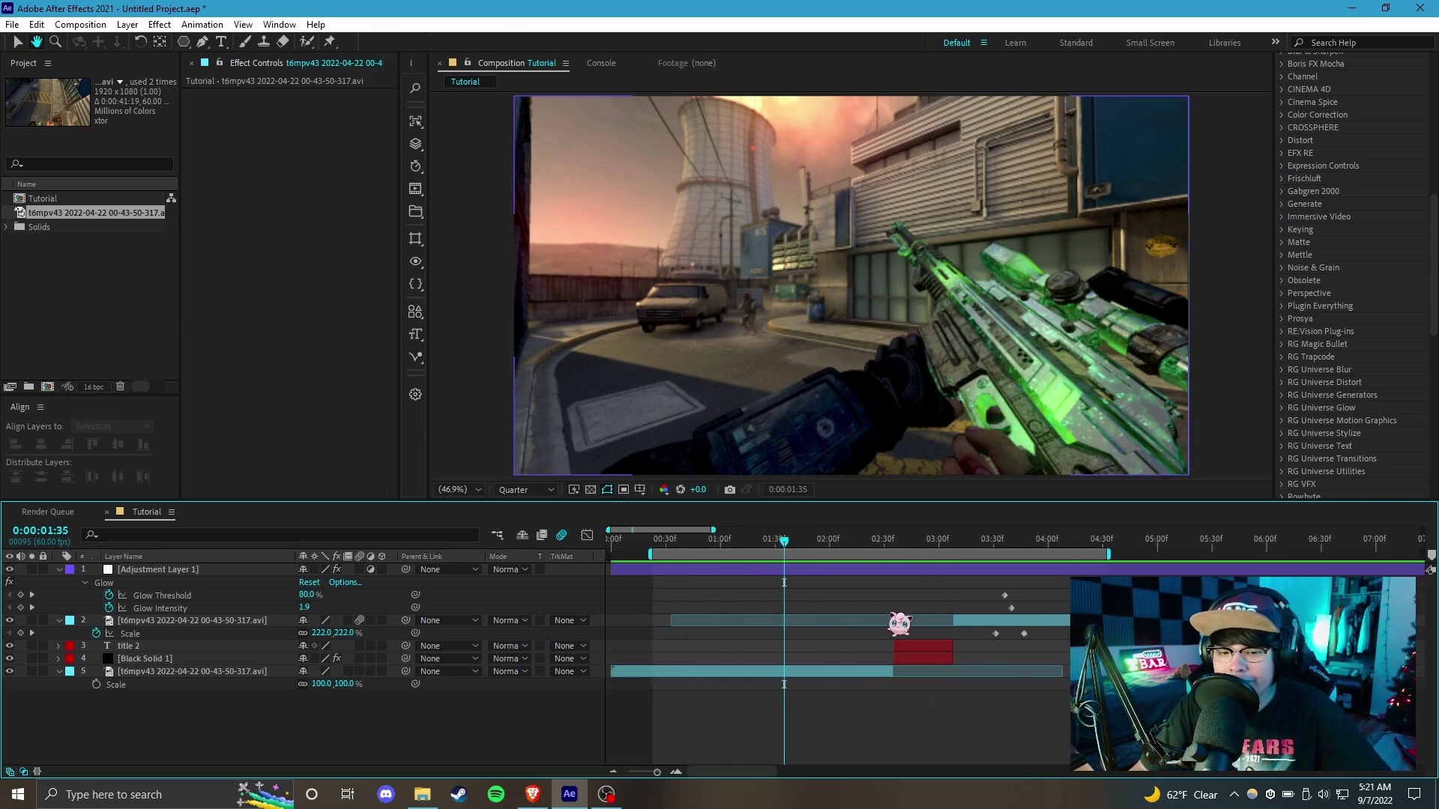
{"action": "key", "text": "v"}
Set the work area to run from 1:00 to 5:06 with B and N.
{"action": "left_click", "coordinate": [720, 540]}
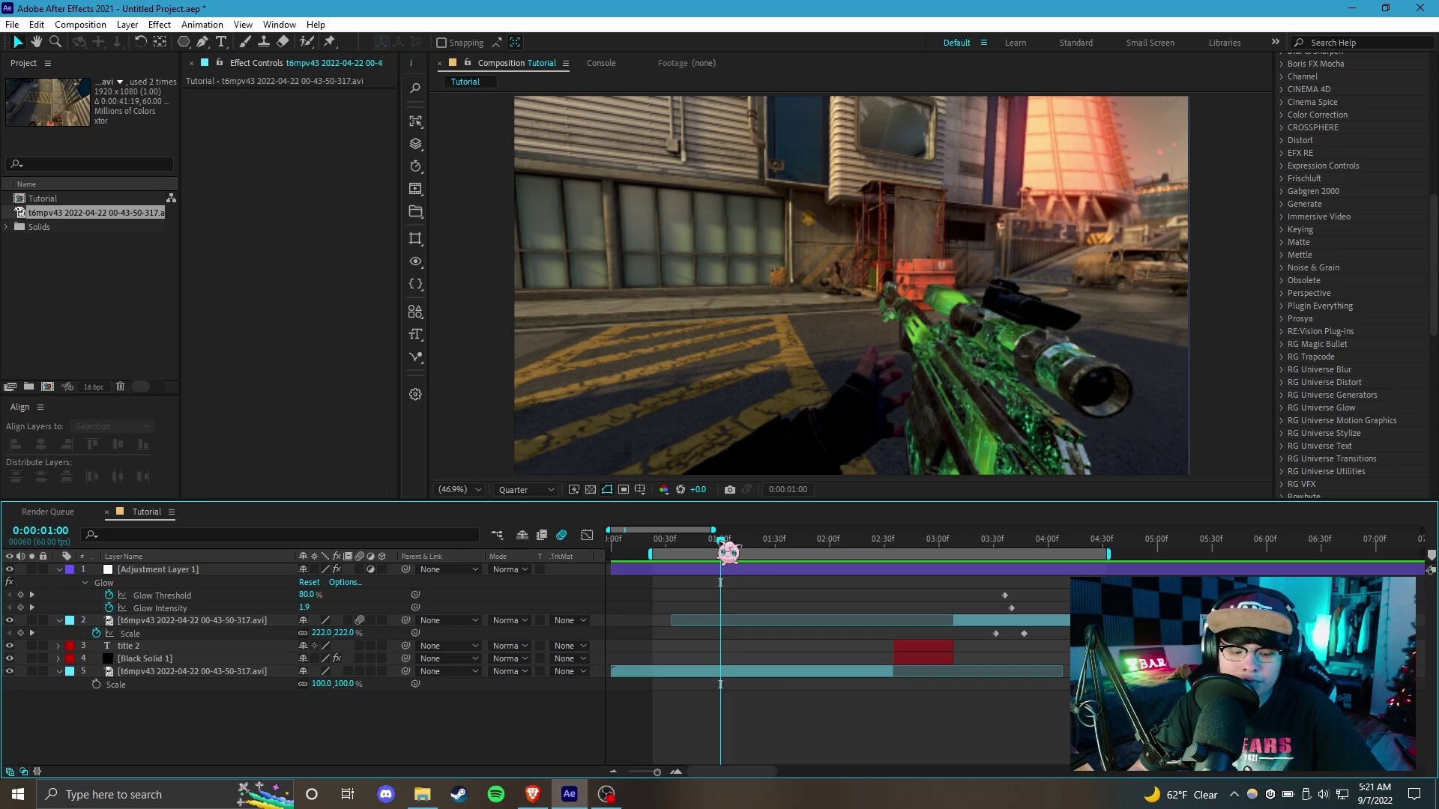
{"action": "key", "text": "b"}
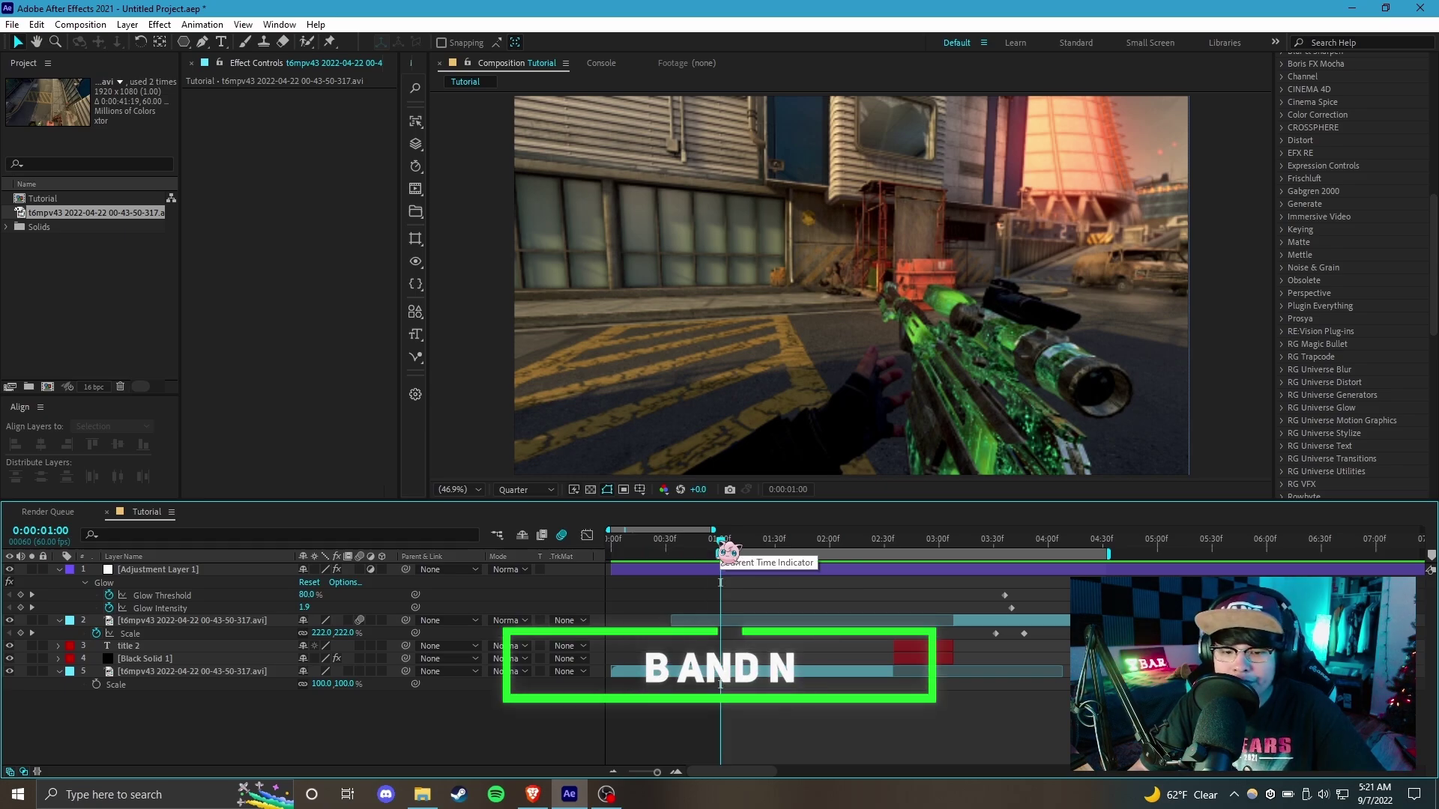
{"action": "left_click", "coordinate": [1057, 553]}
{"action": "key", "text": "n"}
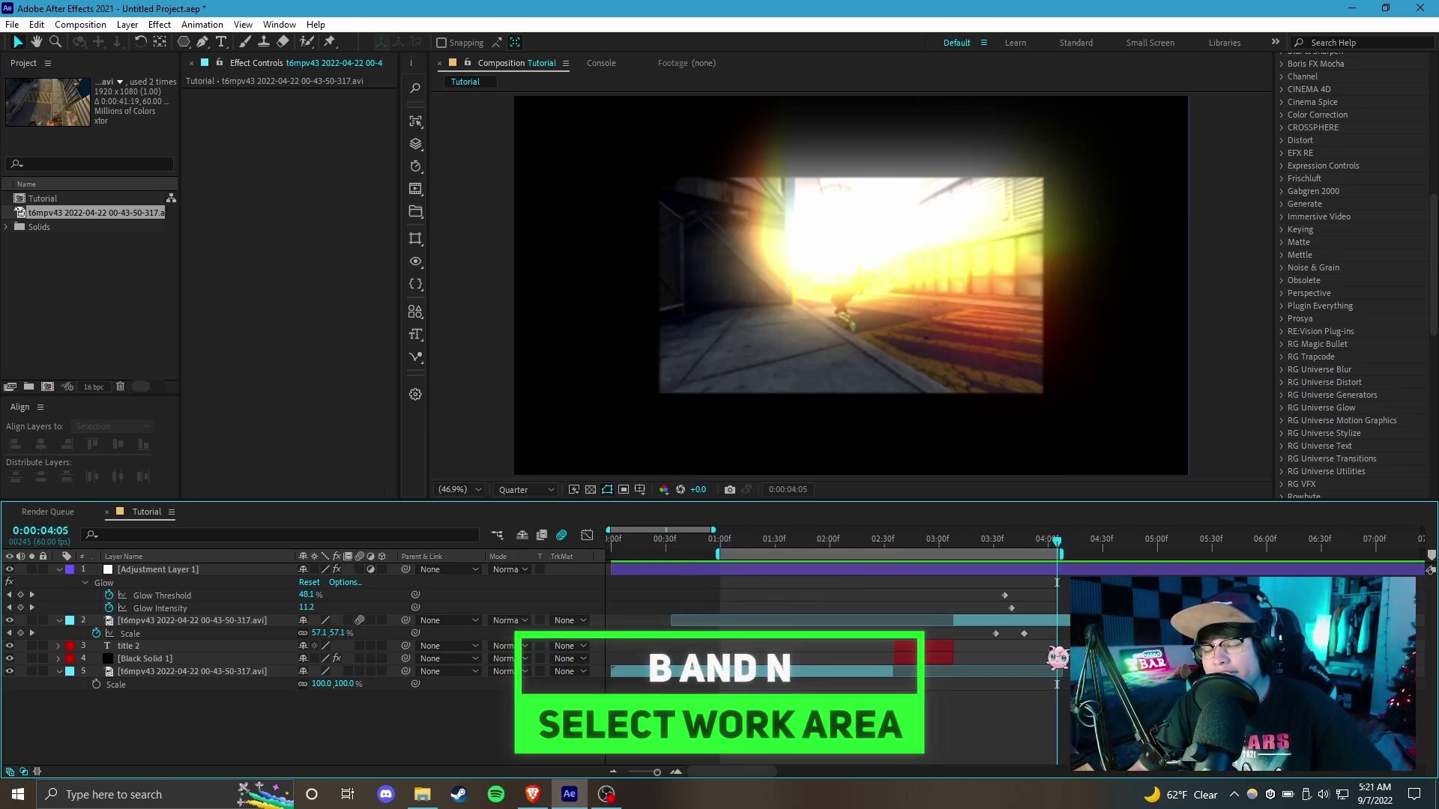
{"action": "left_click", "coordinate": [1168, 546]}
{"action": "key", "text": "n"}
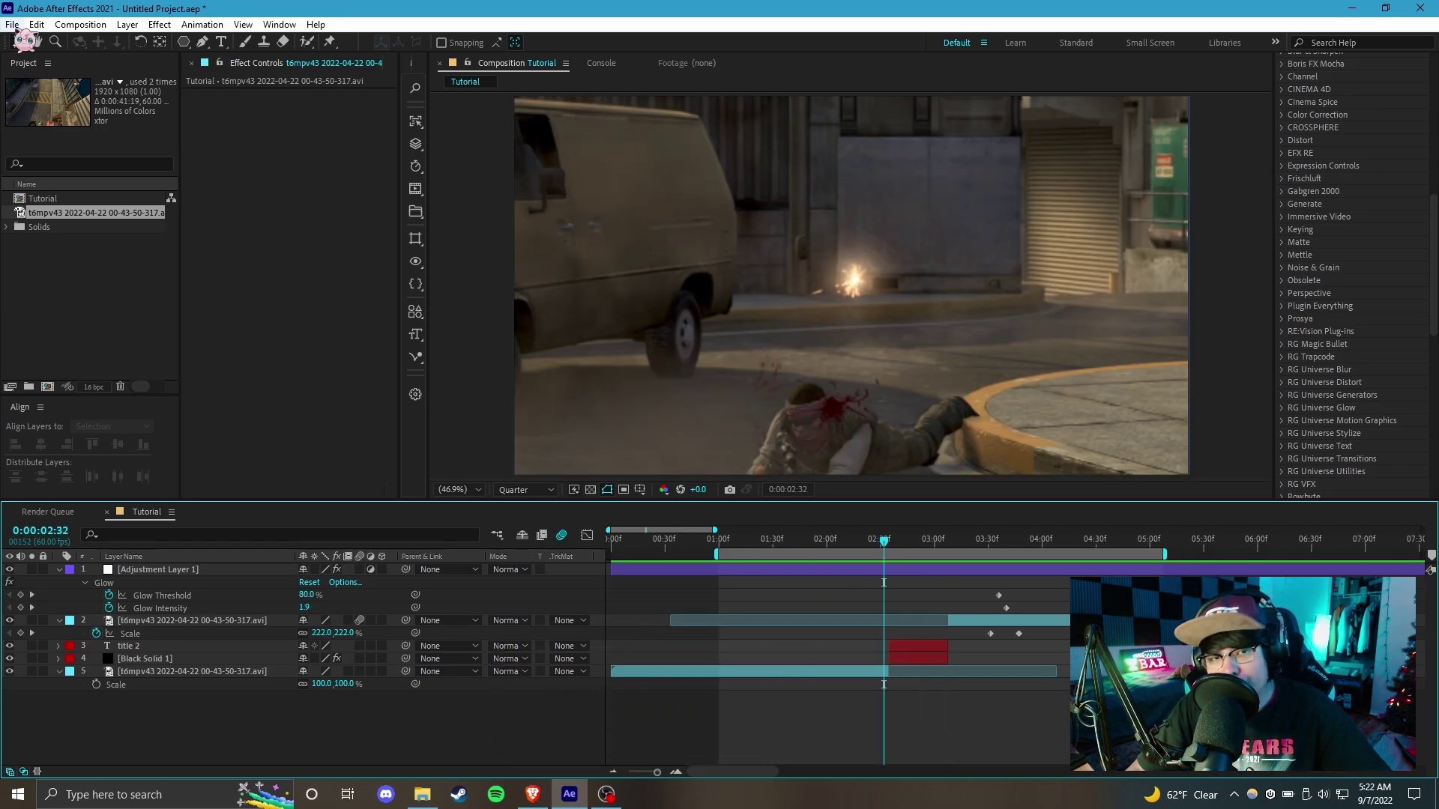
Bring up File > Export options for the Tutorial composition.
{"action": "left_click", "coordinate": [13, 26]}
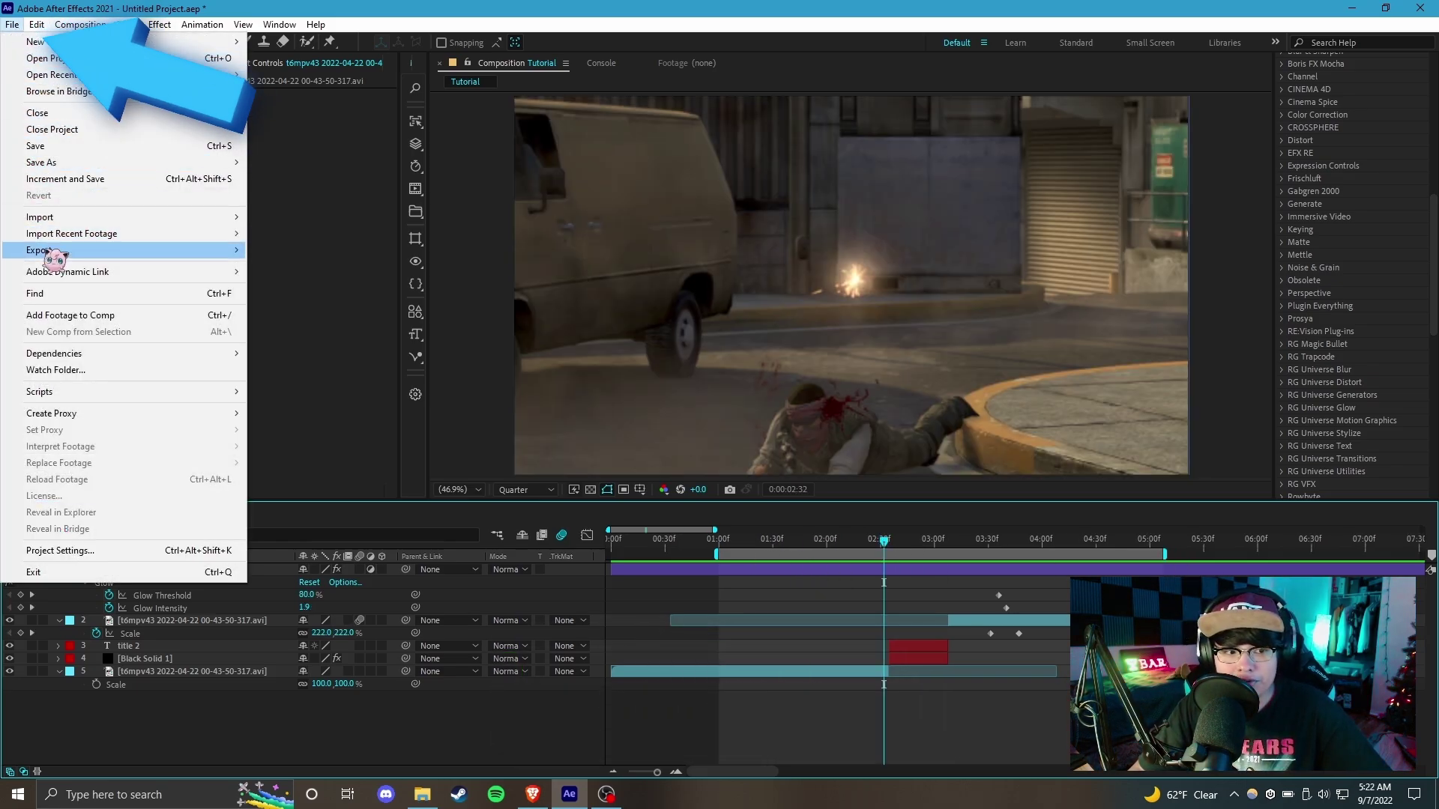
{"action": "mouse_move", "coordinate": [83, 257]}
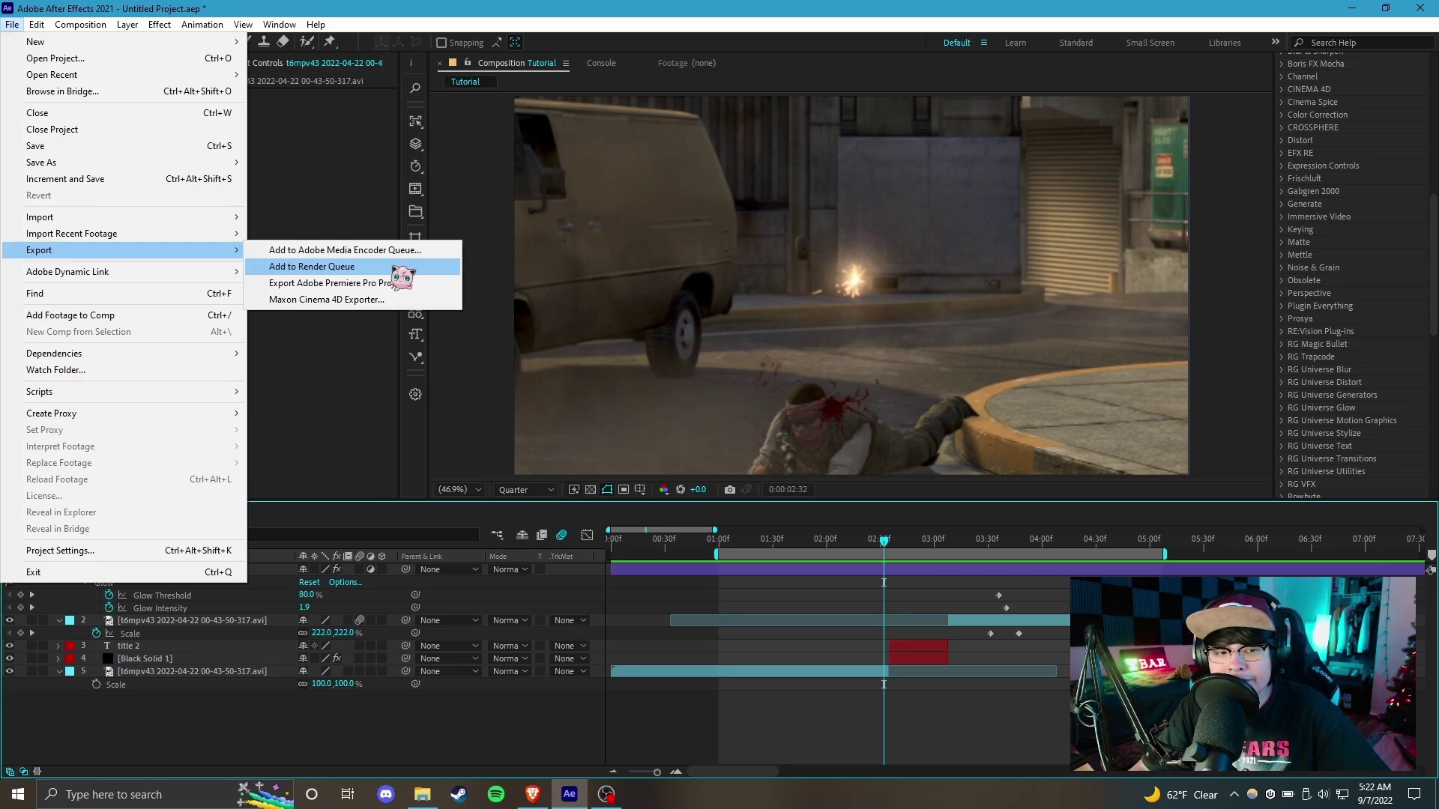
Queue the Tutorial composition and delete the older Tutorial.avi render item.
{"action": "left_click", "coordinate": [320, 267]}
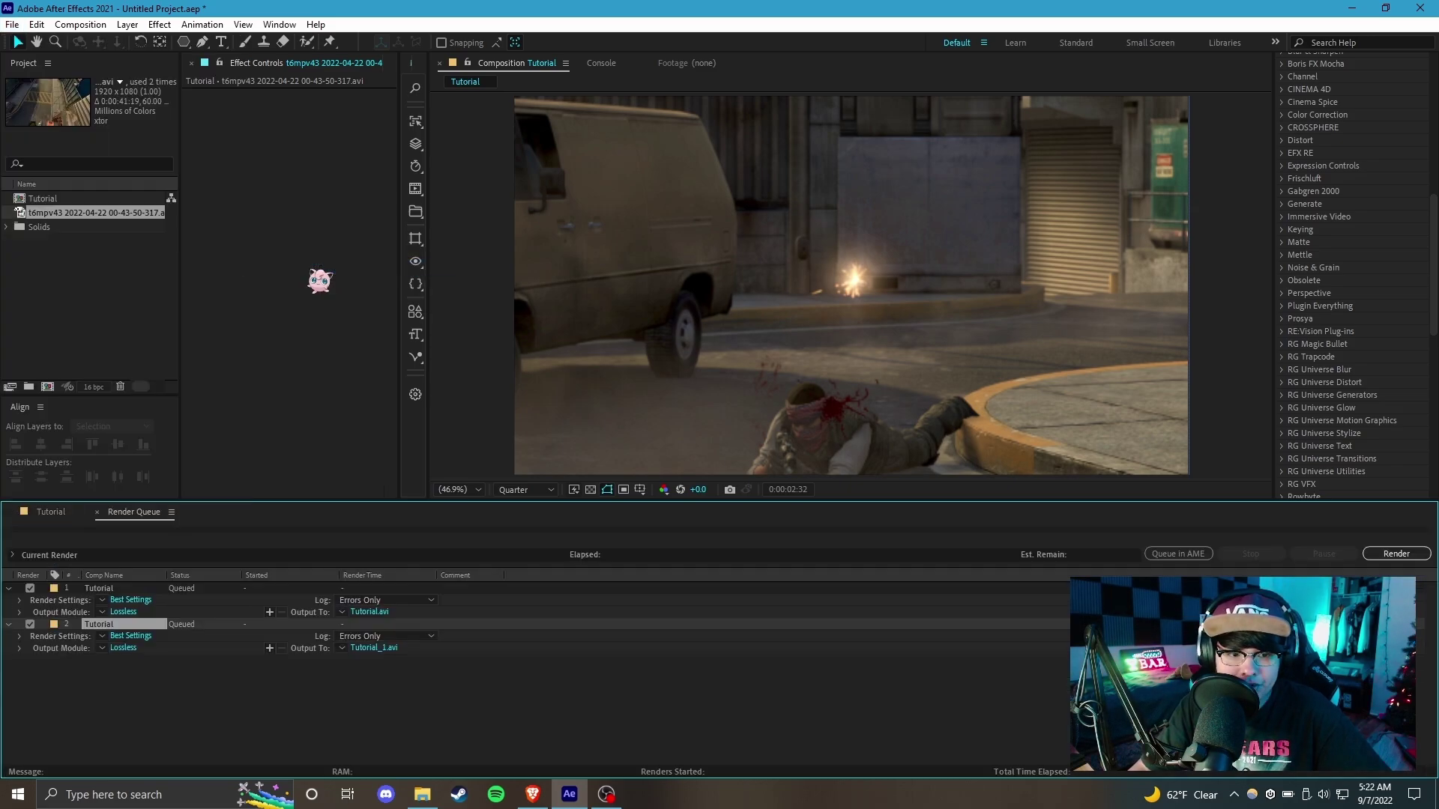
{"action": "left_click", "coordinate": [135, 609]}
{"action": "key", "text": "Delete"}
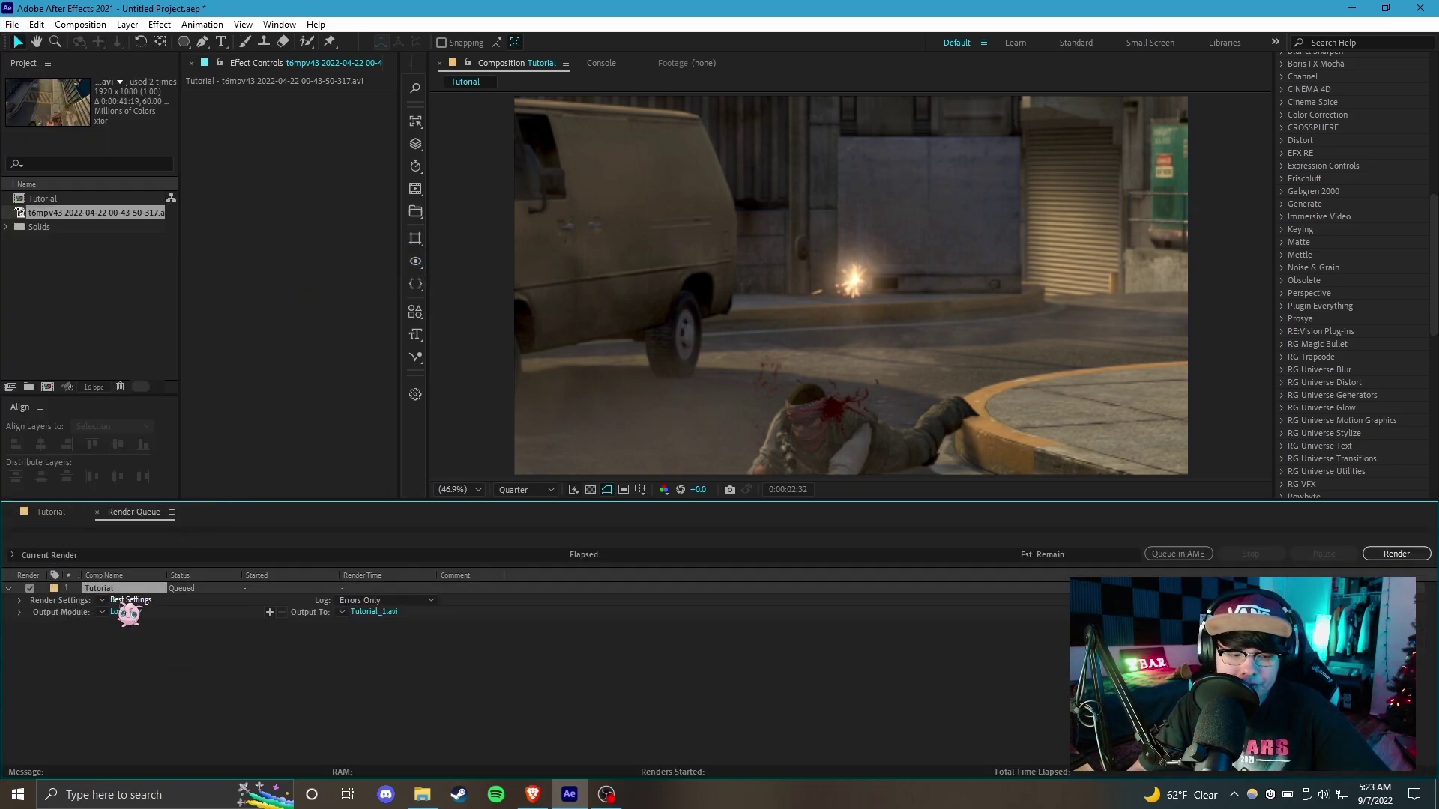
In Render Settings, keep Best quality, Full resolution, frame blending and motion blur on, and Work Area Only.
{"action": "left_click", "coordinate": [129, 600]}
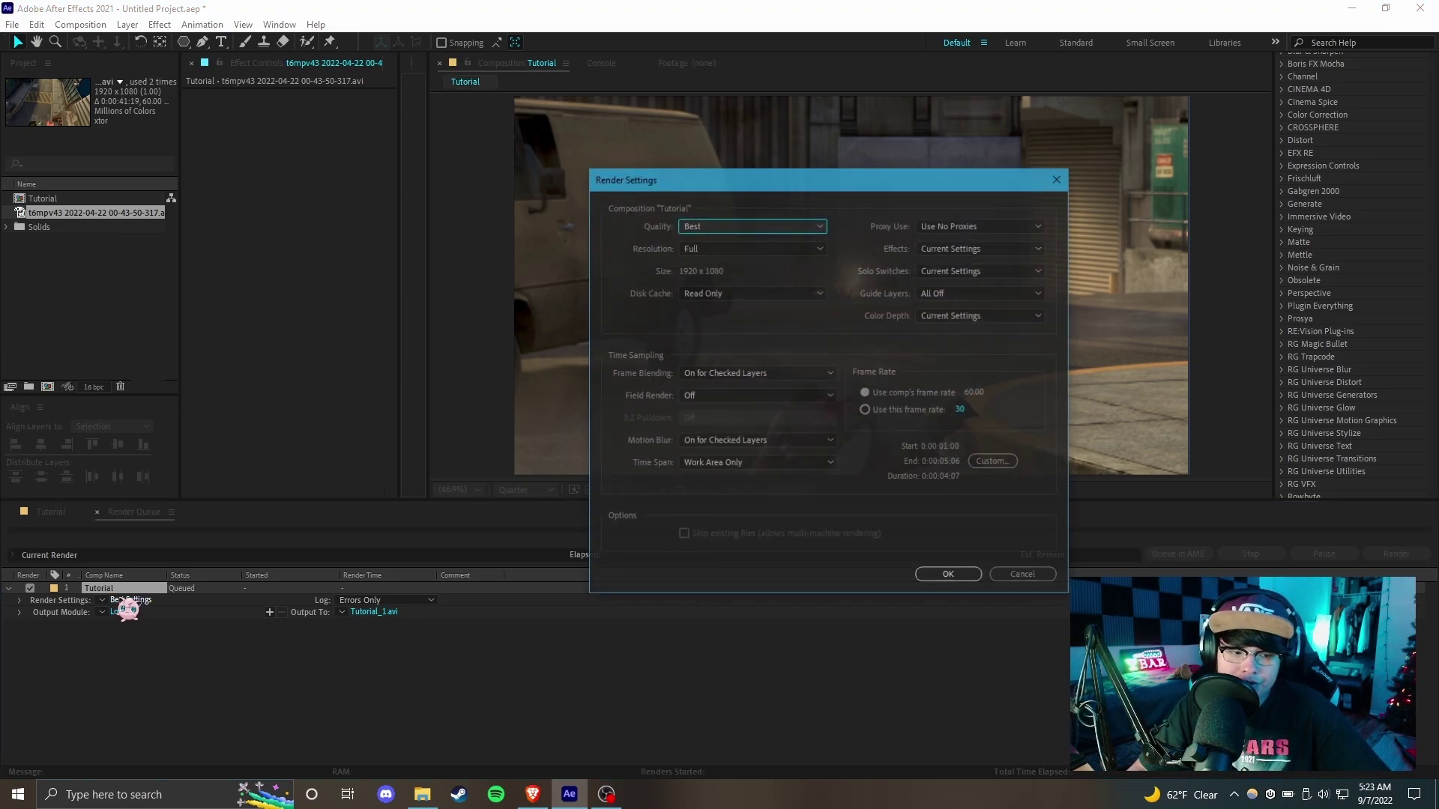
{"action": "left_click", "coordinate": [733, 226]}
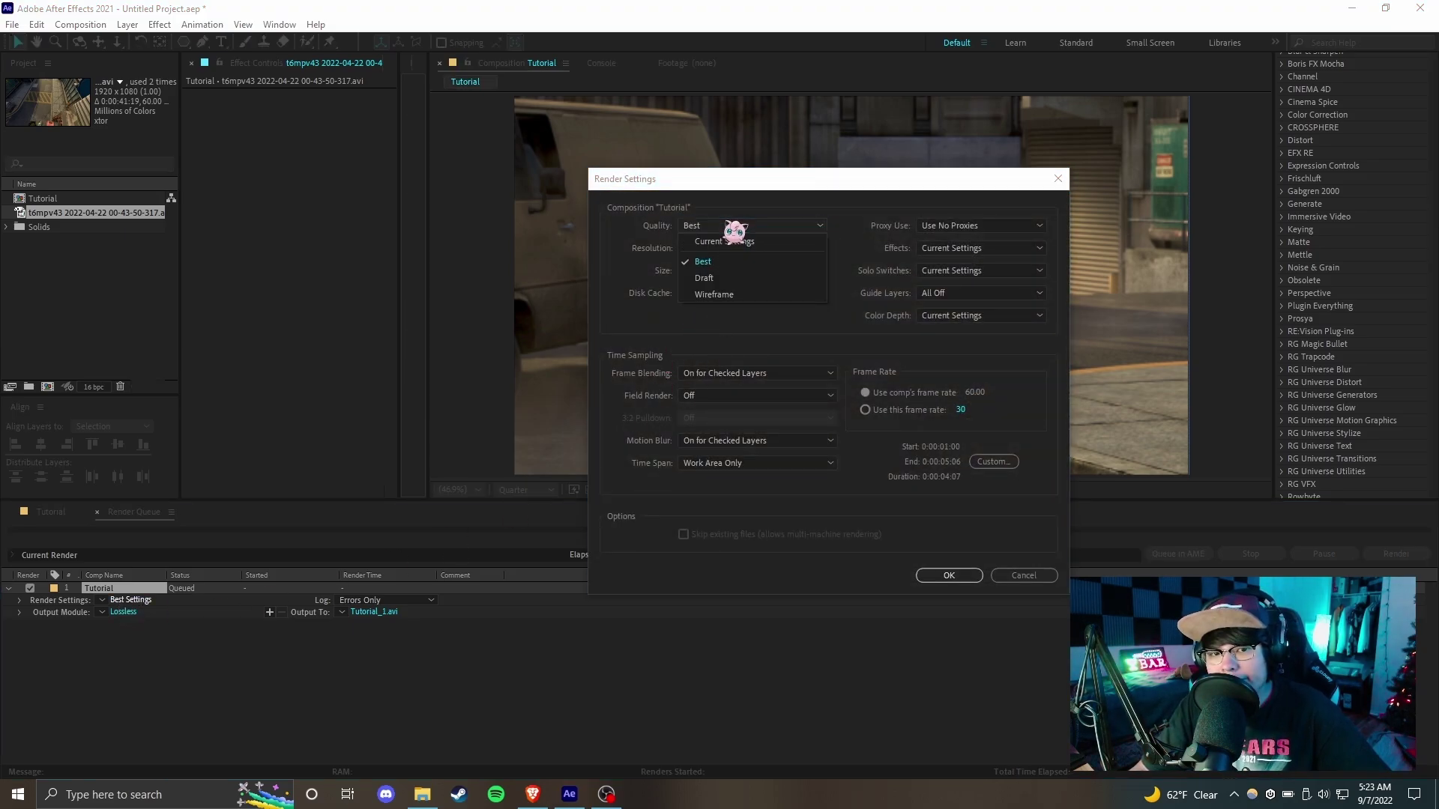
{"action": "left_click", "coordinate": [710, 260]}
{"action": "left_click", "coordinate": [731, 248]}
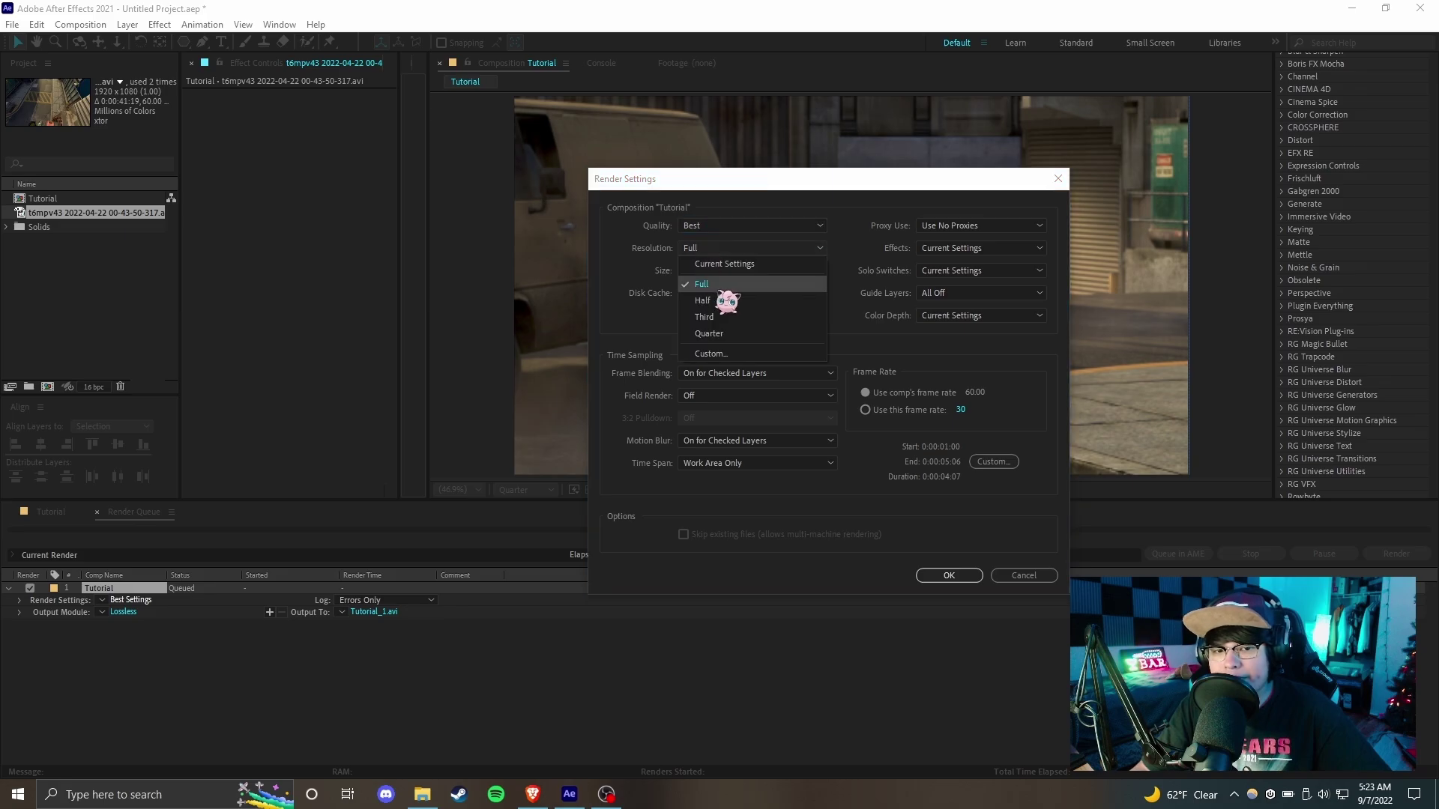
{"action": "left_click", "coordinate": [718, 288]}
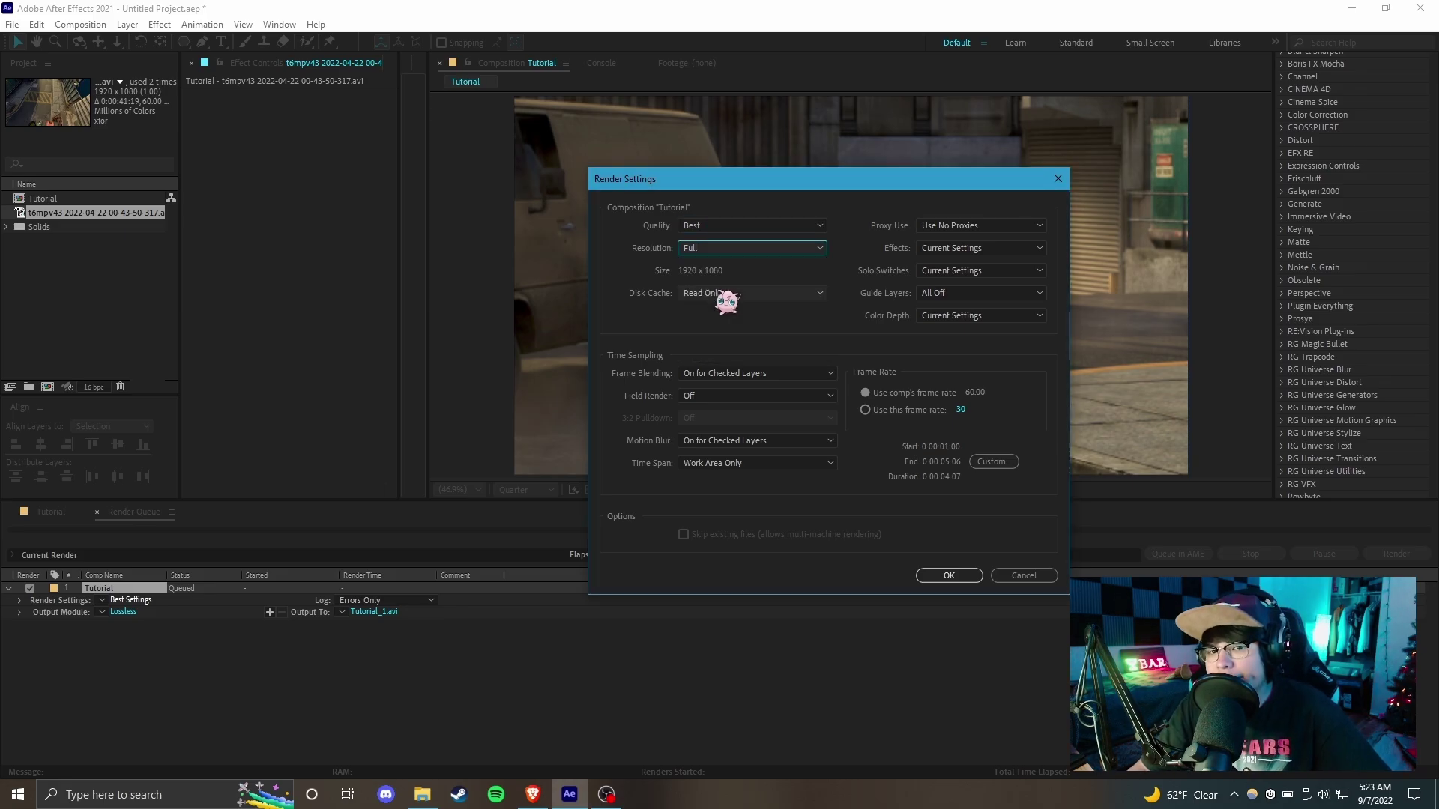
{"action": "left_click", "coordinate": [733, 250]}
{"action": "left_click", "coordinate": [748, 296]}
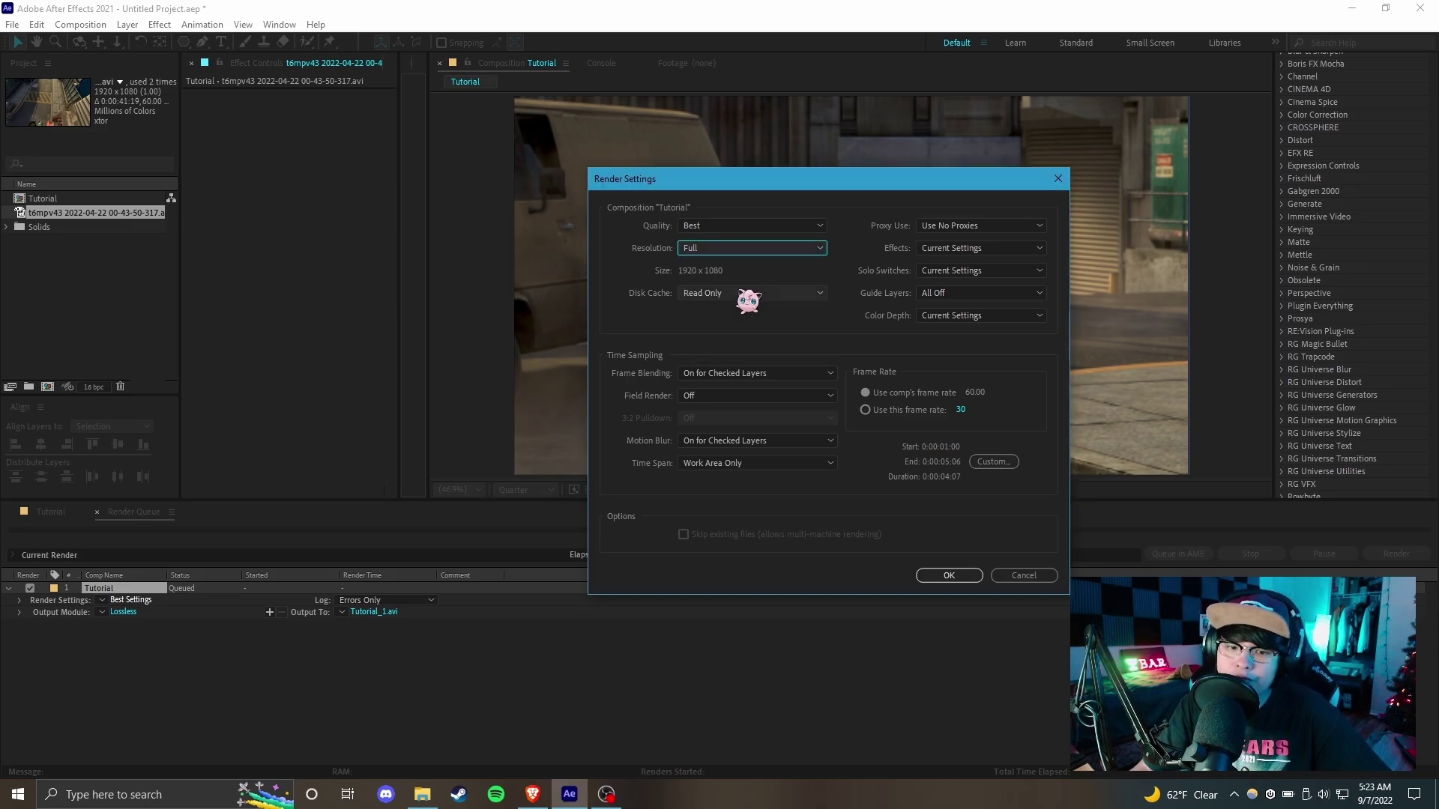
{"action": "left_click", "coordinate": [724, 378]}
{"action": "left_click", "coordinate": [713, 387]}
{"action": "left_click", "coordinate": [699, 445]}
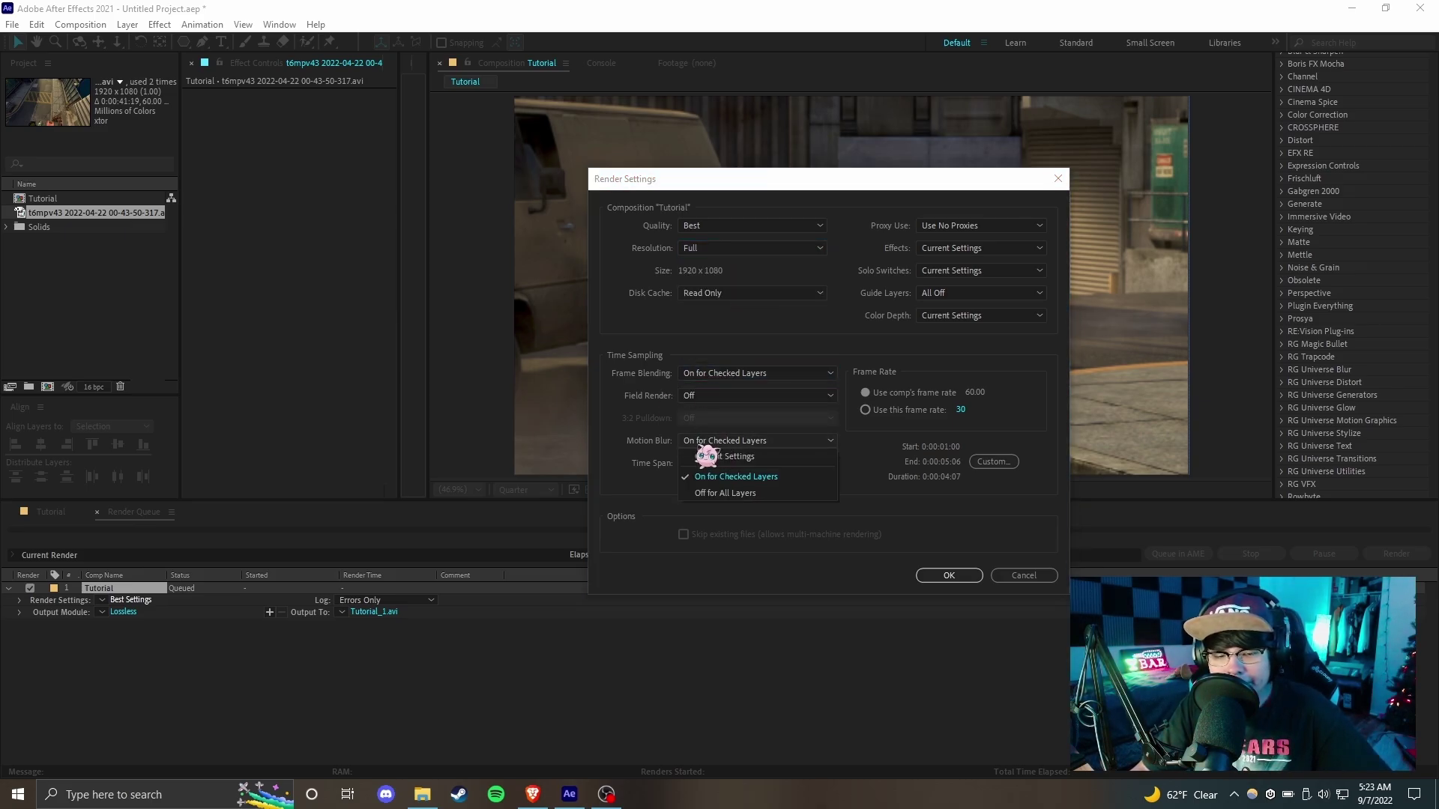
{"action": "left_click", "coordinate": [646, 438]}
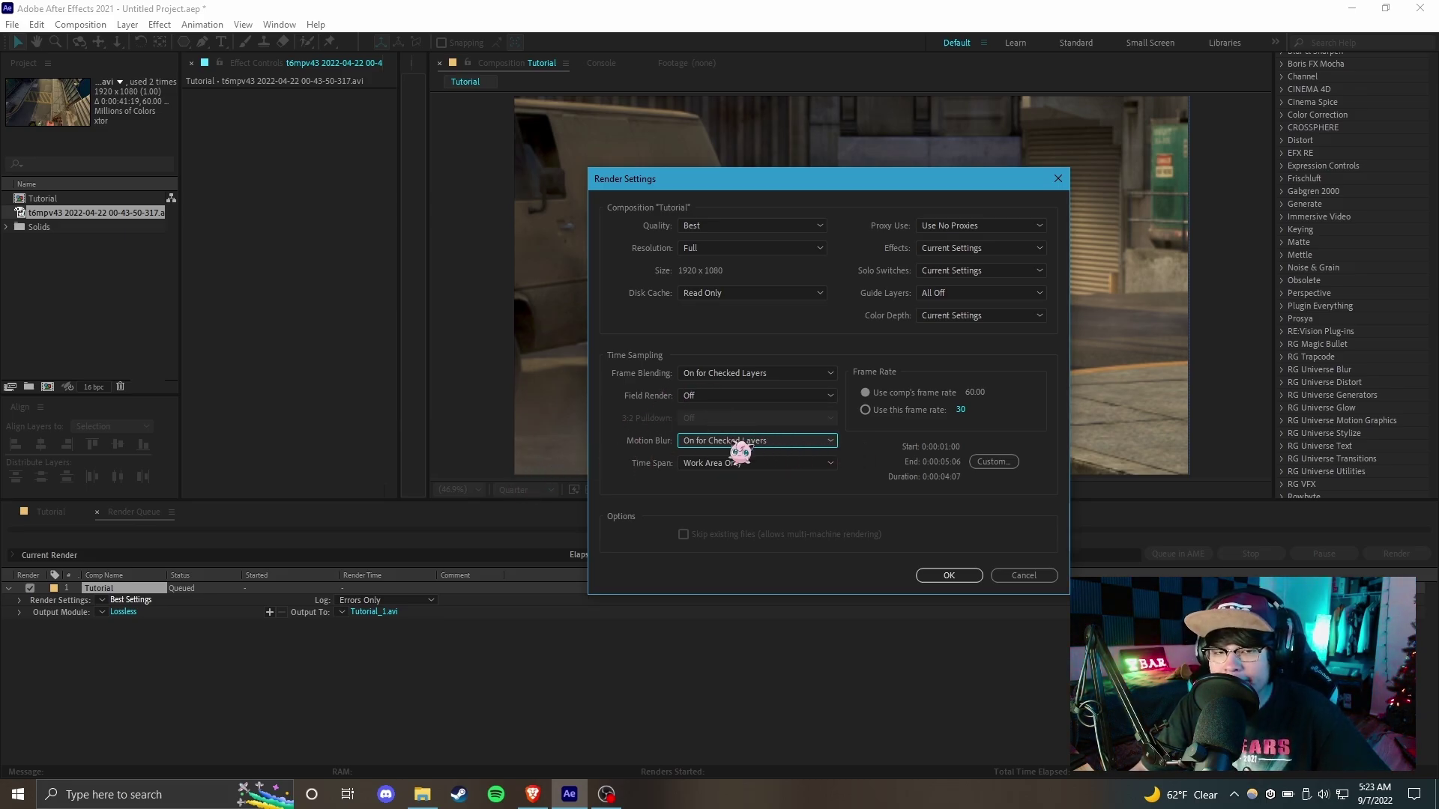
{"action": "left_click", "coordinate": [692, 466]}
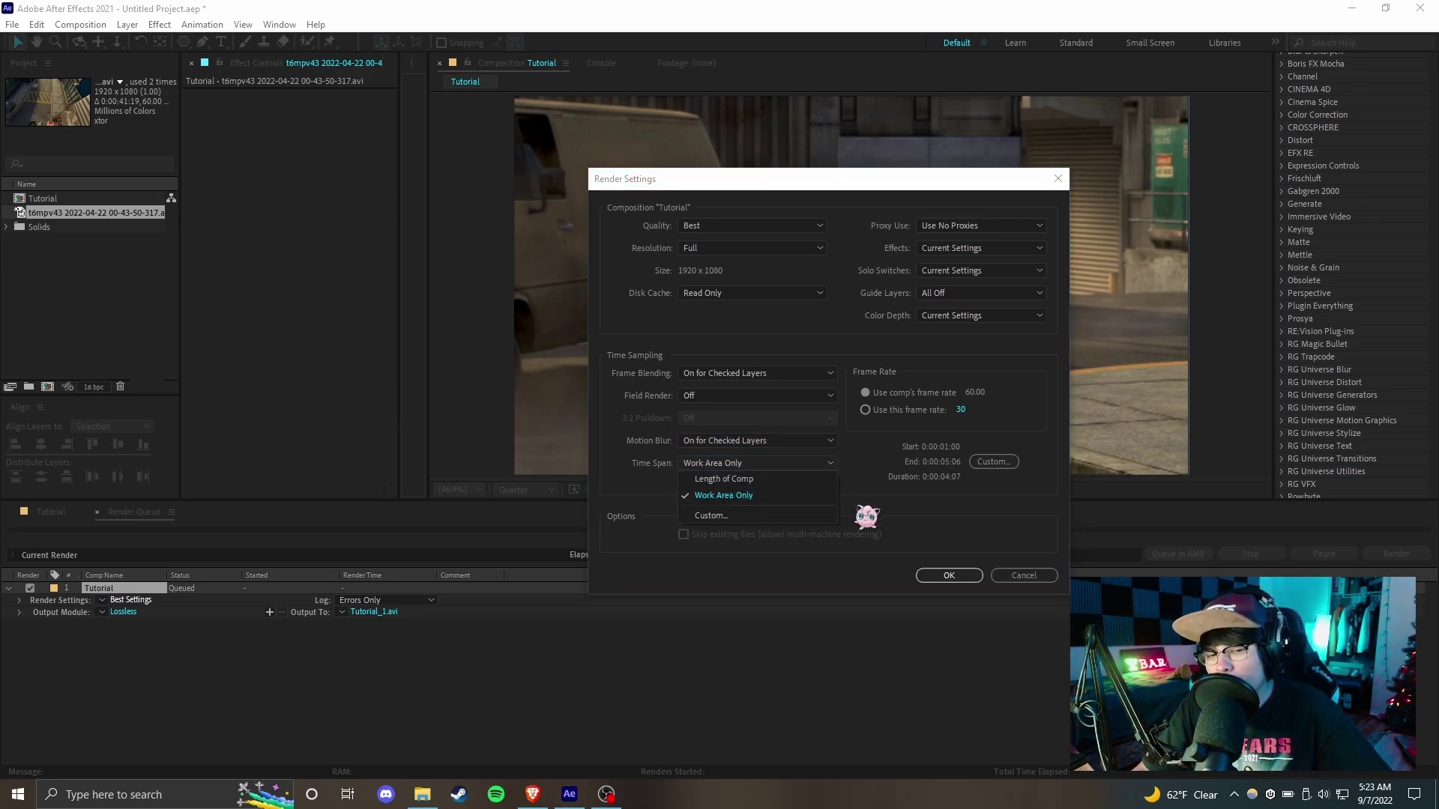
{"action": "left_click", "coordinate": [815, 496]}
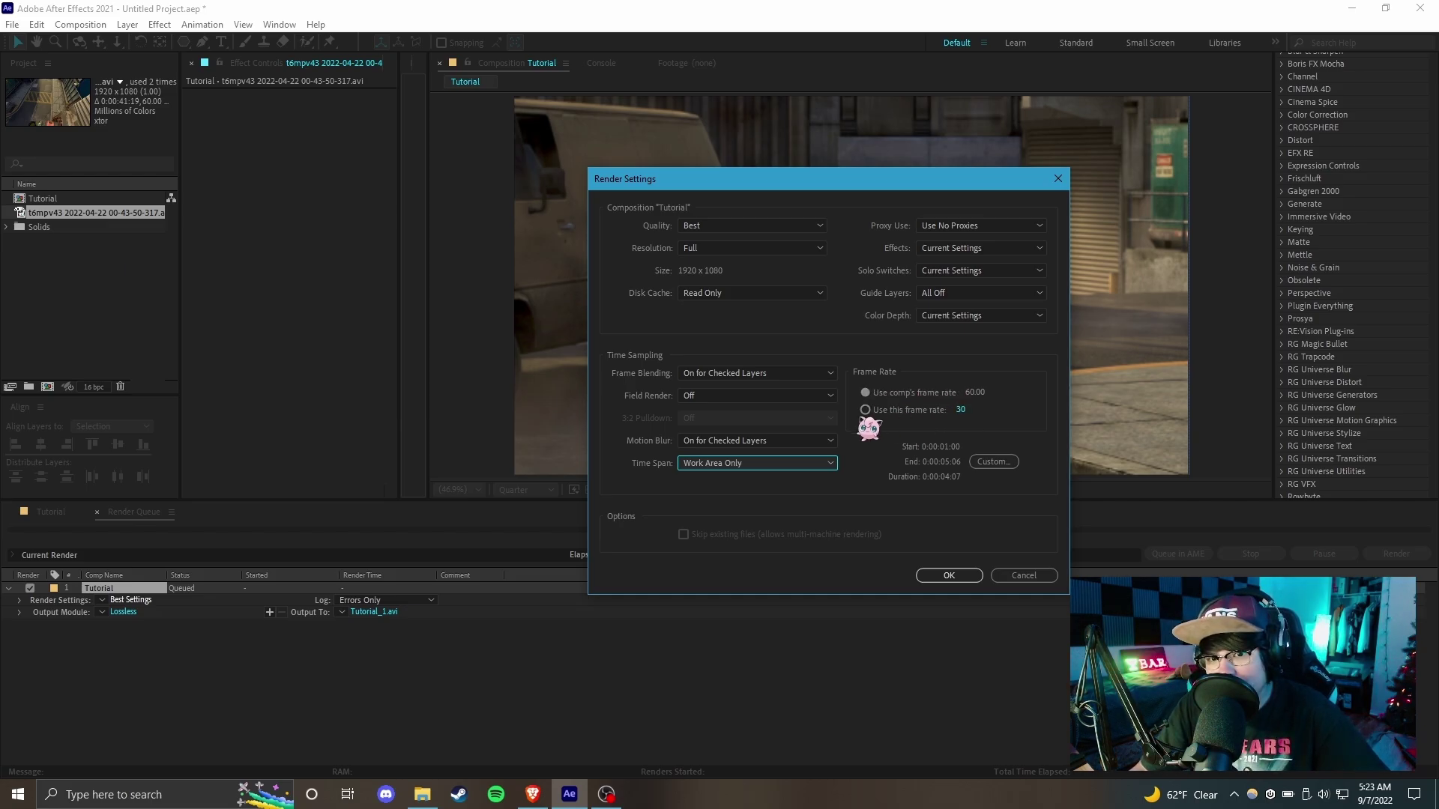
Set a custom frame rate of 24 fps, keep proxies off, and confirm the render settings.
{"action": "left_click", "coordinate": [962, 411]}
{"action": "type", "text": "24"}
{"action": "key", "text": "Return"}
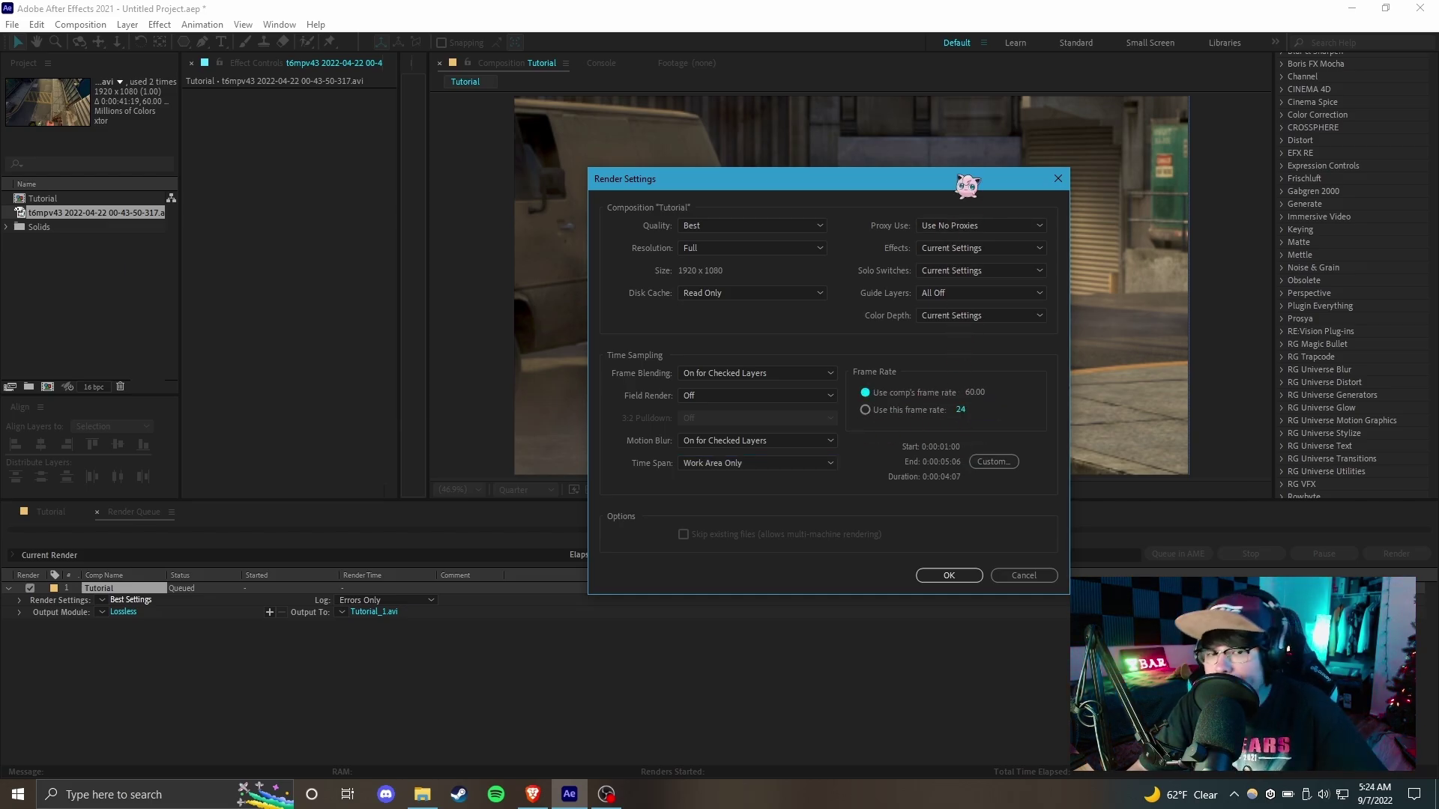
{"action": "left_click", "coordinate": [964, 226]}
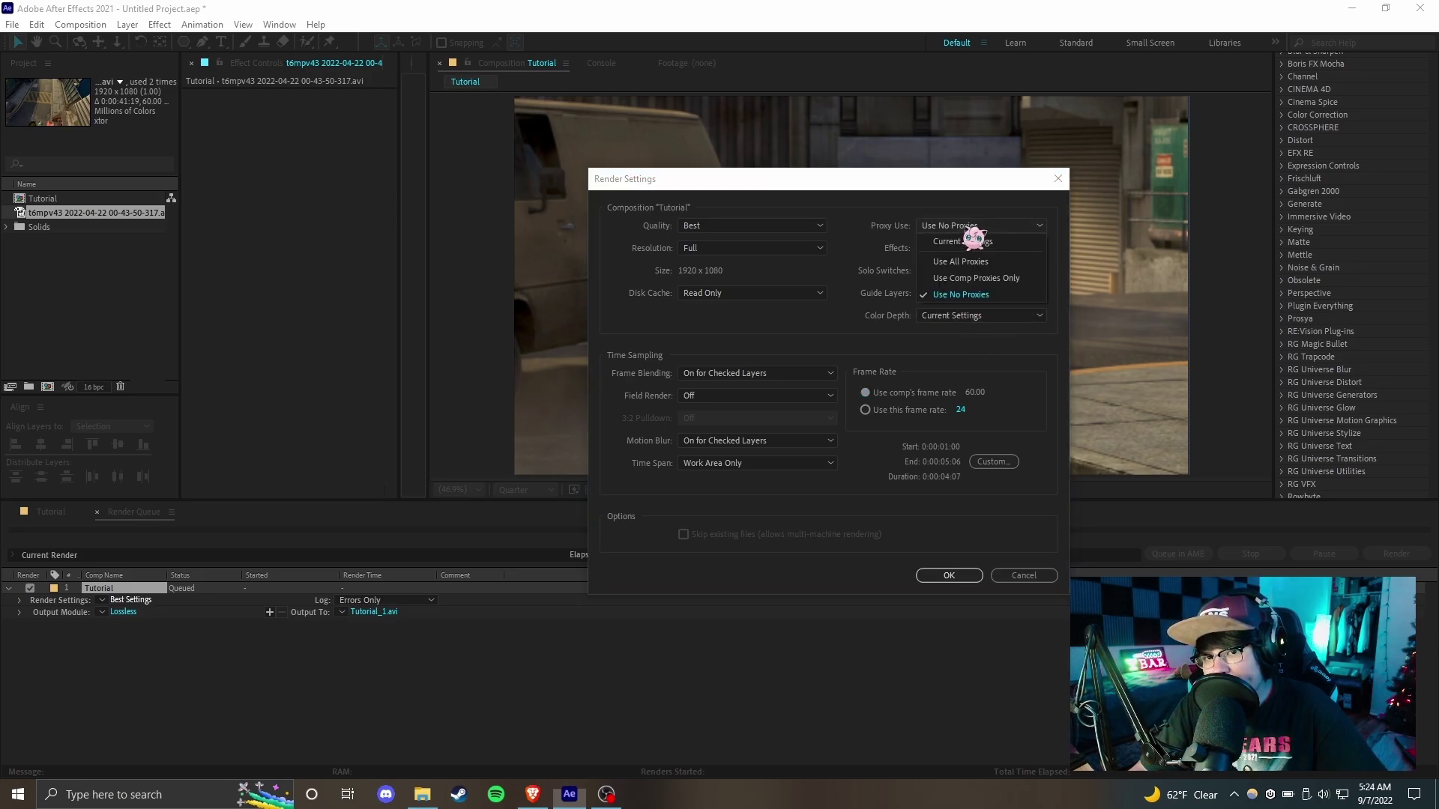
{"action": "left_click", "coordinate": [909, 216]}
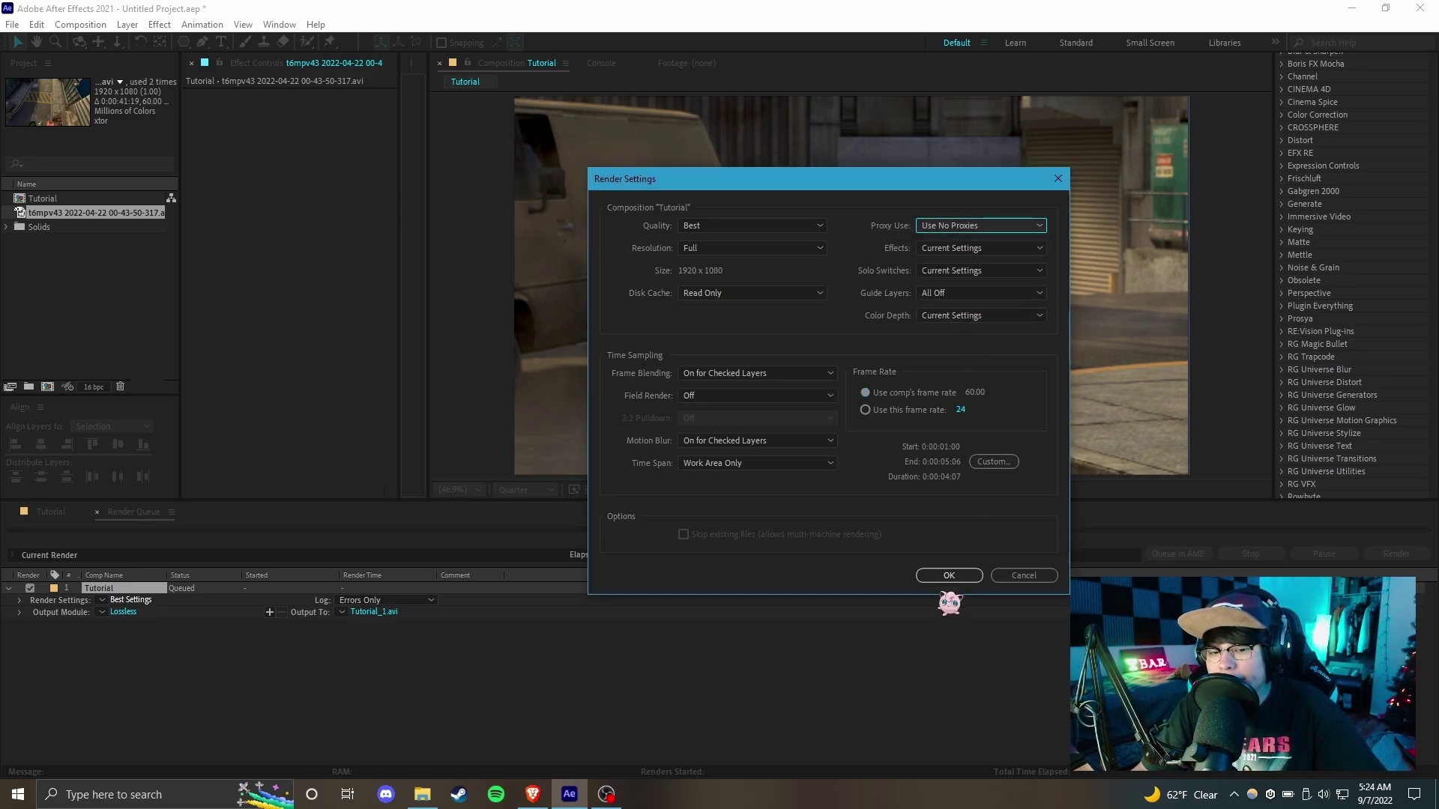
{"action": "left_click", "coordinate": [949, 576]}
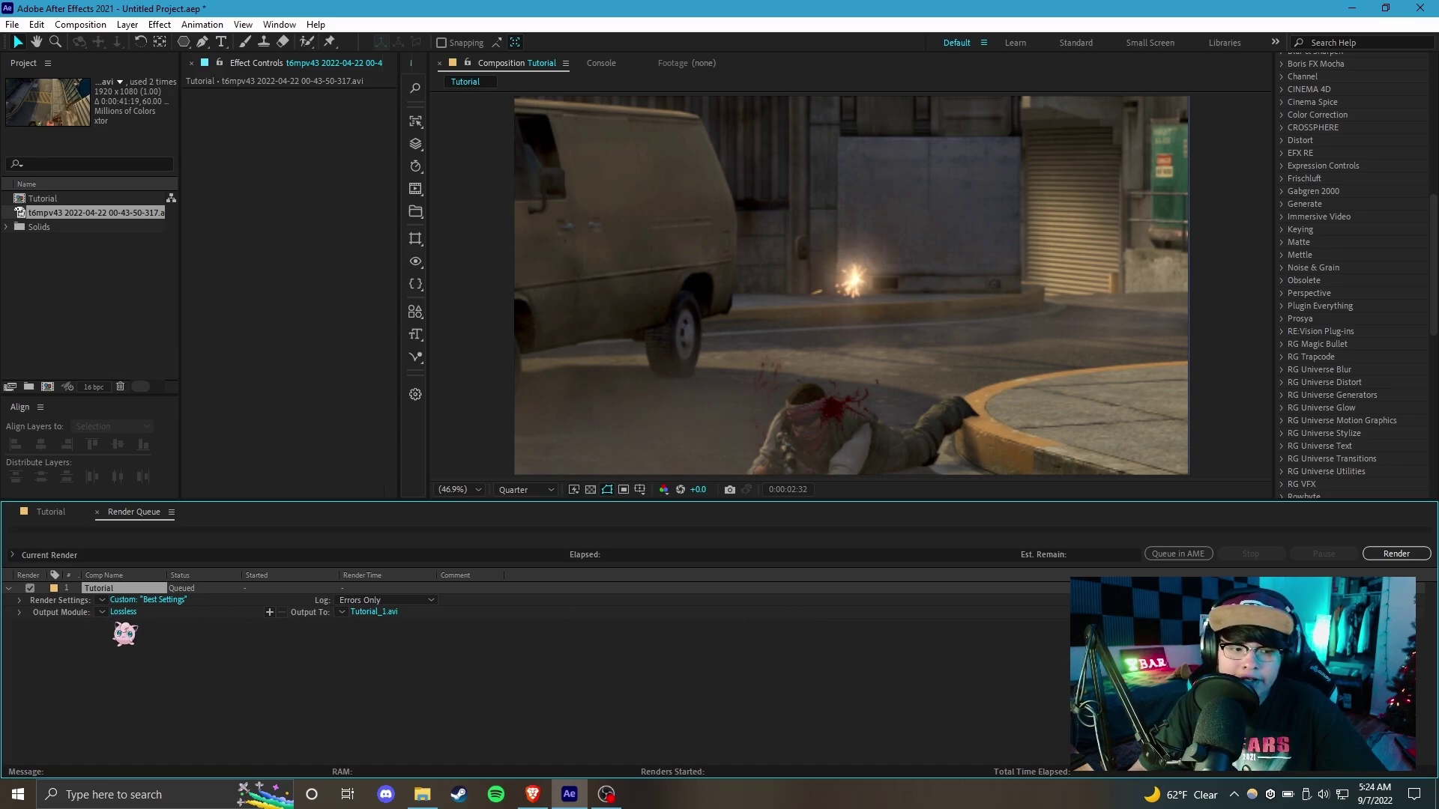
In the output module, keep AVI as the format and RGB channels without alpha.
{"action": "left_click", "coordinate": [135, 619]}
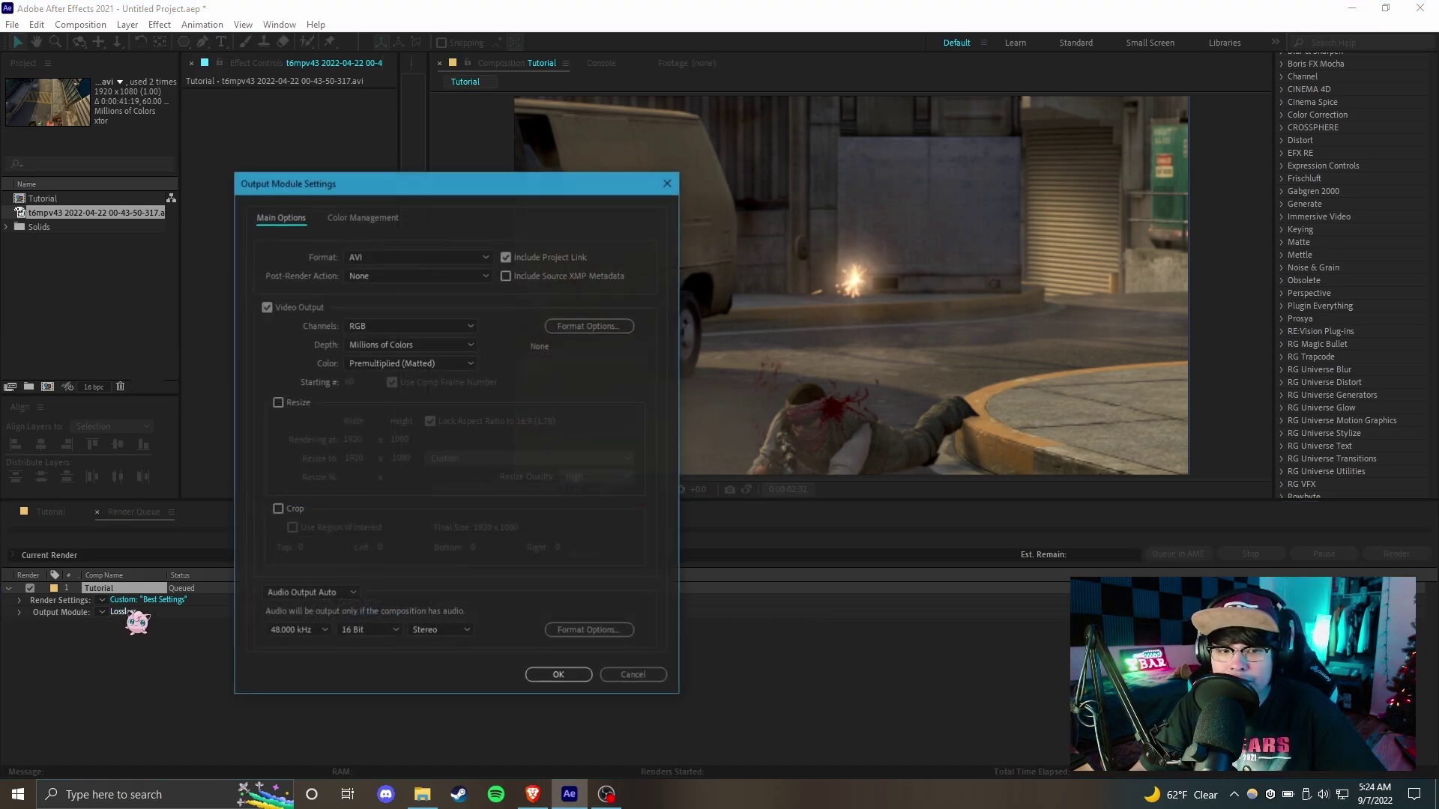
{"action": "left_click_drag", "start_coordinate": [629, 189], "coordinate": [885, 174]}
{"action": "left_click", "coordinate": [794, 248]}
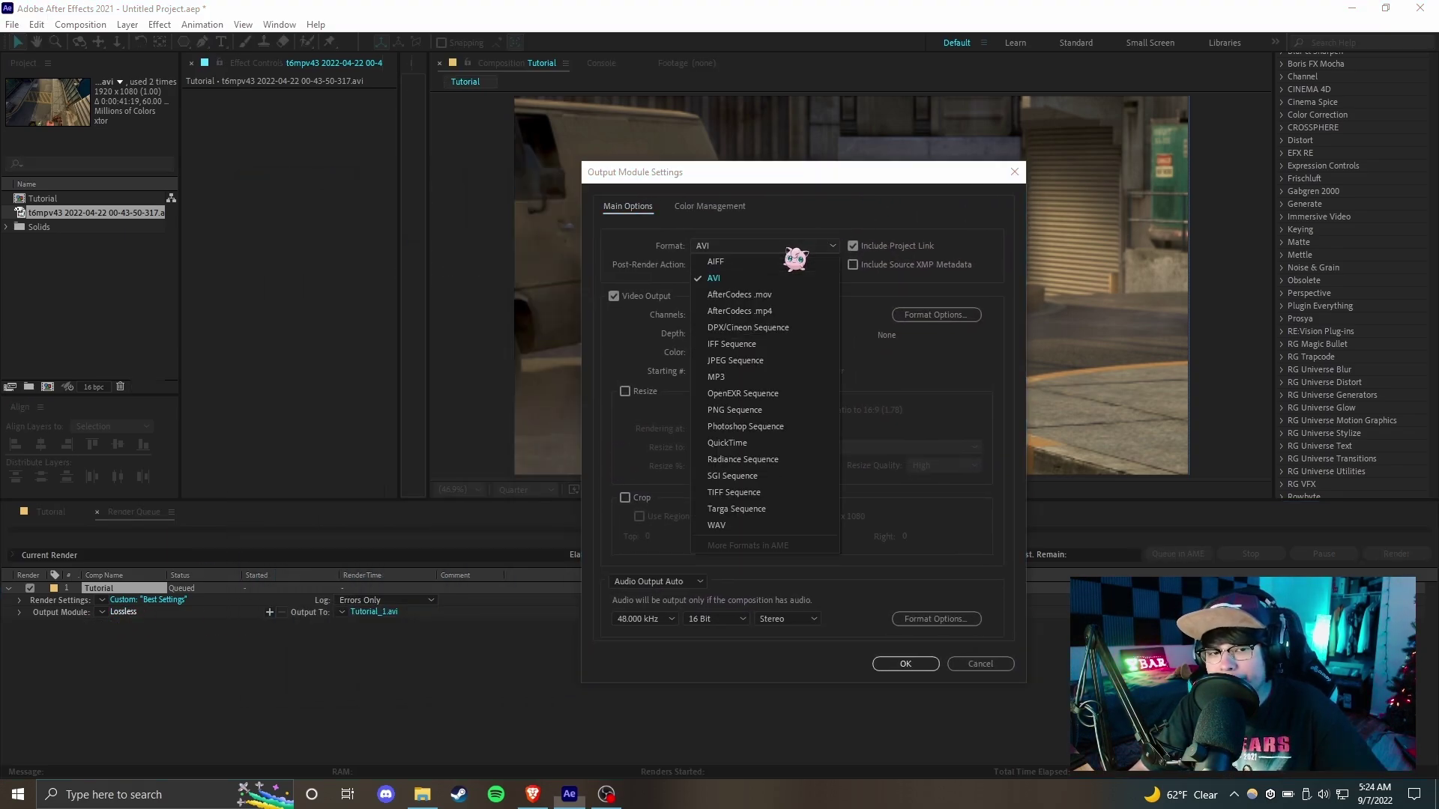
{"action": "left_click", "coordinate": [780, 246]}
{"action": "left_click", "coordinate": [787, 248]}
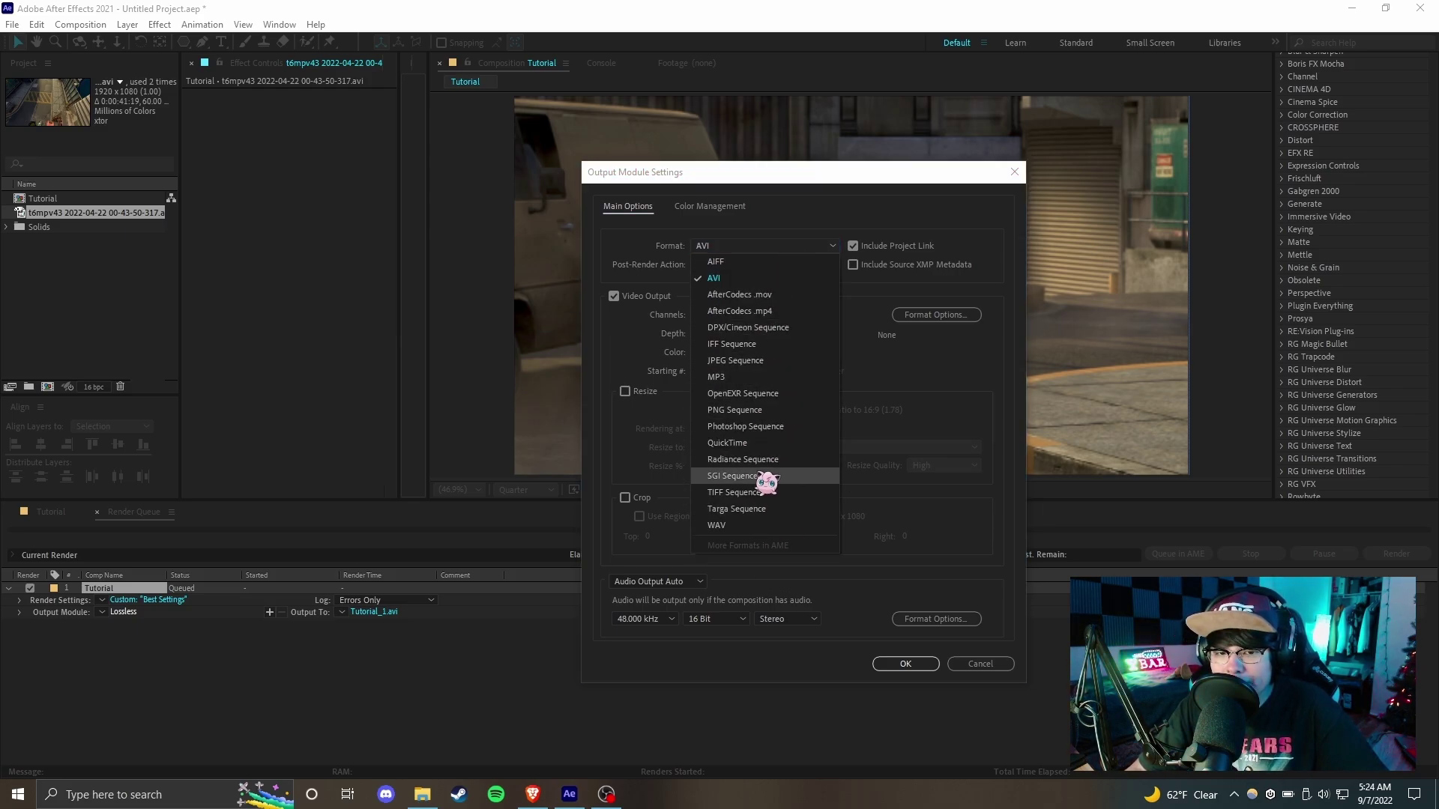
{"action": "left_click", "coordinate": [745, 283]}
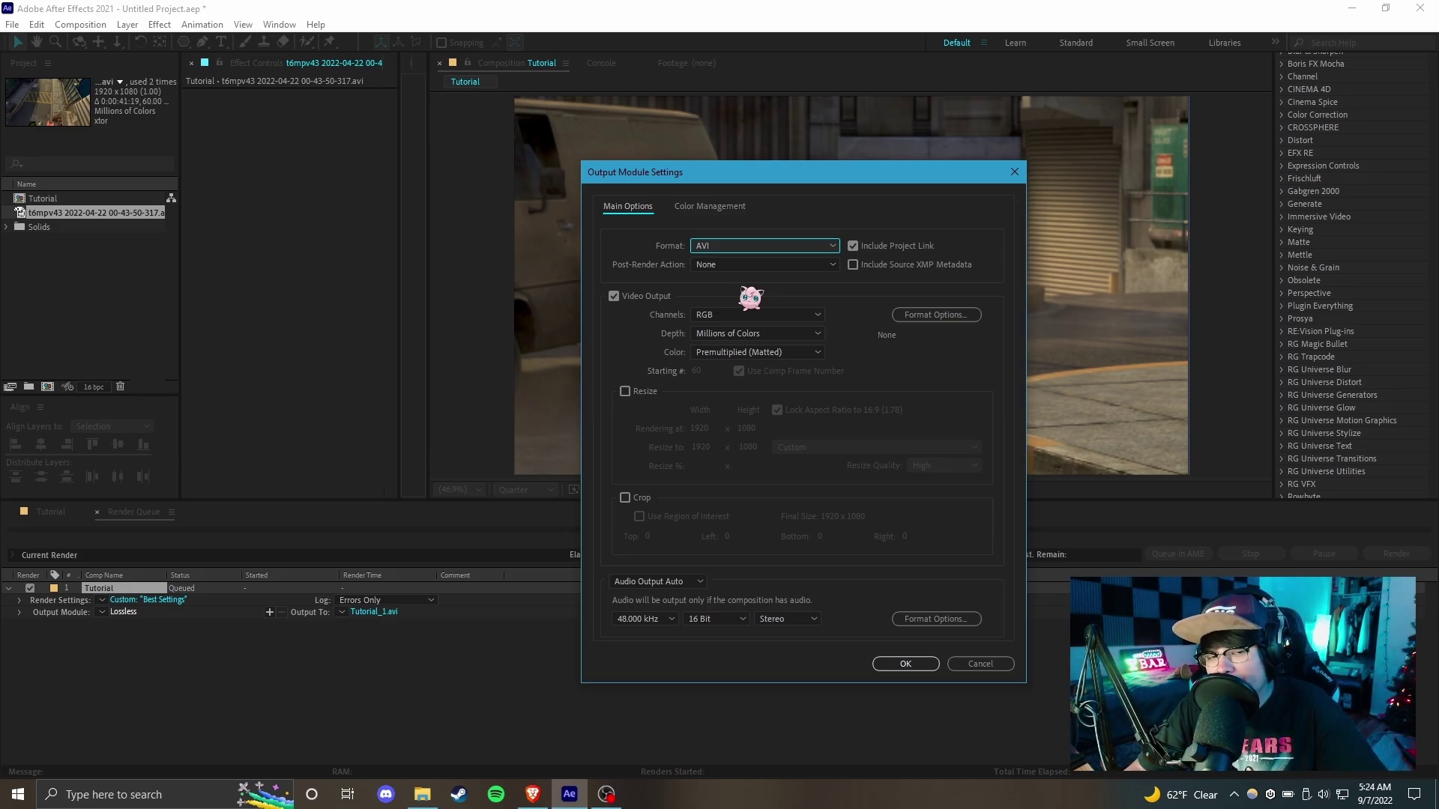
{"action": "left_click", "coordinate": [762, 246]}
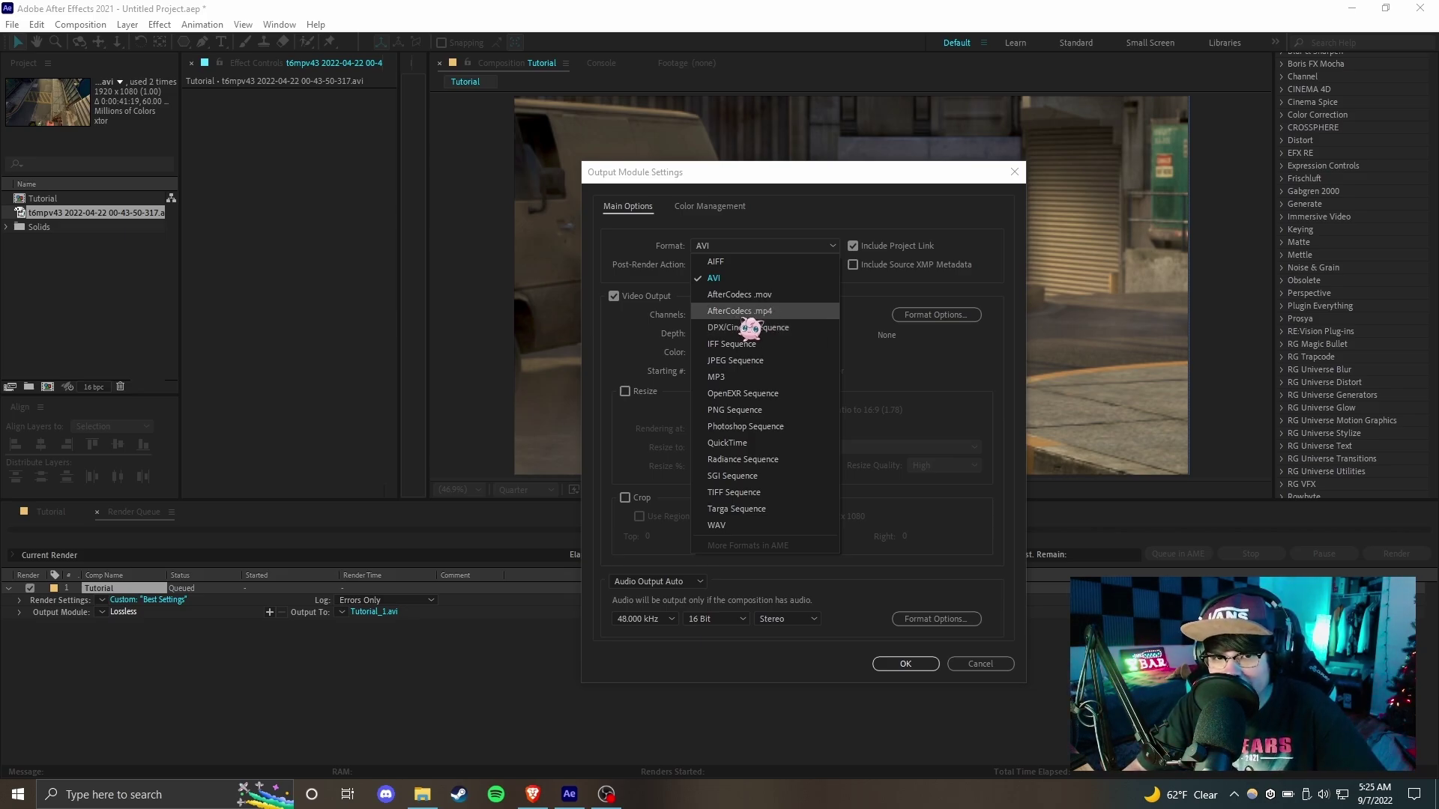
{"action": "left_click", "coordinate": [741, 283]}
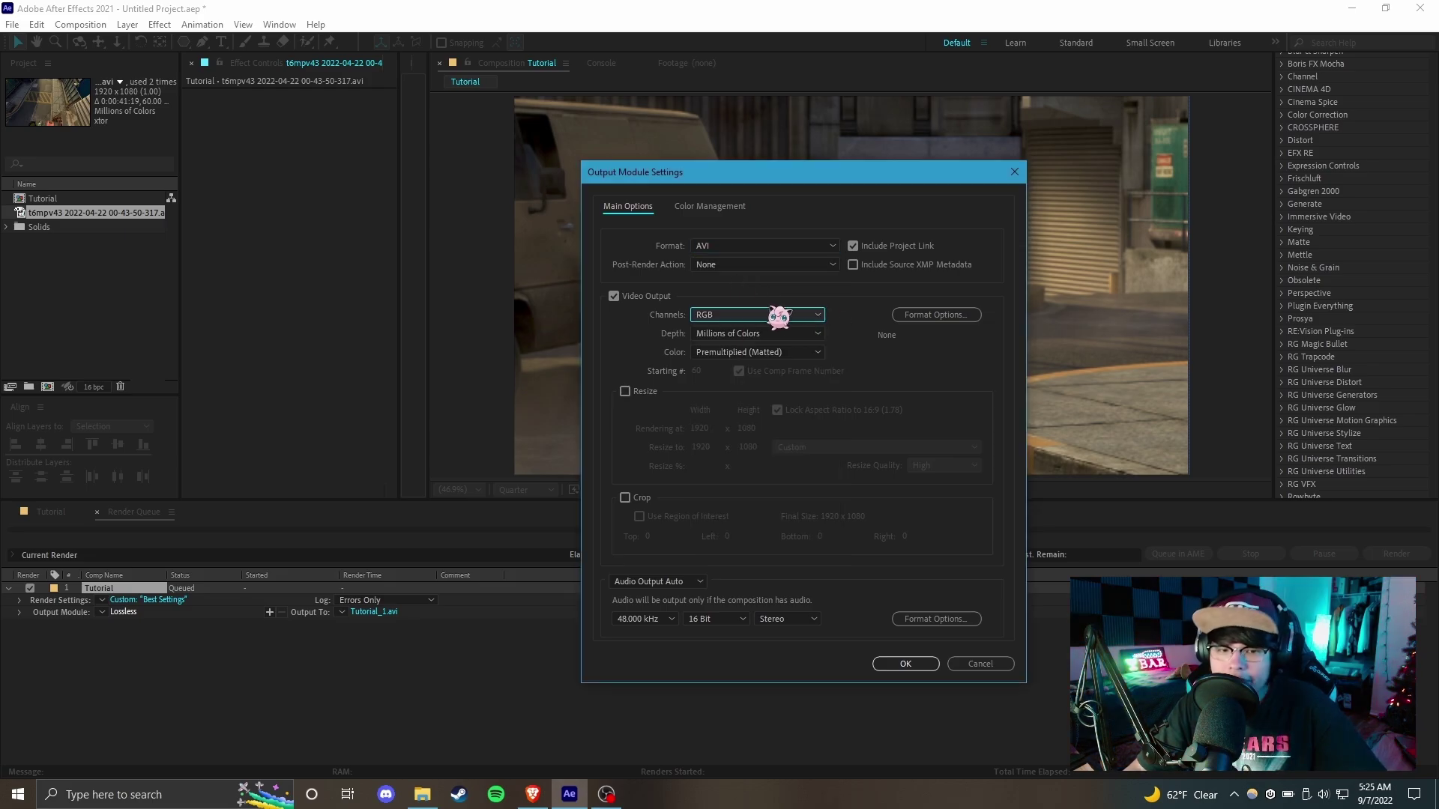
{"action": "left_click", "coordinate": [741, 318]}
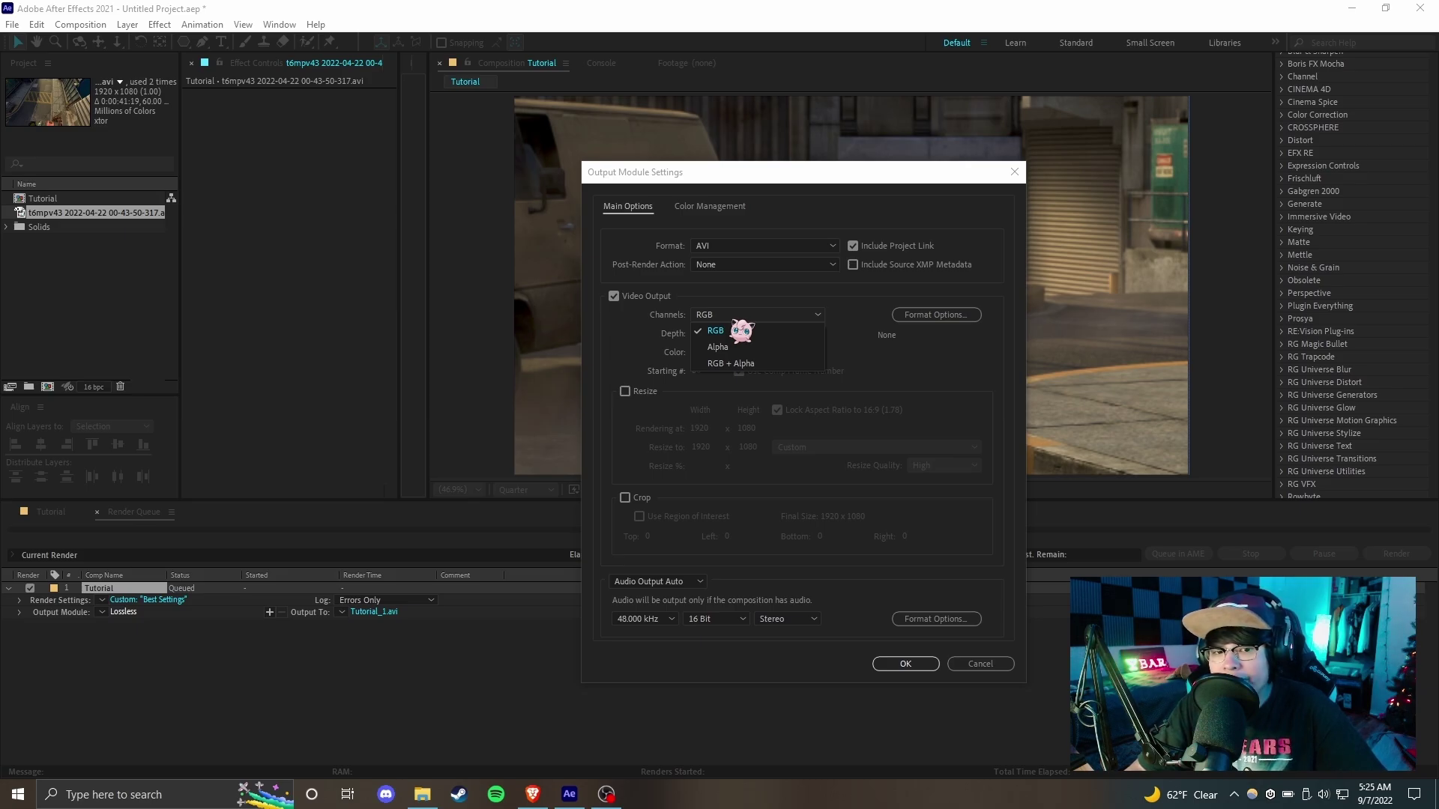
{"action": "left_click", "coordinate": [785, 375]}
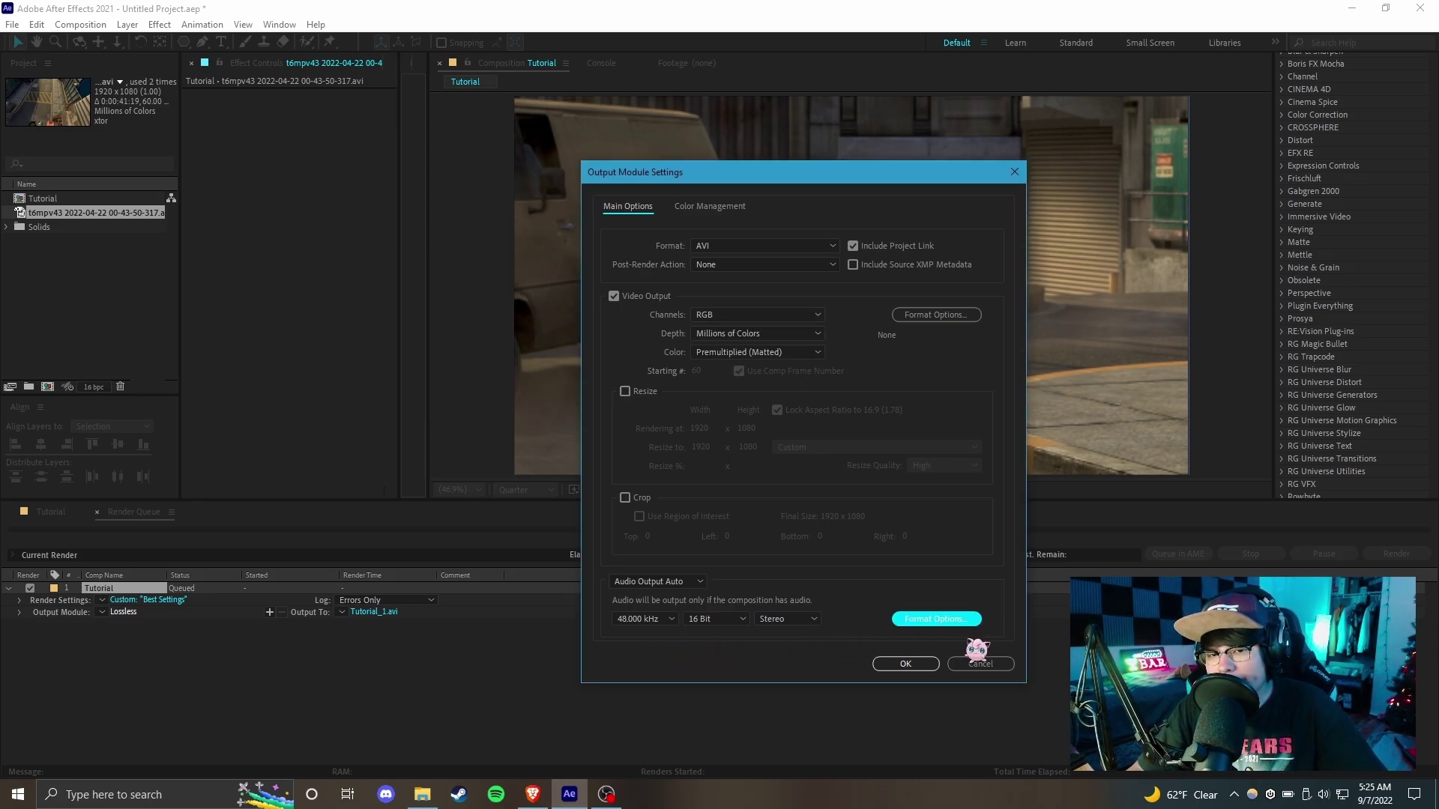
Choose the Xvid MPEG-4 codec in the AVI format options and confirm both dialogs.
{"action": "left_click", "coordinate": [950, 315]}
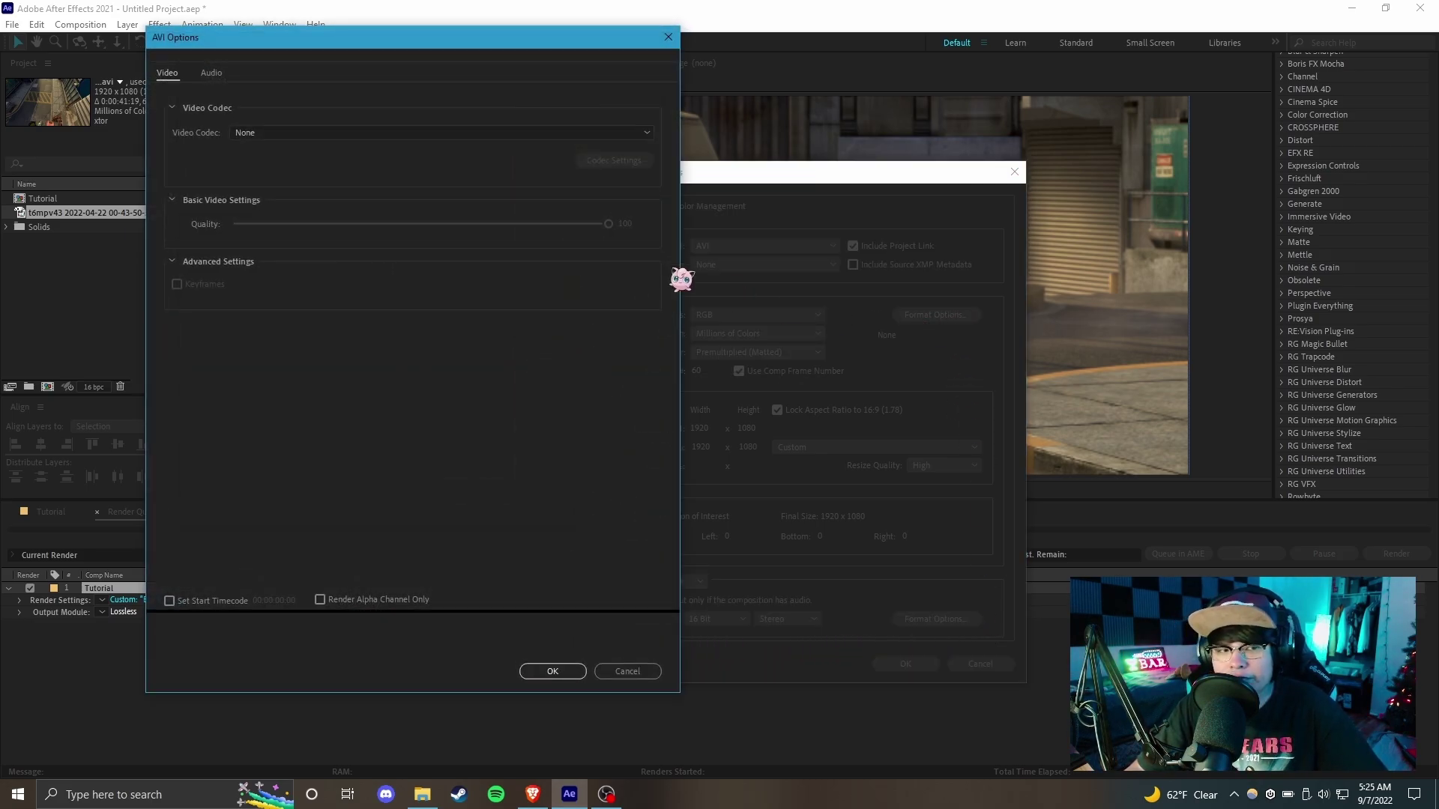
{"action": "left_click", "coordinate": [328, 133]}
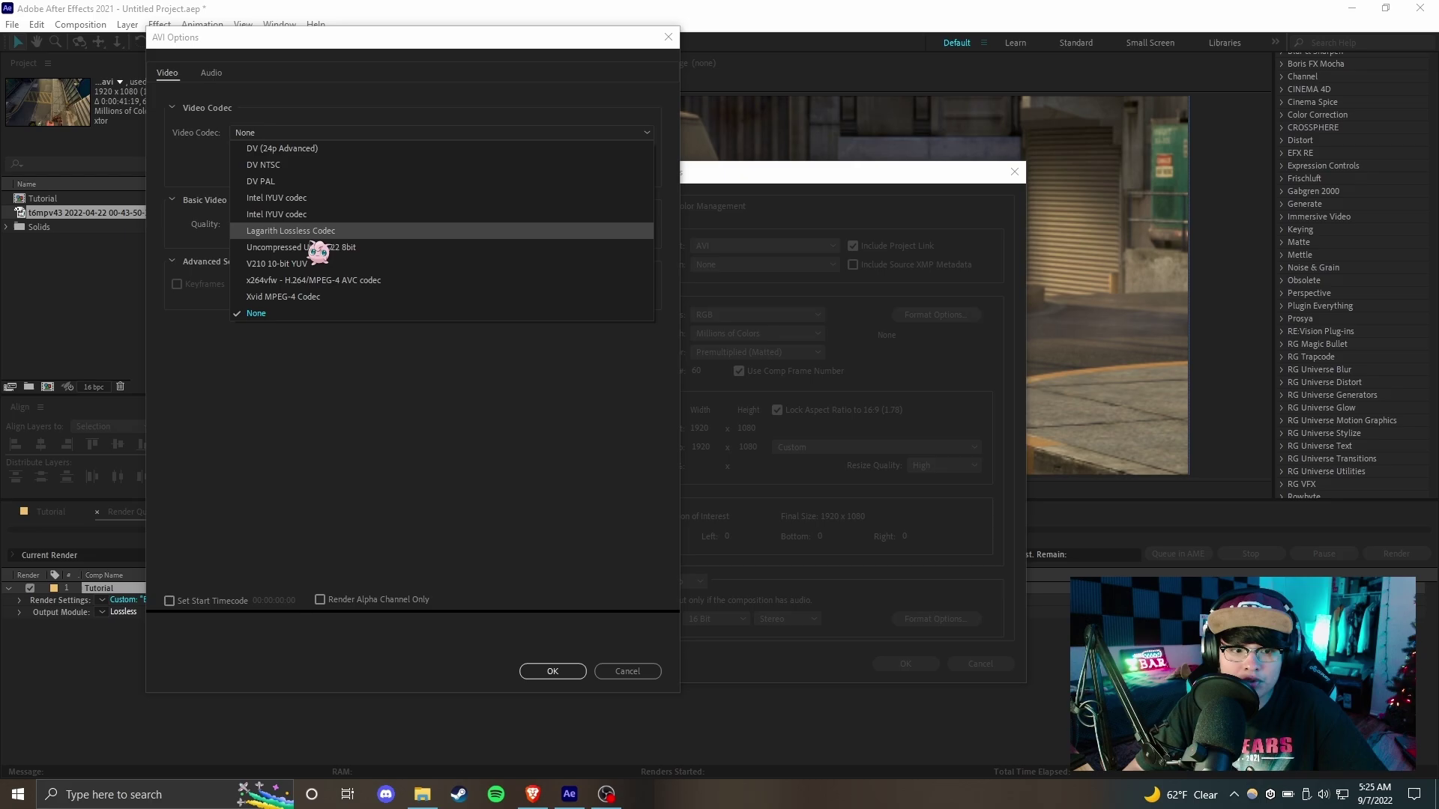
{"action": "left_click", "coordinate": [319, 298]}
{"action": "left_click", "coordinate": [552, 671]}
{"action": "left_click", "coordinate": [907, 665]}
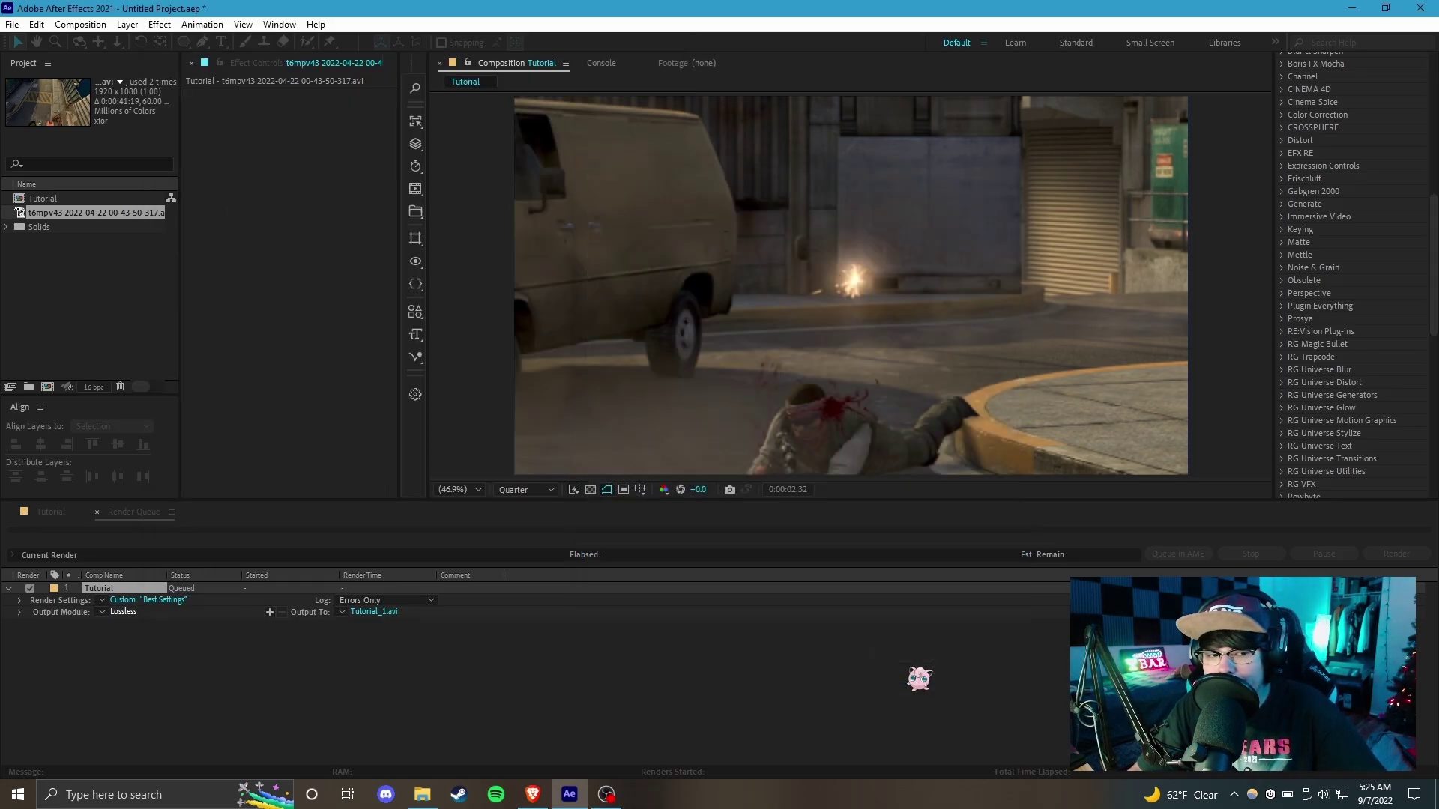
Save the render output as Test.avi in Documents and start rendering.
{"action": "left_click", "coordinate": [390, 615]}
{"action": "left_click", "coordinate": [558, 427]}
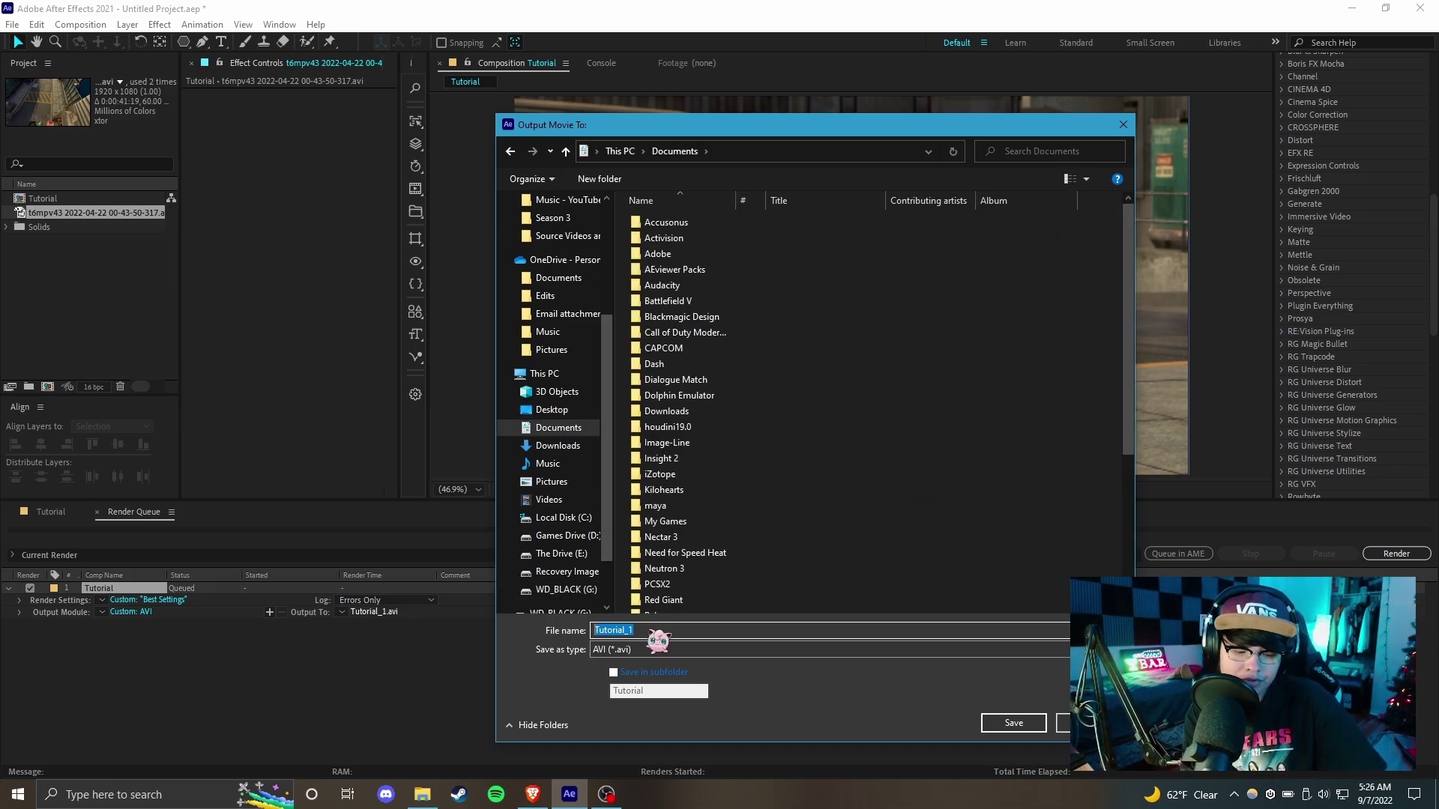
{"action": "type", "text": "Test"}
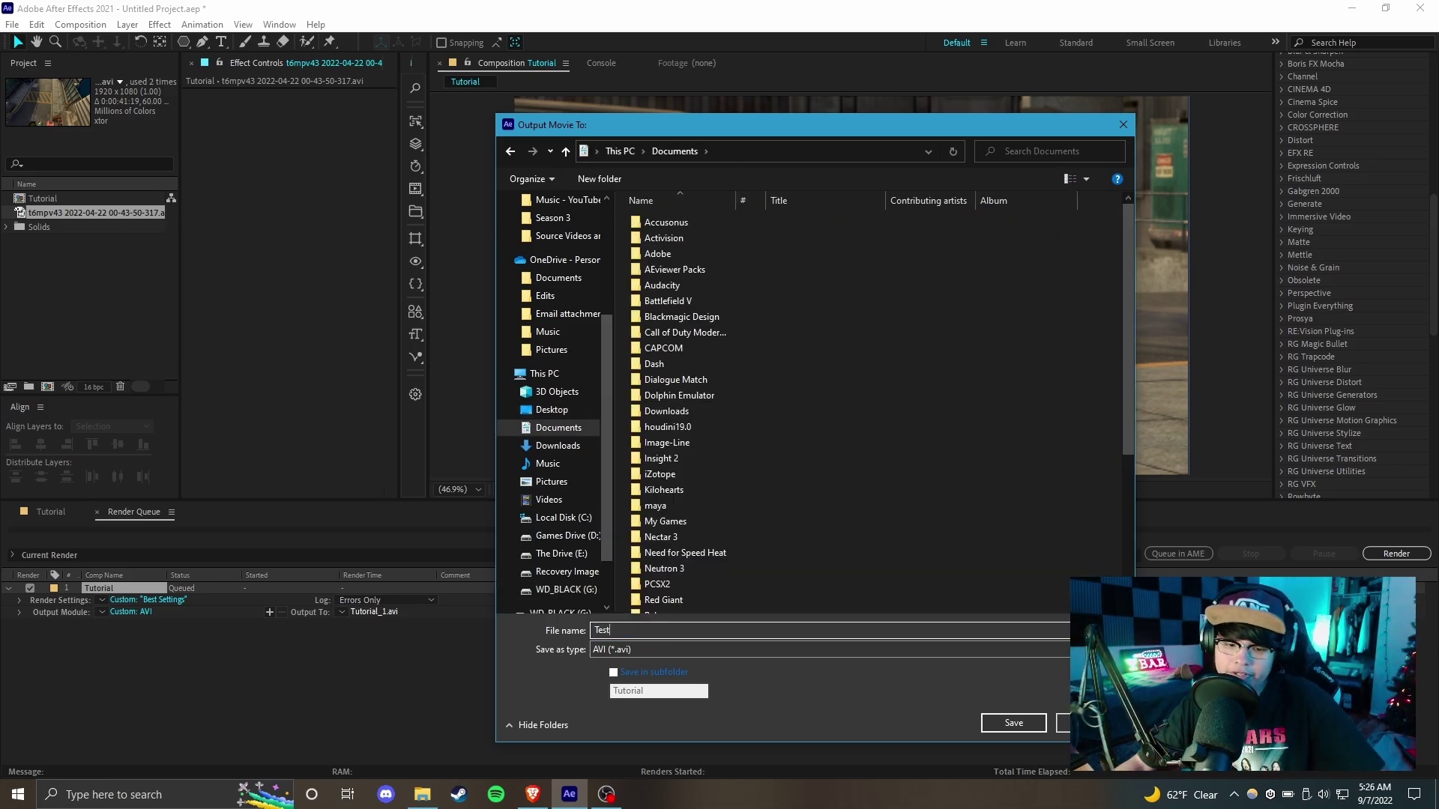
{"action": "left_click", "coordinate": [1016, 724]}
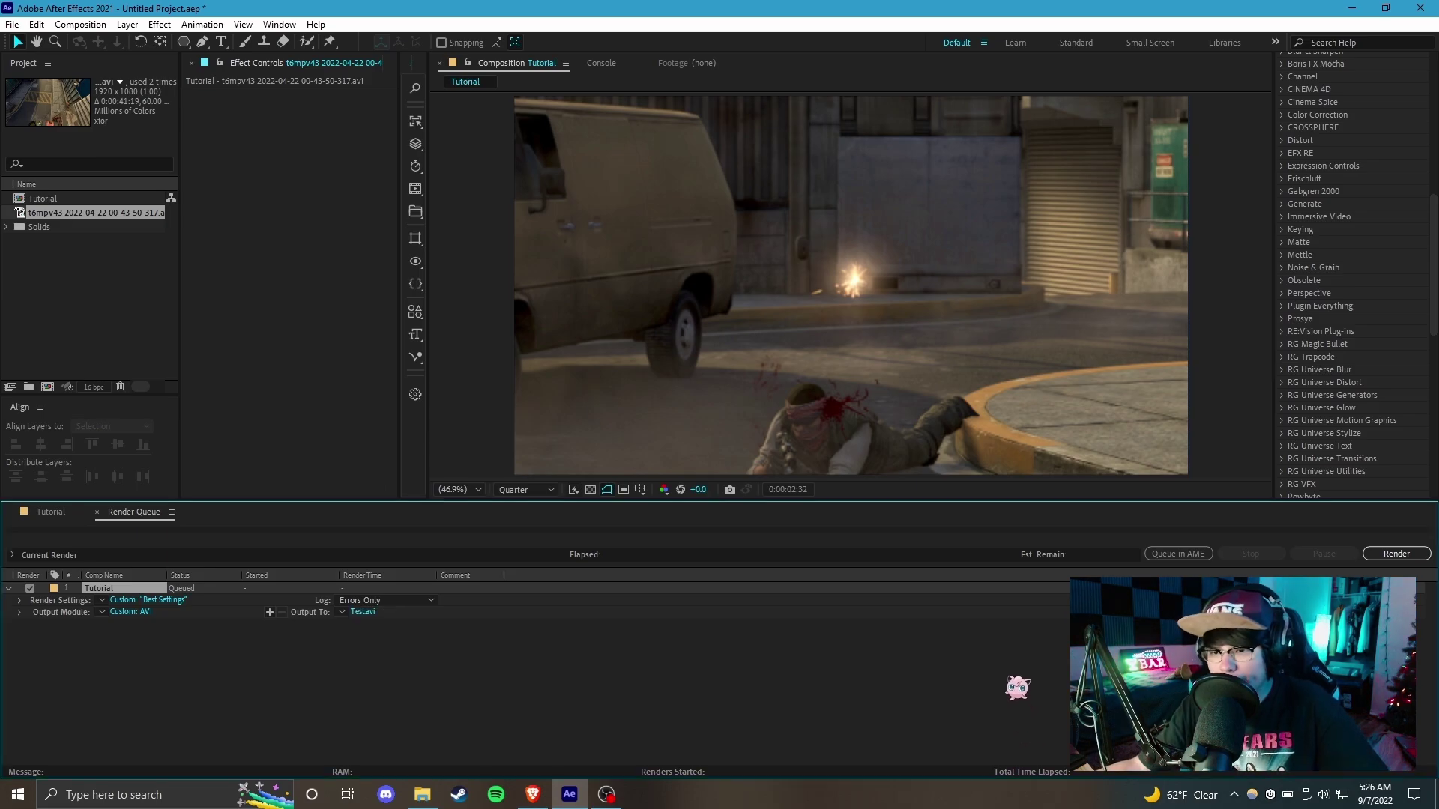
{"action": "left_click", "coordinate": [1392, 554]}
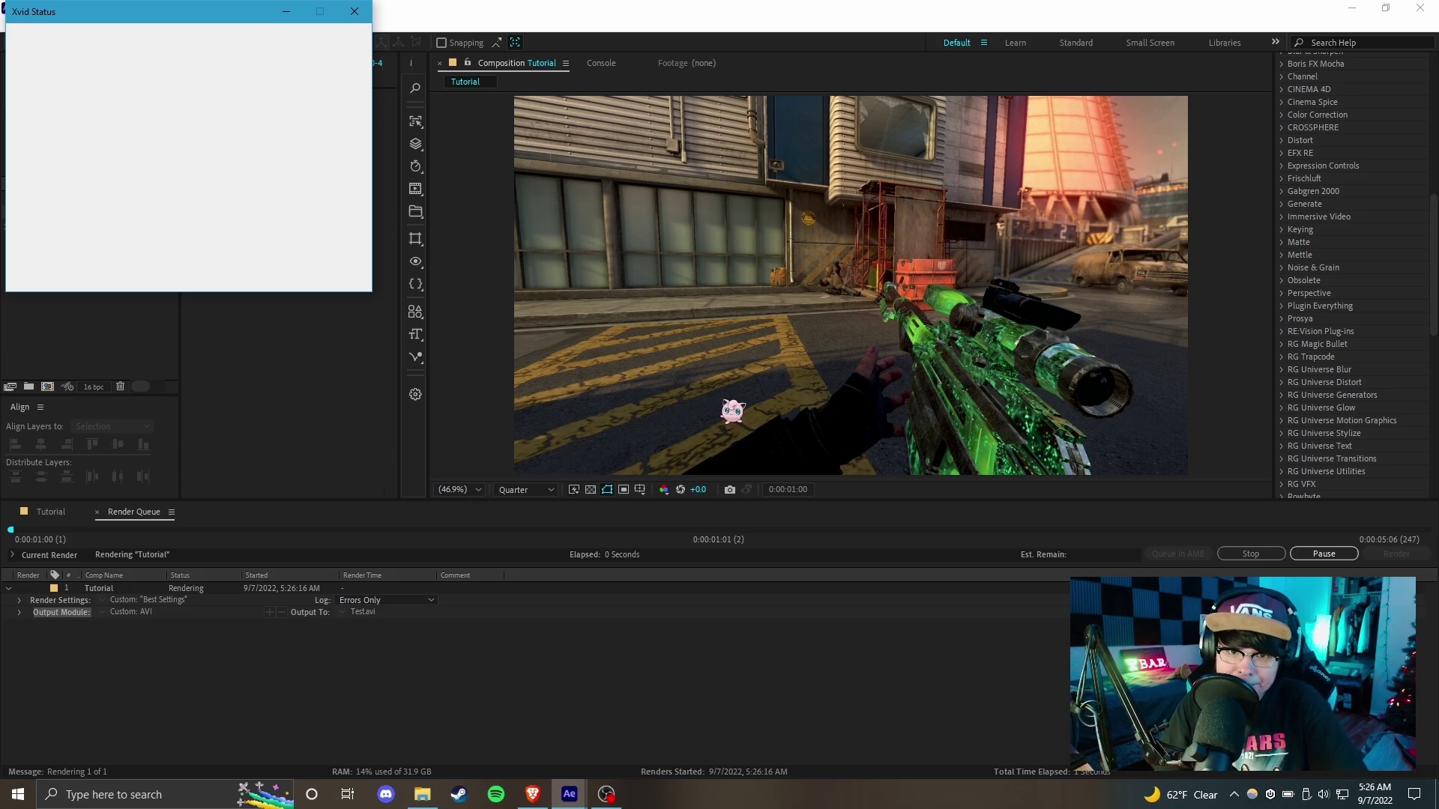